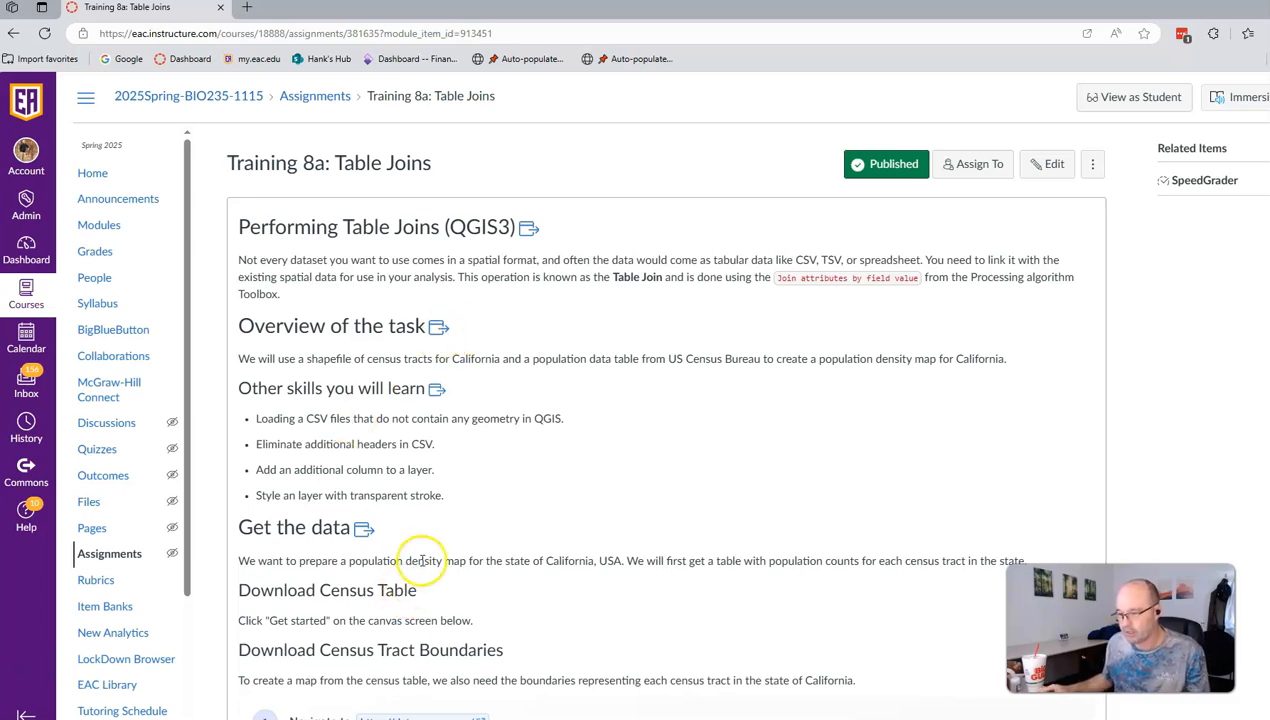
Step: Open data.census.gov in a new tab and go to the tables explorer
scroll(420, 560, down, 2)
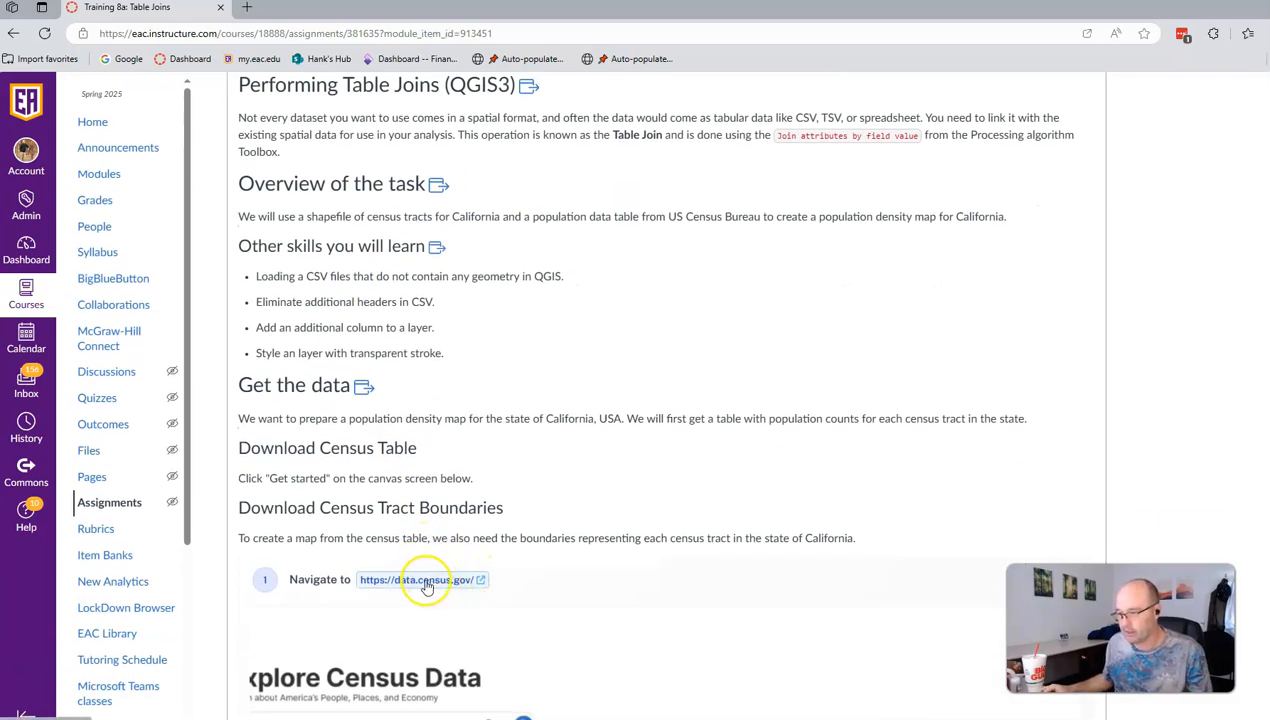
click(393, 582)
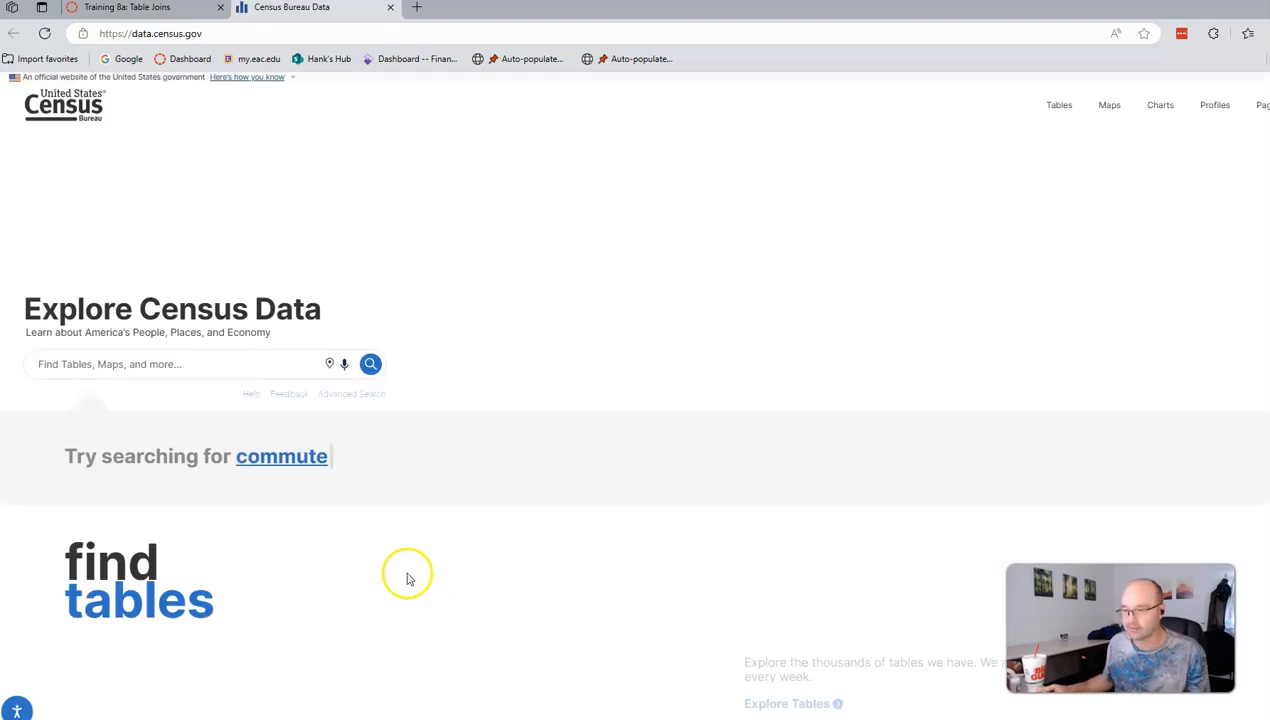
scroll(407, 578, down, 3)
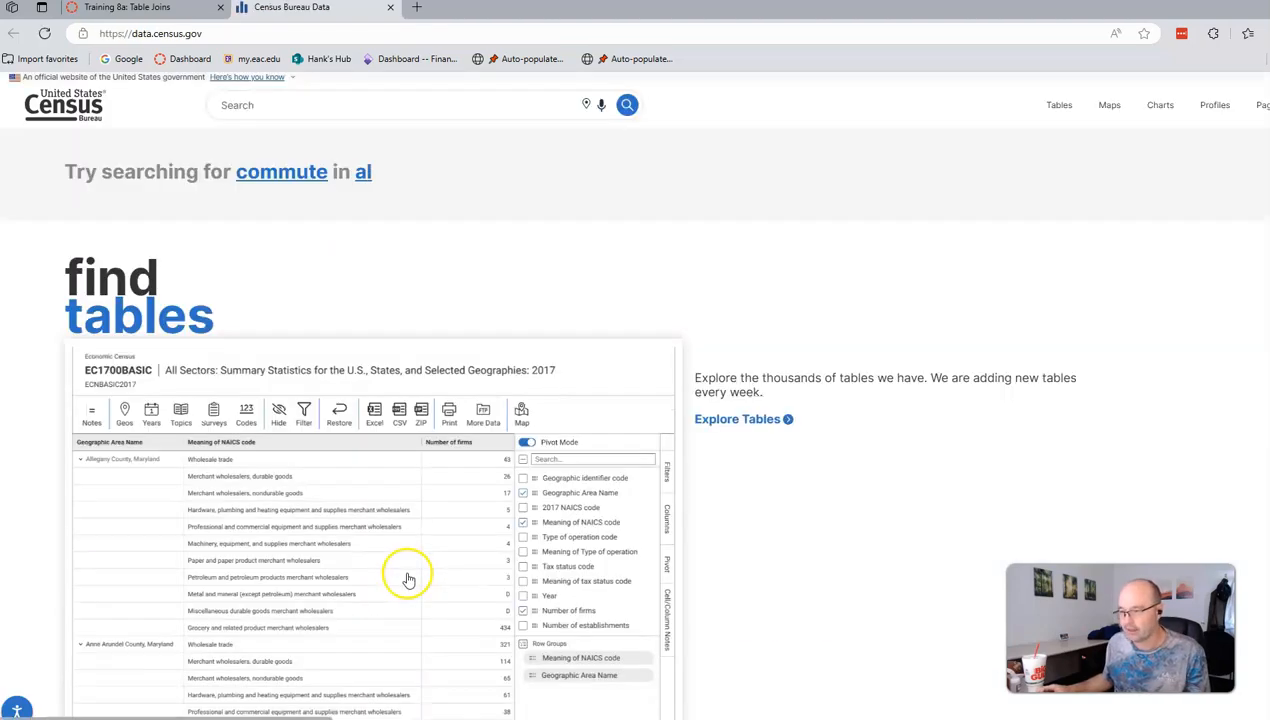
click(731, 421)
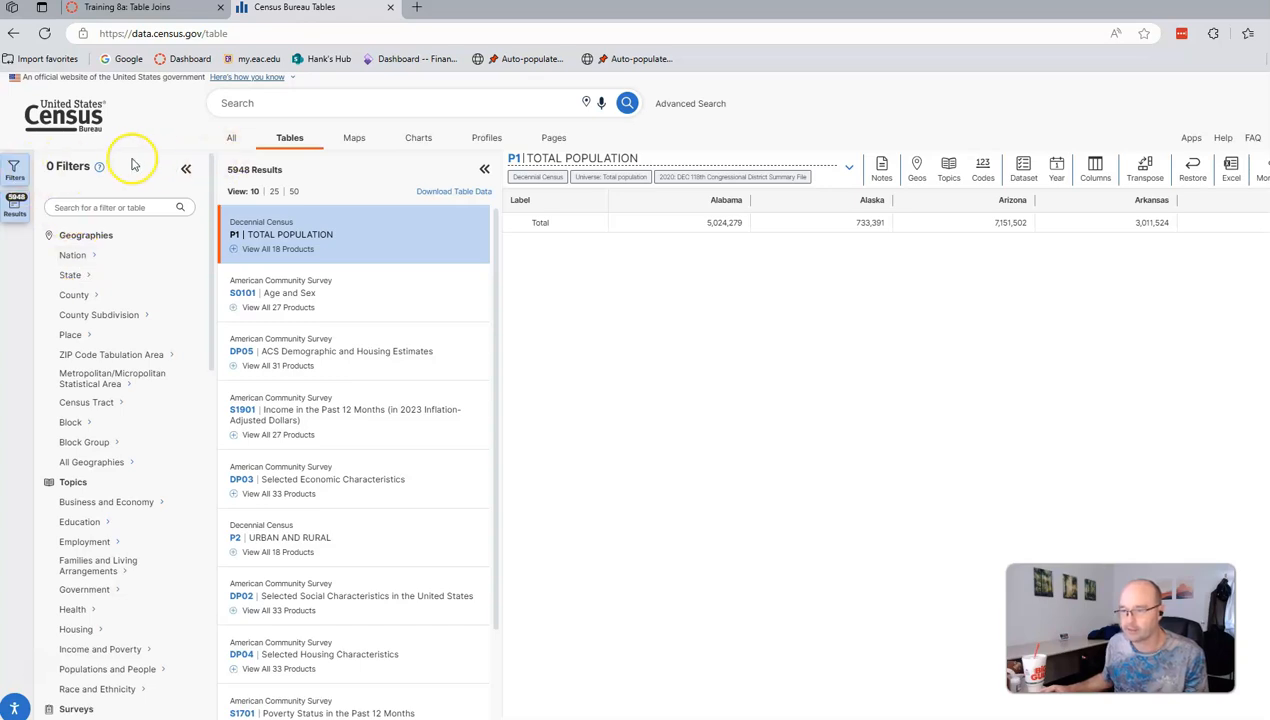
Step: Filter tables to the United States nation and start browsing census tracts by state
click(15, 170)
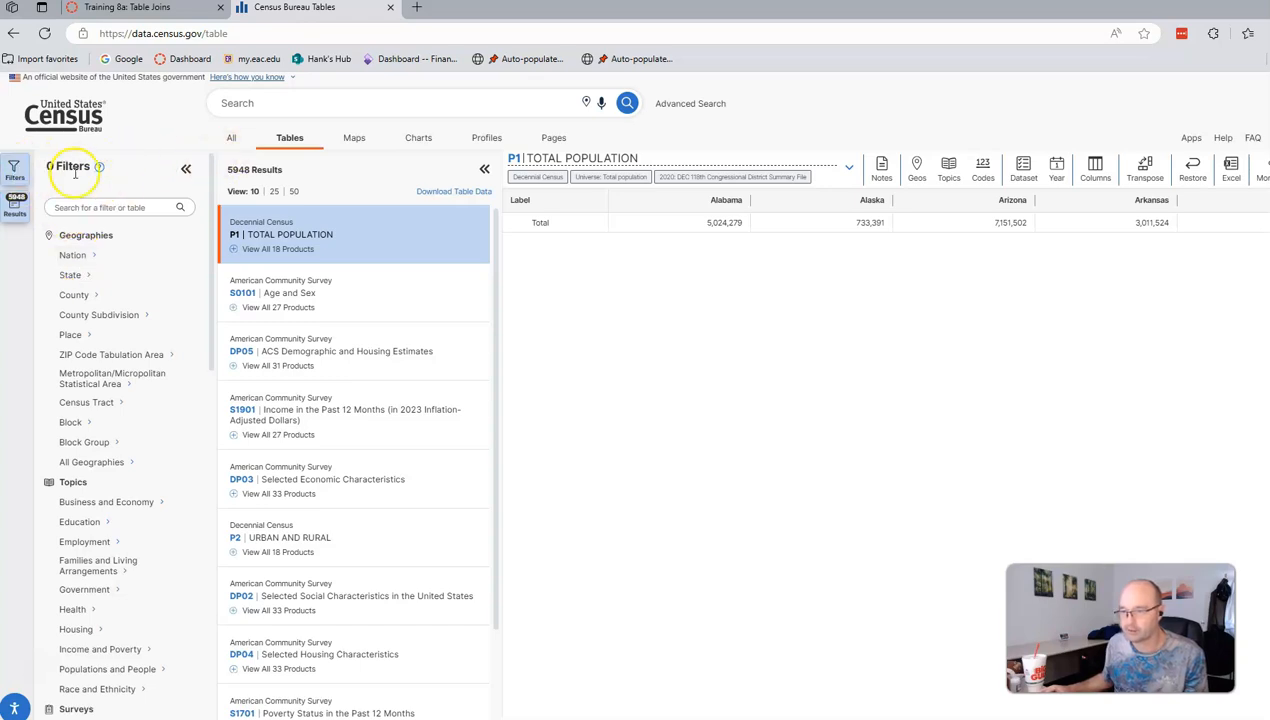
click(80, 257)
click(234, 249)
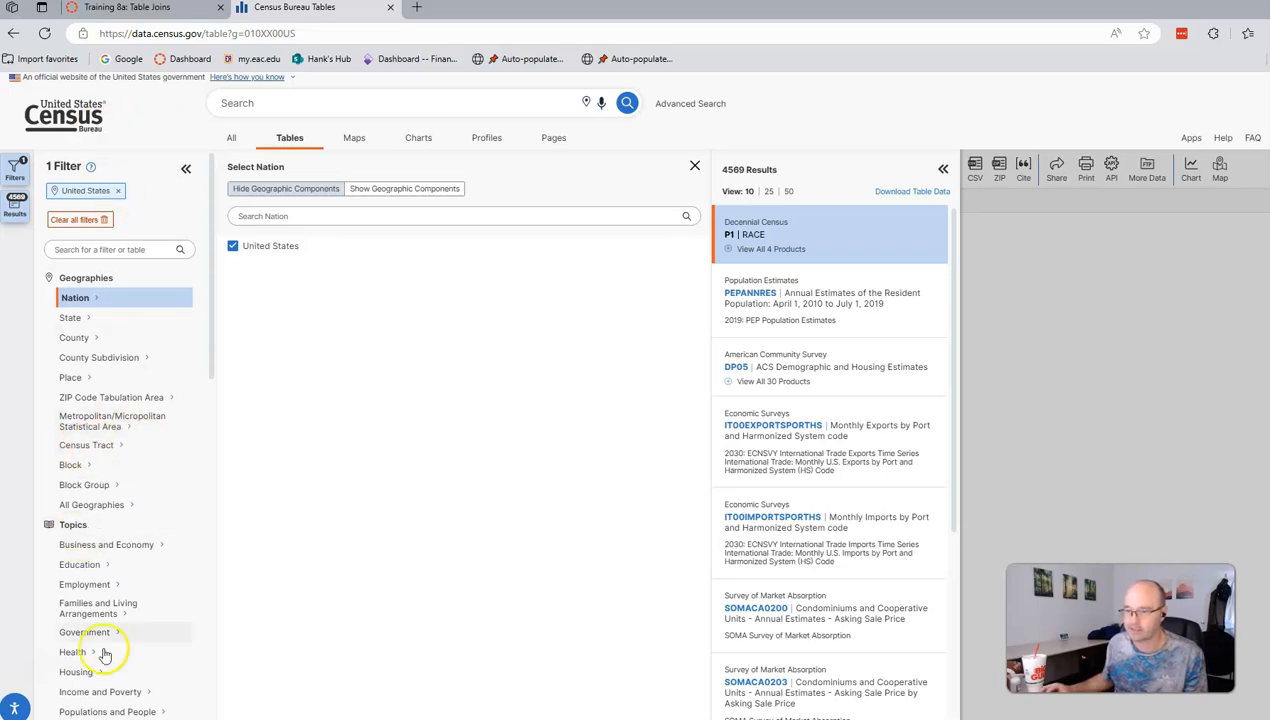
click(78, 449)
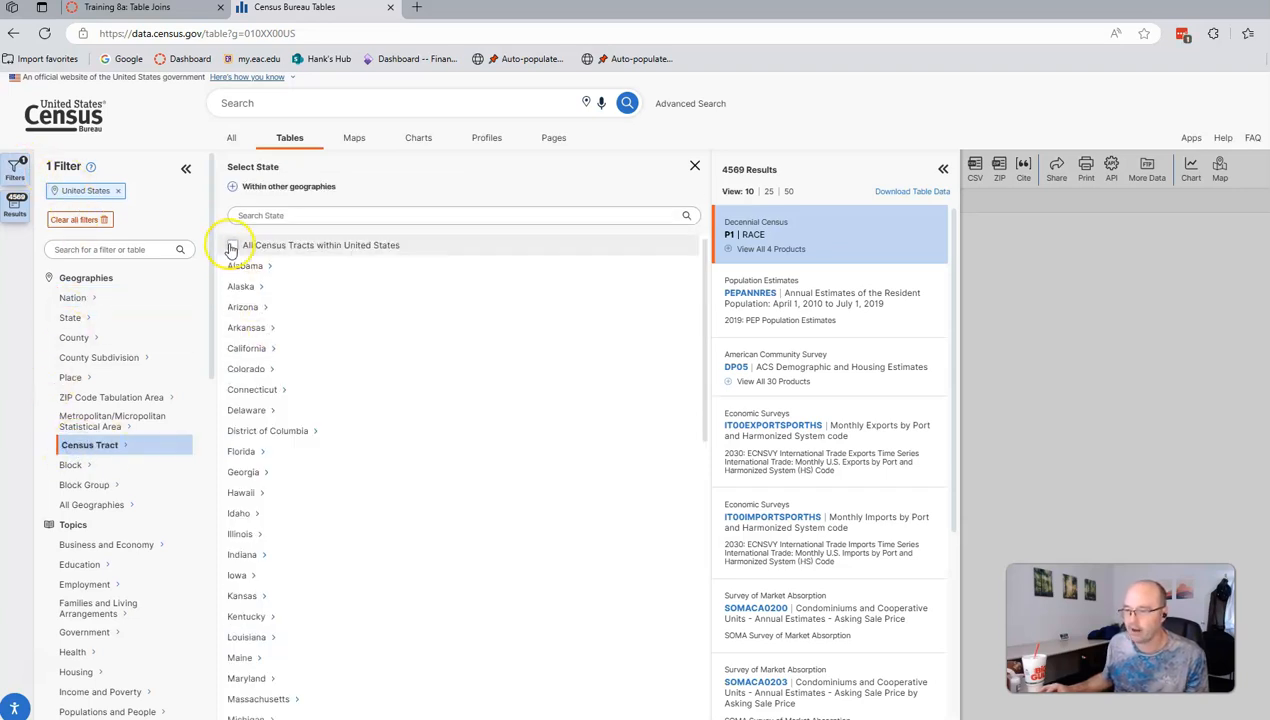
Step: Select All Census Tracts within California, add the Populations and People topic filter, and close filters
click(239, 347)
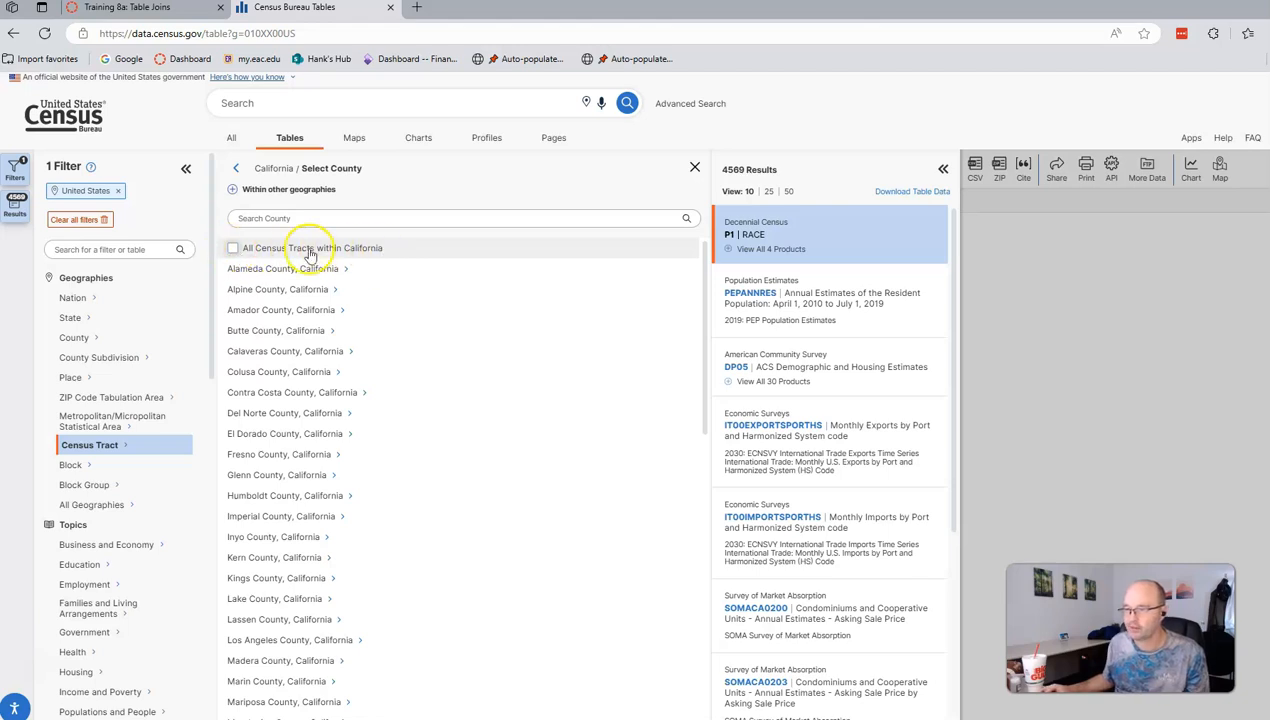
click(232, 248)
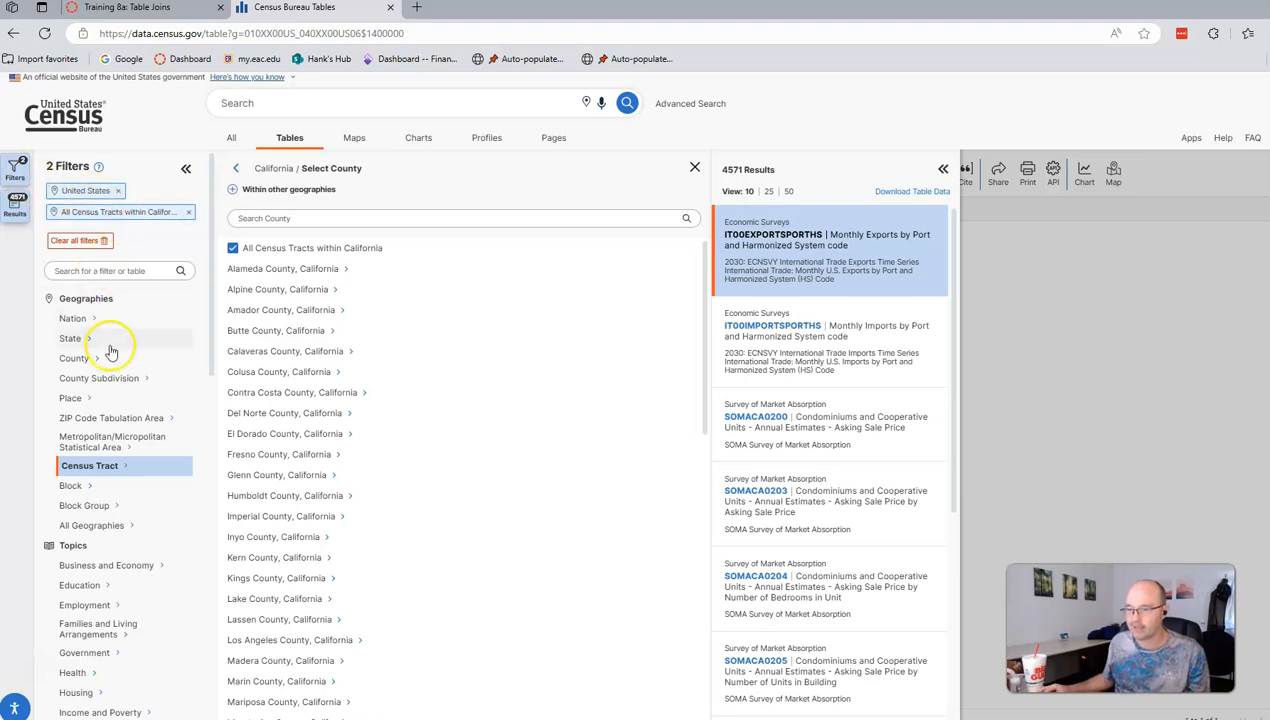
scroll(150, 326, down, 2)
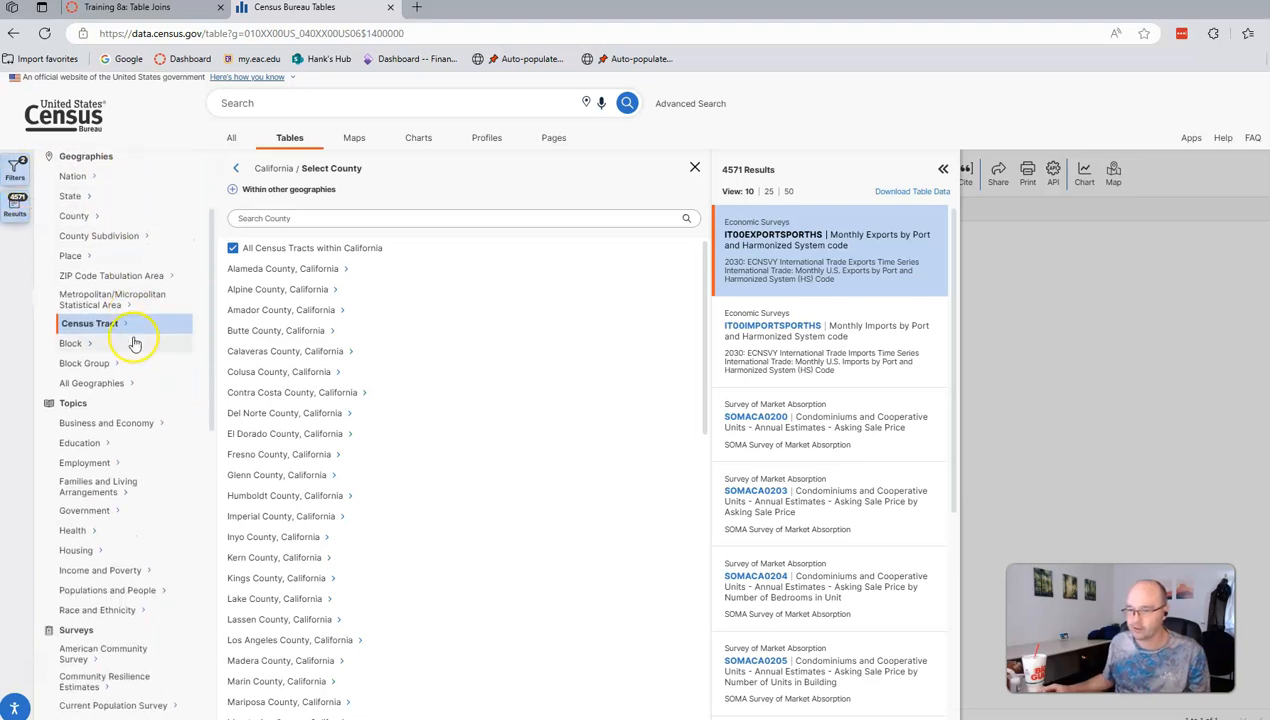
click(113, 592)
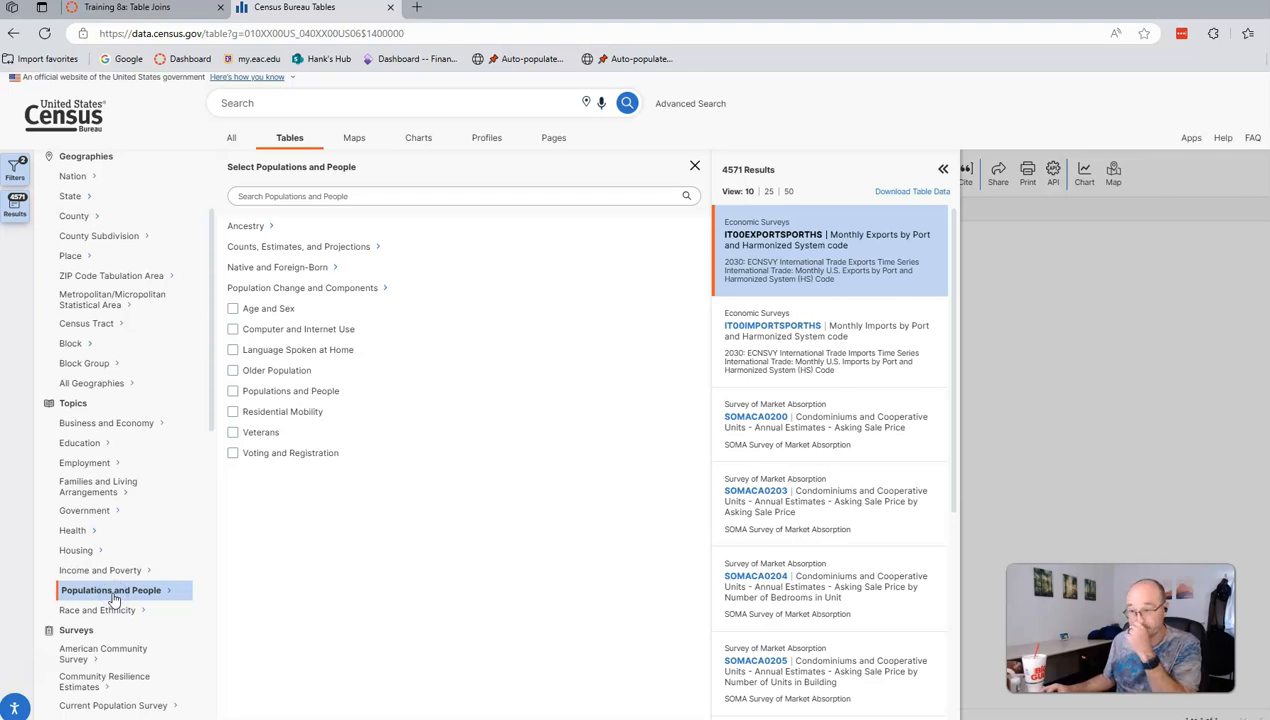
click(233, 392)
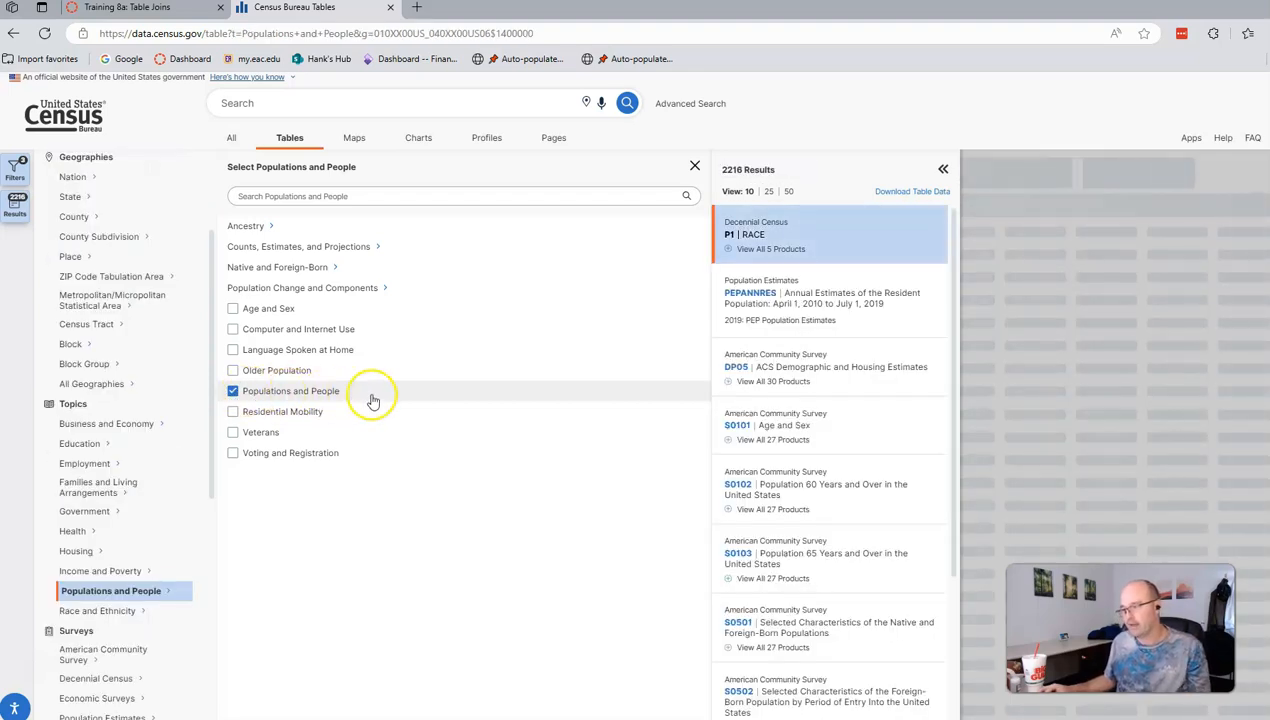
click(18, 172)
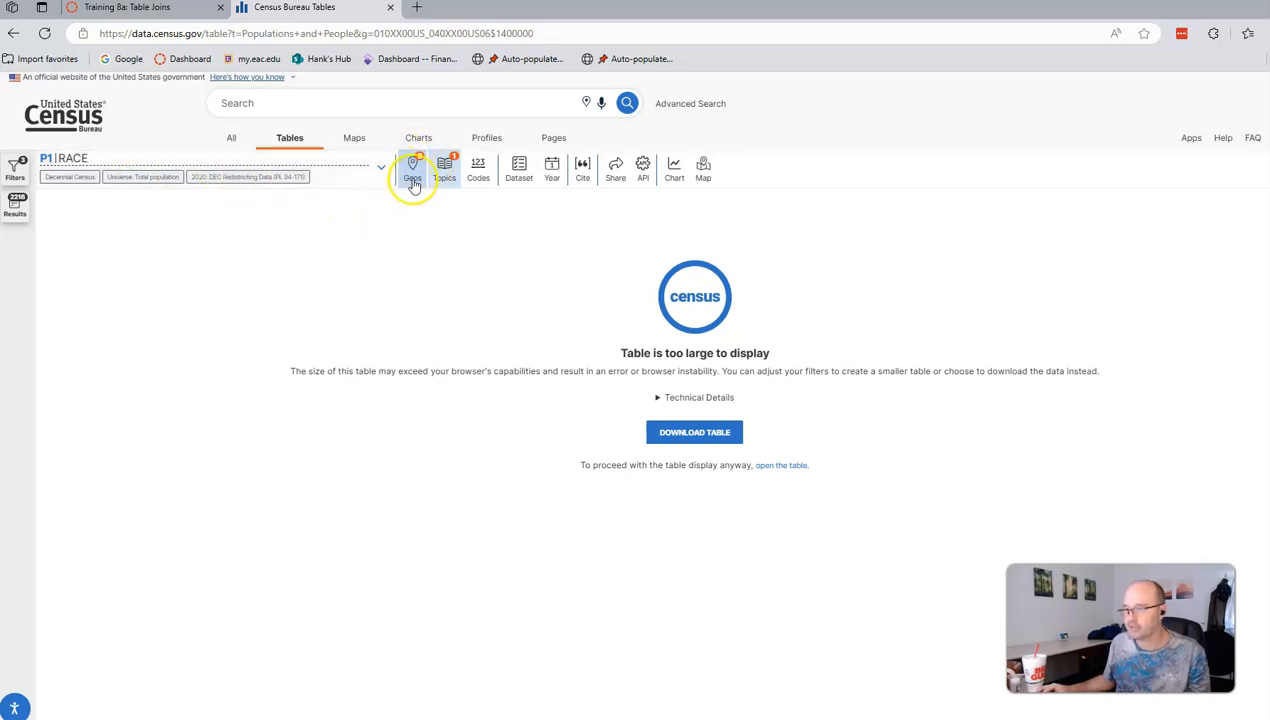
Step: Open the S0101 Age and Sex table from the filtered results
click(16, 166)
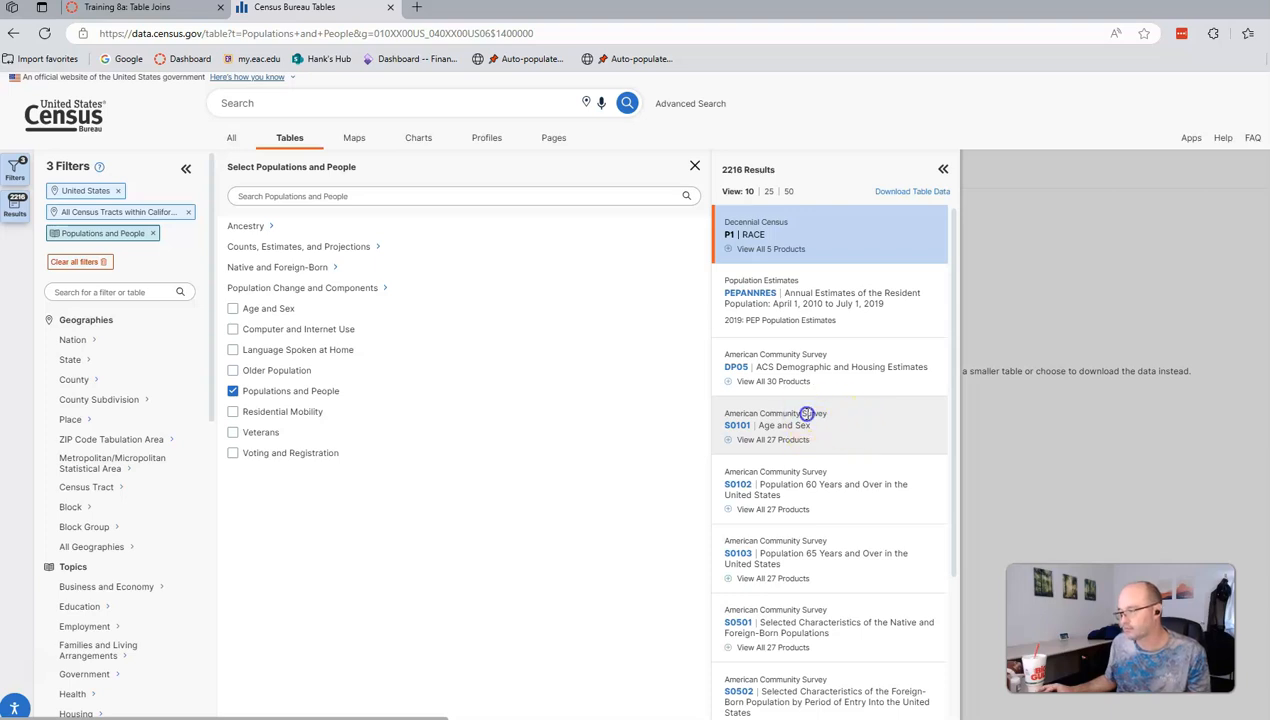
click(742, 428)
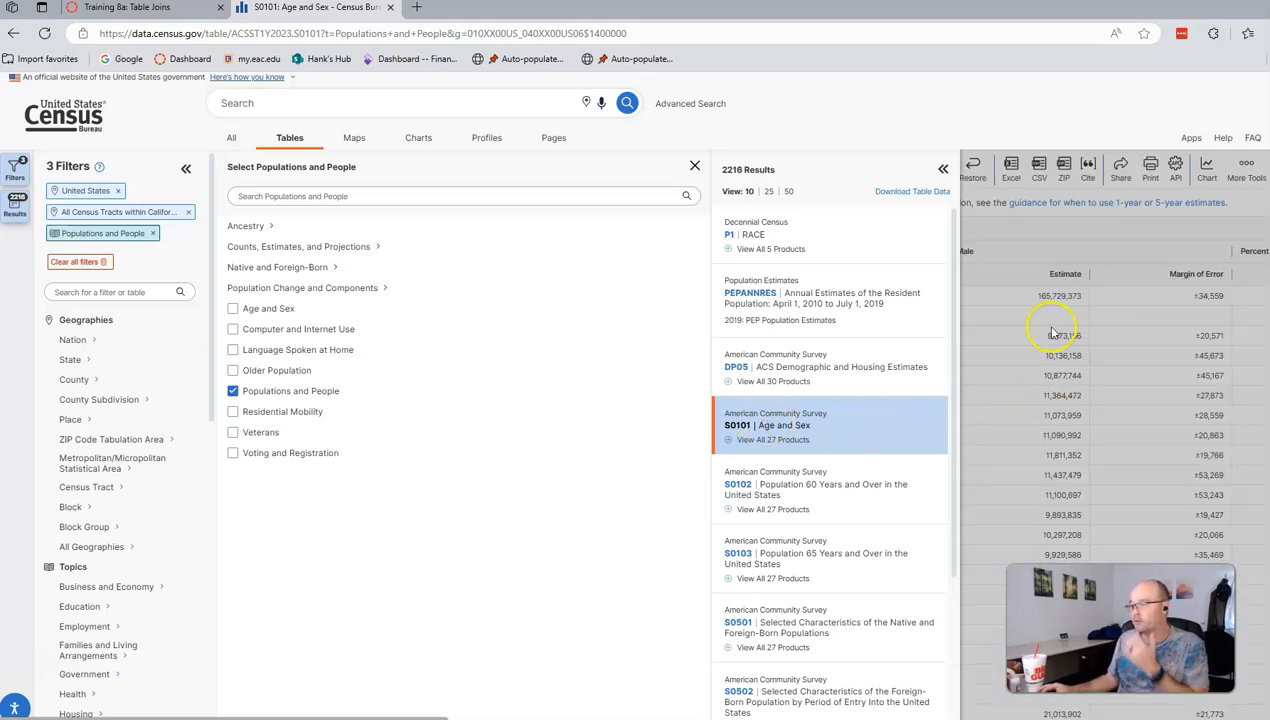
click(1052, 250)
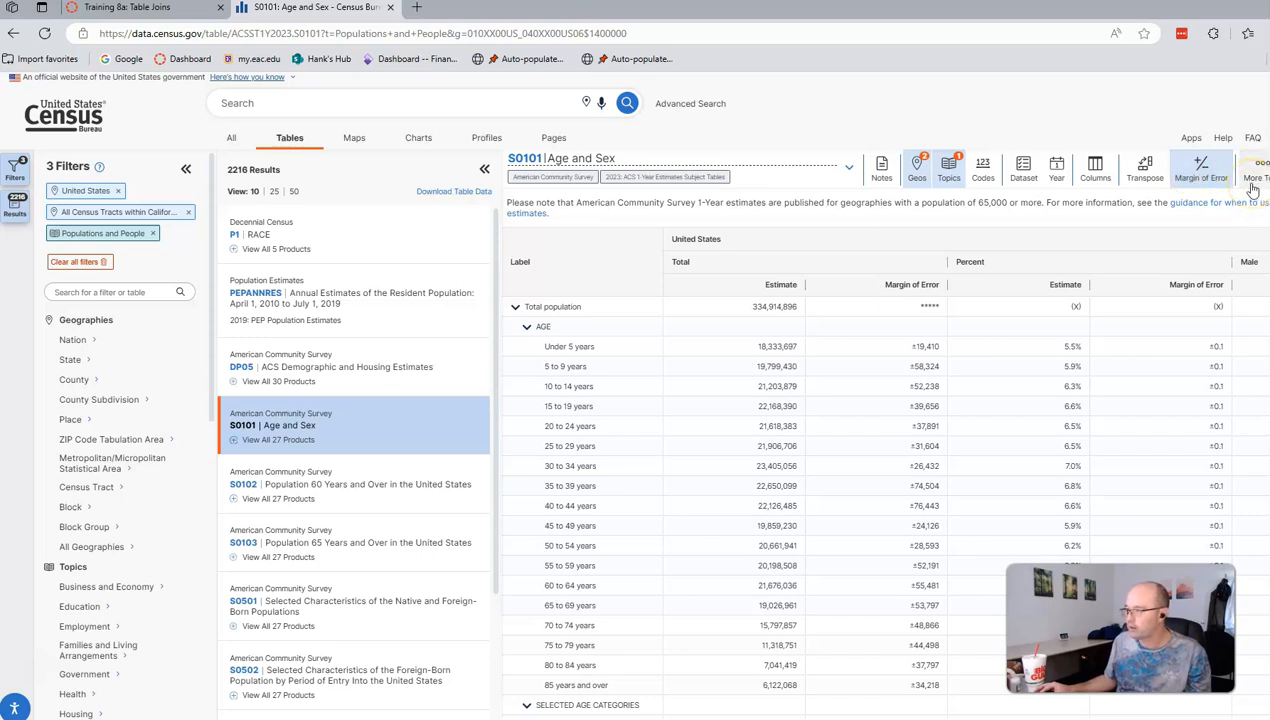
Step: Hide the Margin of Error columns and bring up the ZIP download options
click(1210, 179)
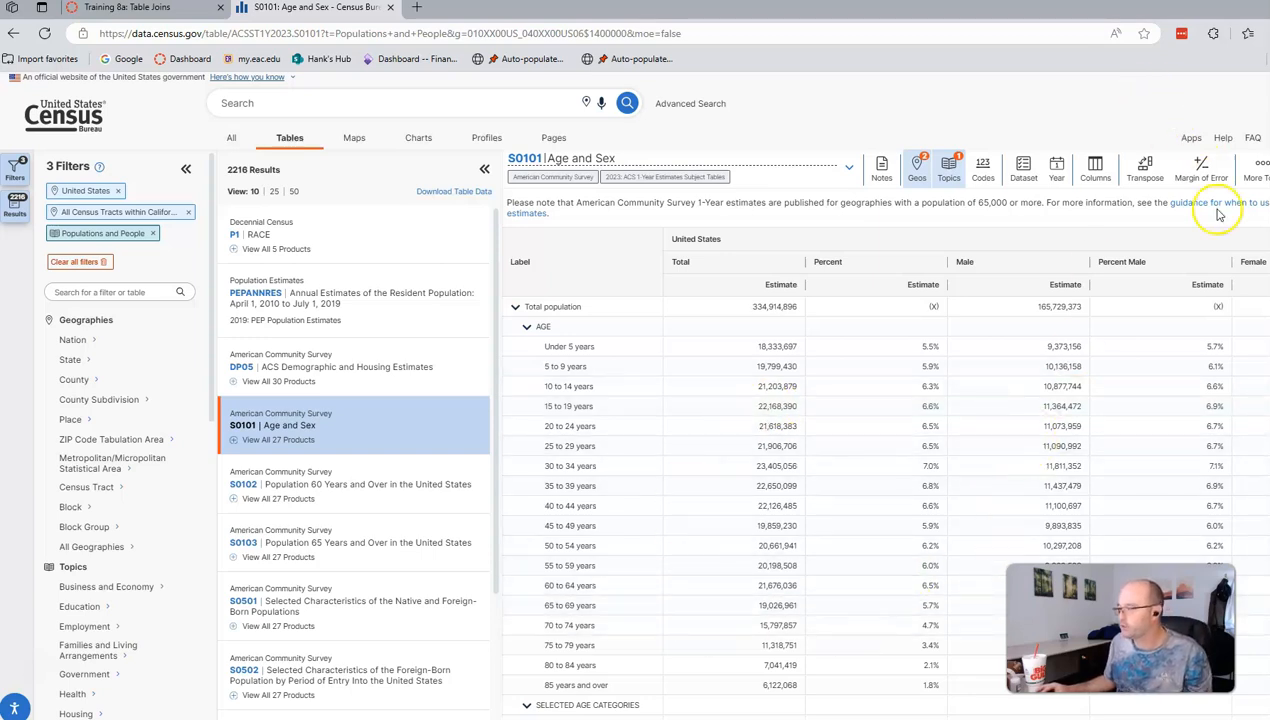
click(1248, 176)
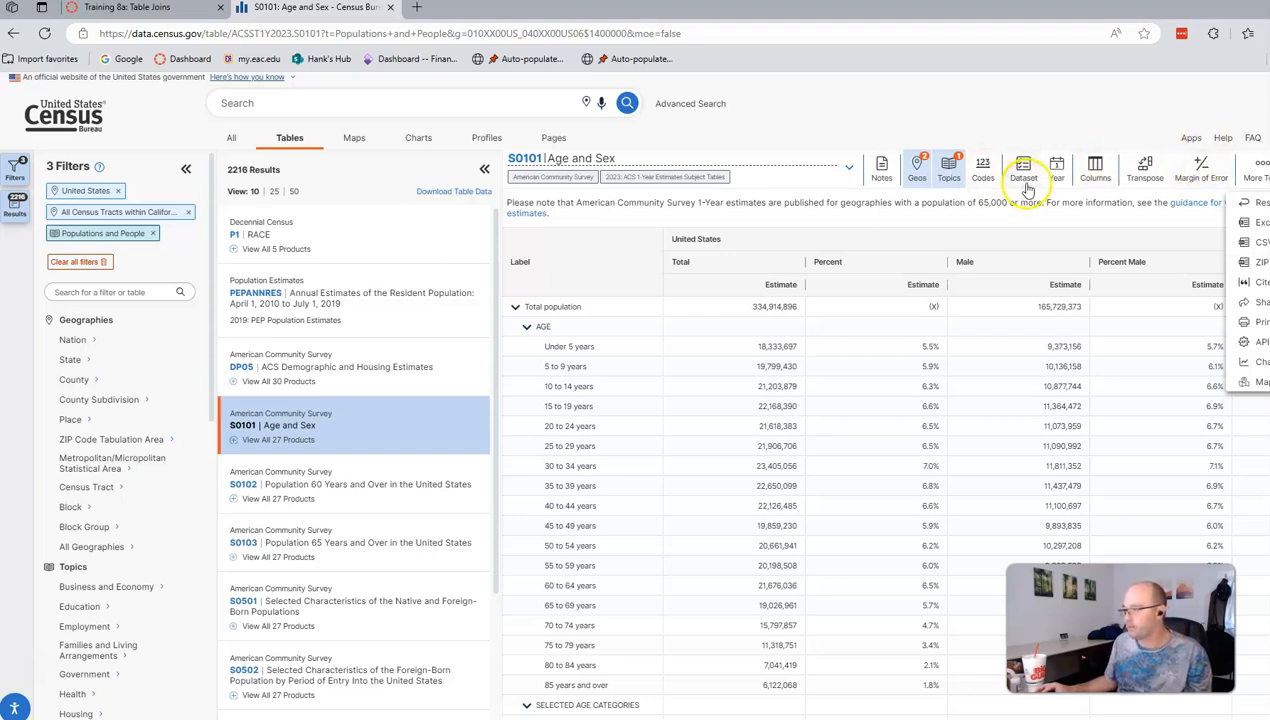
click(1252, 266)
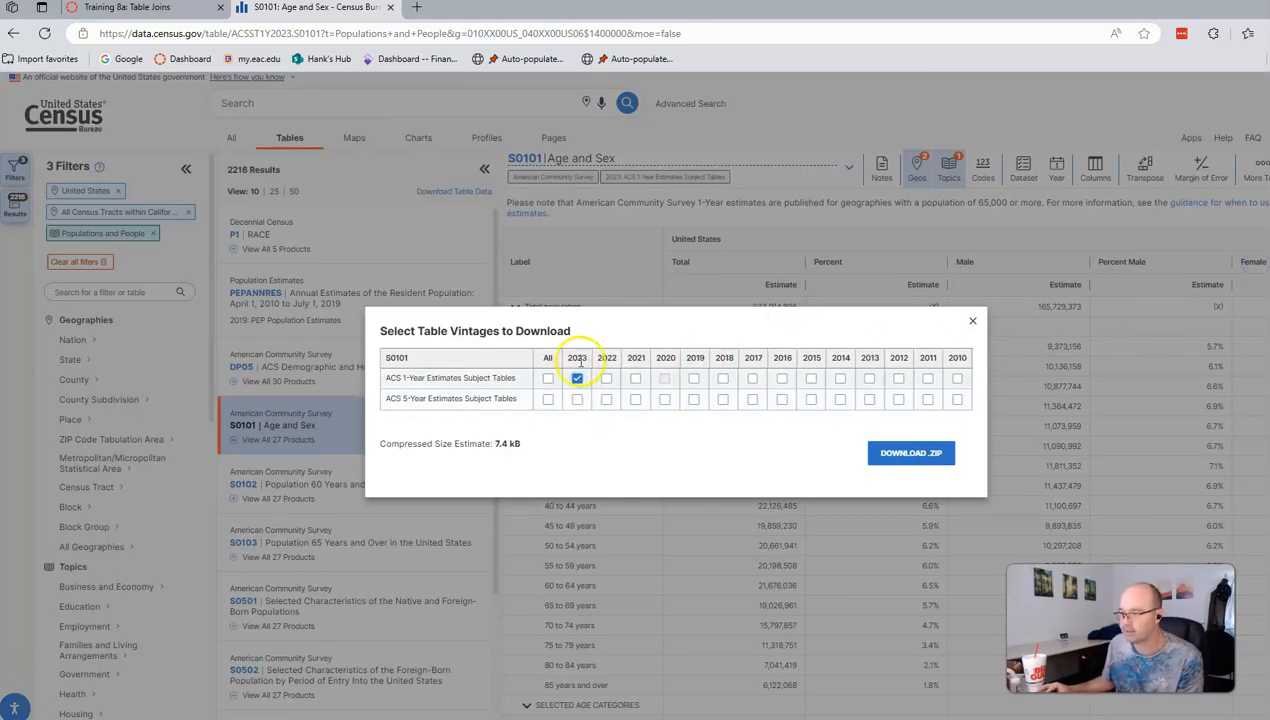
Step: Swap the 2023 ACS 1-Year vintage for 2019 ACS 5-Year Estimates and download the ZIP
click(577, 383)
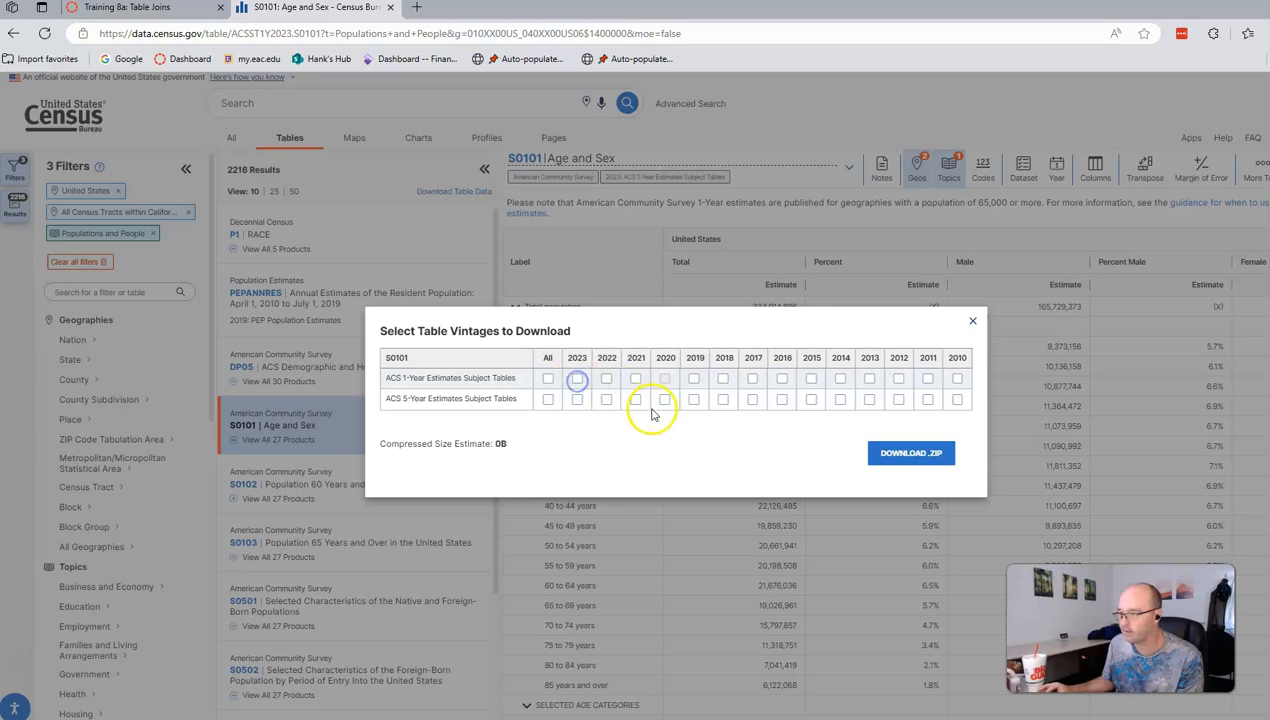
click(696, 401)
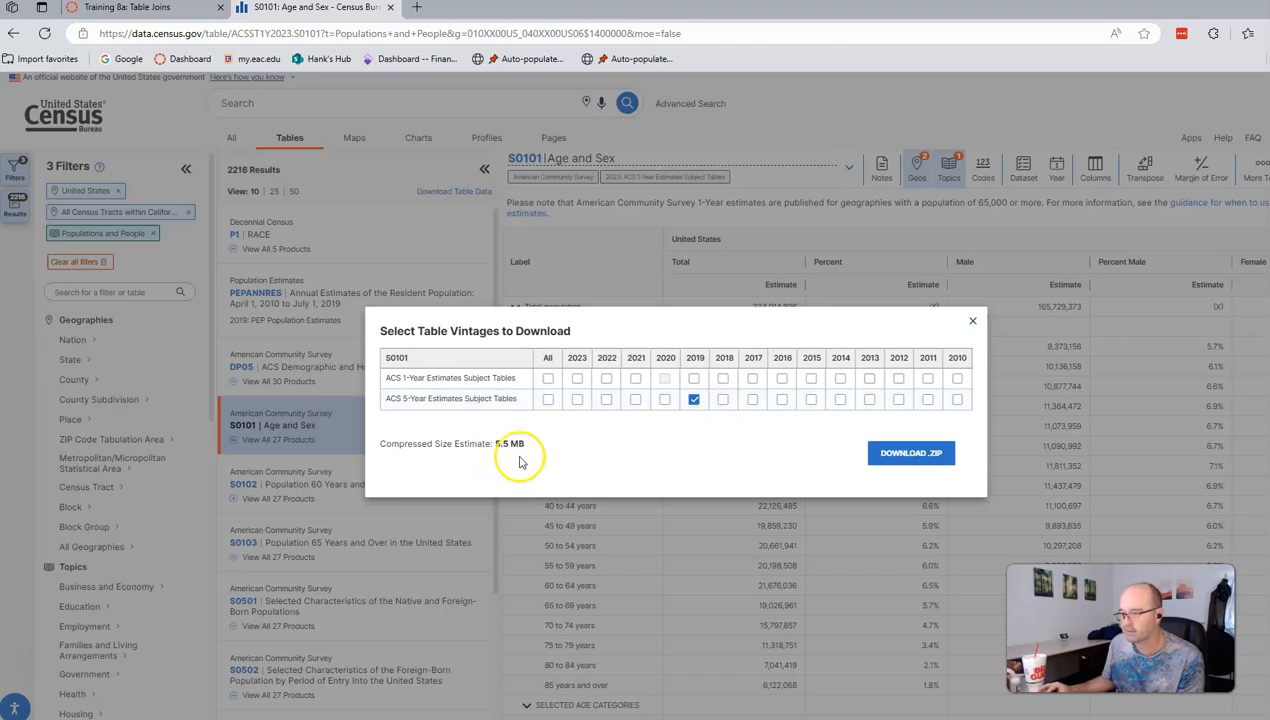
click(911, 453)
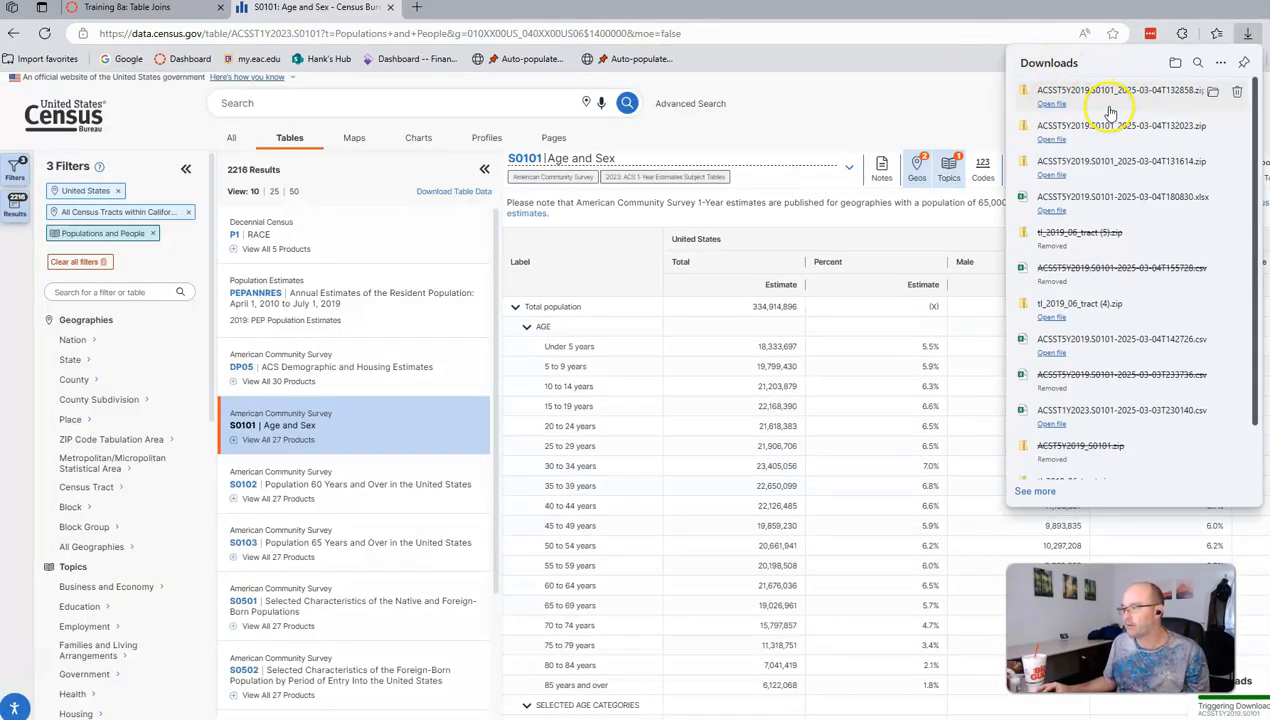
Step: Move the downloaded S0101 zip into C:\GIS and extract all its files
click(1214, 94)
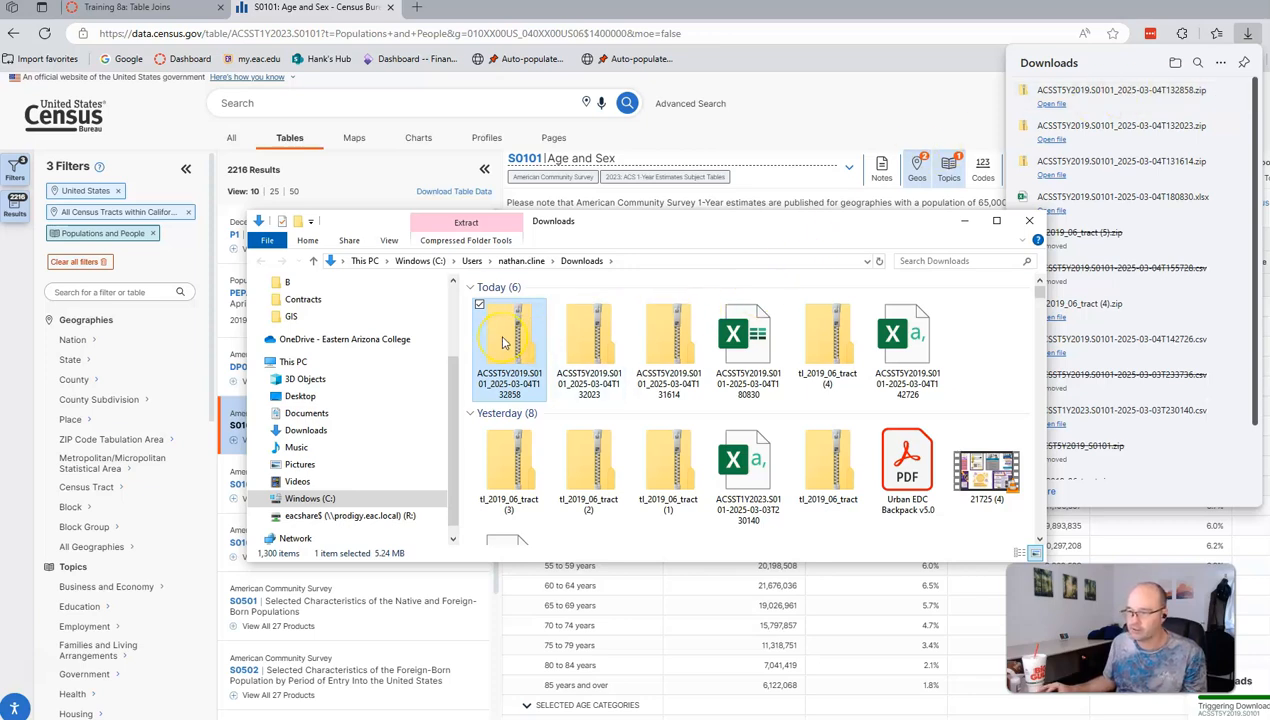
drag(503, 342, 388, 299)
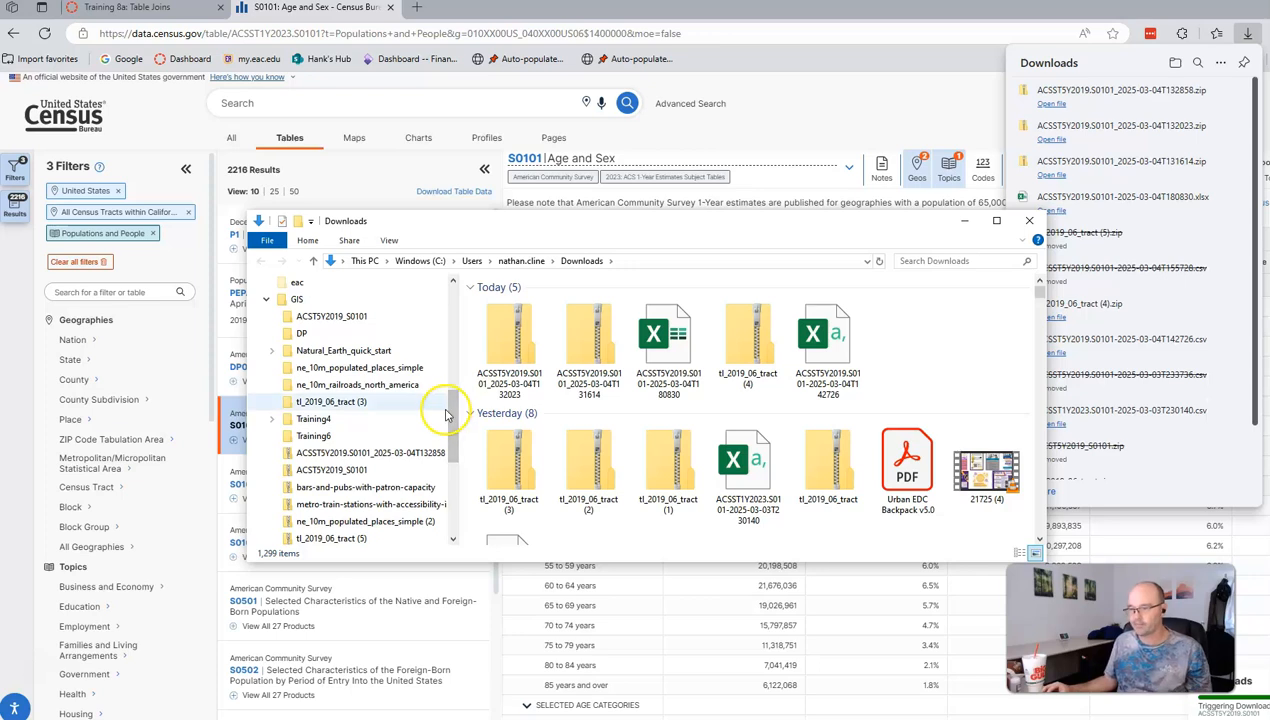
click(300, 457)
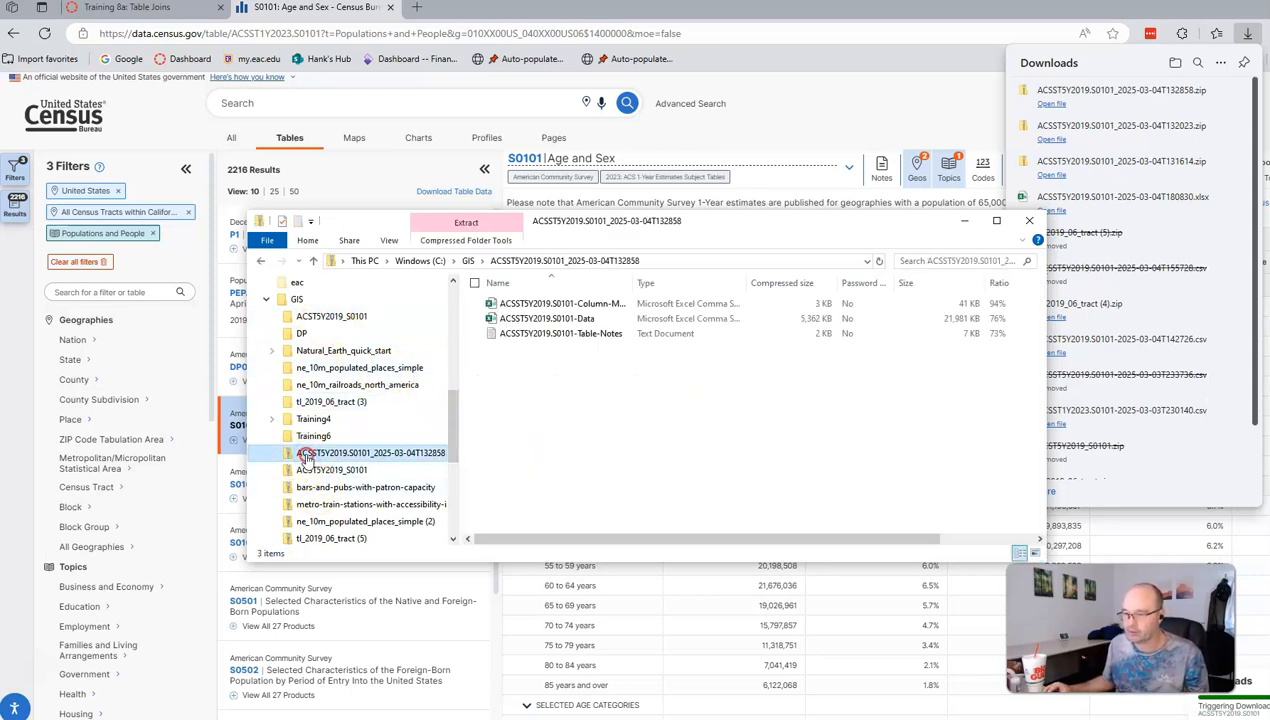
right_click(306, 456)
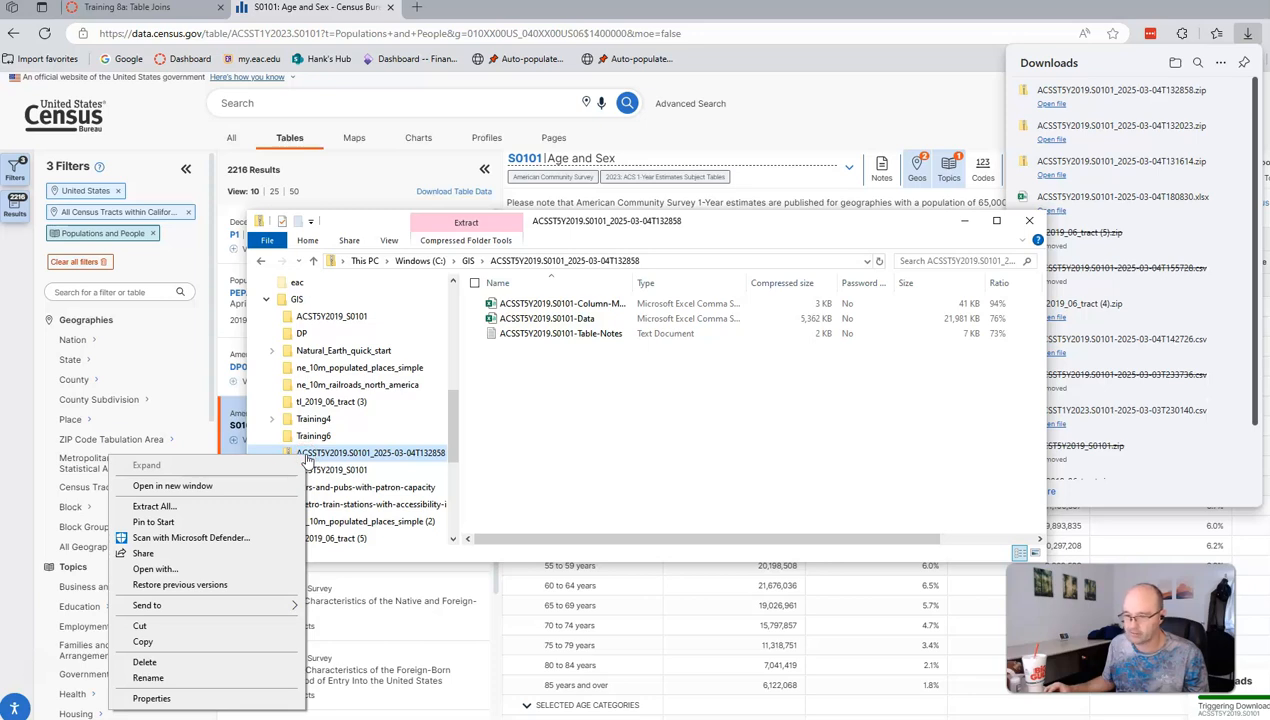
click(186, 506)
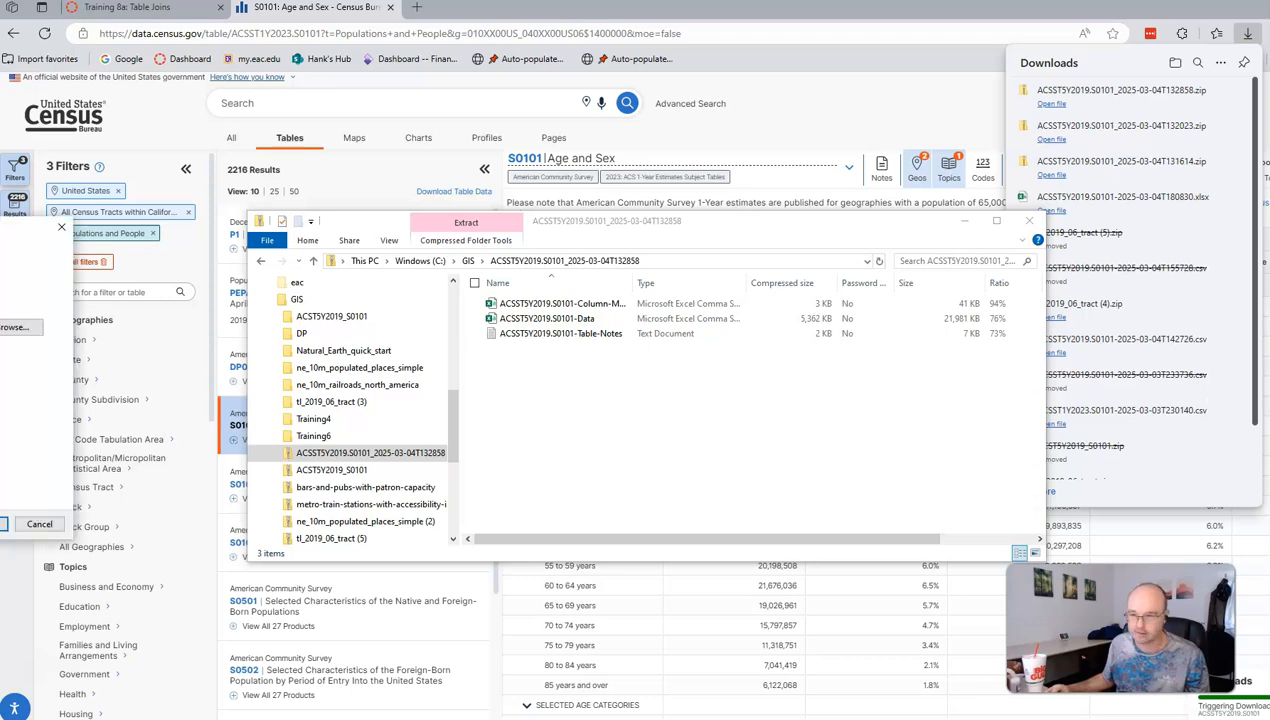
click(630, 546)
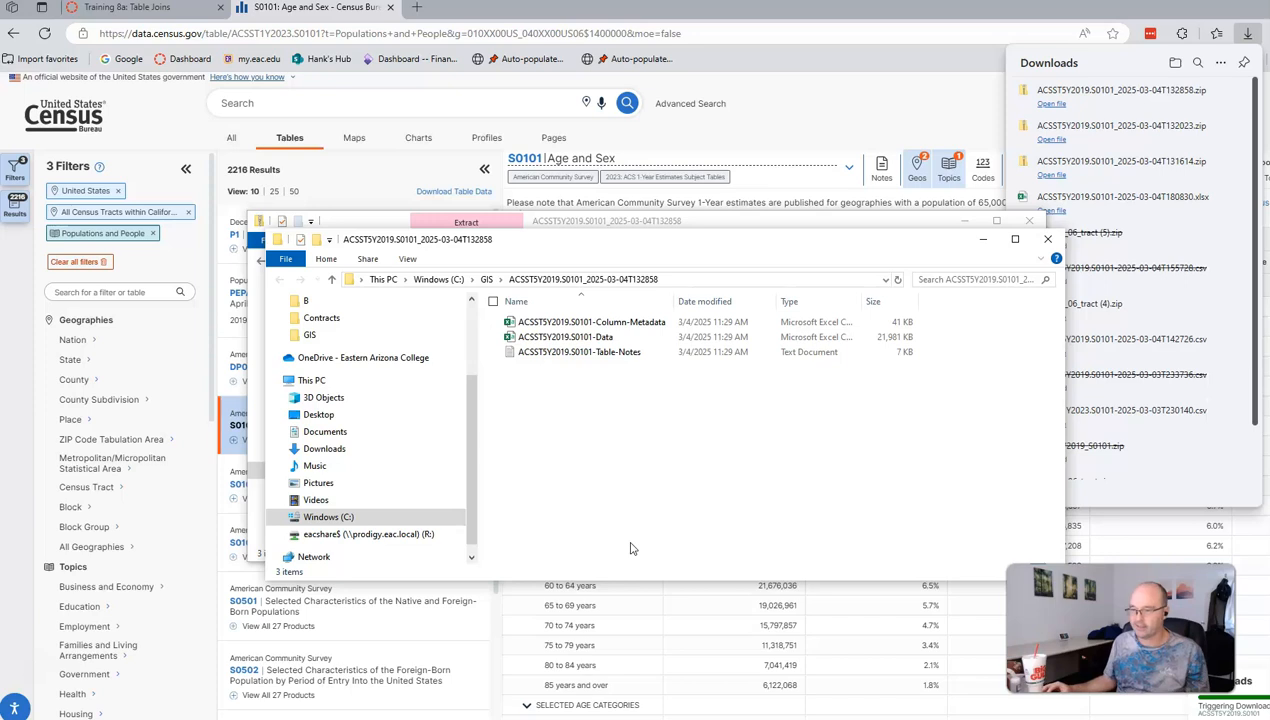
Step: Check the GIS folder's Data, Column-Metadata and Table-Notes files, then minimize both Explorer windows
click(312, 335)
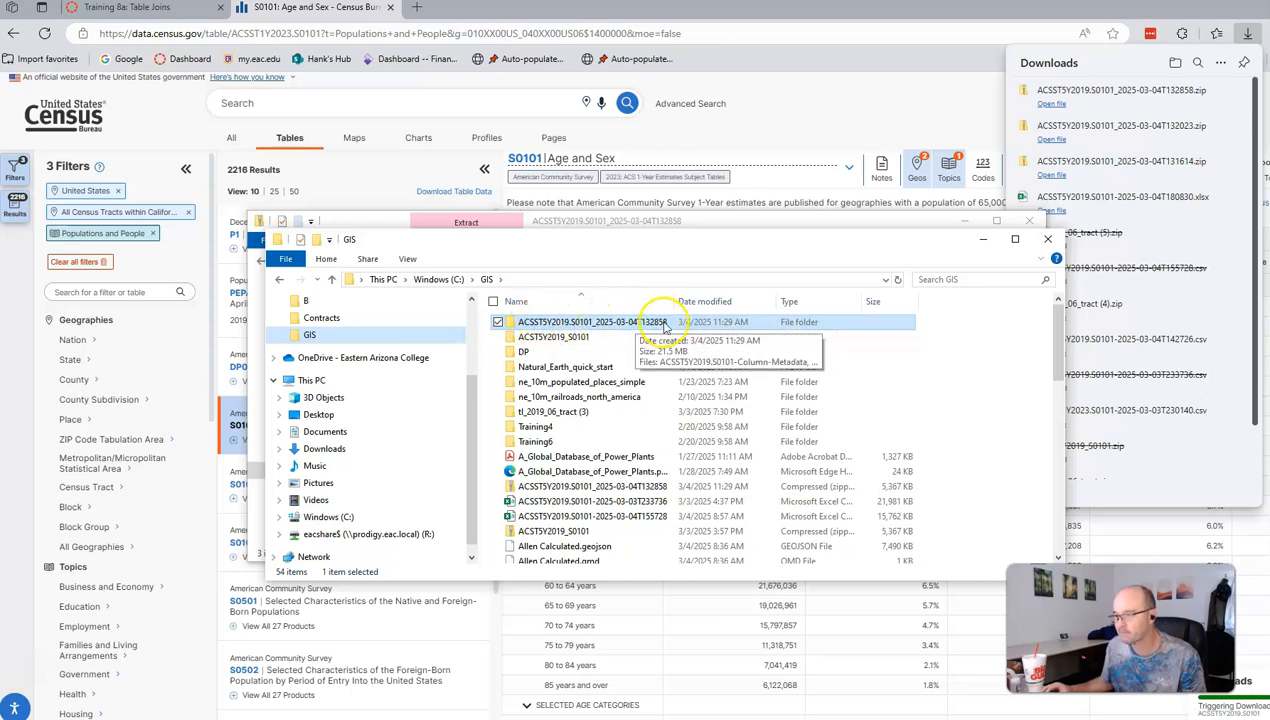
click(985, 245)
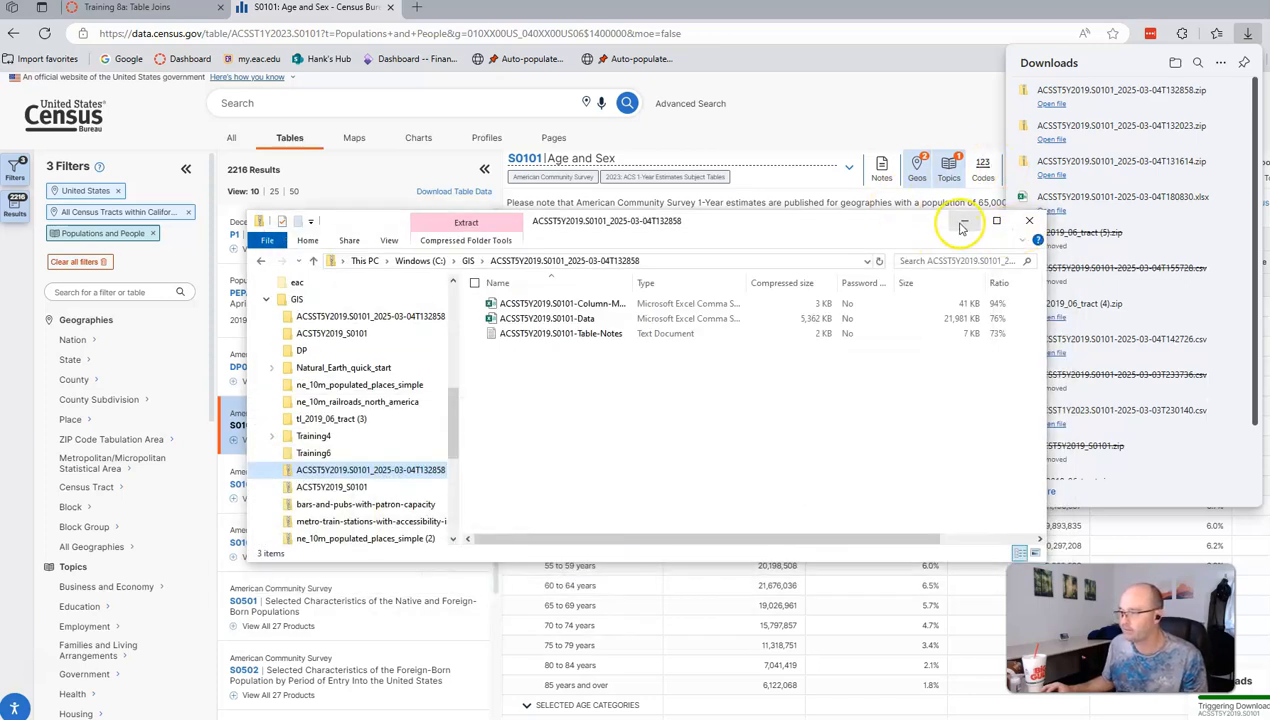
click(962, 224)
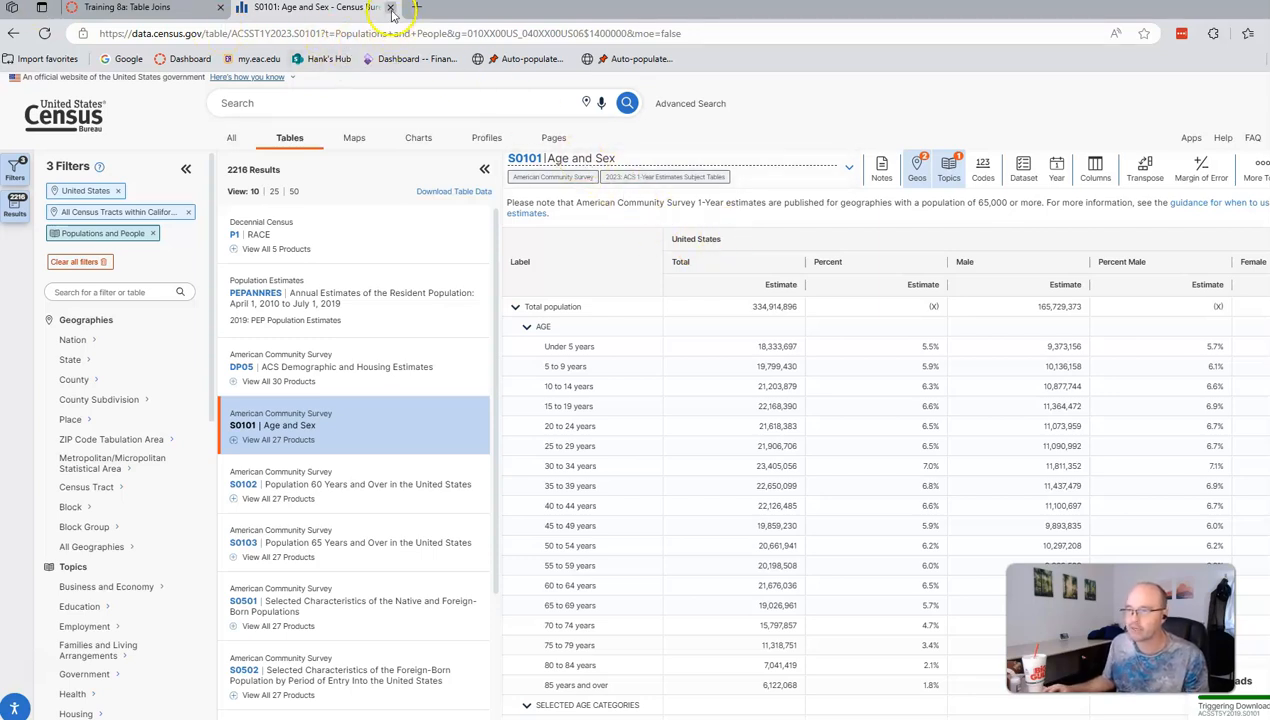
Step: Close the data.census.gov tab and follow the Canvas link to census.gov mapping files
click(391, 8)
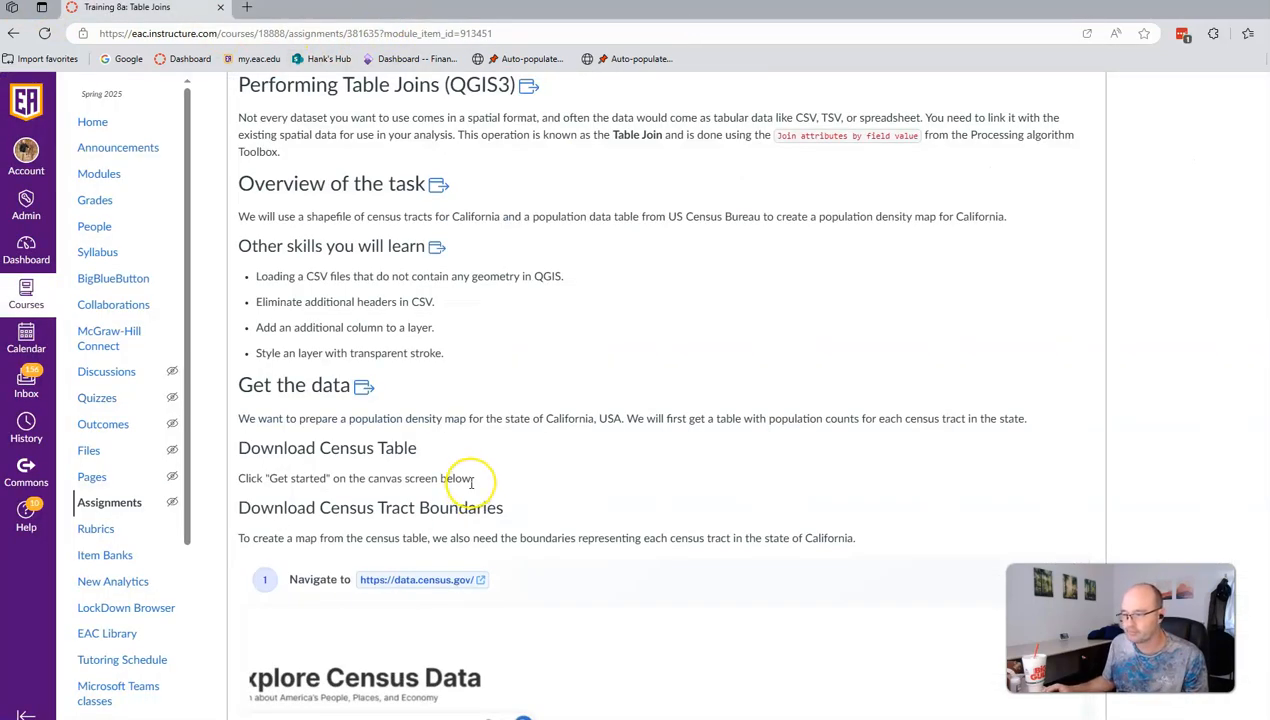
scroll(472, 480, down, 5)
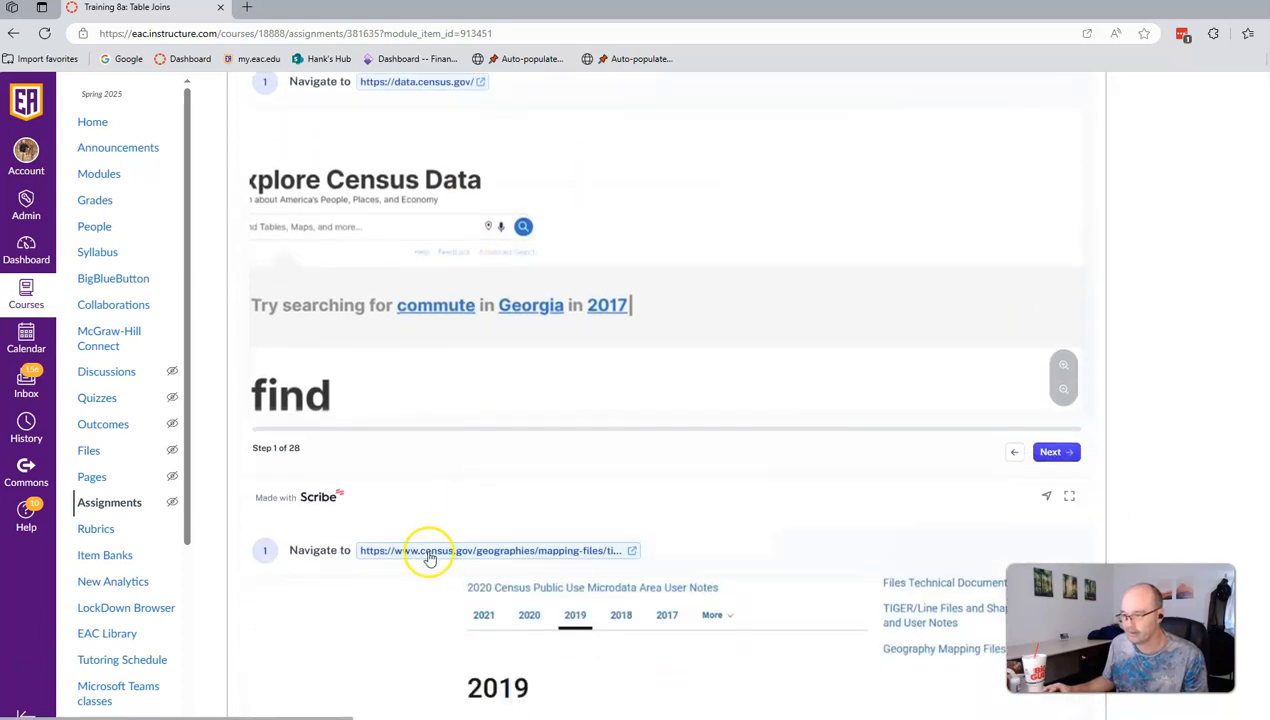
click(429, 555)
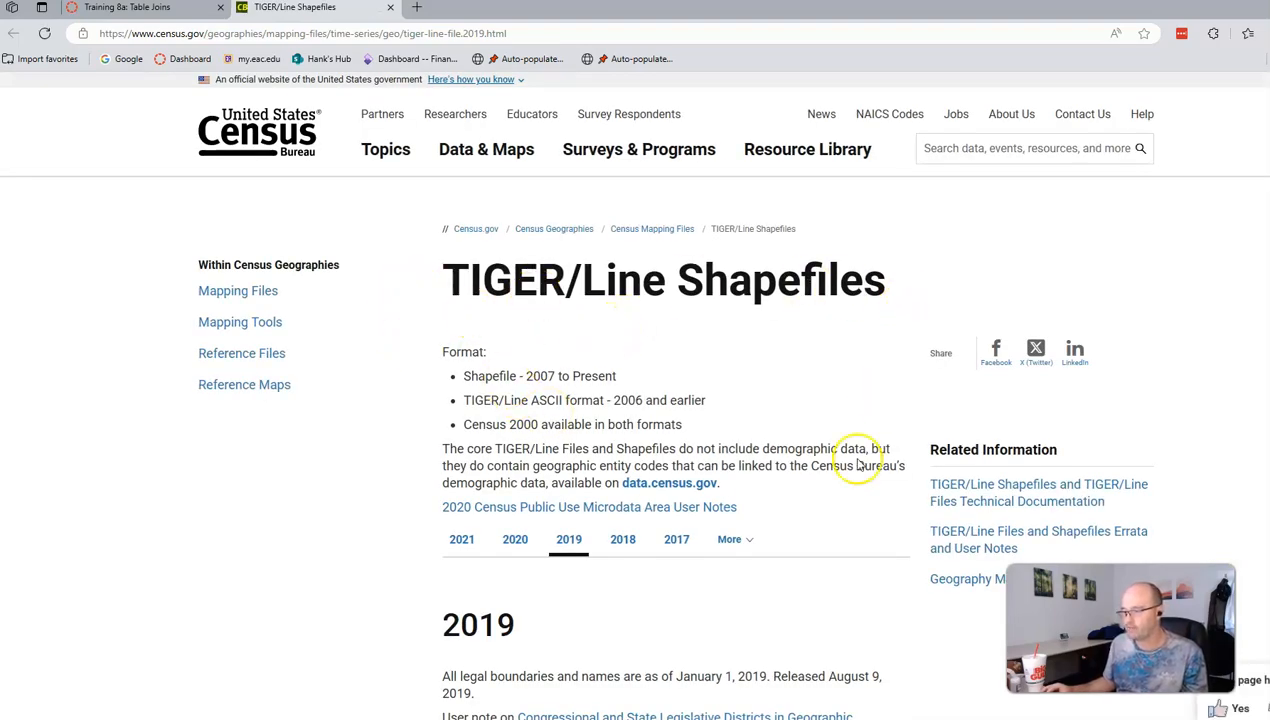
Step: Open the 2019 TIGER/Line web interface and submit year 2019 with the Census Tracts layer
click(568, 542)
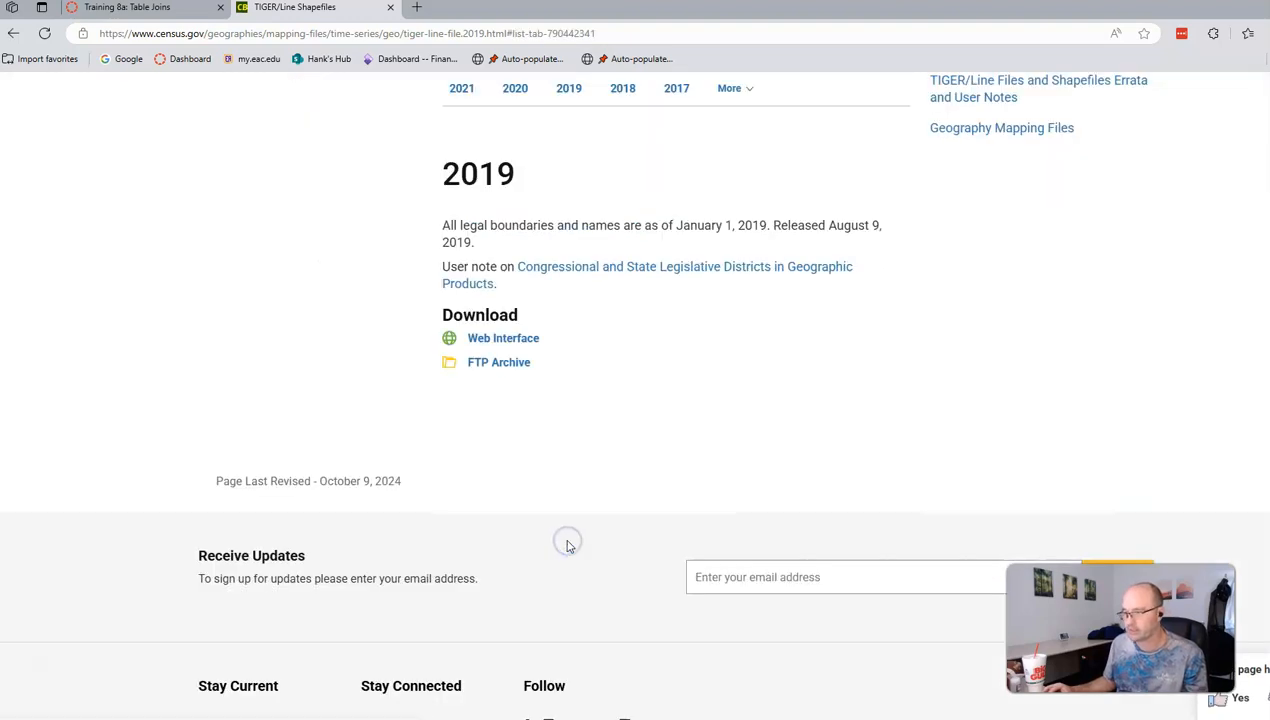
click(490, 345)
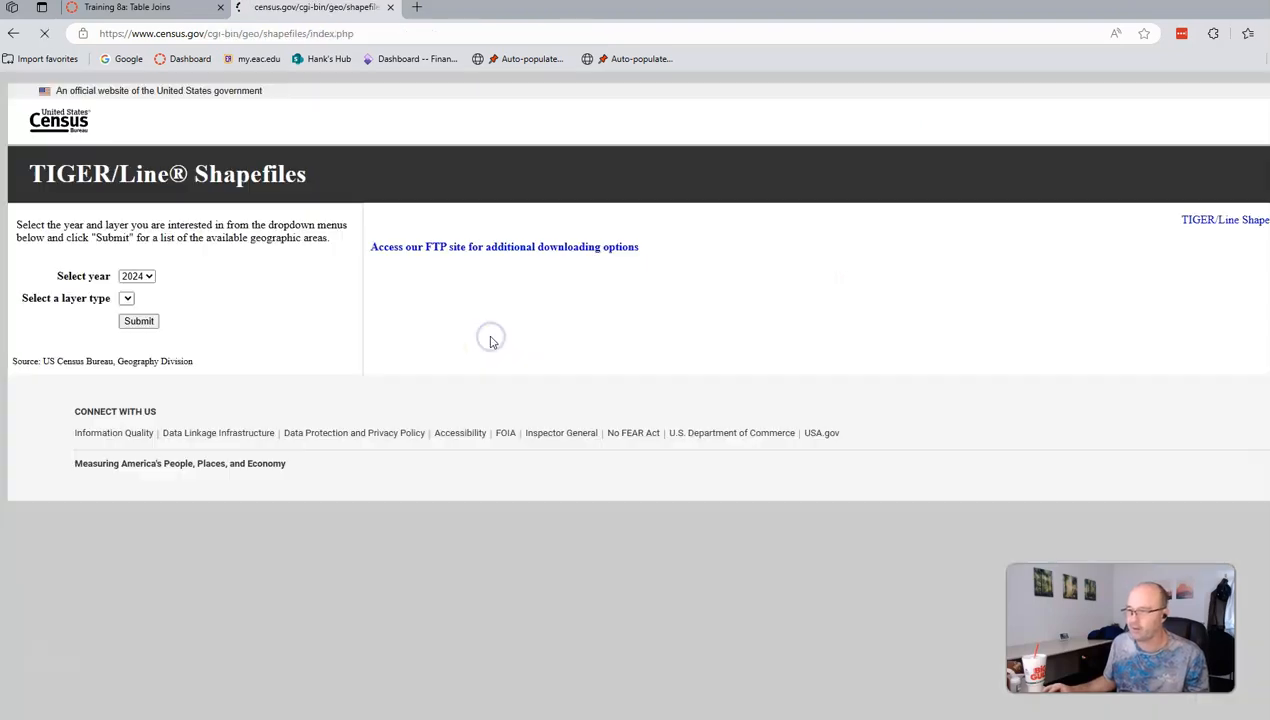
click(146, 278)
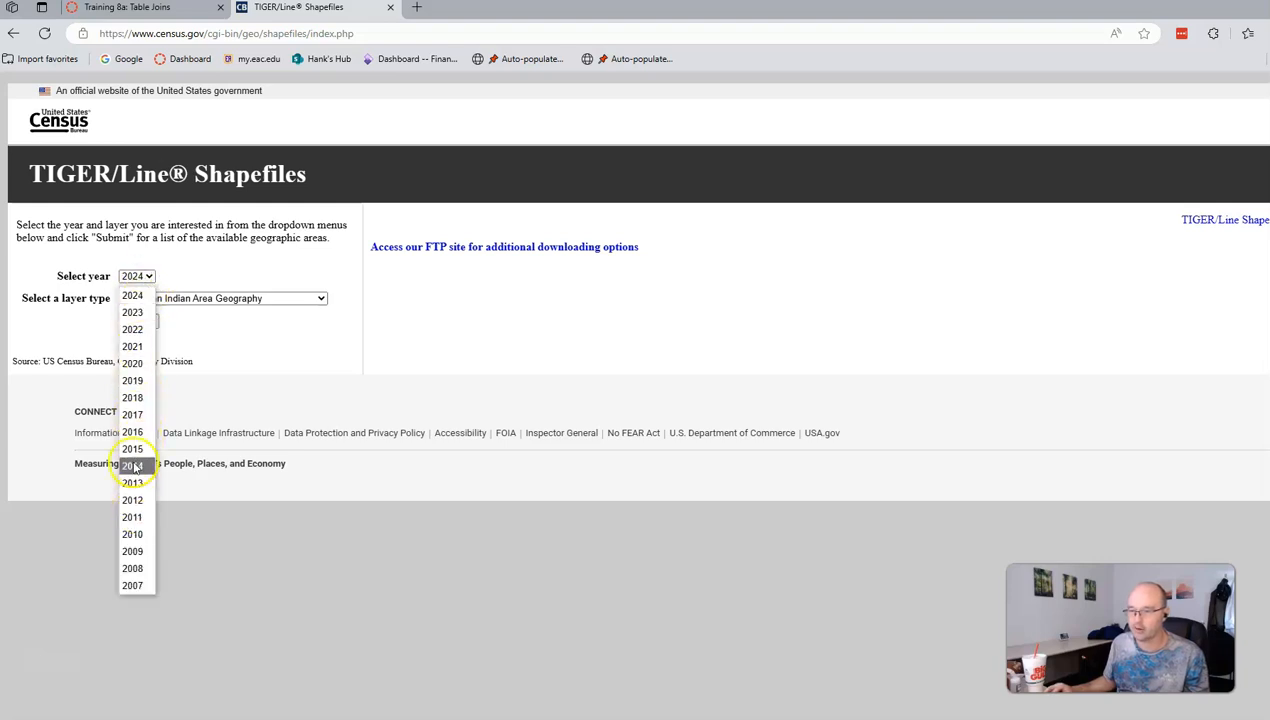
click(140, 382)
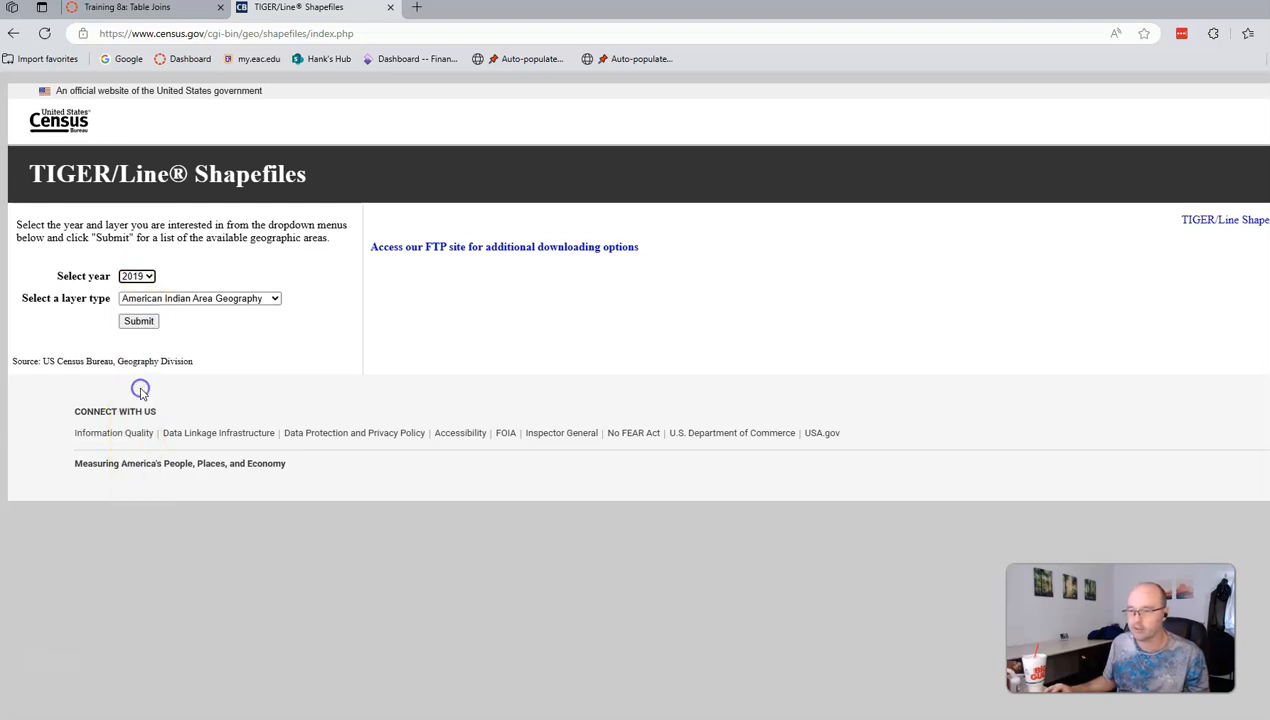
click(248, 304)
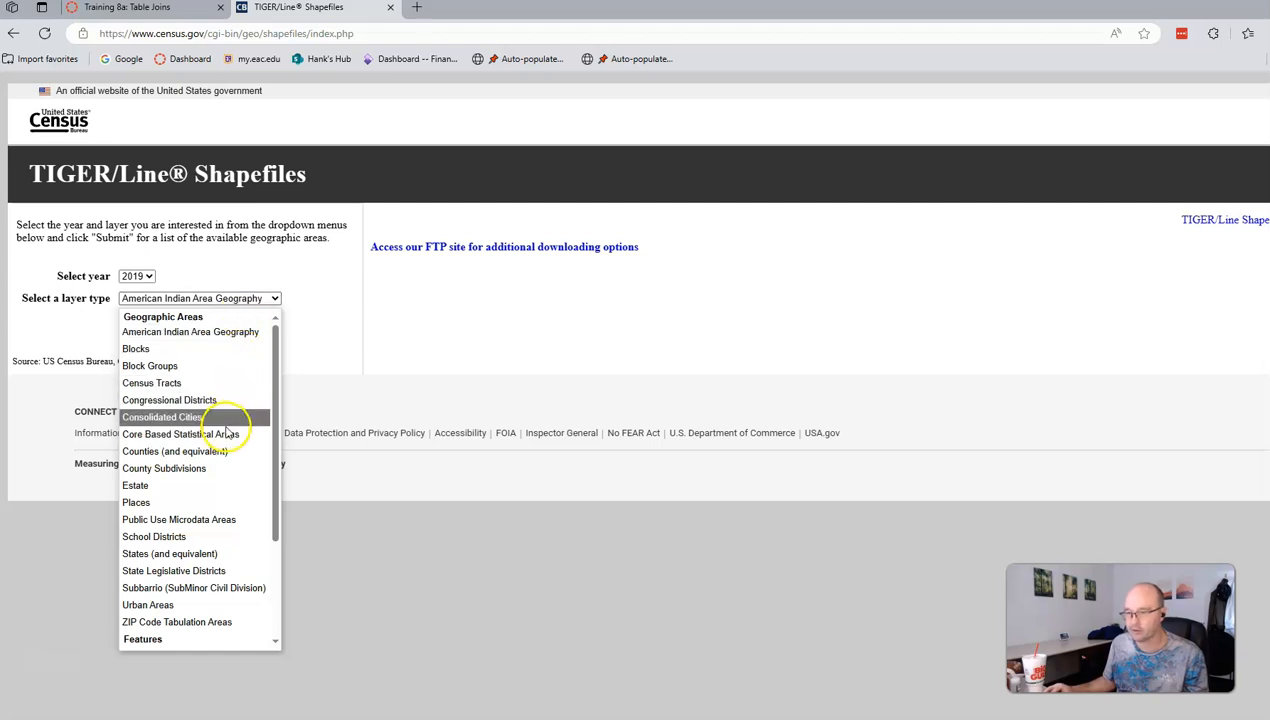
click(218, 383)
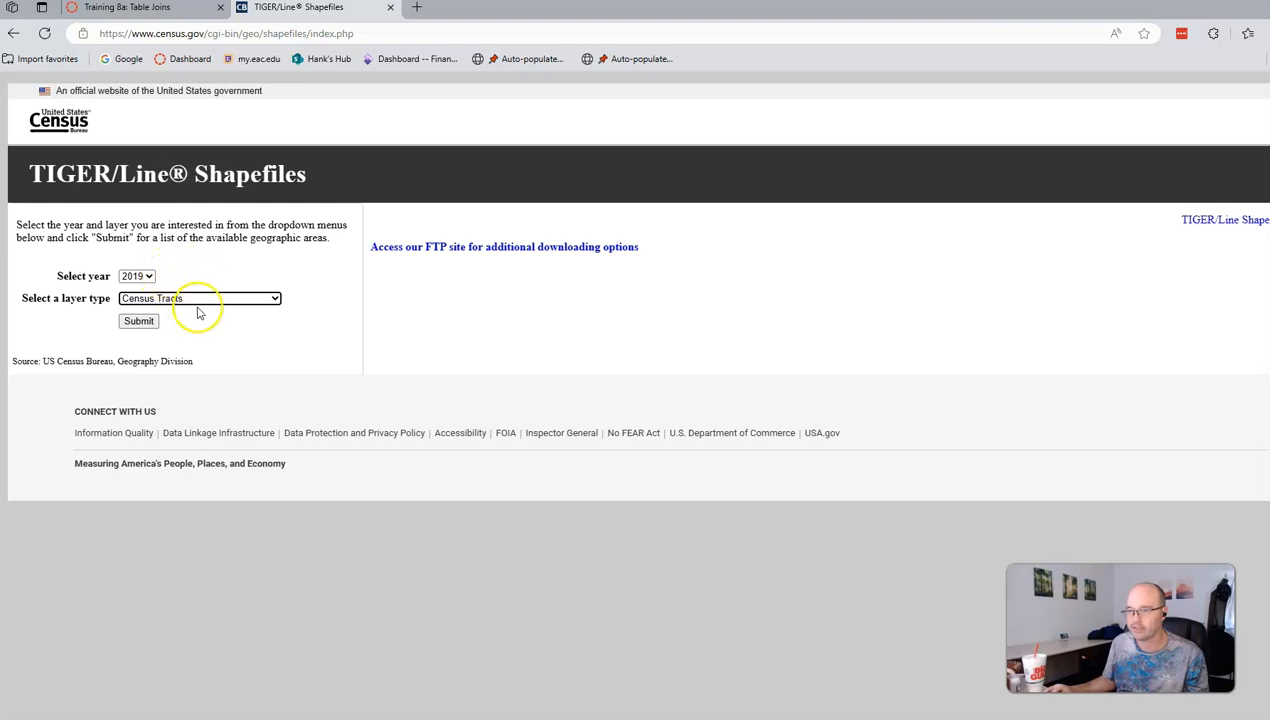
click(139, 322)
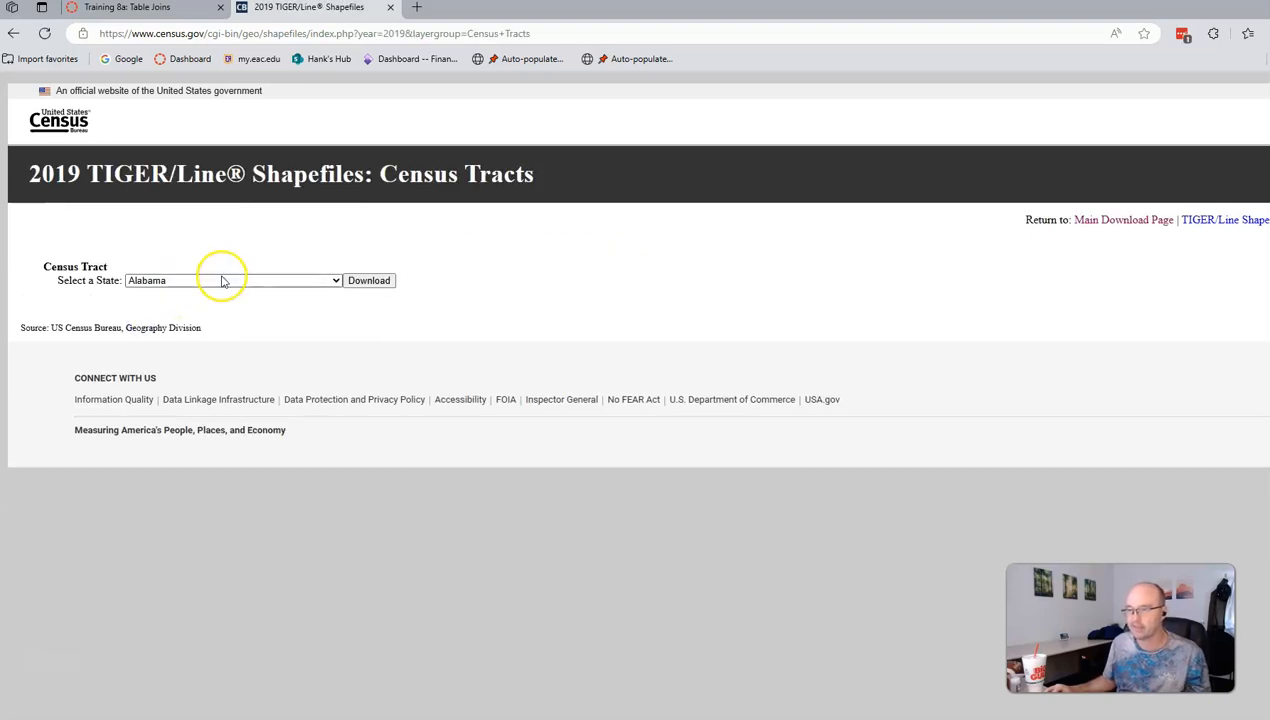
Step: Select California and download its census tract shapefile
click(222, 281)
click(193, 382)
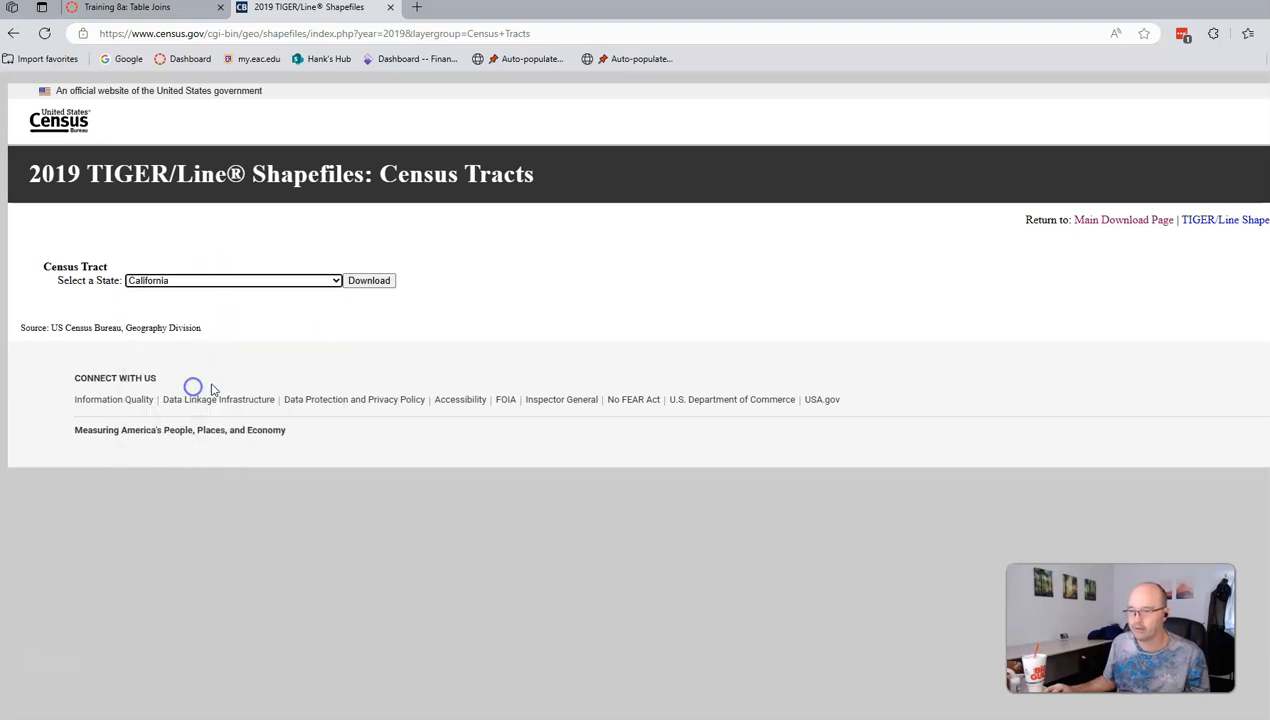
click(379, 285)
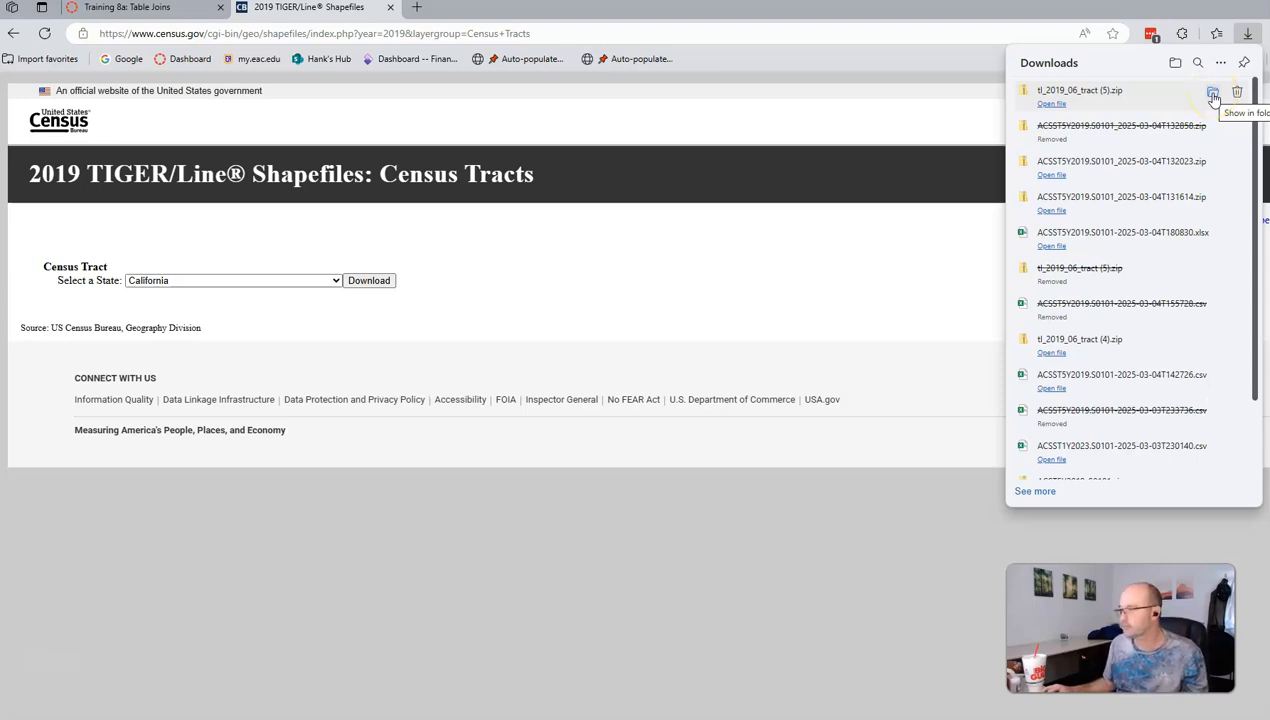
Step: Move tl_2019_06_tract (5).zip into C:\GIS, replacing the existing copy
click(1213, 97)
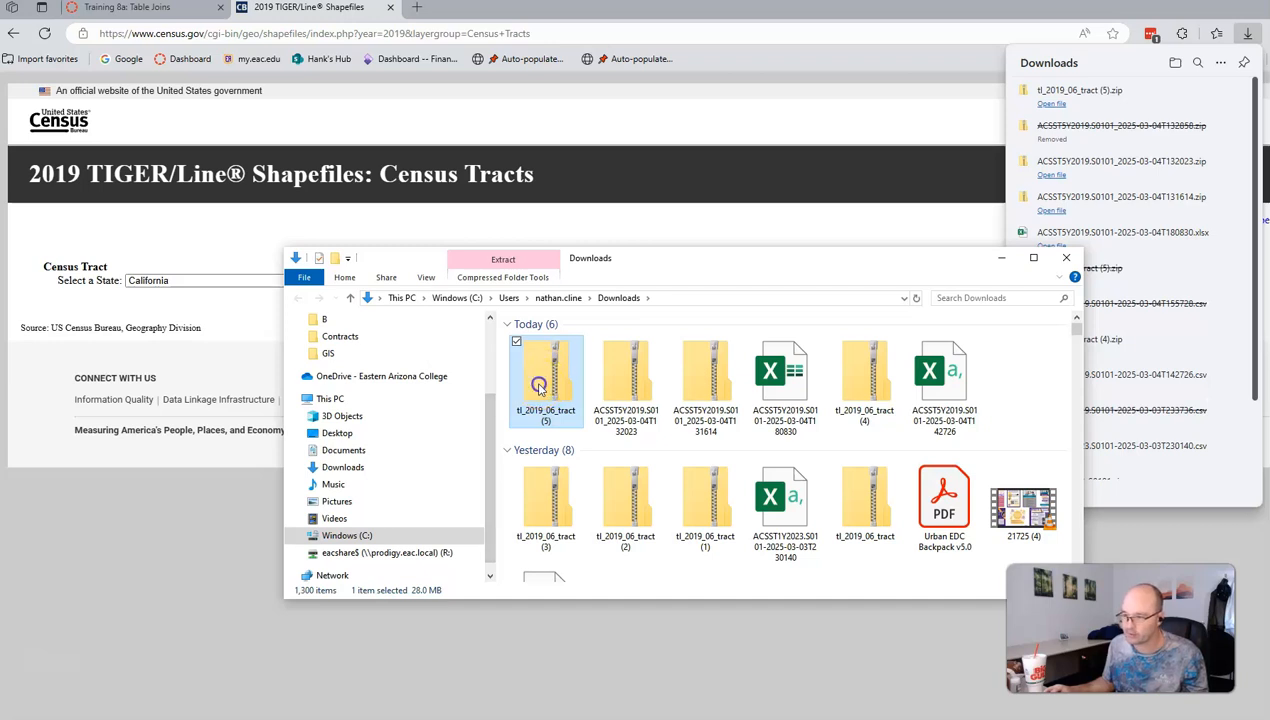
click(300, 536)
drag(542, 376, 384, 386)
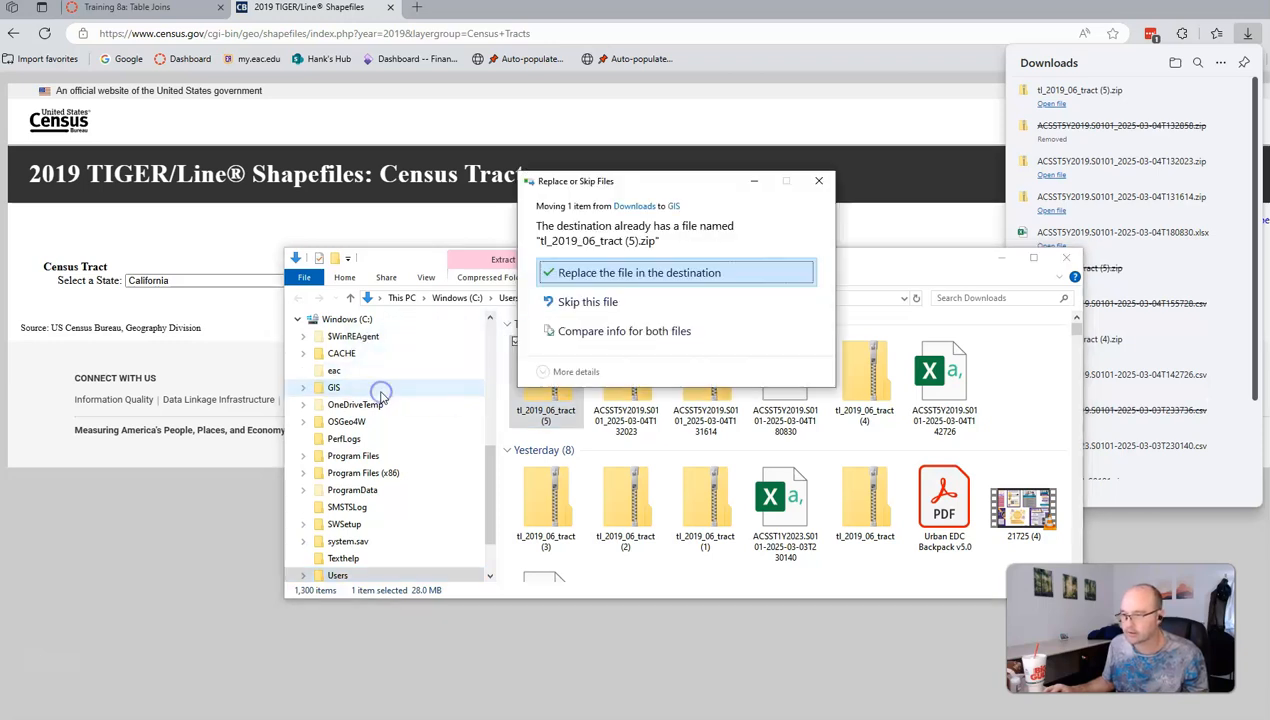
click(645, 273)
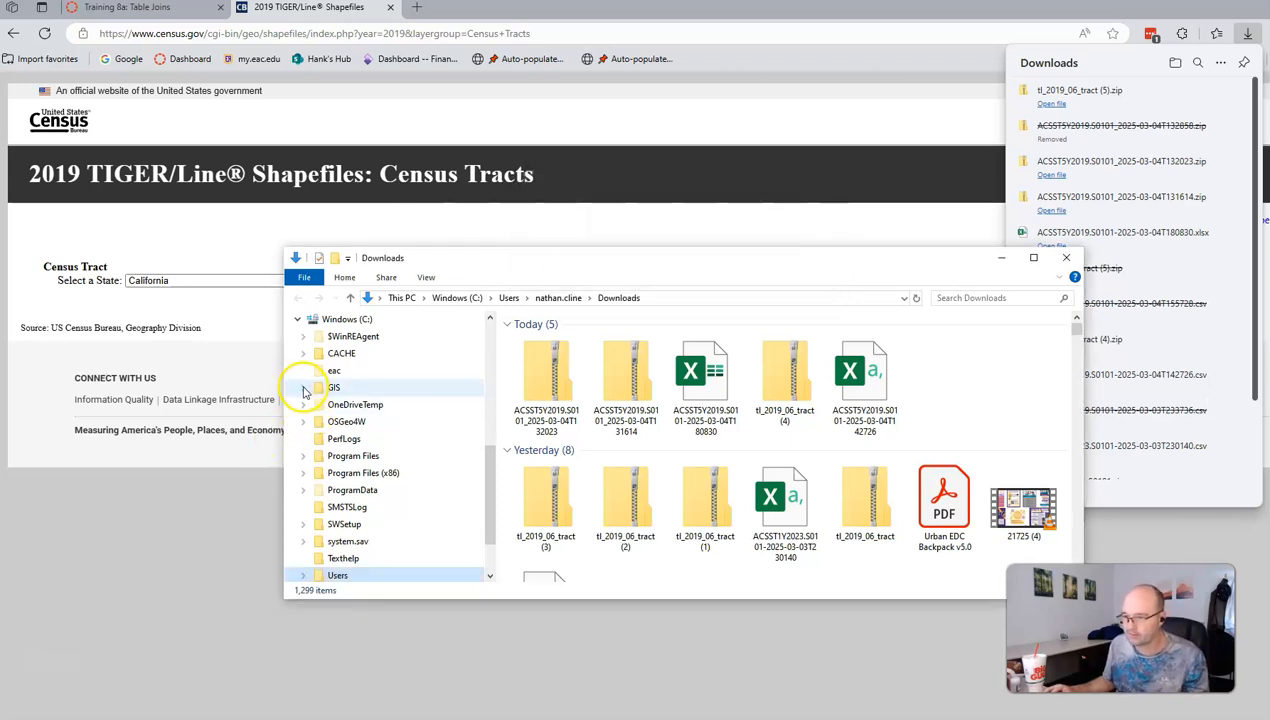
click(304, 388)
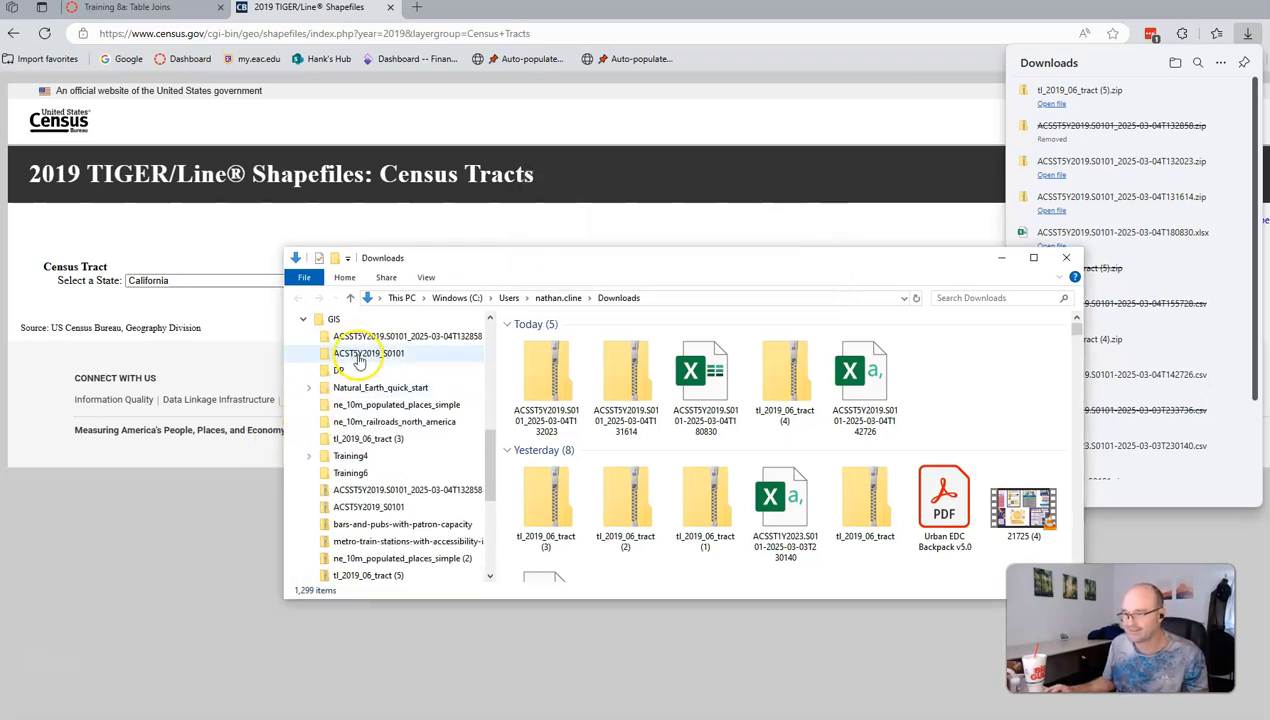
Step: Extract all ACSST5Y2019_S0101 archive files into their folder, overwriting earlier extracted files
right_click(350, 507)
click(350, 507)
right_click(378, 512)
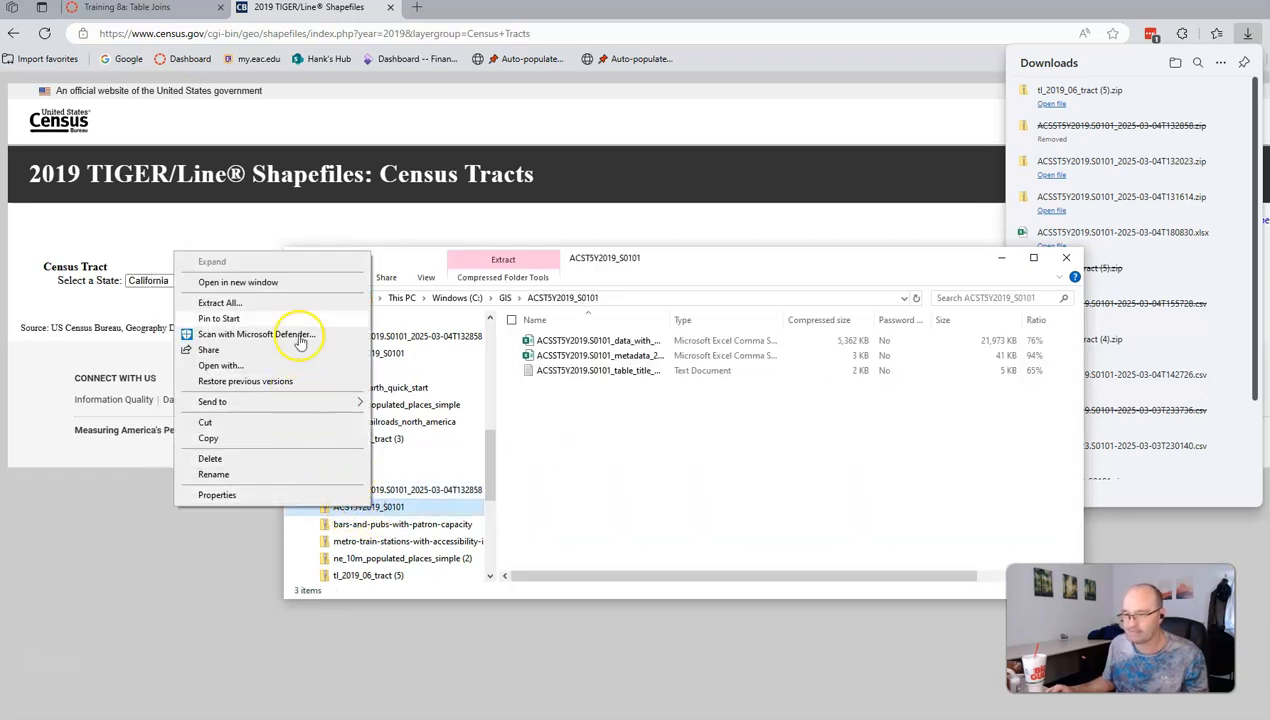
click(295, 302)
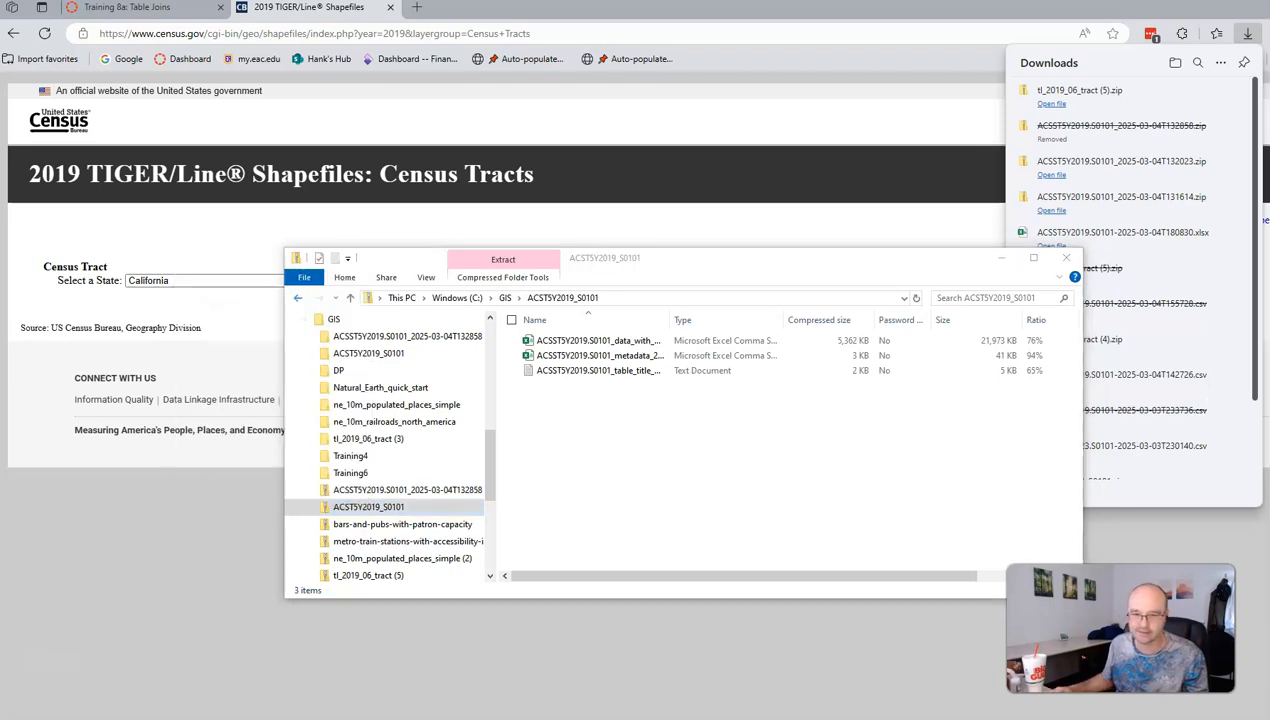
click(748, 398)
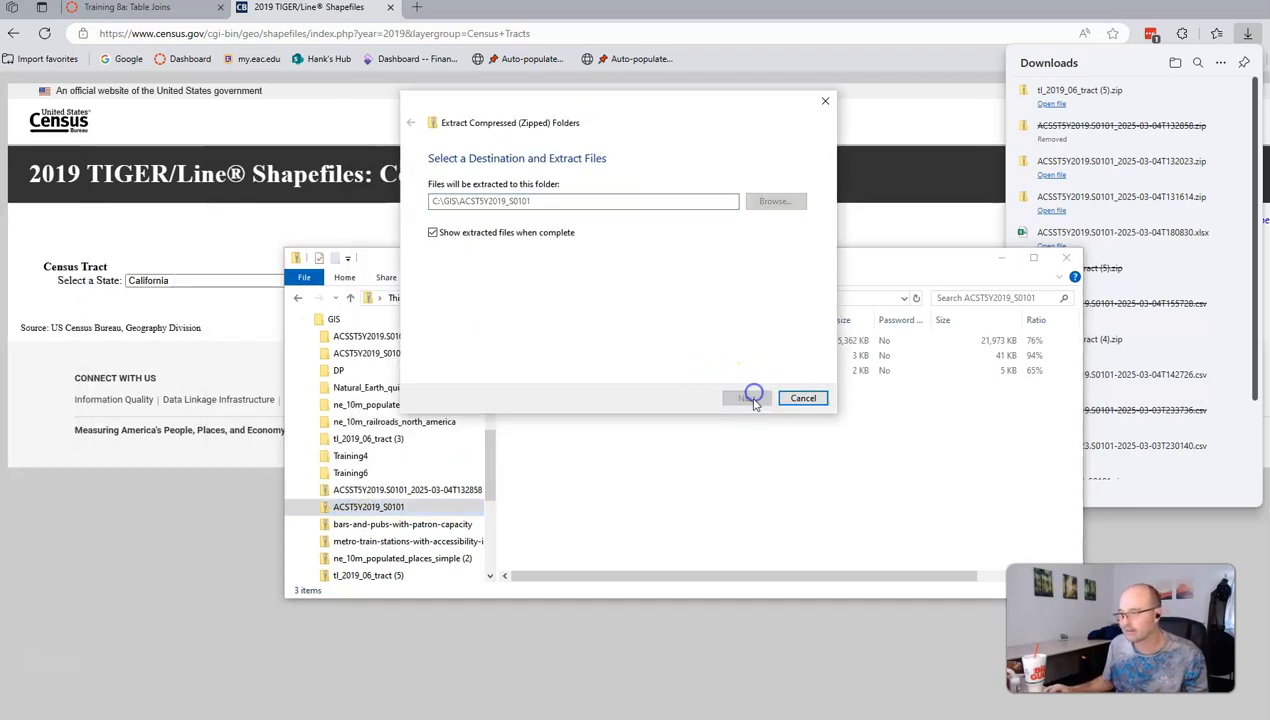
click(602, 258)
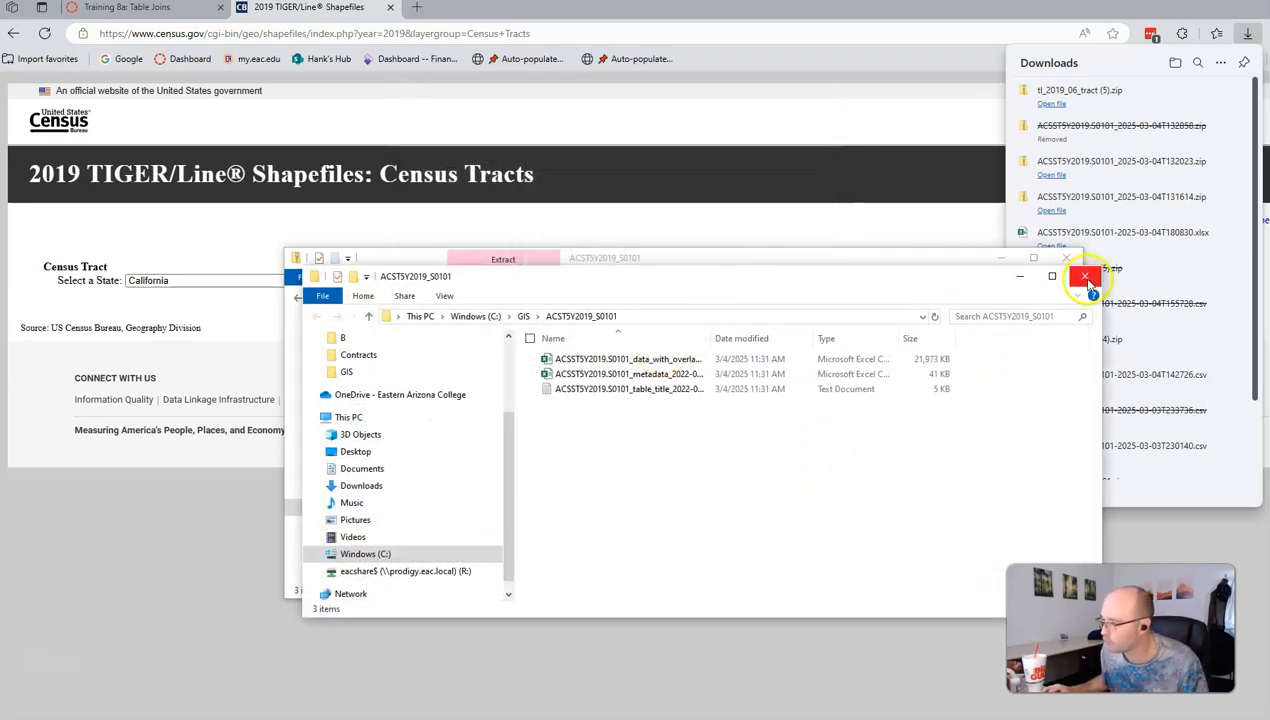
click(1085, 277)
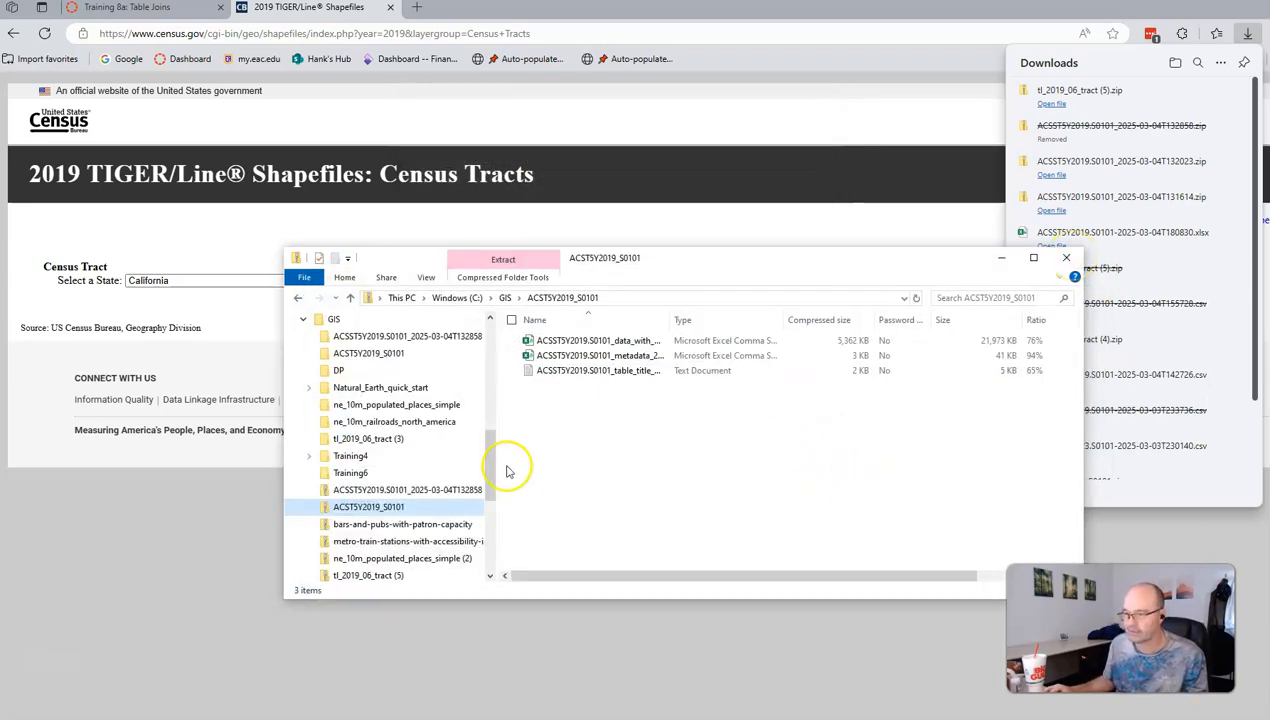
mouse_move(443, 577)
mouse_down()
mouse_move(415, 557)
mouse_move(432, 578)
mouse_up()
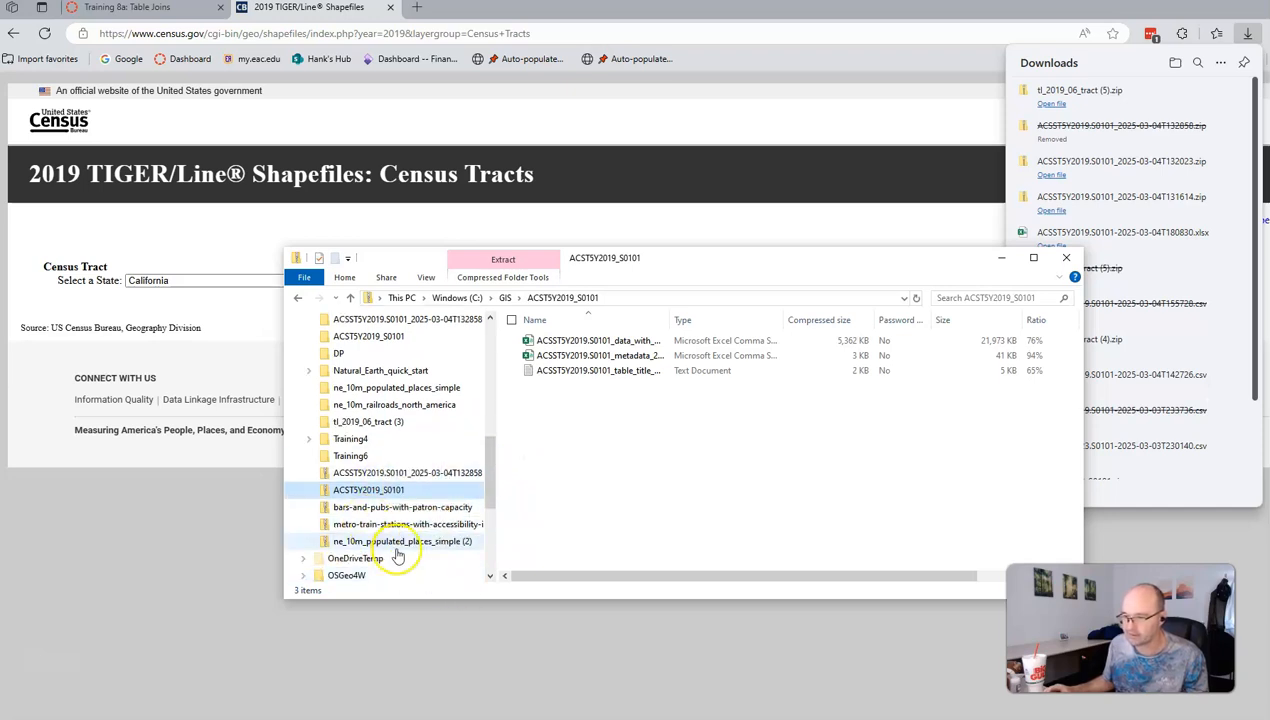
scroll(421, 530, up, 3)
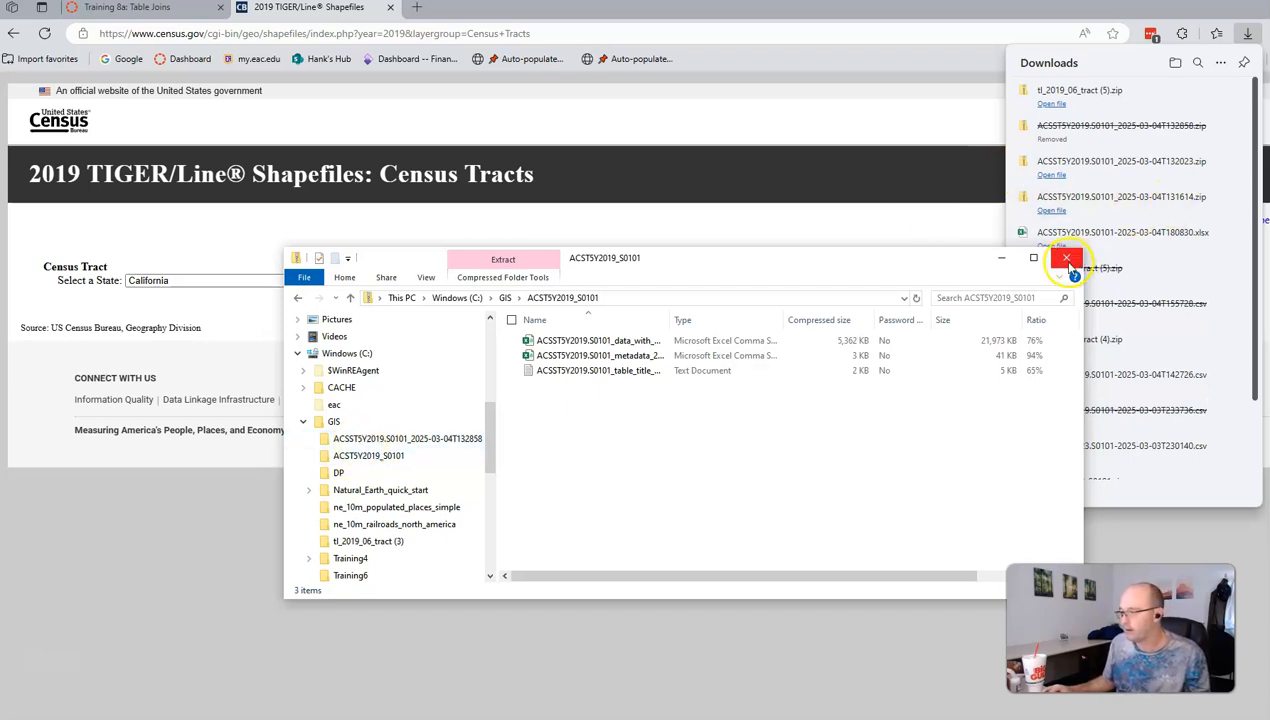
Step: Extract tl_2019_06_tract (5).zip into its own C:\GIS folder, then bring QGIS forward
click(1068, 261)
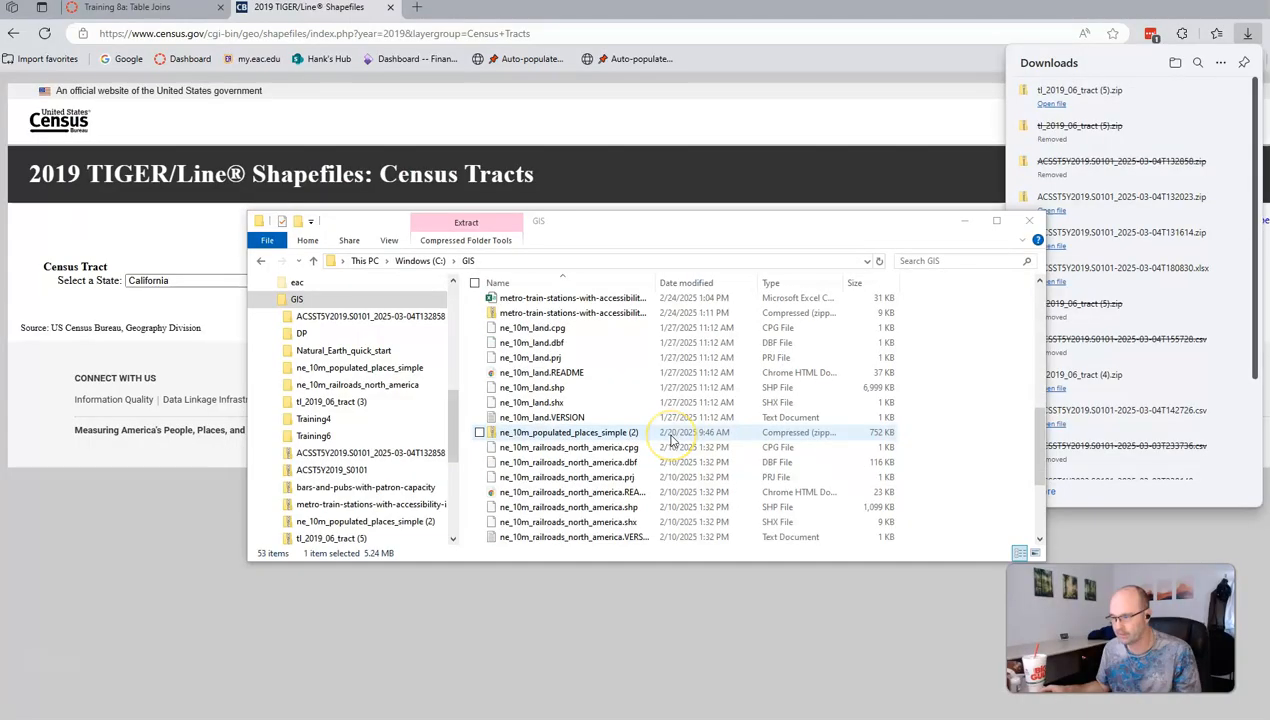
scroll(672, 440, down, 3)
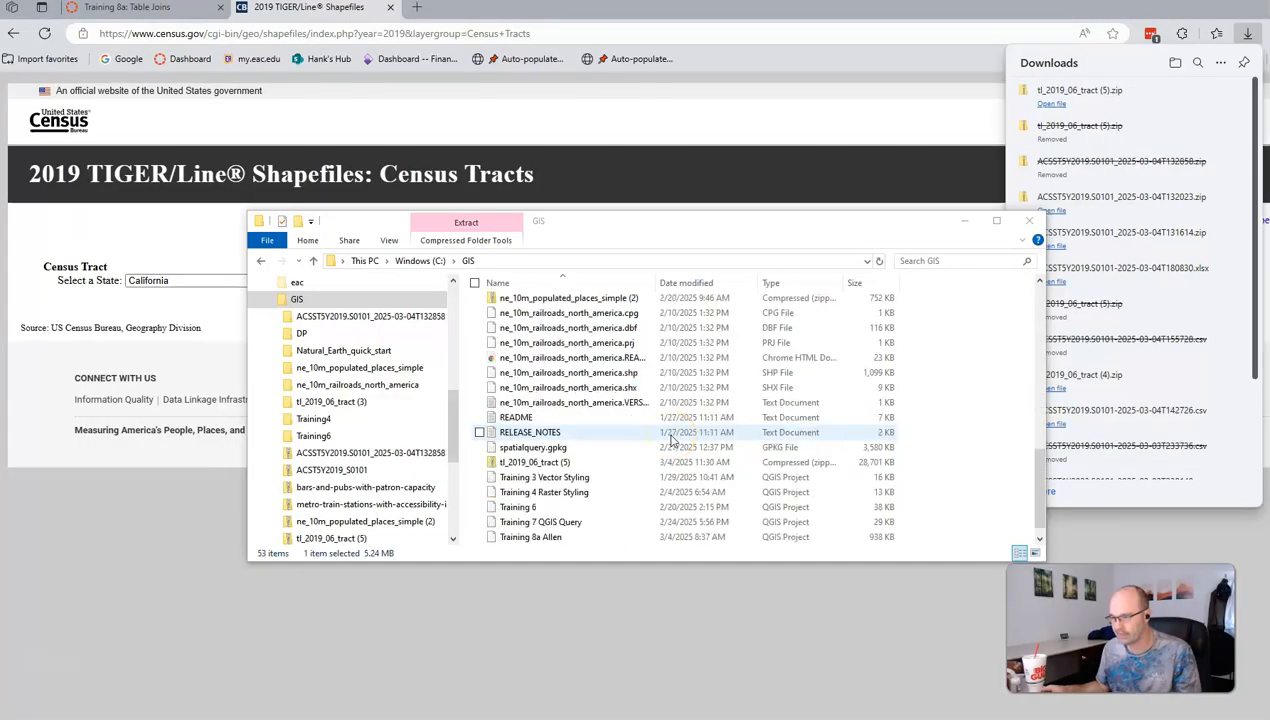
click(545, 465)
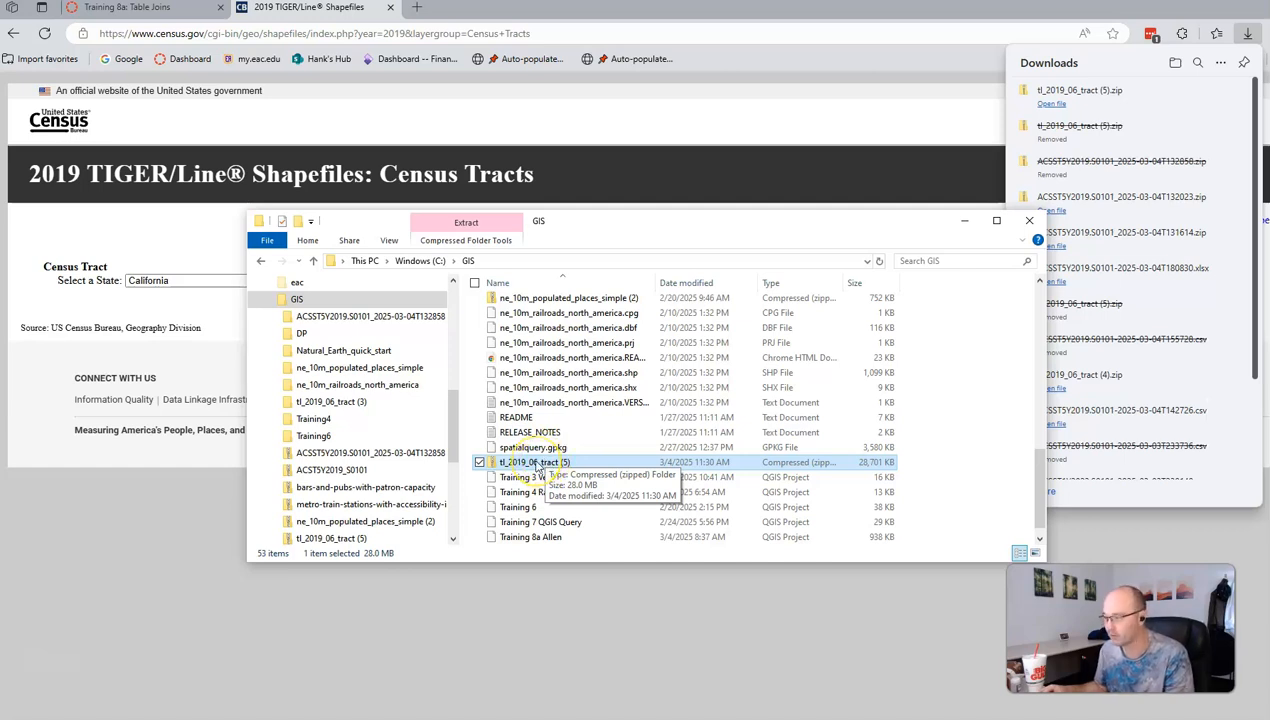
right_click(537, 467)
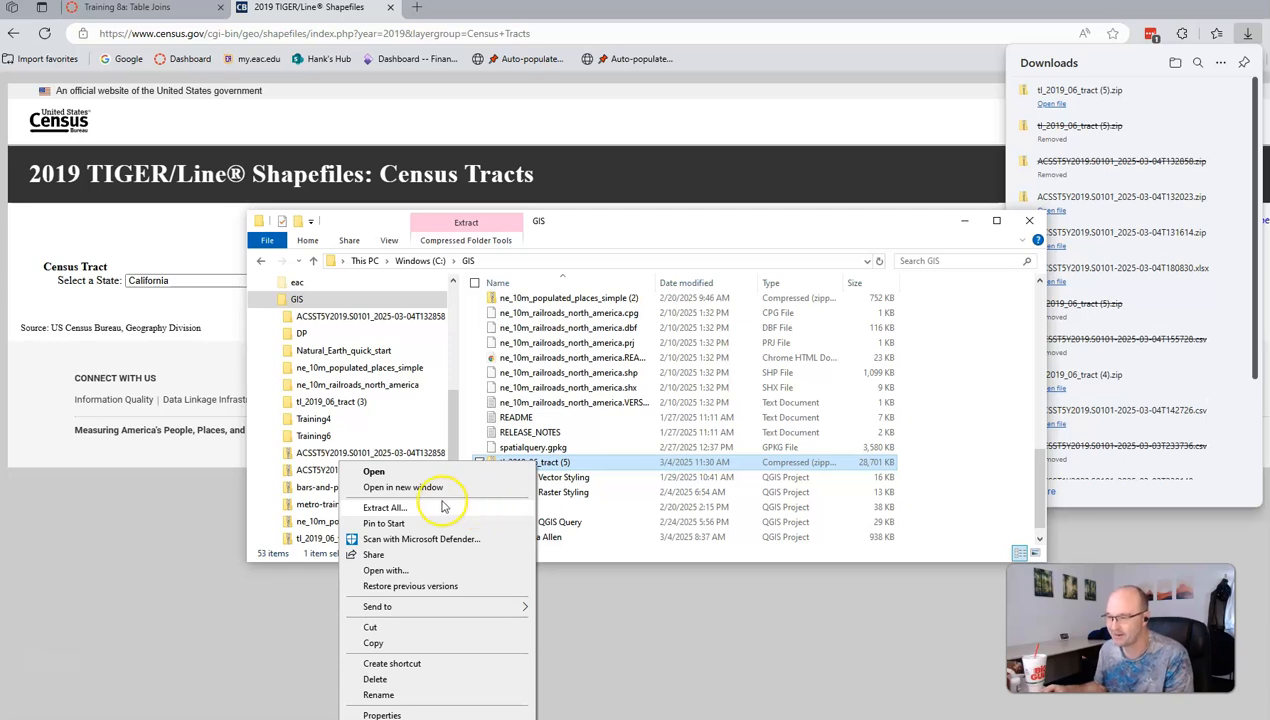
click(385, 508)
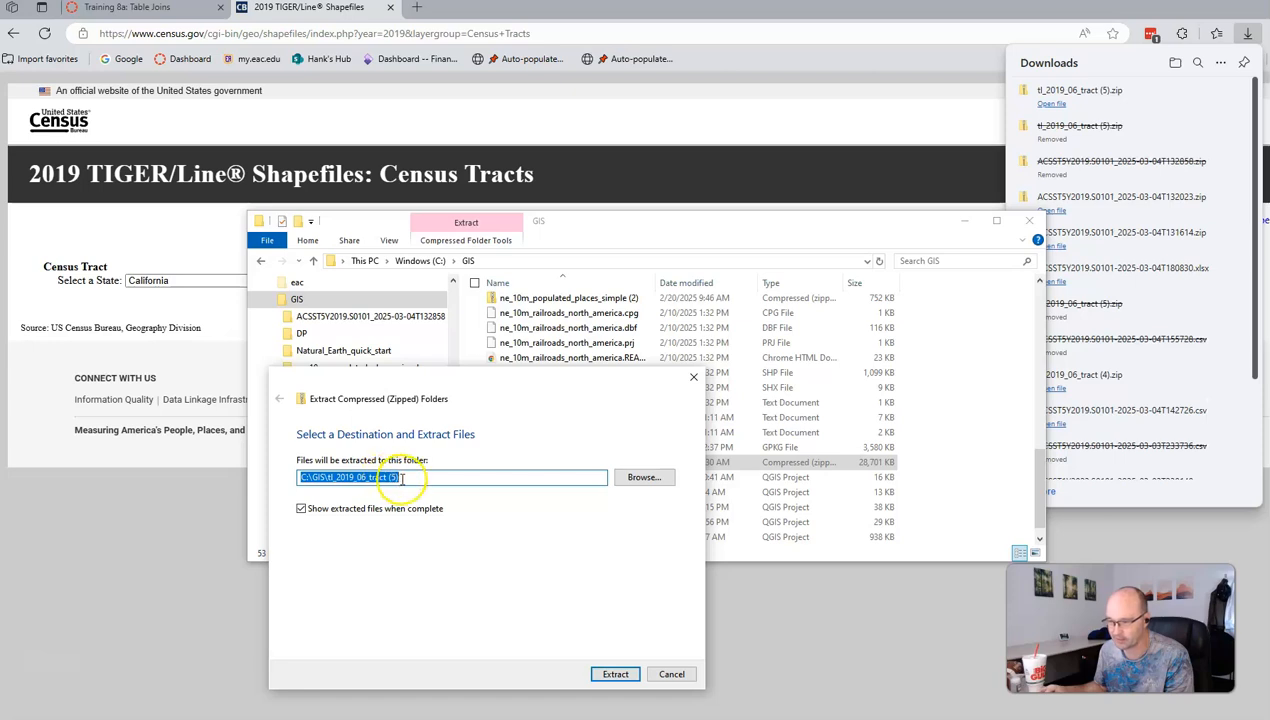
click(617, 674)
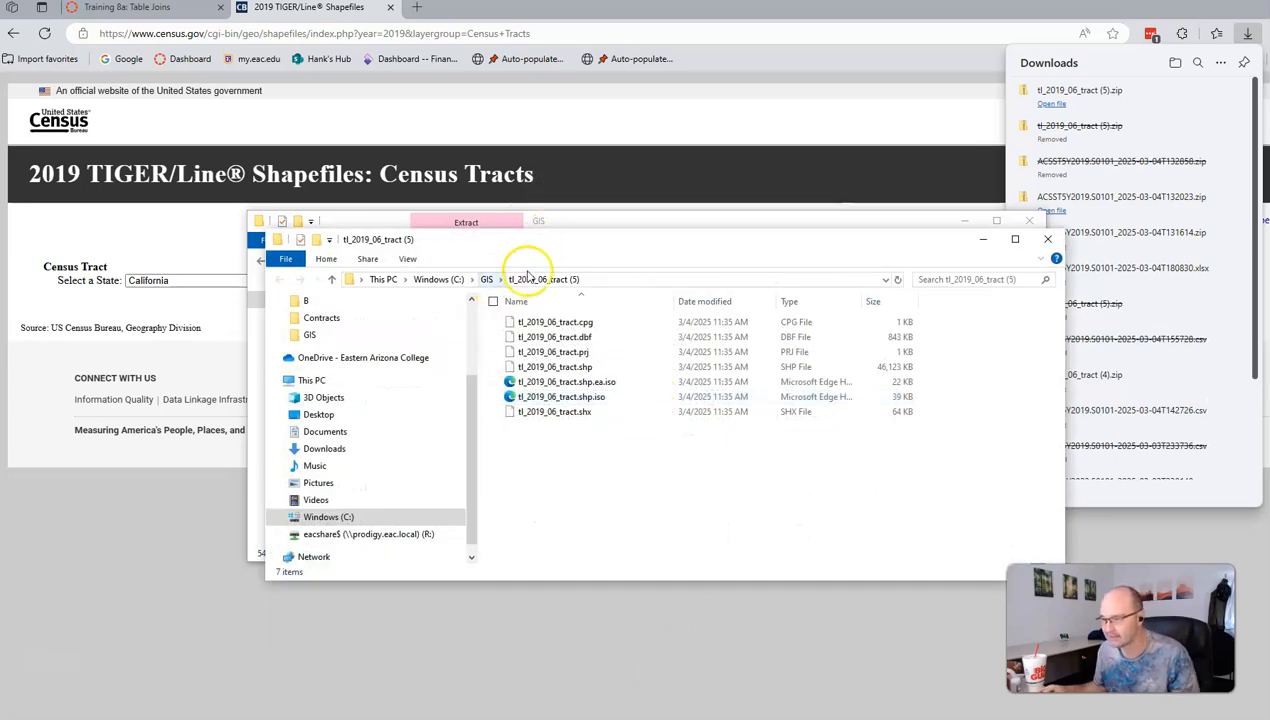
click(455, 717)
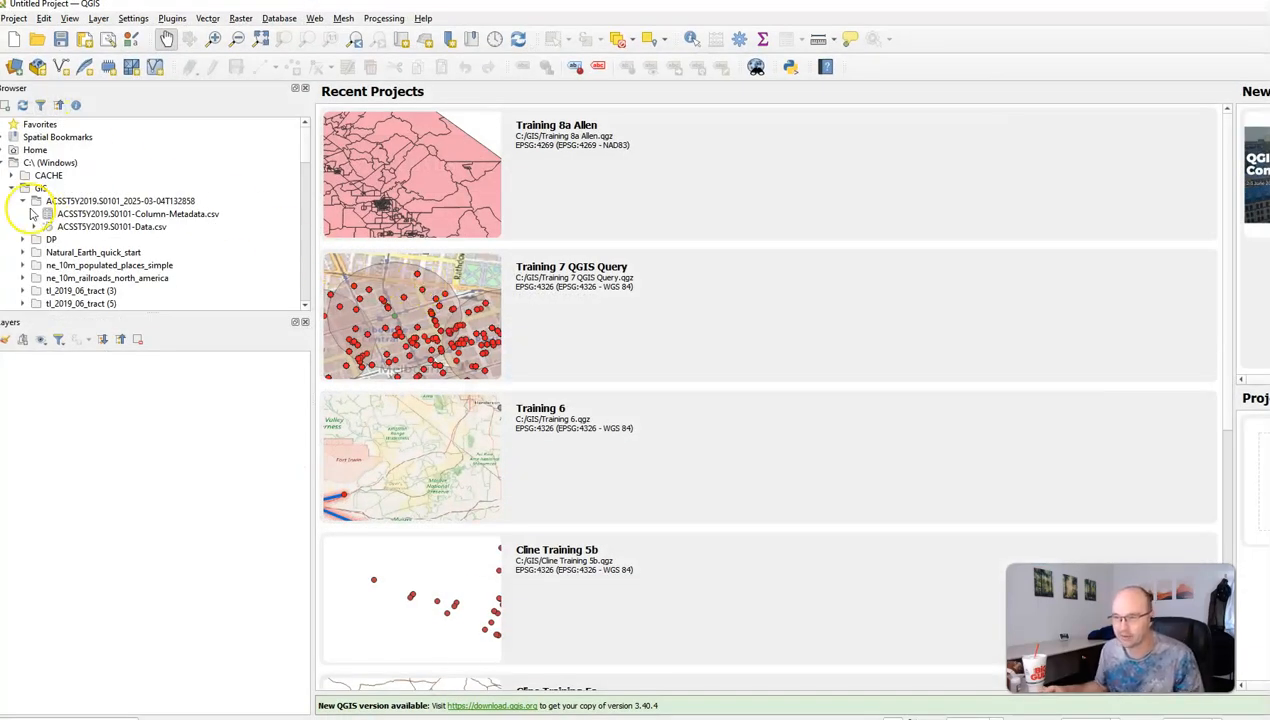
Step: Add tl_2019_06_tract.shp from GIS > tl_2019_06_tract (5) to the map and select its layer
click(23, 201)
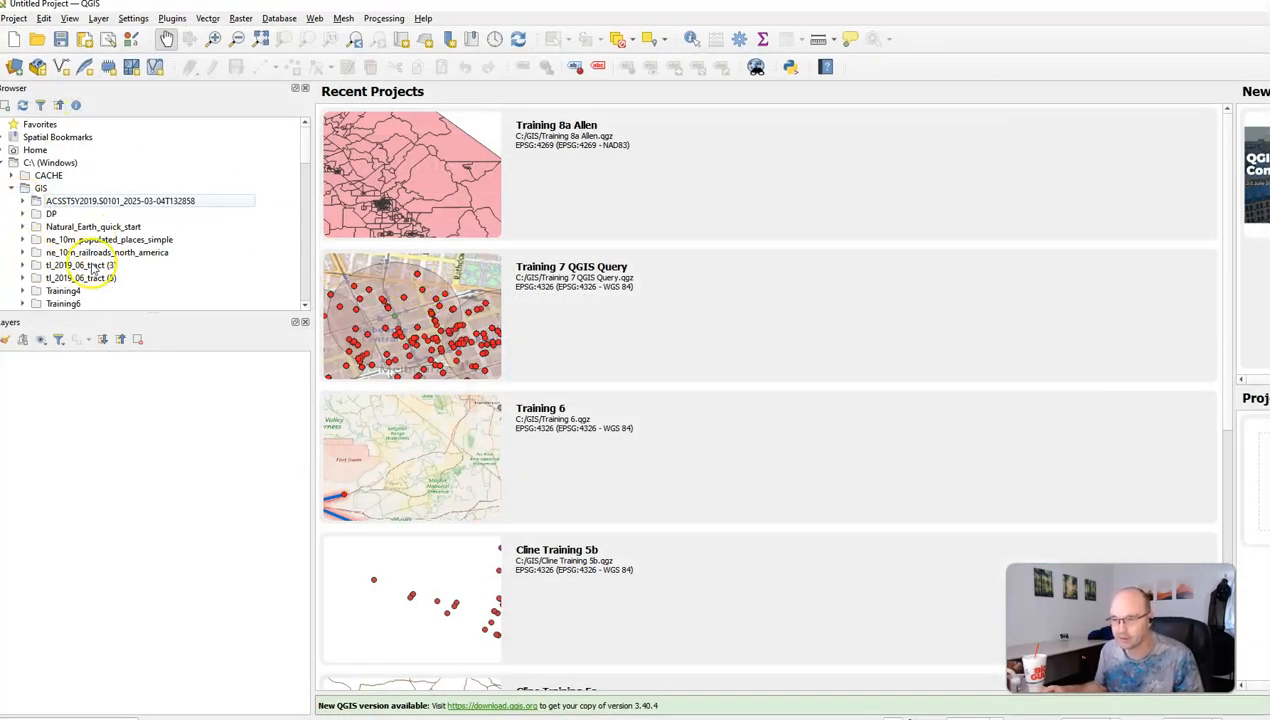
click(22, 278)
scroll(140, 265, down, 1)
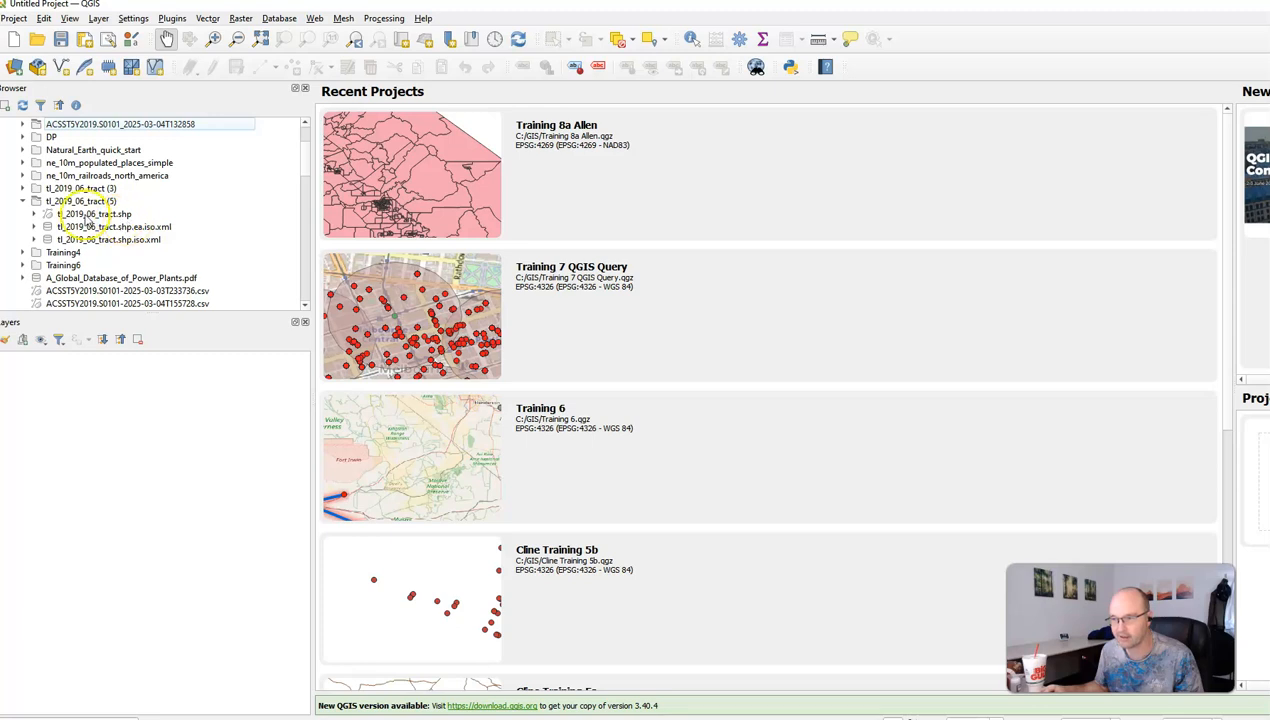
click(80, 215)
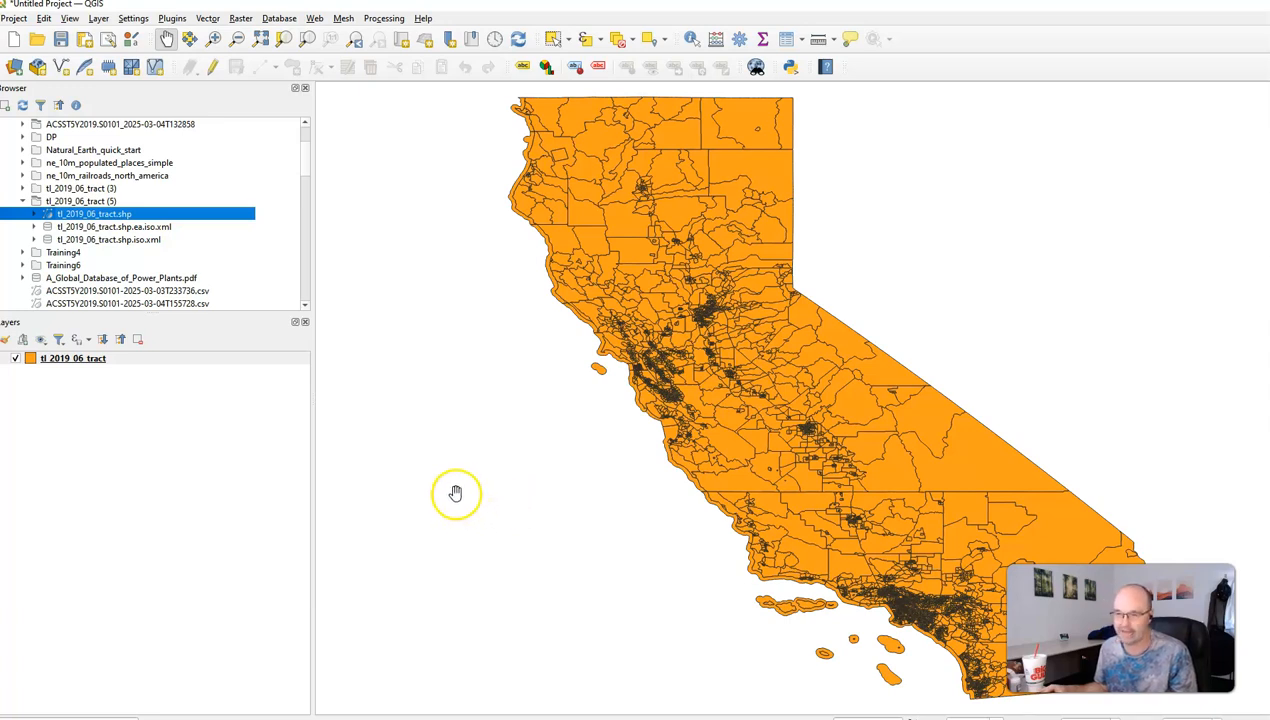
scroll(85, 200, up, 2)
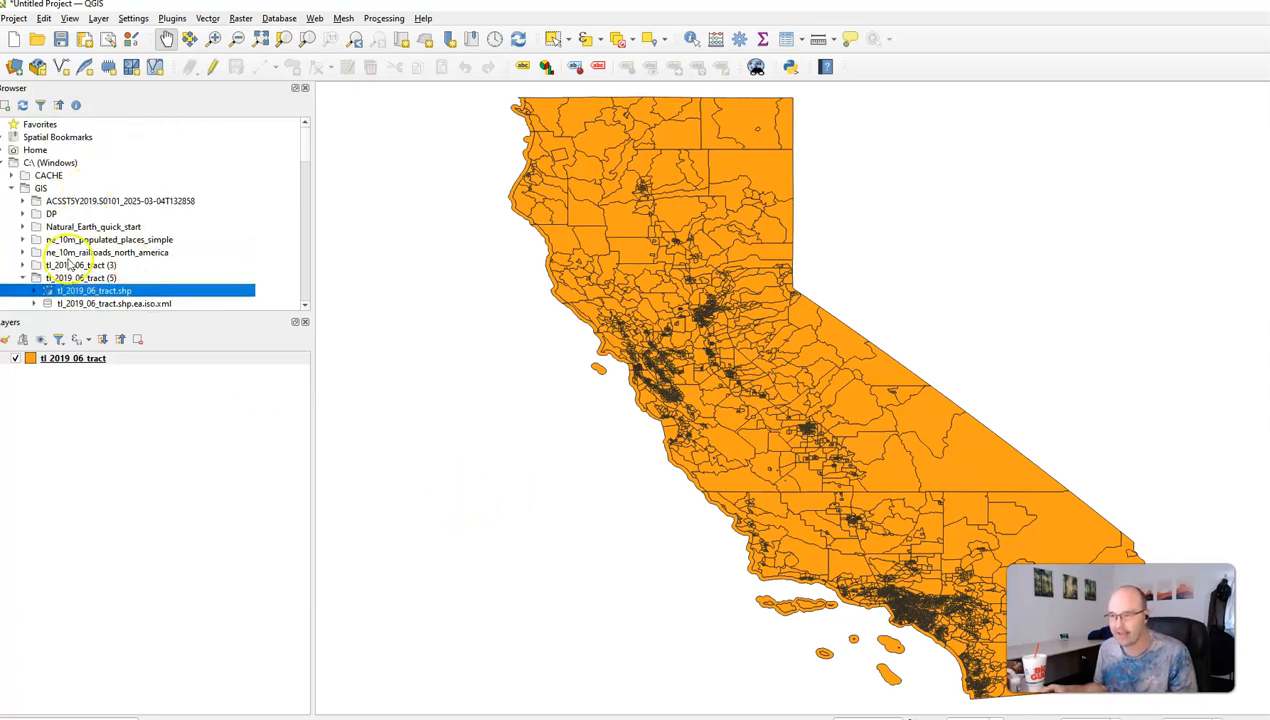
scroll(75, 262, down, 1)
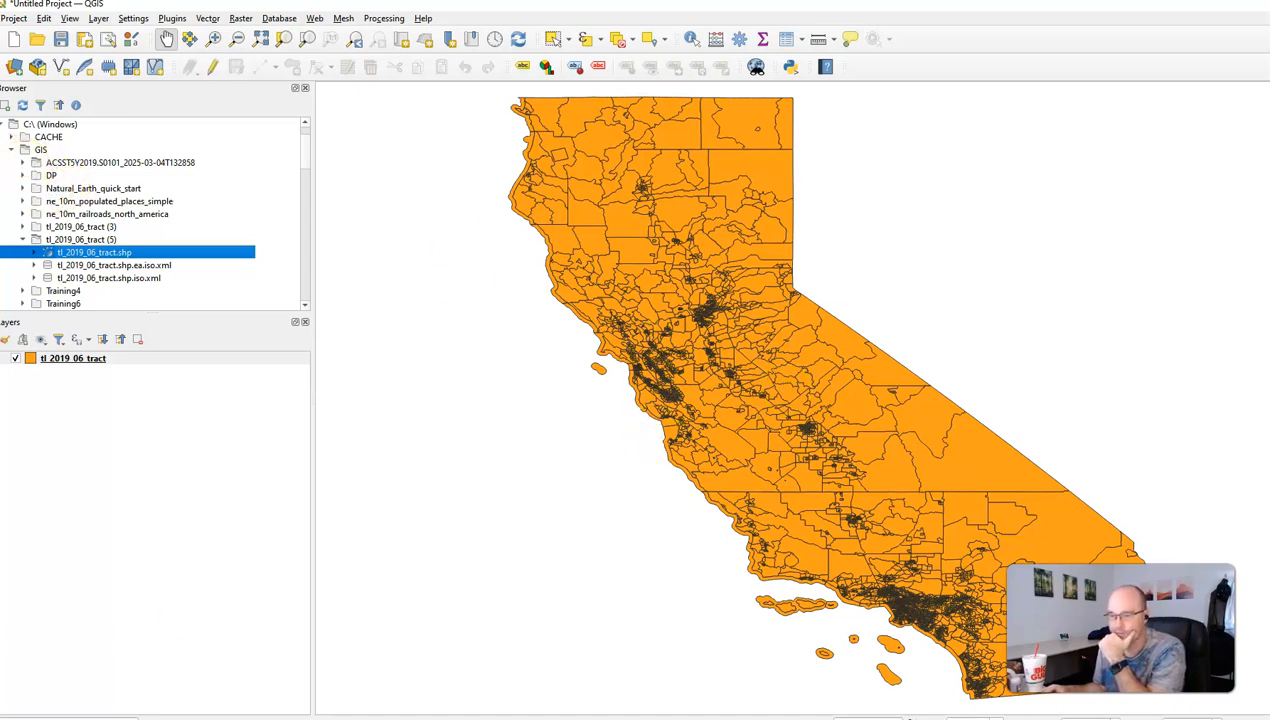
click(90, 360)
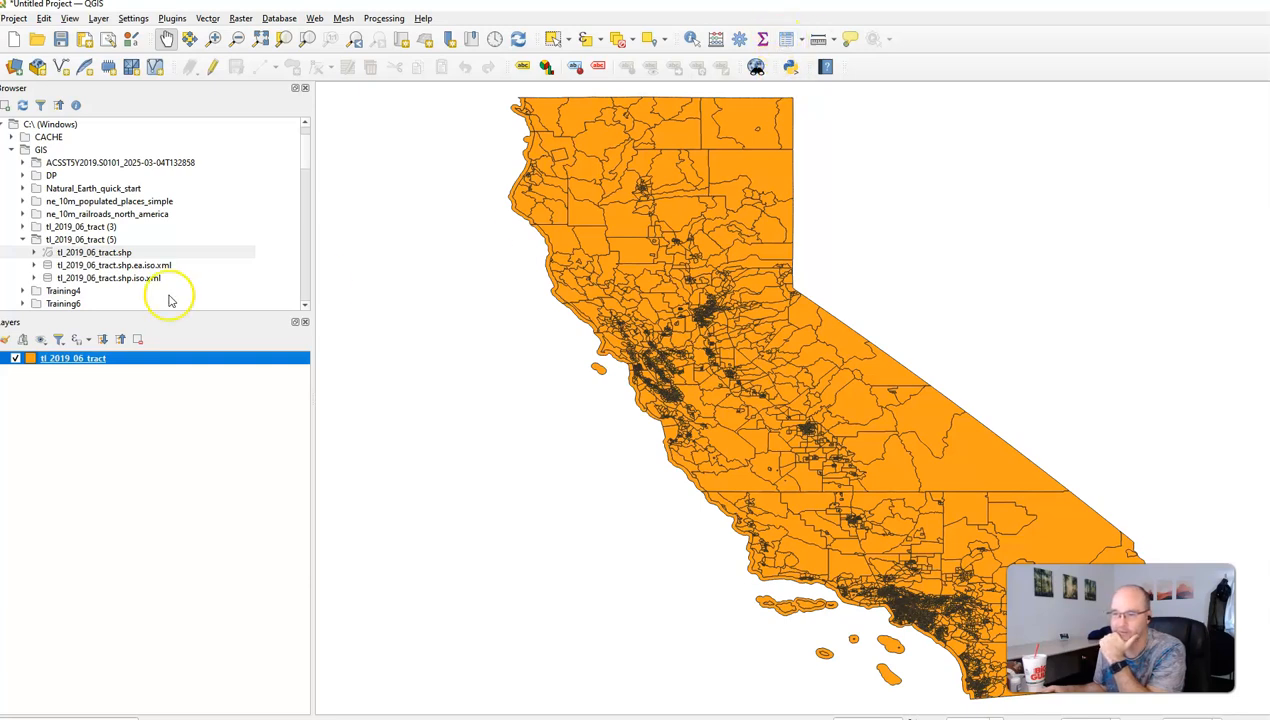
click(787, 42)
drag(1014, 22, 466, 118)
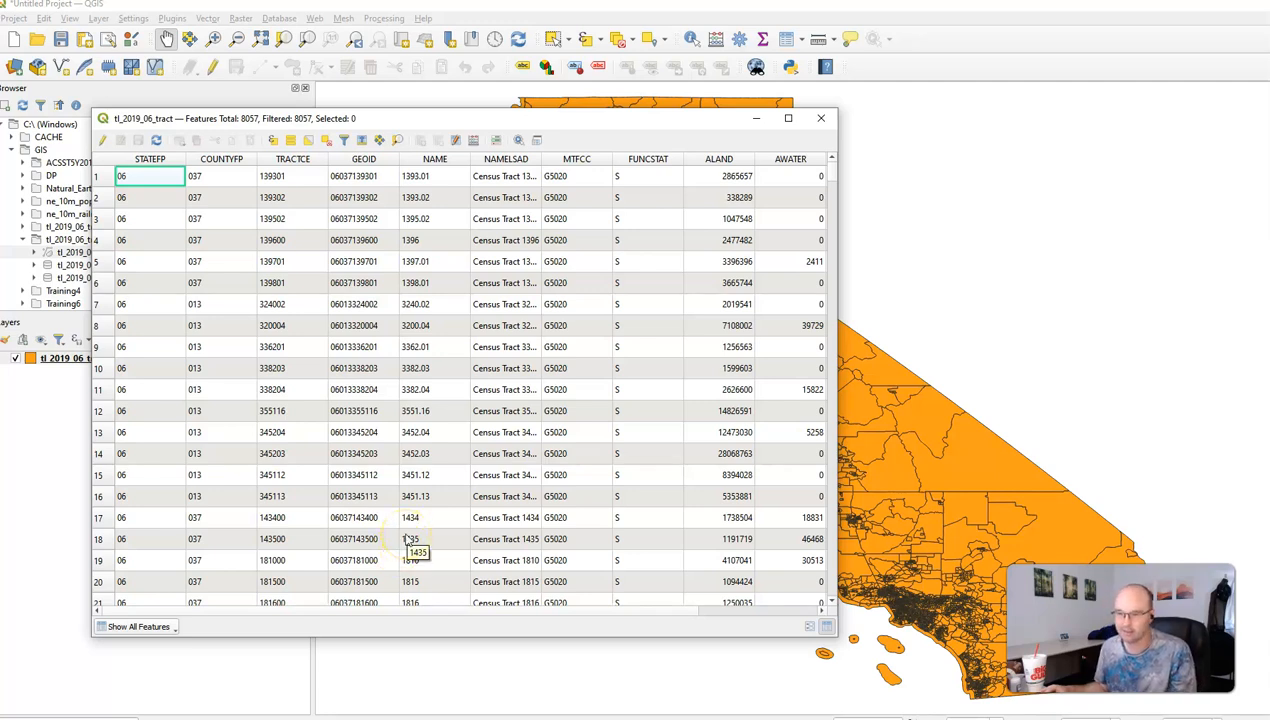
click(364, 160)
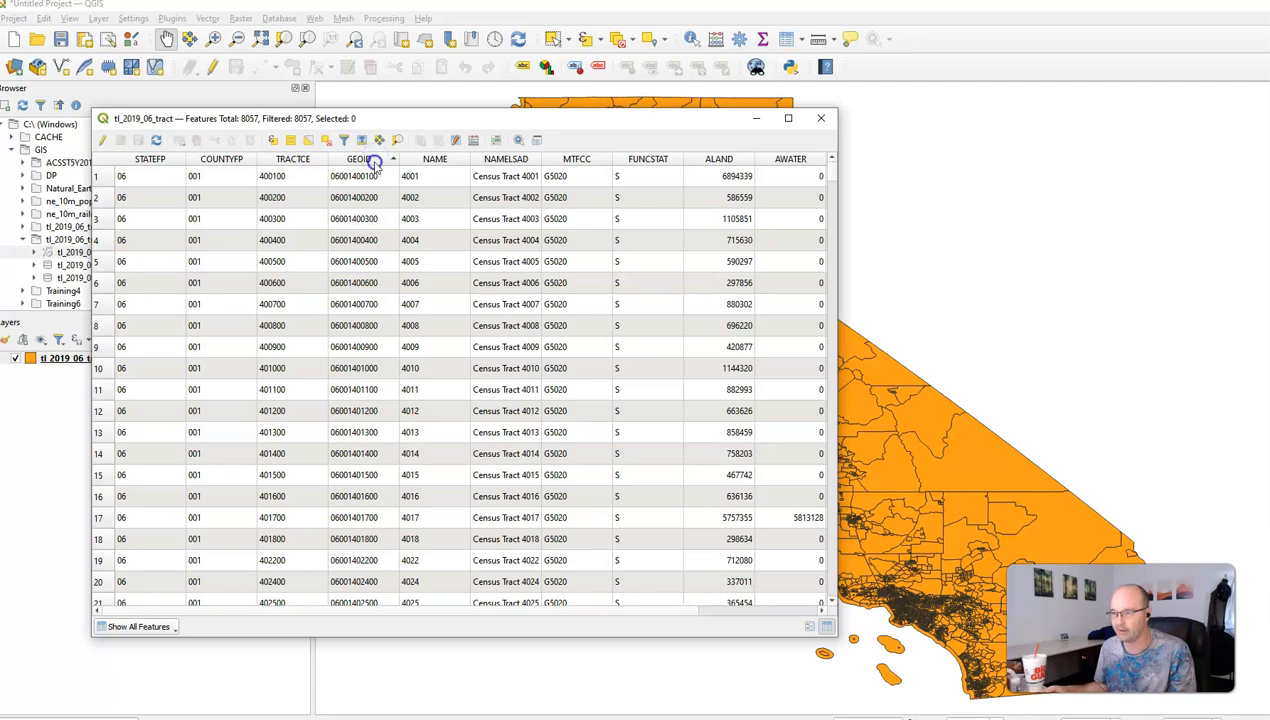
click(372, 160)
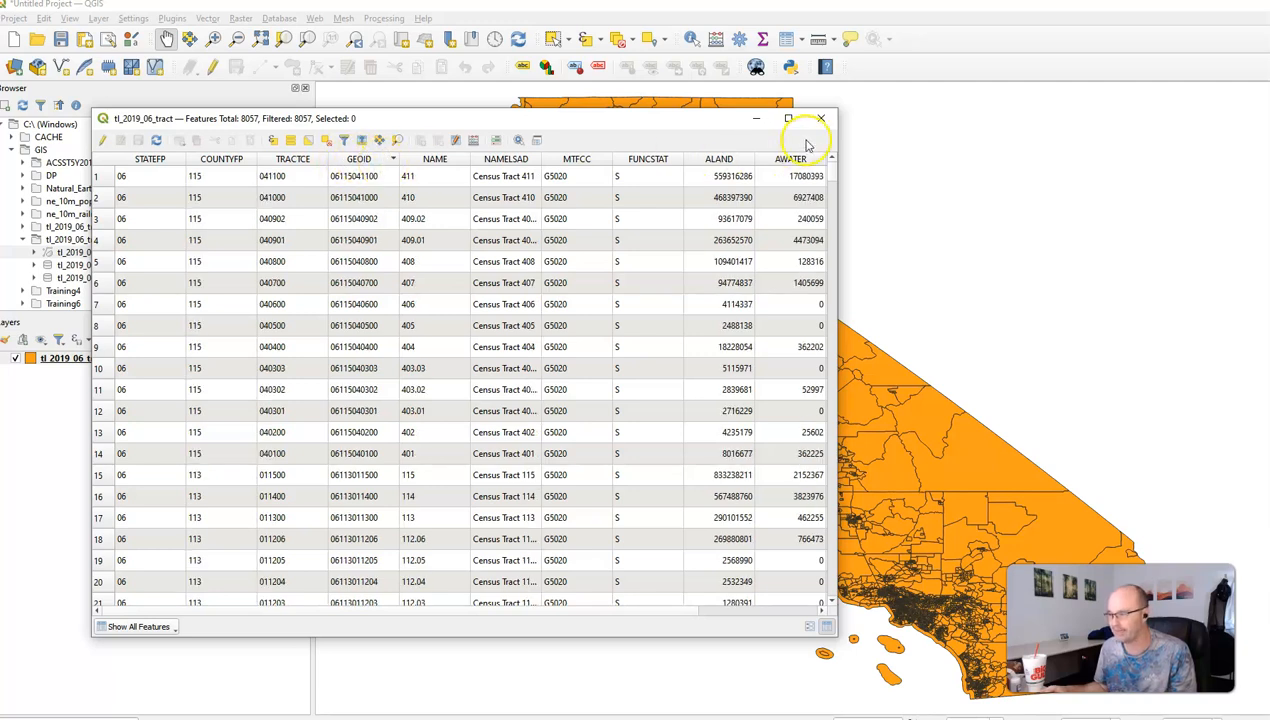
click(757, 119)
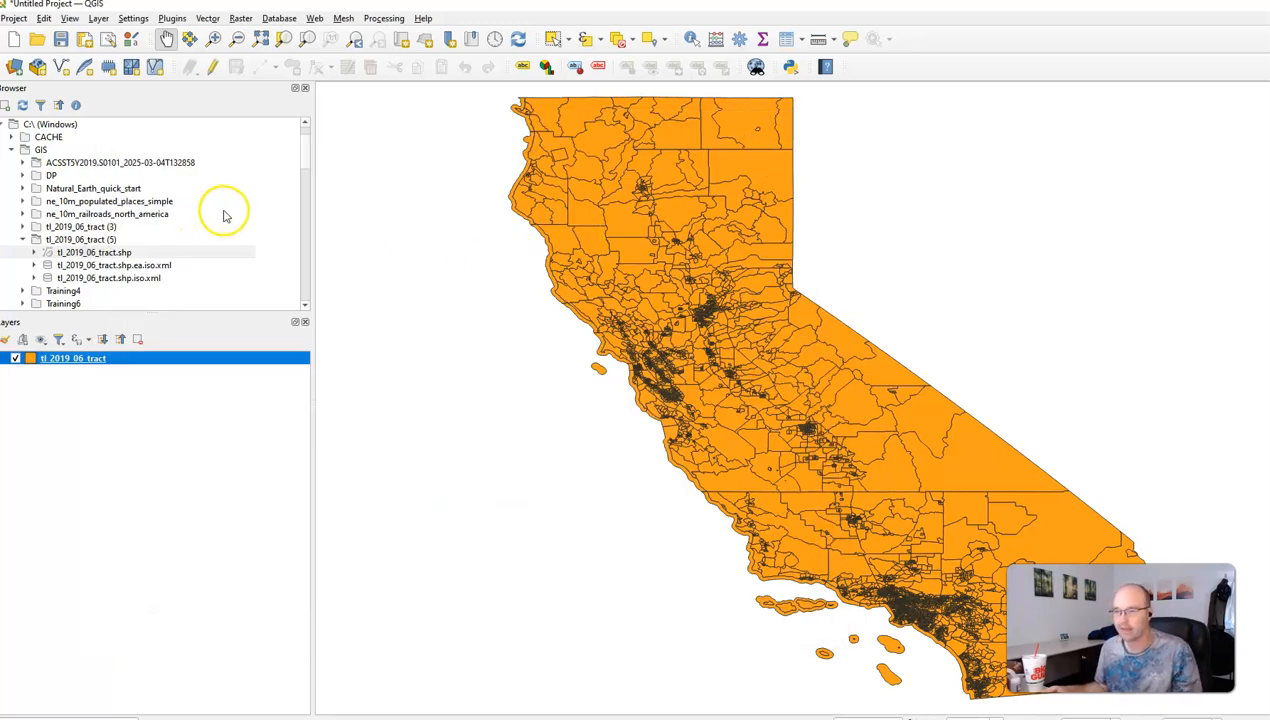
Step: Load ACSST5Y2019.S0101-Data.csv from the ACSST5Y2019 download folder into the Delimited Text importer
click(16, 75)
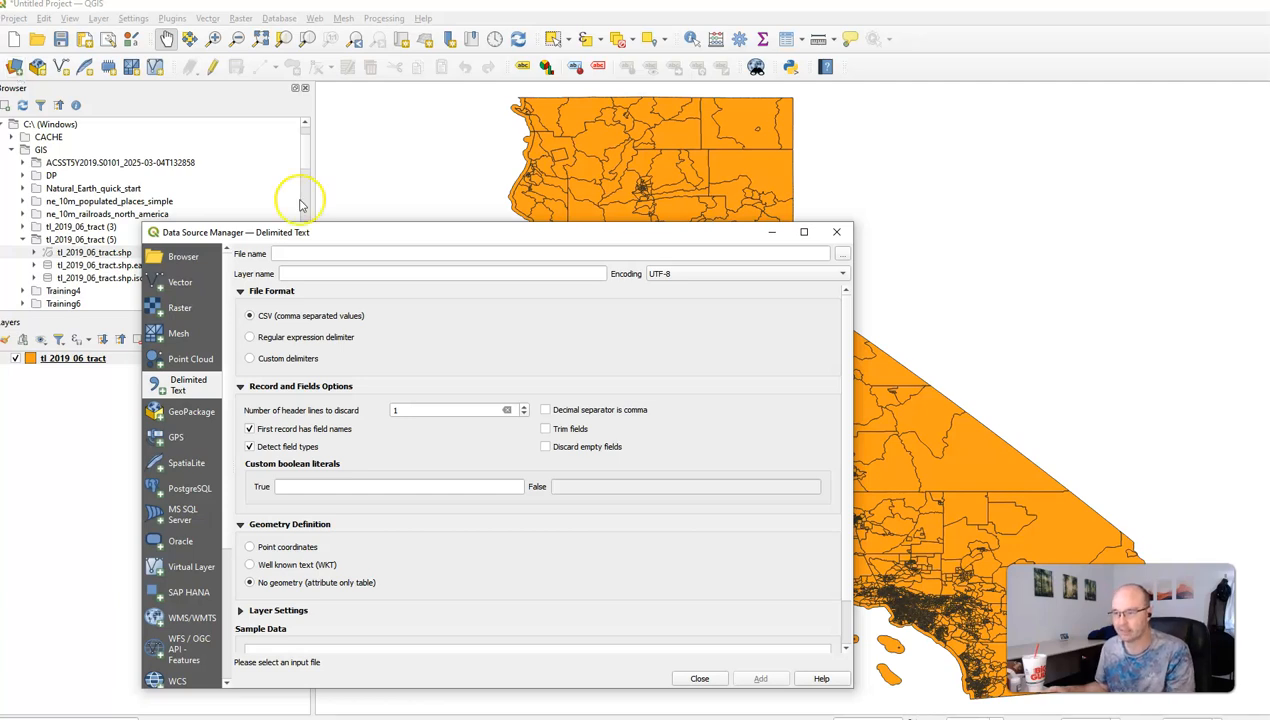
drag(416, 236, 567, 164)
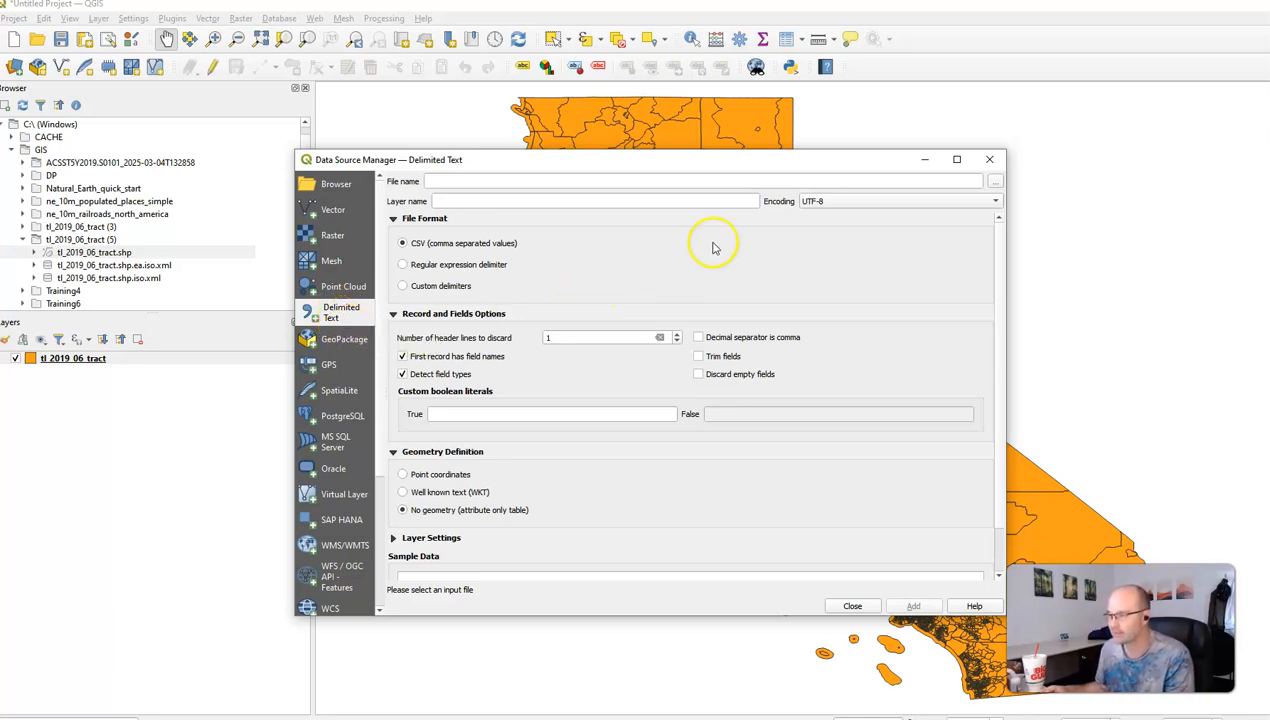
click(998, 182)
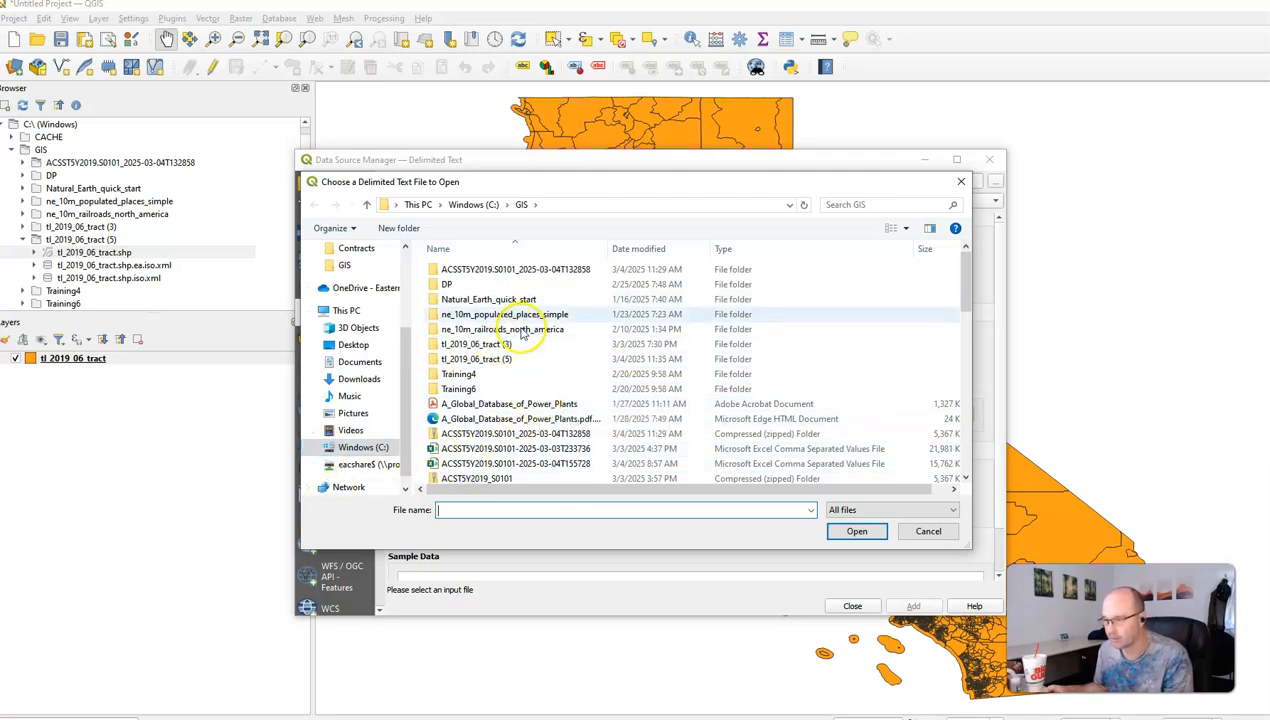
double_click(519, 270)
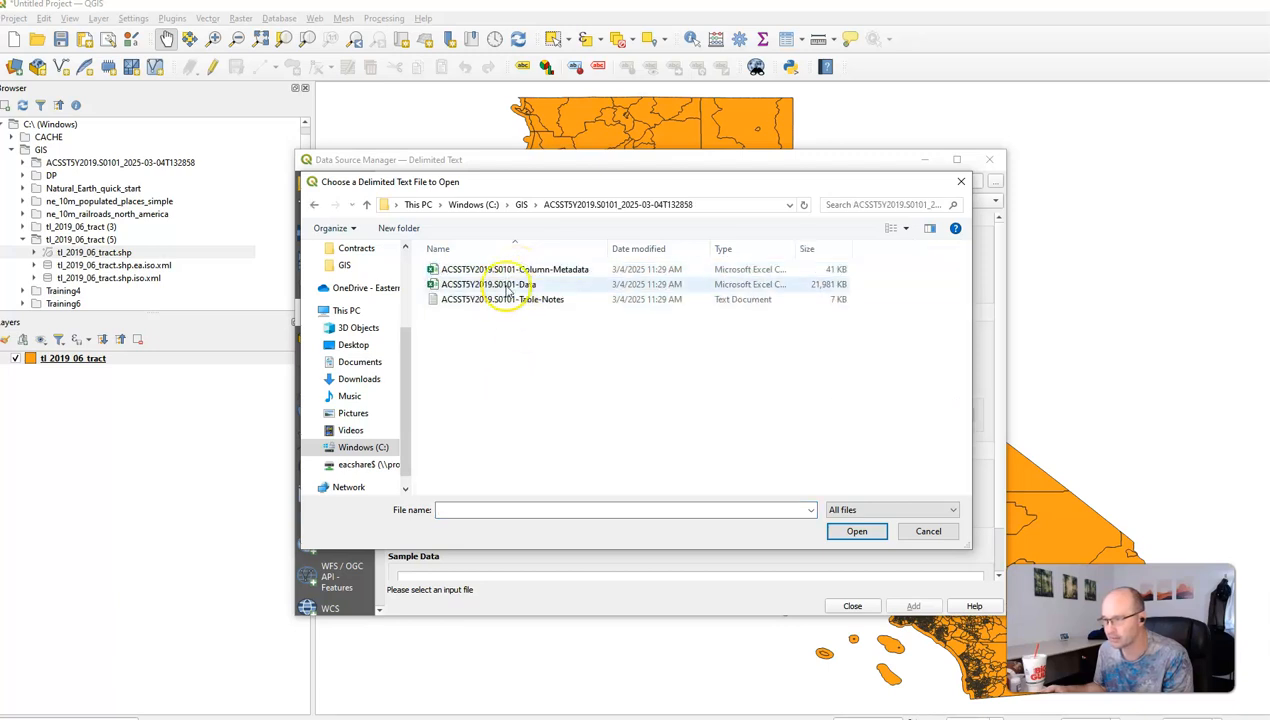
click(487, 286)
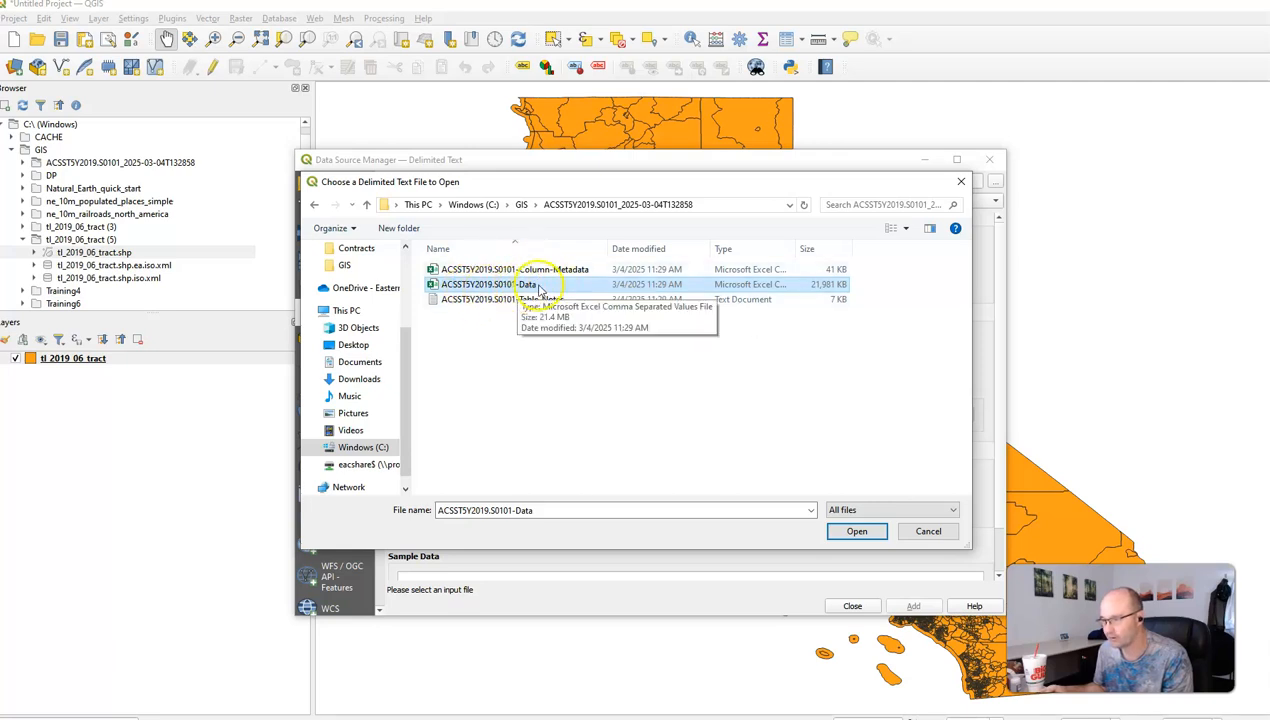
click(856, 532)
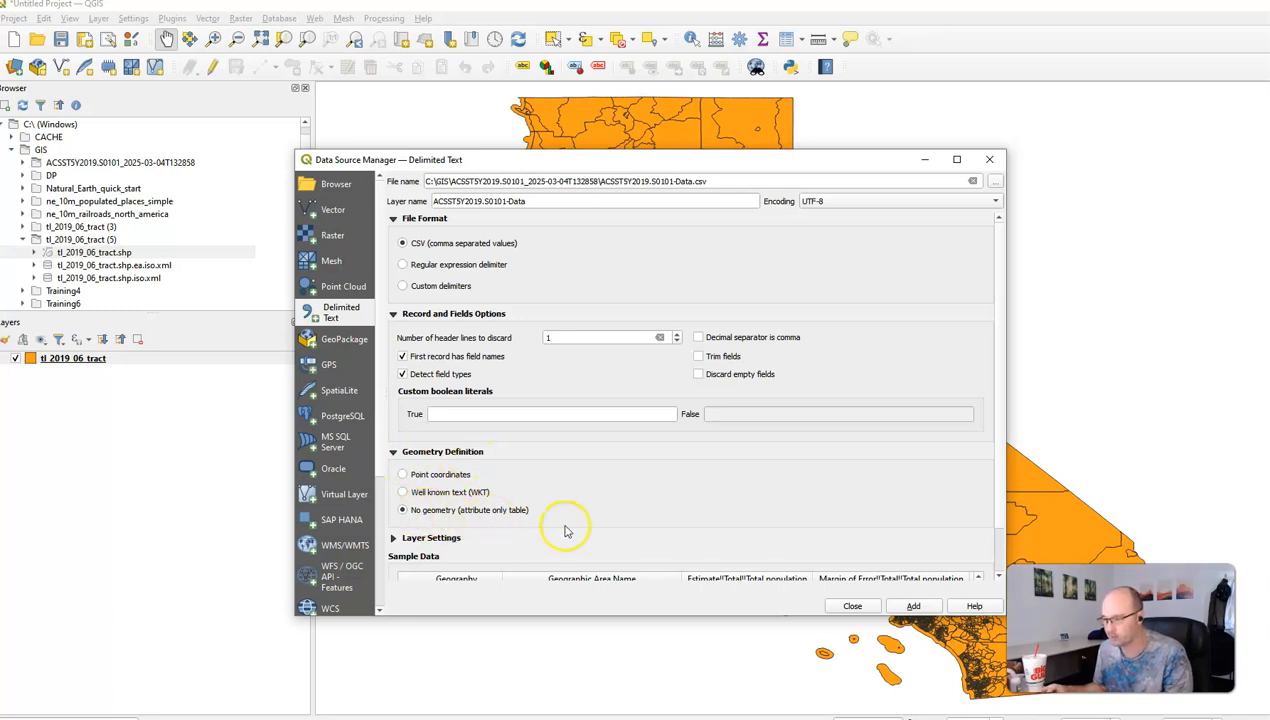
Step: Preview the sample rows, add ACSST5Y2019.S0101-Data as a no-geometry table, and close the dialog
scroll(627, 512, down, 1)
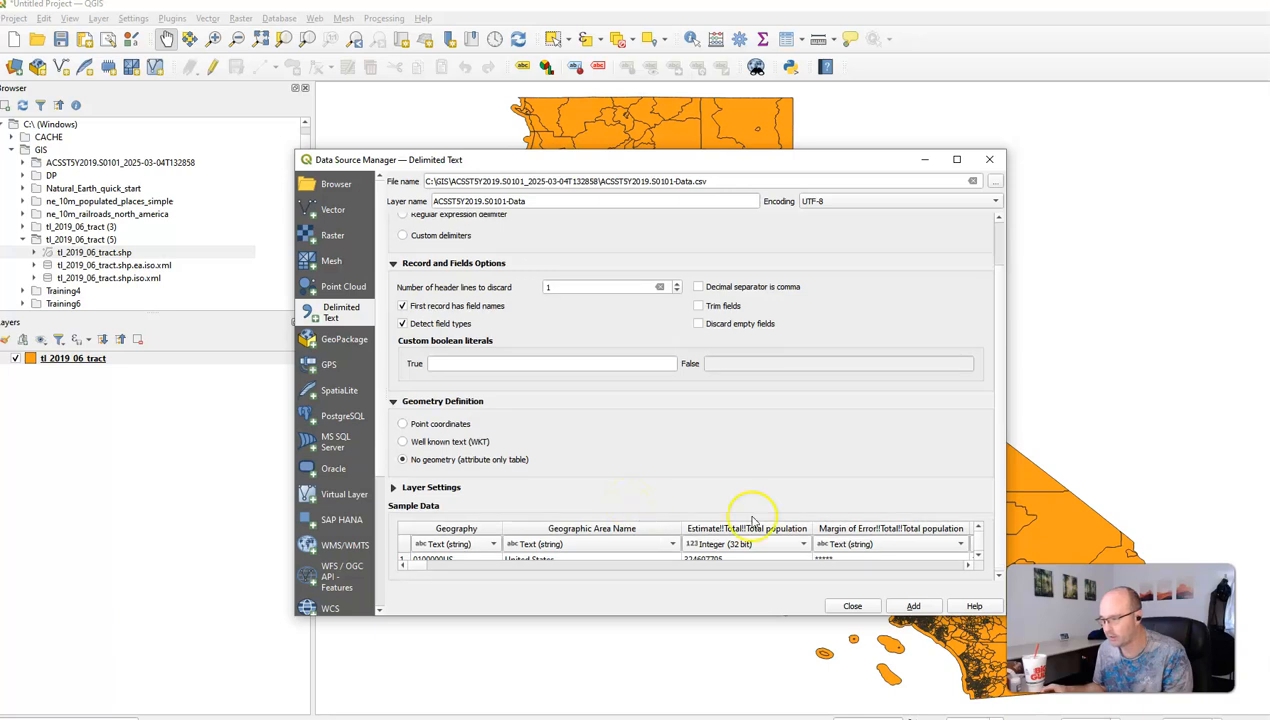
drag(1002, 613, 1104, 713)
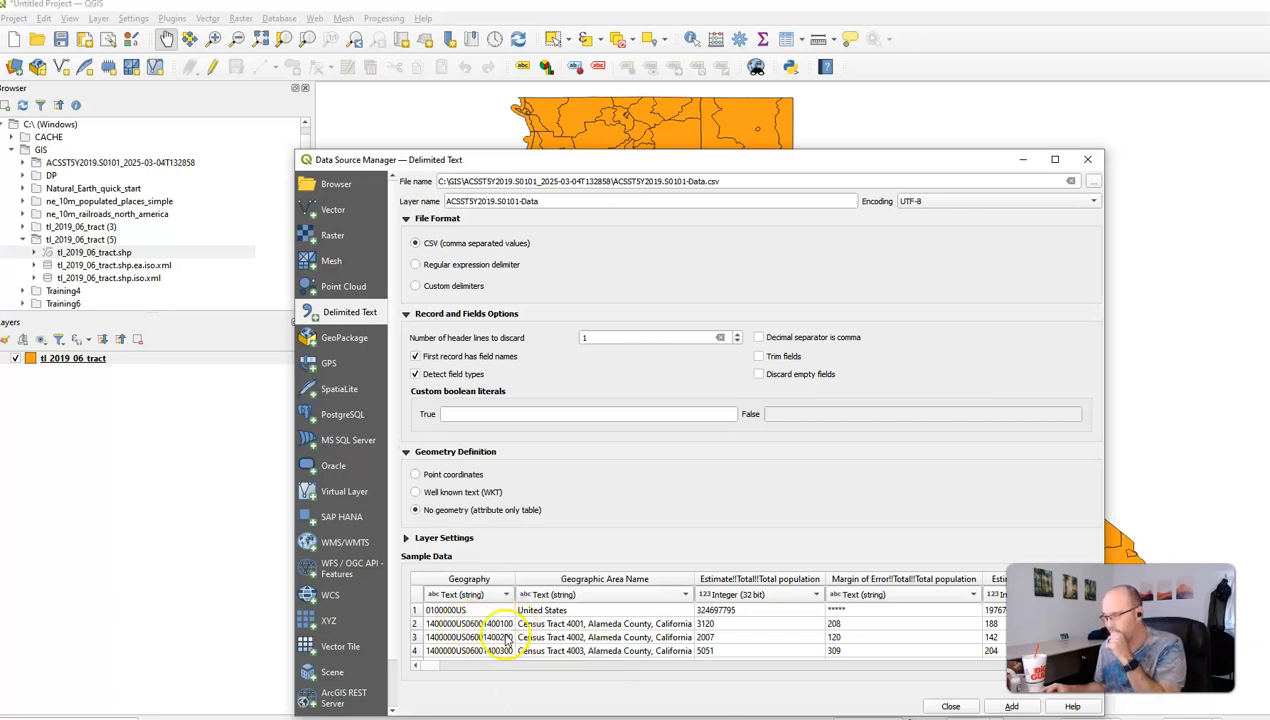
click(1011, 707)
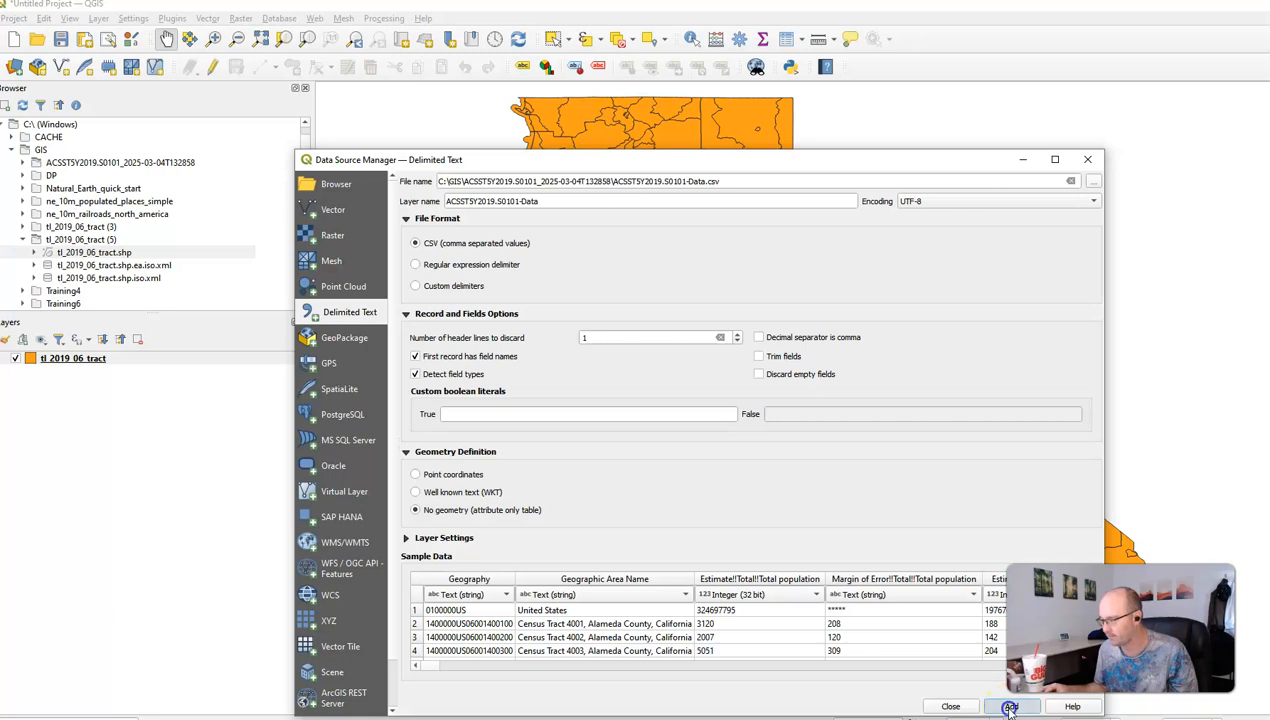
click(950, 707)
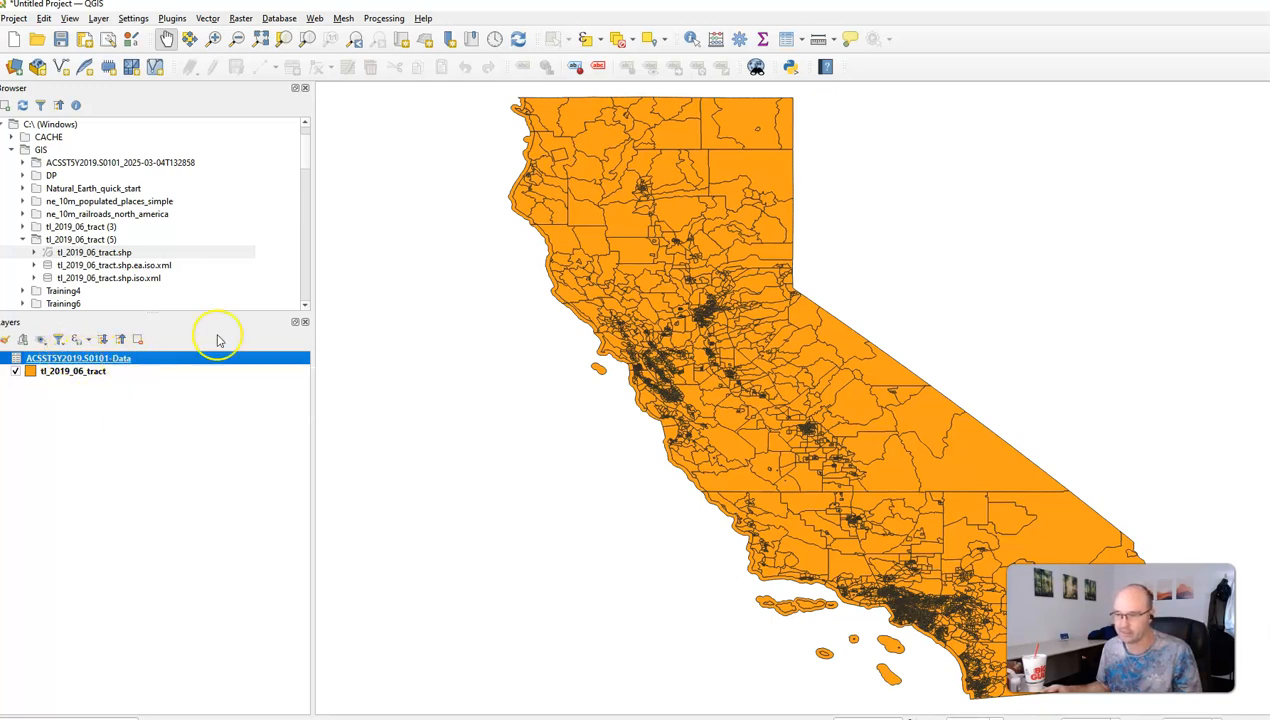
Step: Place the census table beside the tract attribute table to compare Geography codes with GEOIDs
click(787, 38)
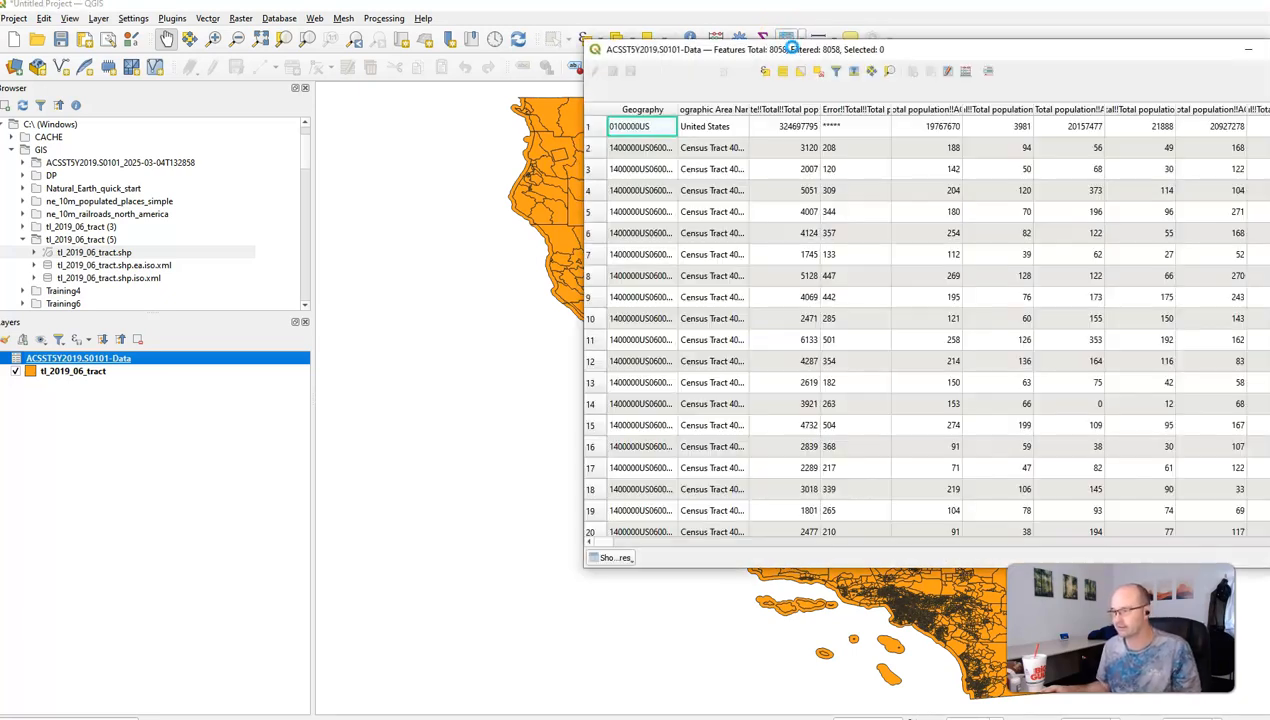
click(425, 658)
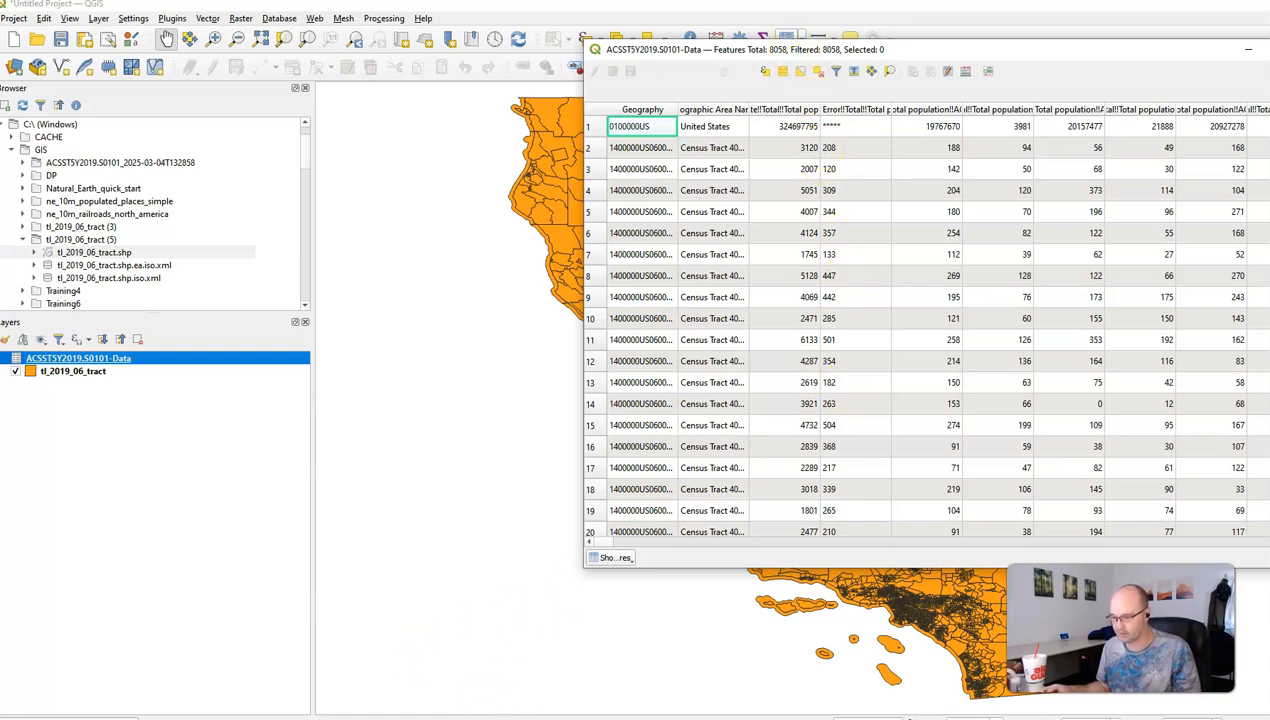
click(429, 718)
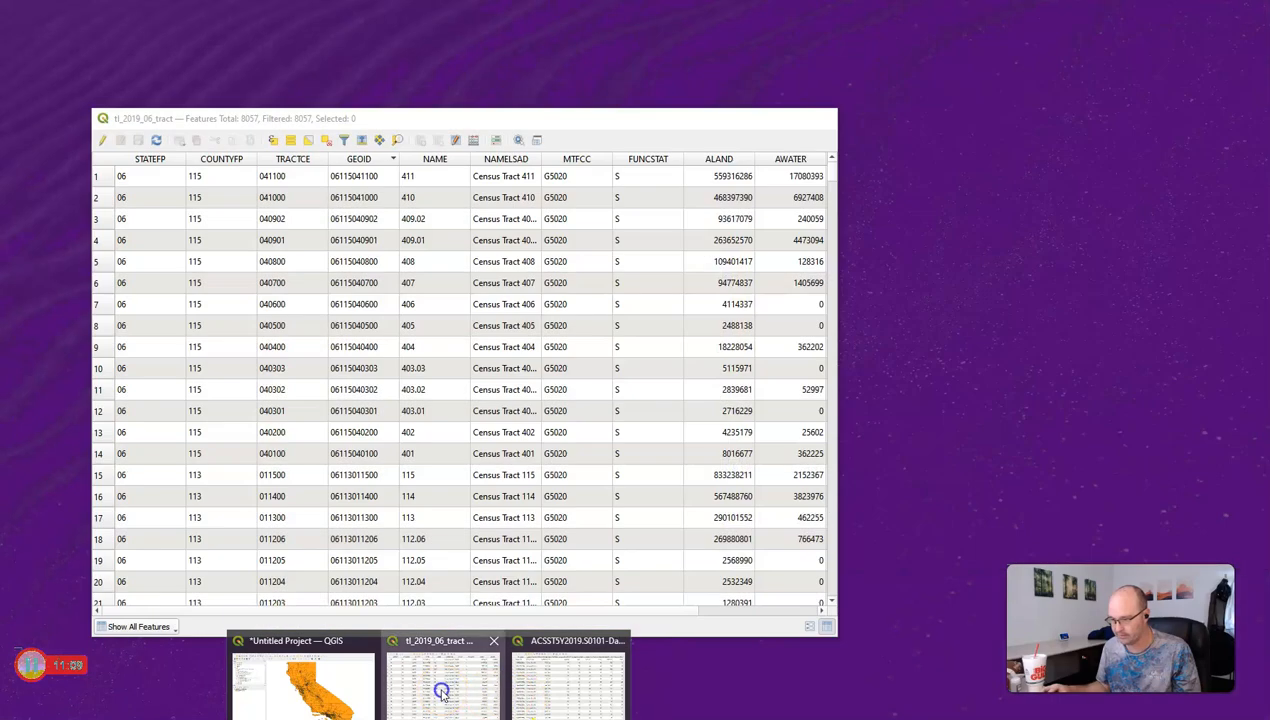
click(441, 692)
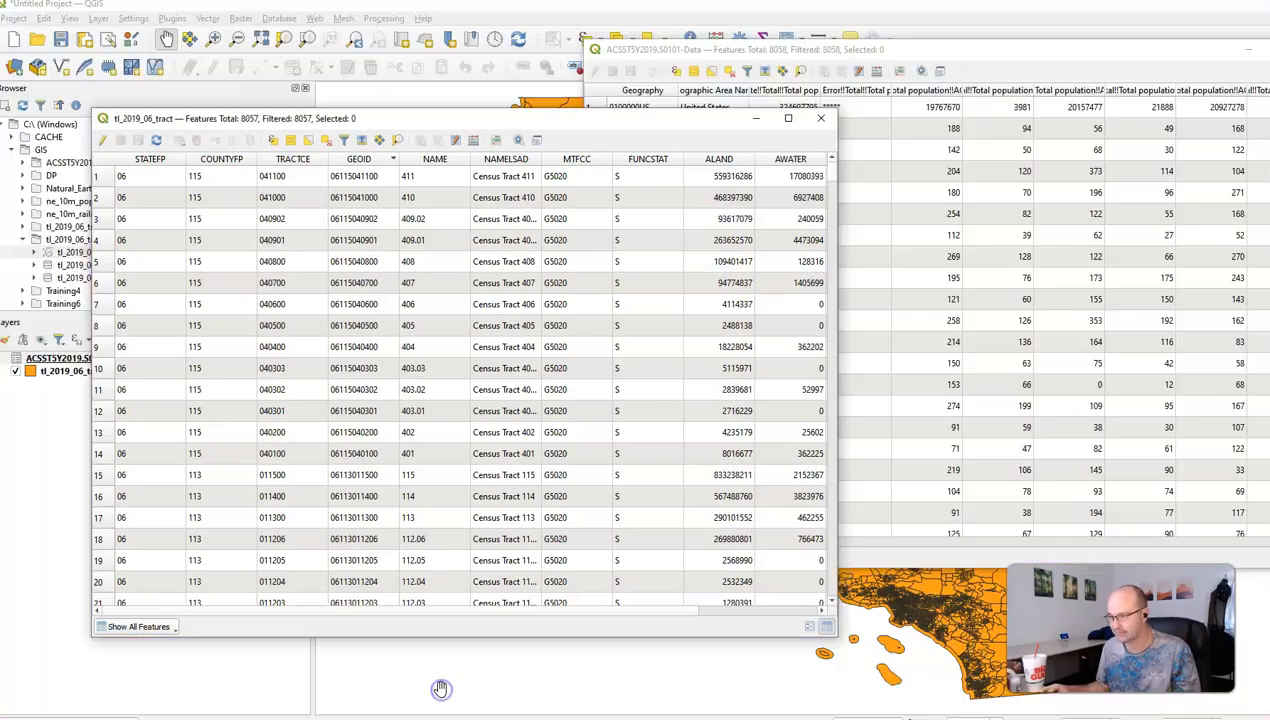
drag(838, 193, 689, 198)
drag(520, 118, 452, 55)
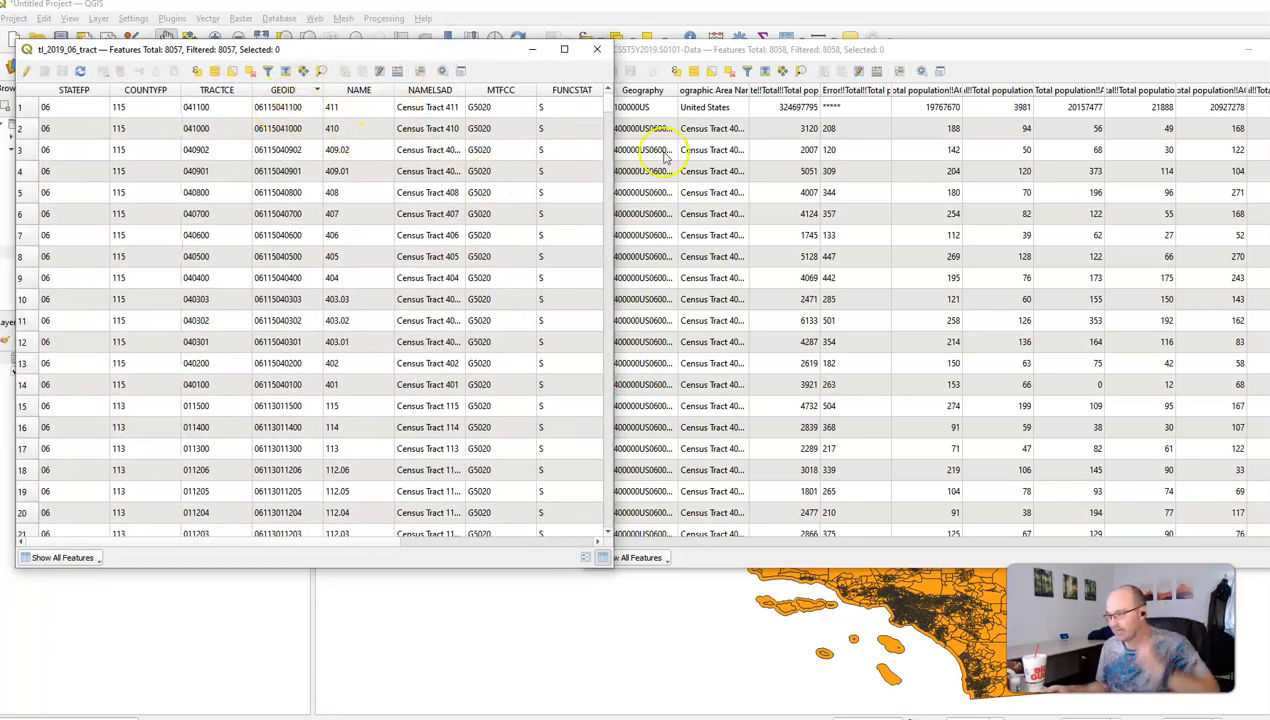
drag(955, 50, 987, 48)
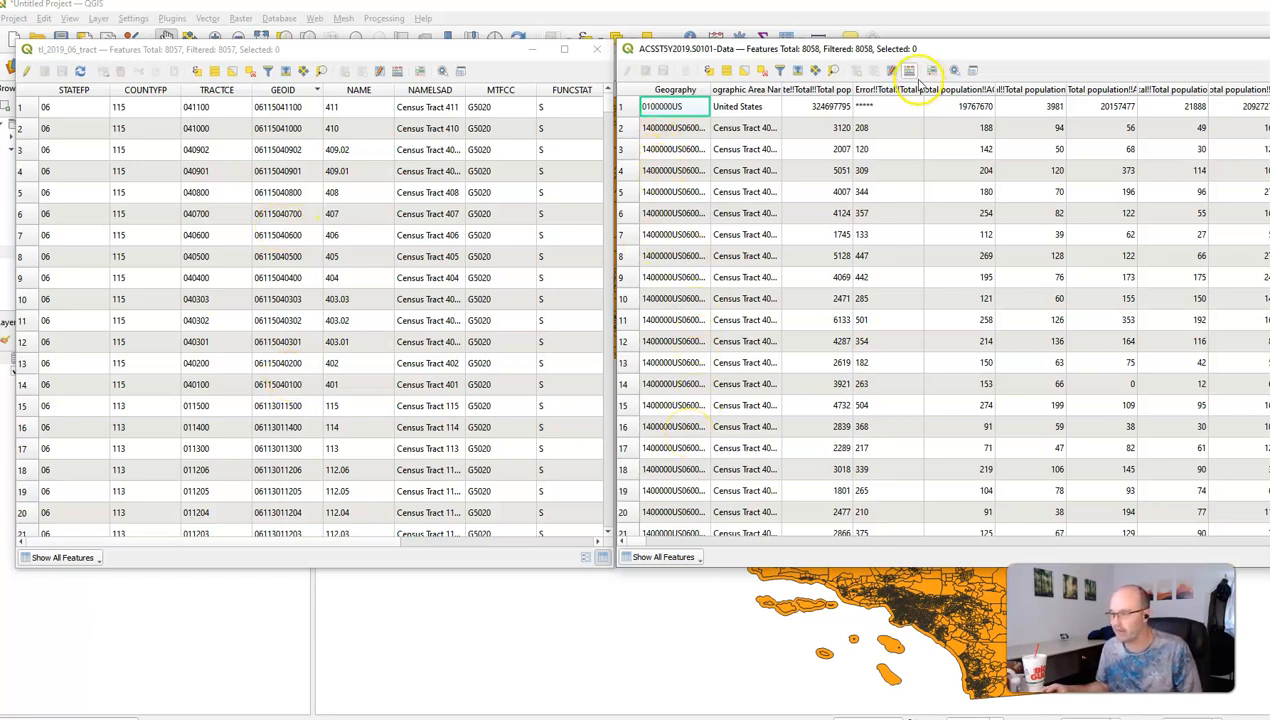
Step: Minimize both attribute tables and bring up the Processing menu
click(1268, 49)
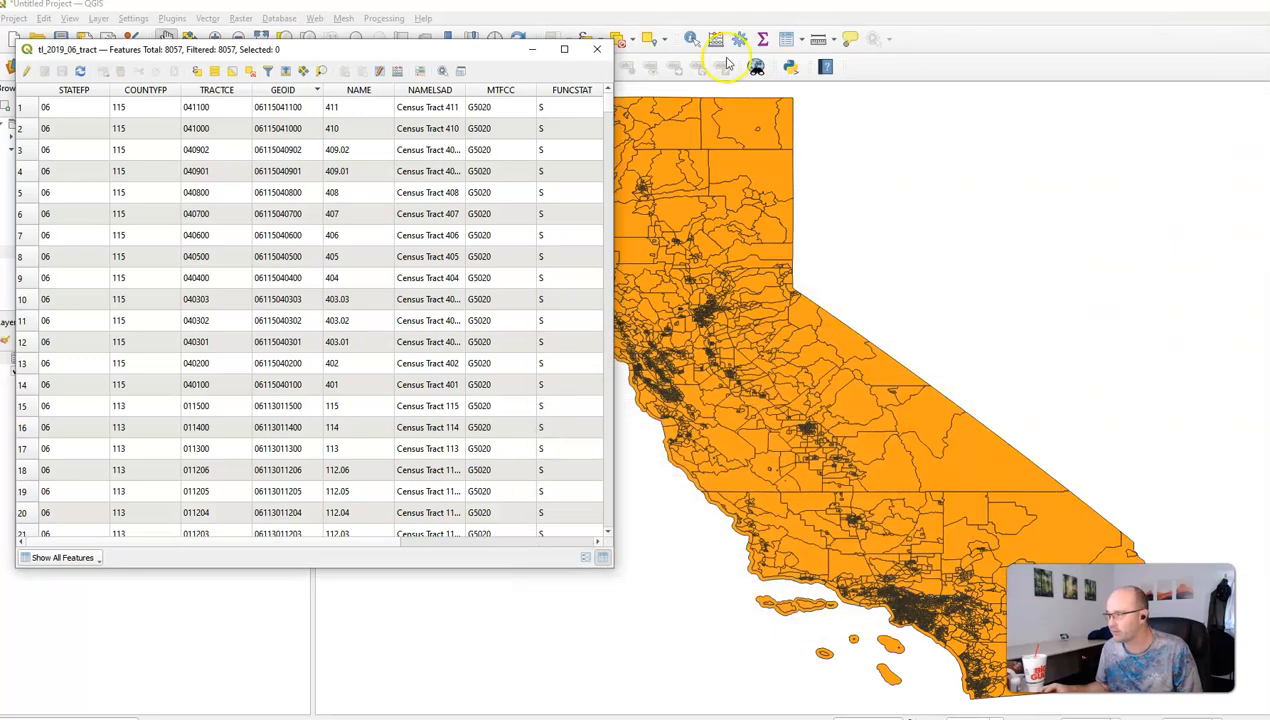
click(526, 49)
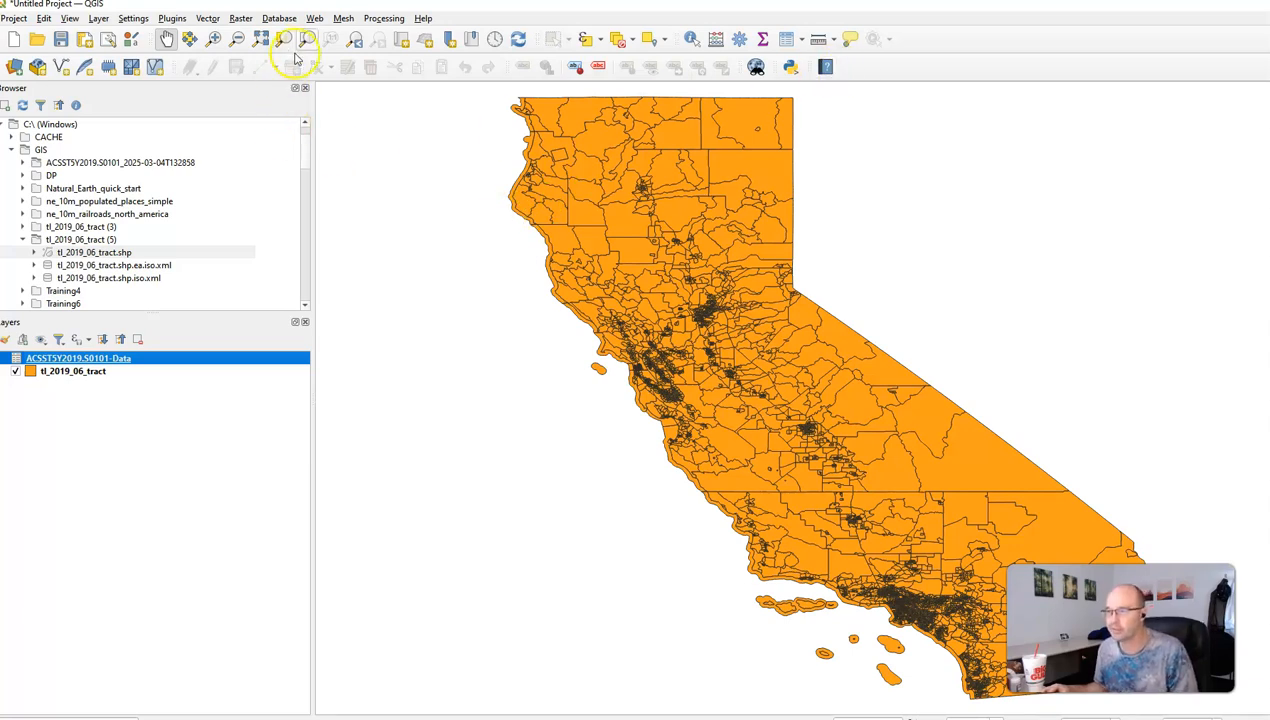
click(381, 19)
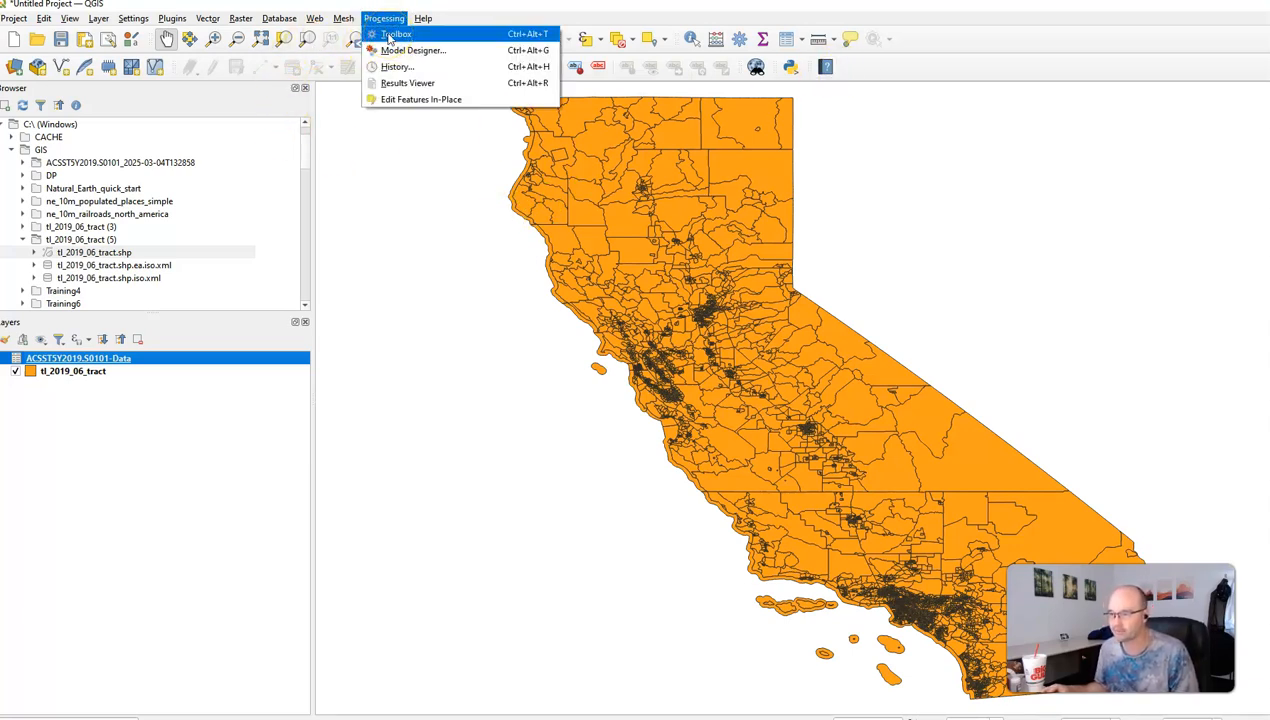
Step: Open the Processing Toolbox, search 'Field', and select Field calculator
click(392, 34)
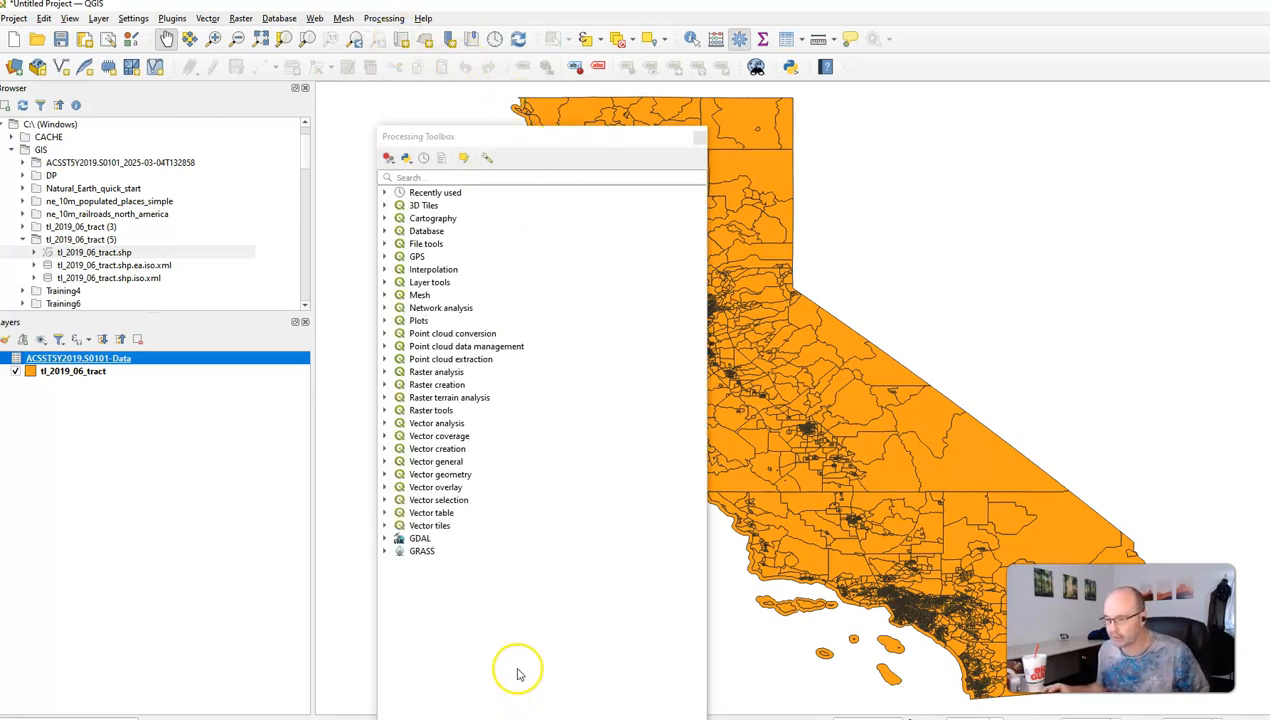
click(538, 176)
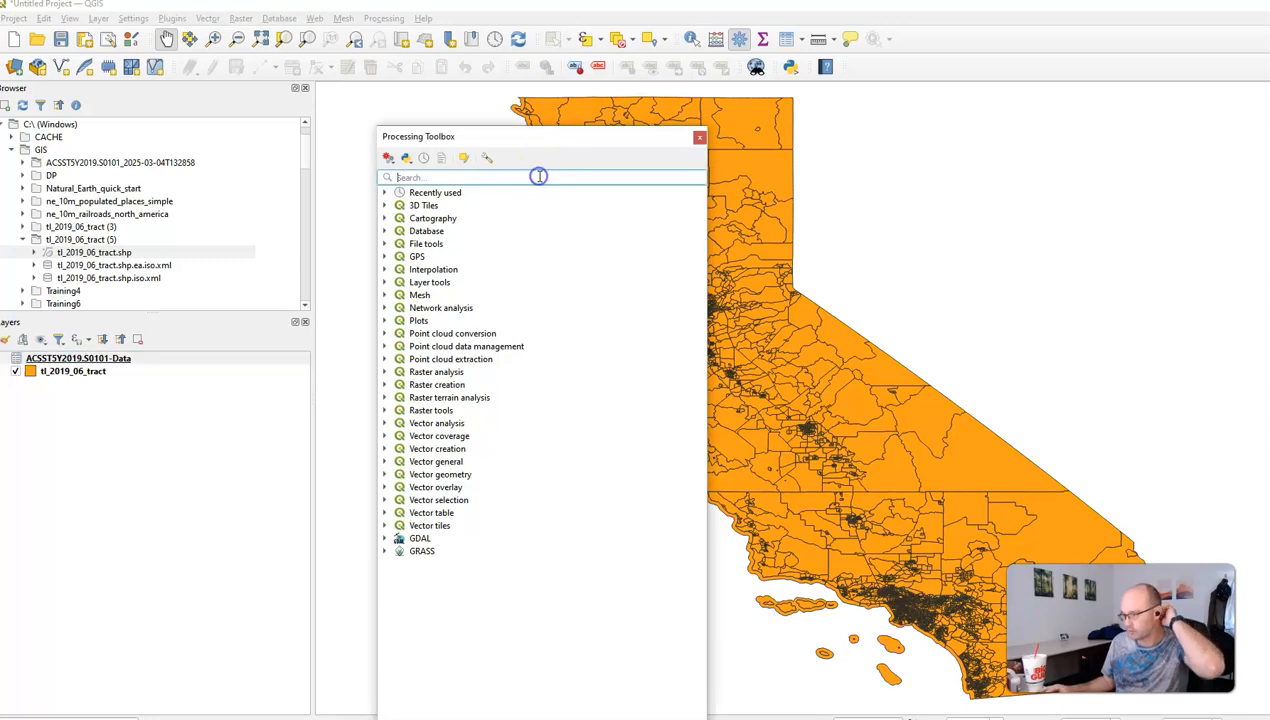
text(Field)
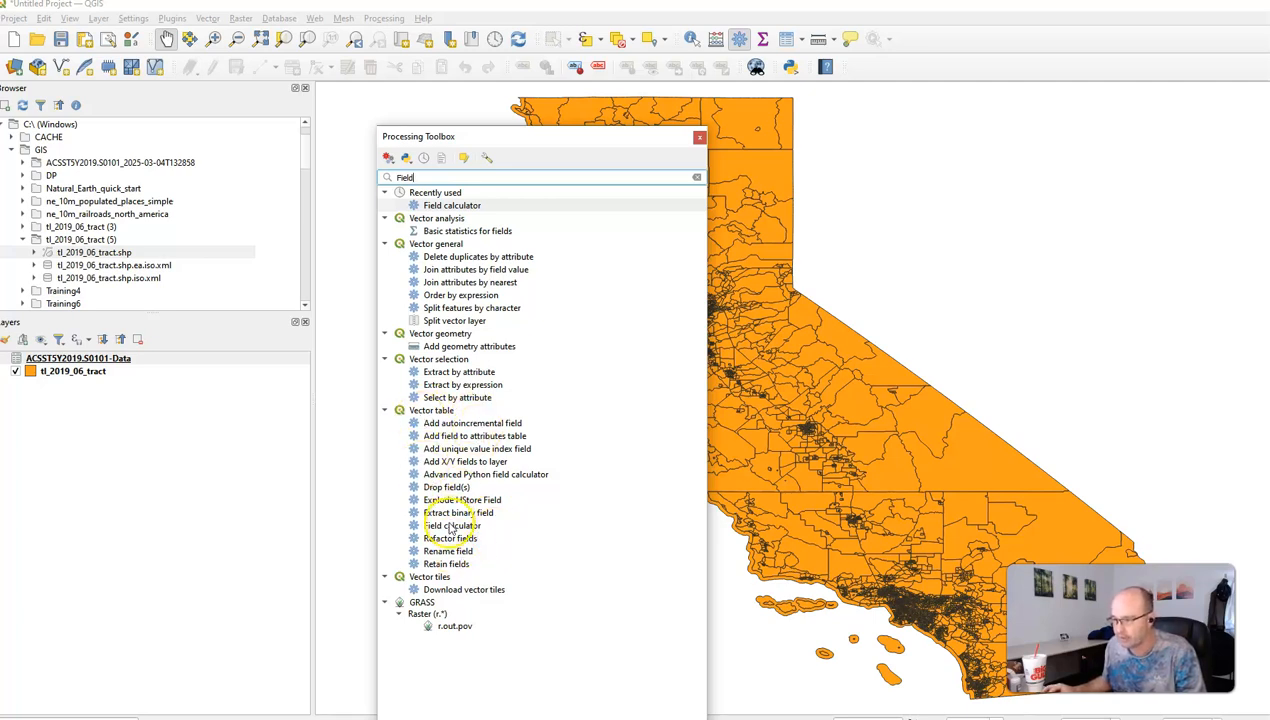
click(450, 527)
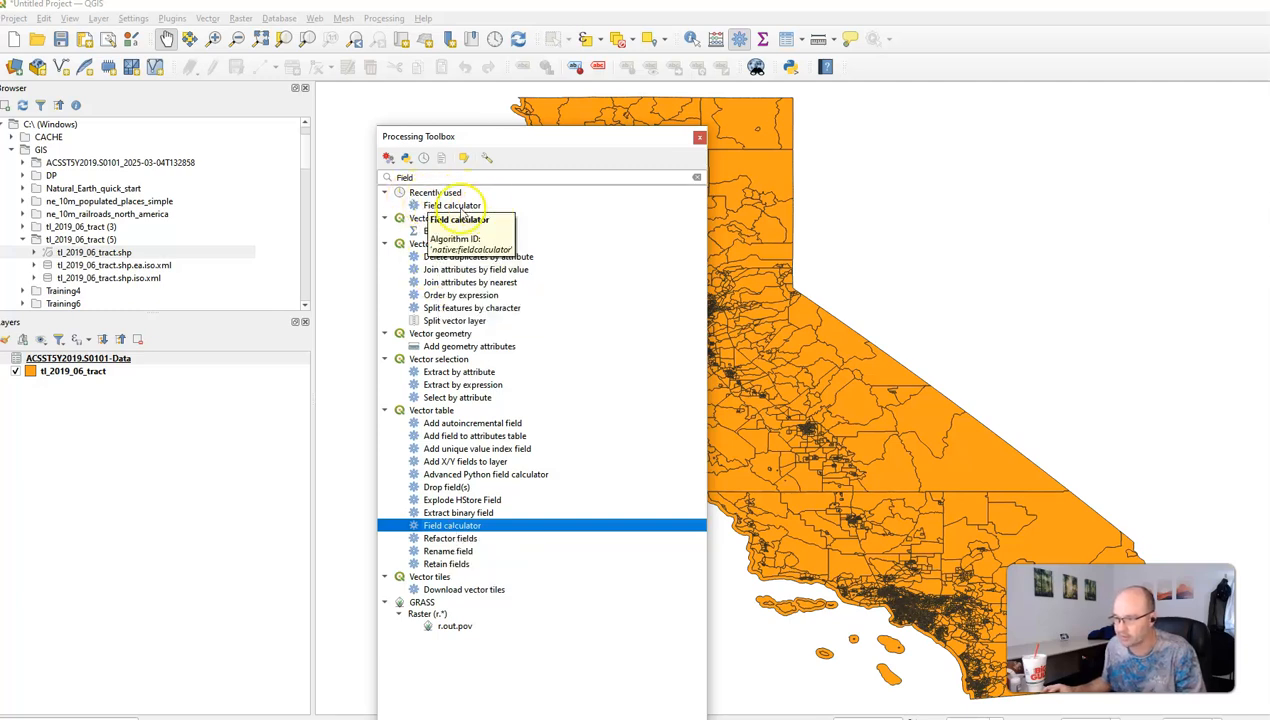
double_click(392, 177)
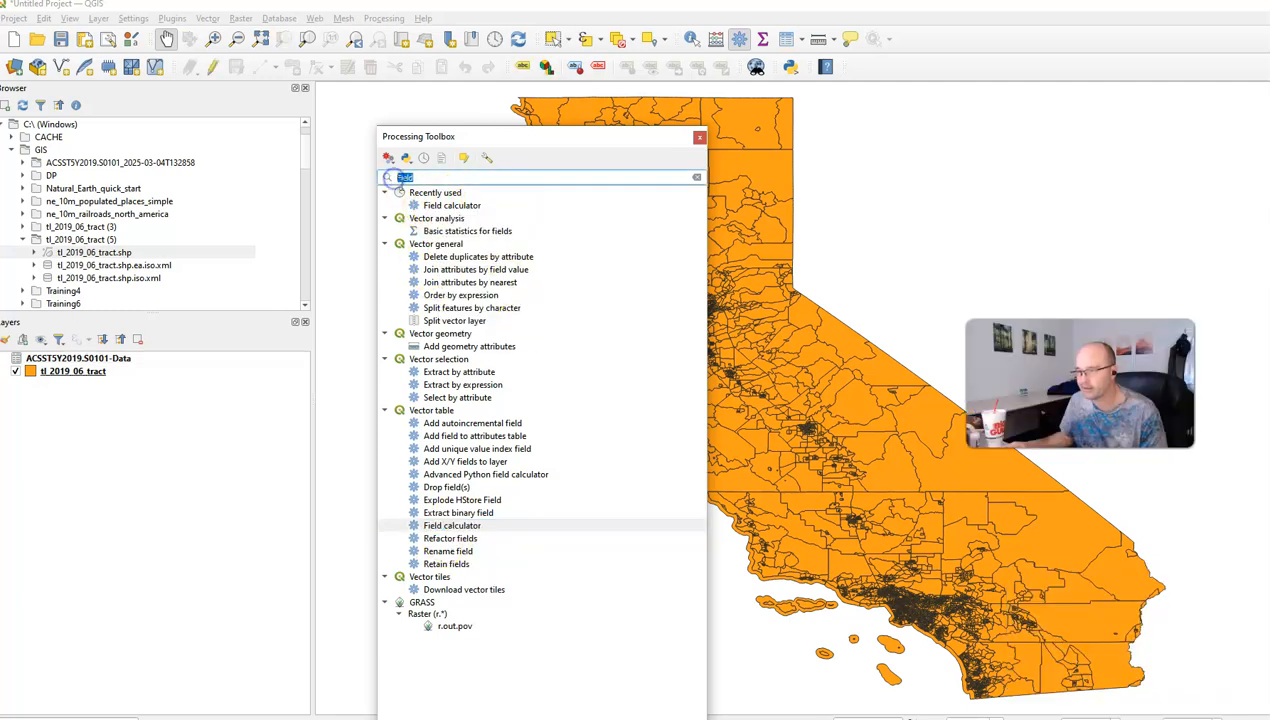
Step: On ACSST5Y2019.S0101-Data, define text field geoid as substr("Geography", -11)
text(Field)
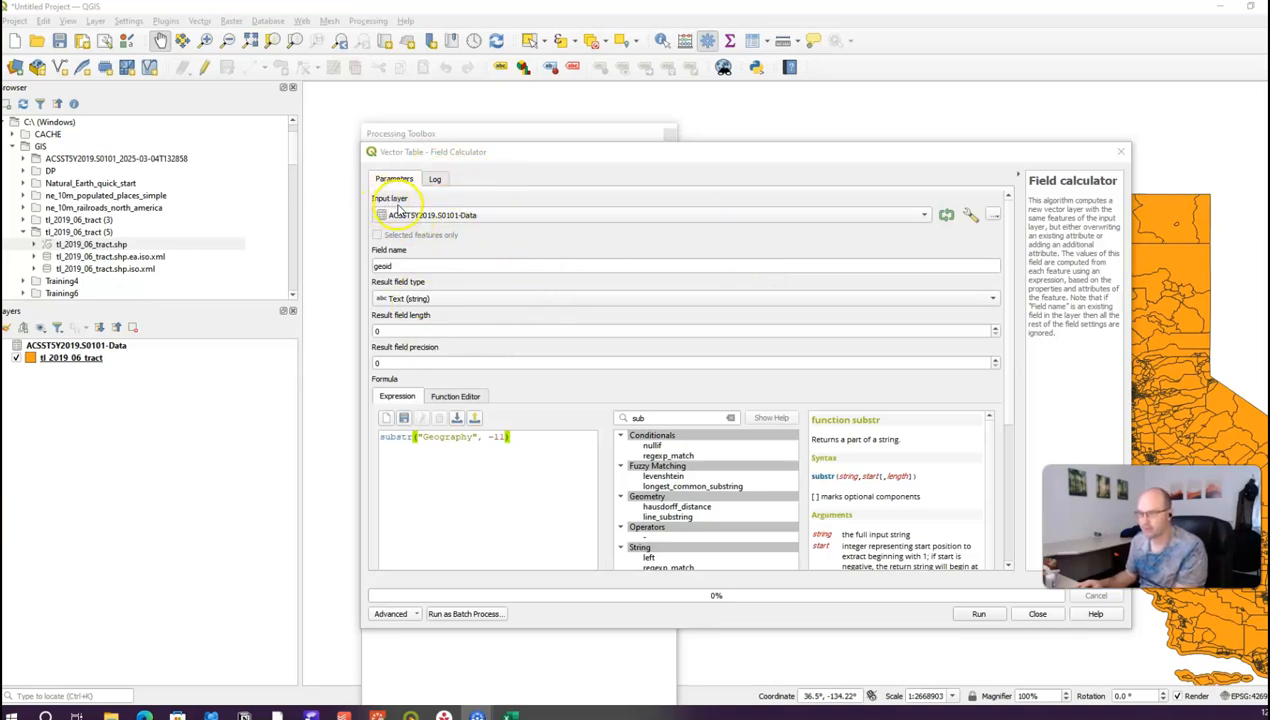
click(491, 219)
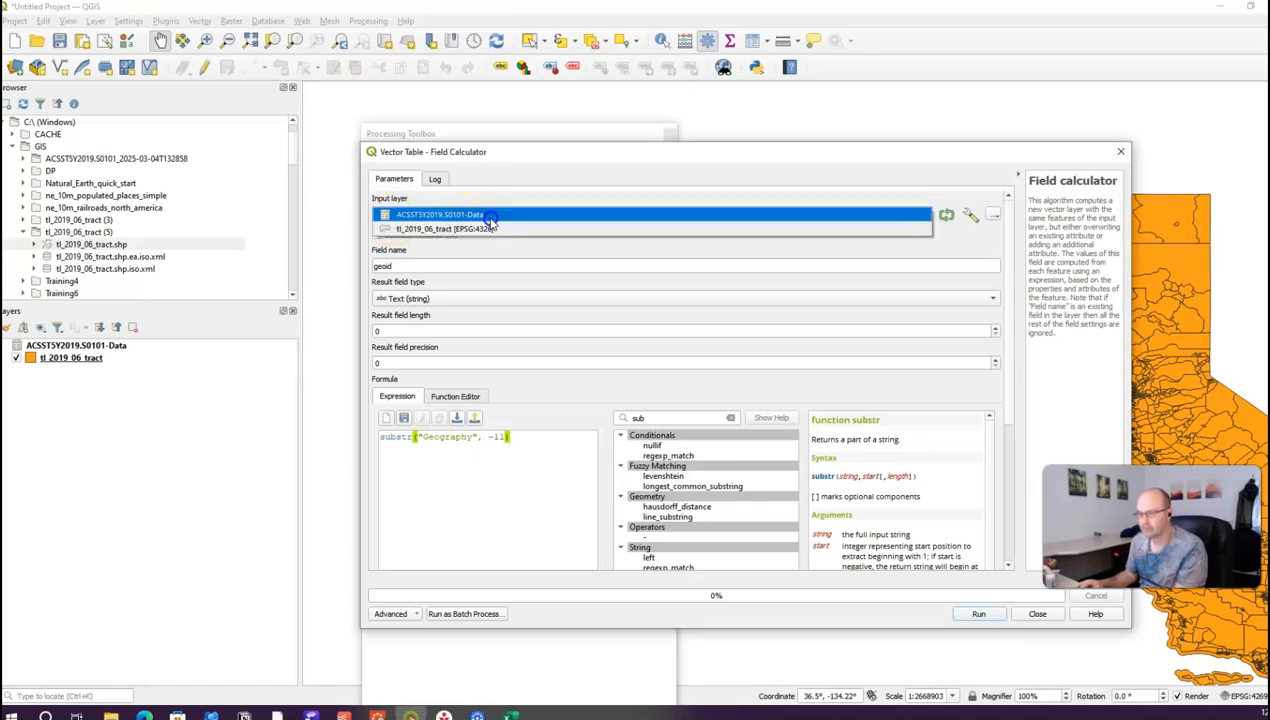
click(491, 218)
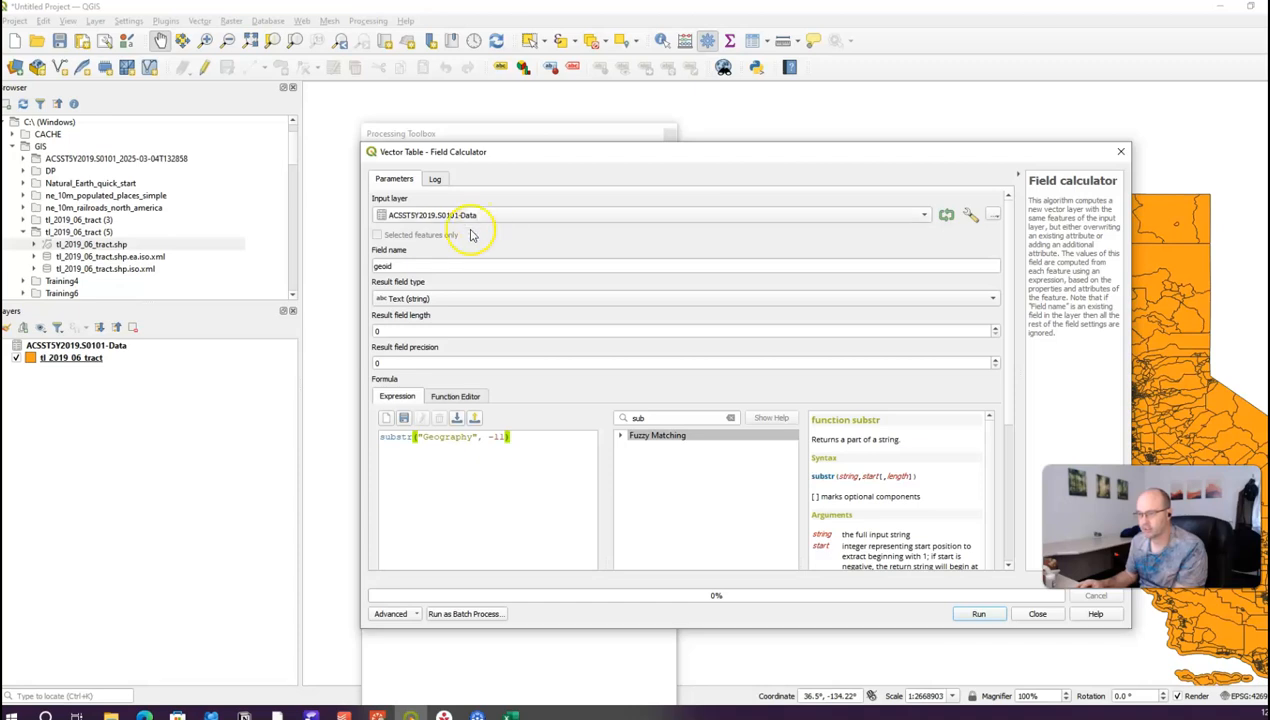
double_click(403, 265)
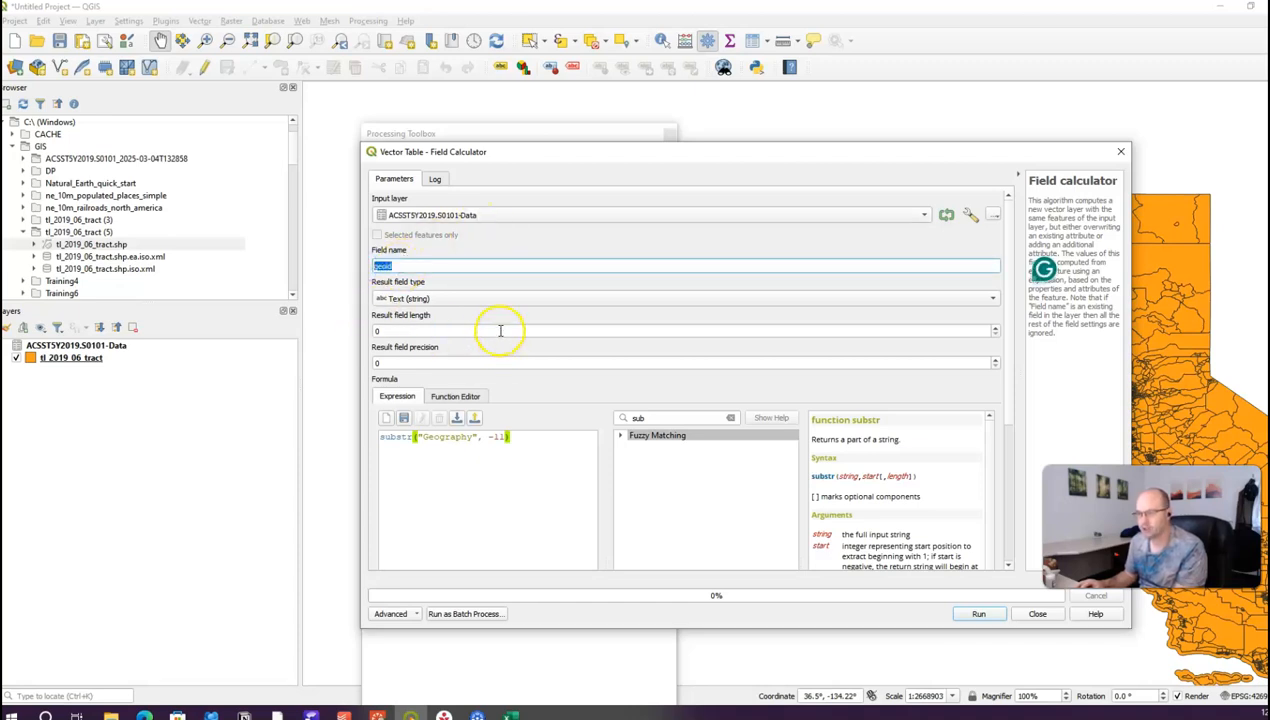
click(376, 301)
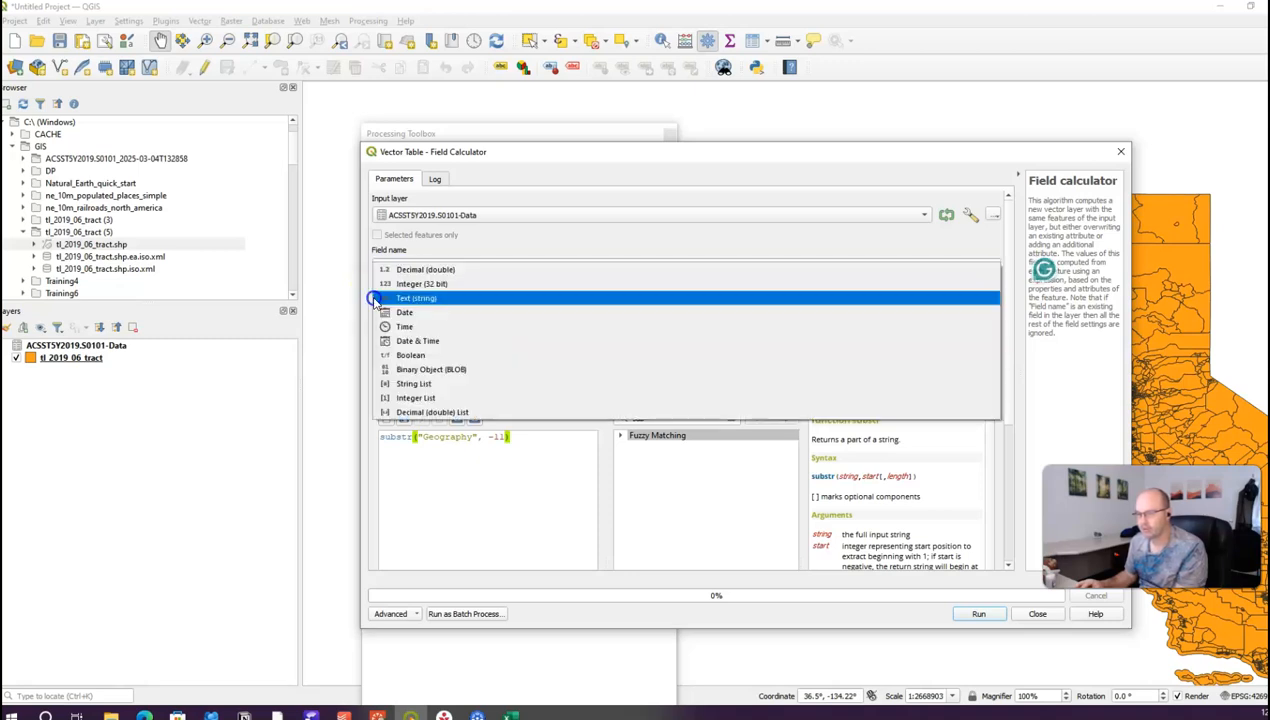
click(407, 299)
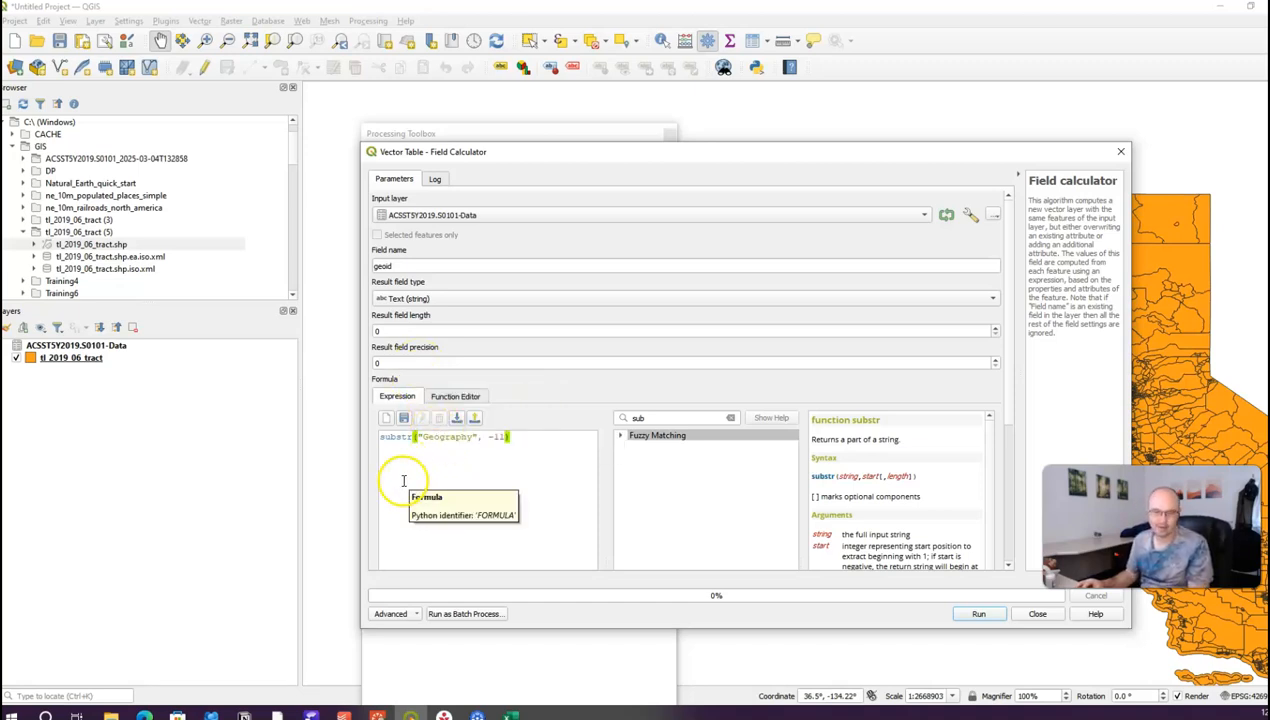
drag(541, 437, 377, 432)
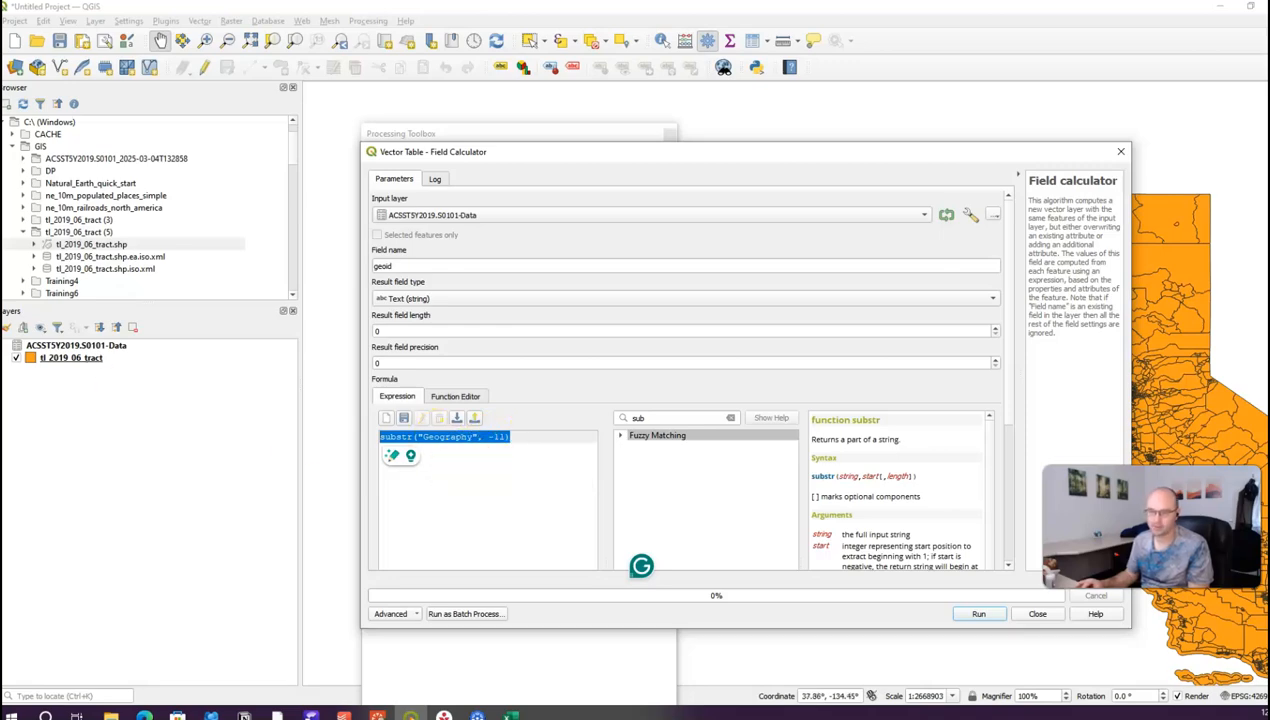
drag(0, 300, 689, 130)
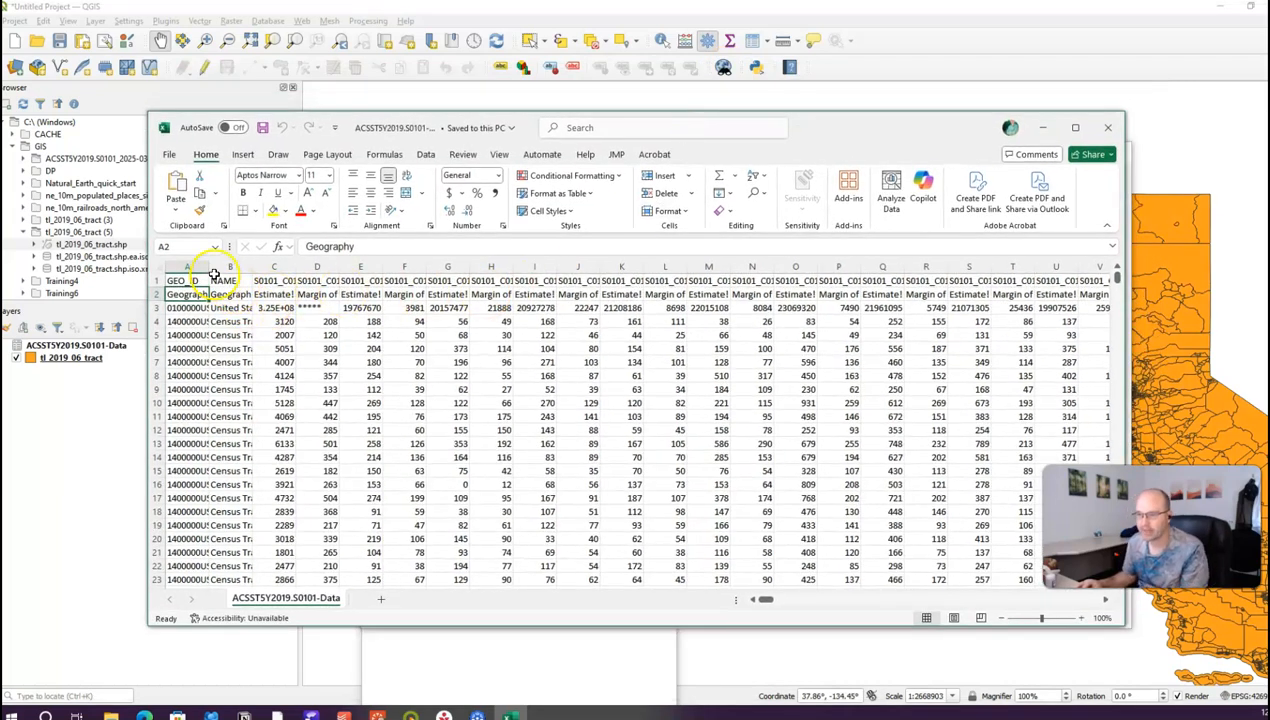
Step: Widen column A to inspect the full GEO_ID codes, then close Excel without saving
click(183, 280)
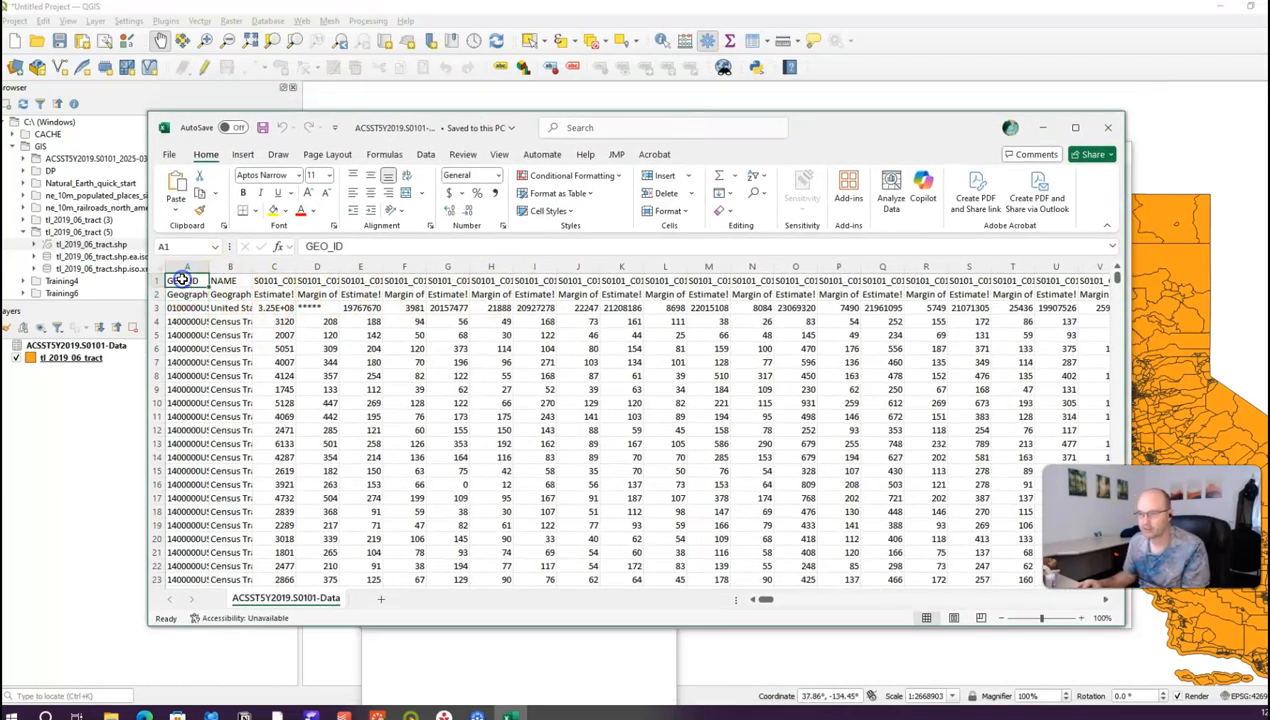
drag(208, 266, 226, 266)
click(193, 294)
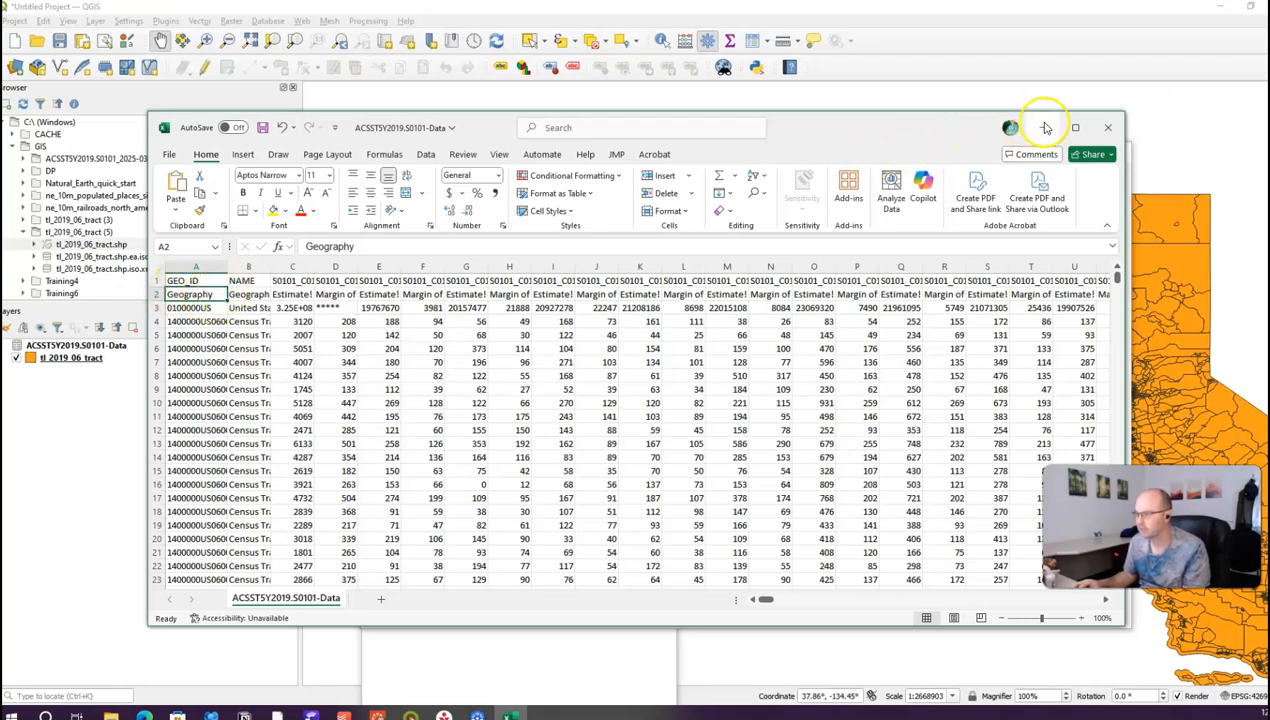
click(183, 308)
drag(183, 308, 188, 551)
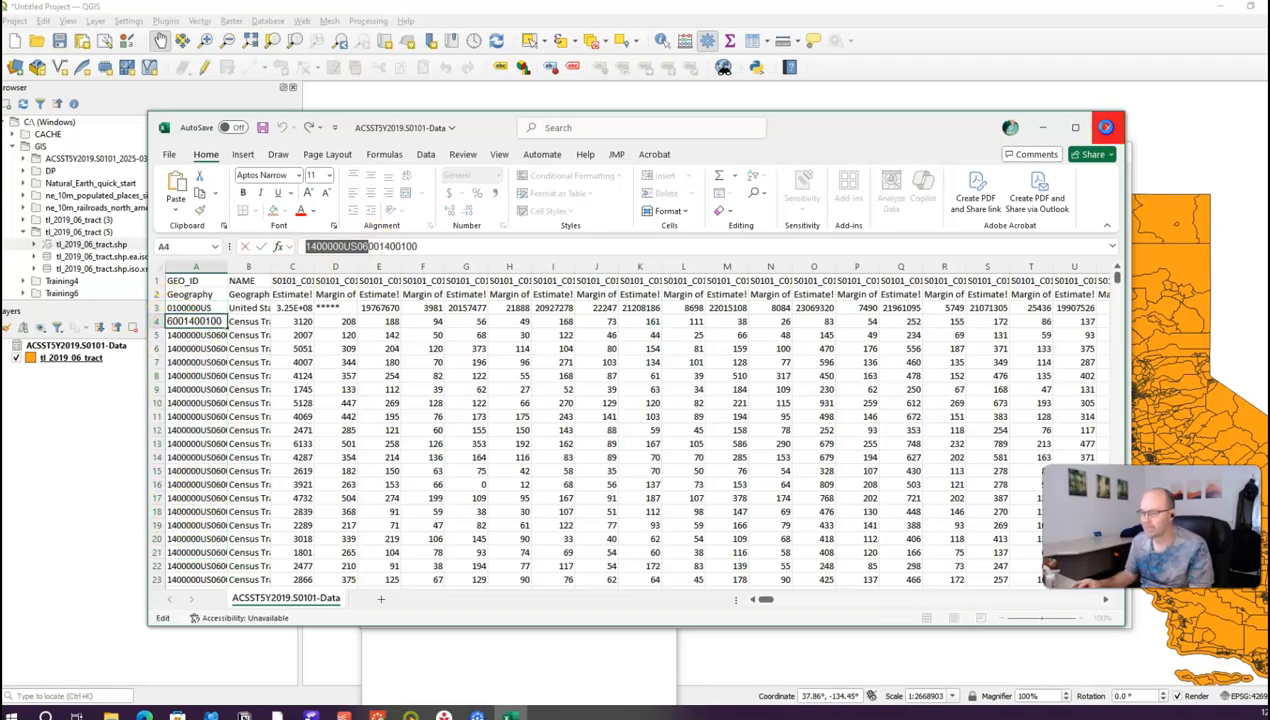
click(1105, 127)
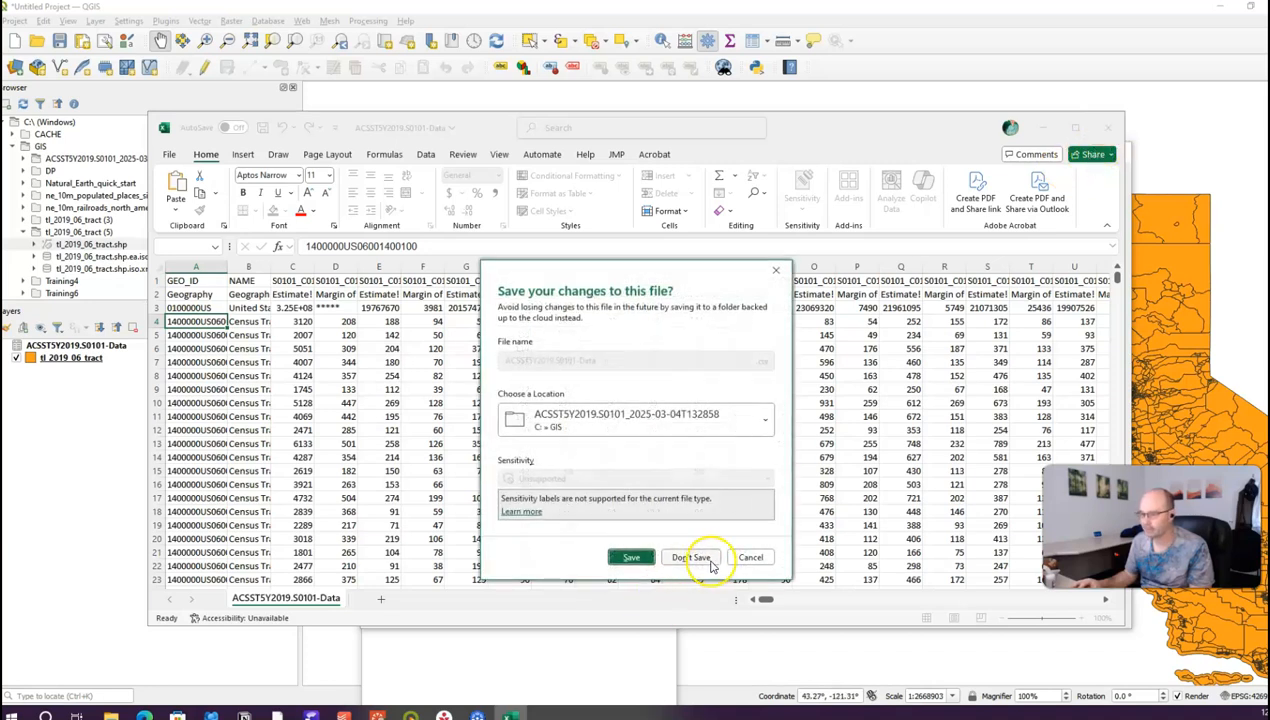
click(693, 558)
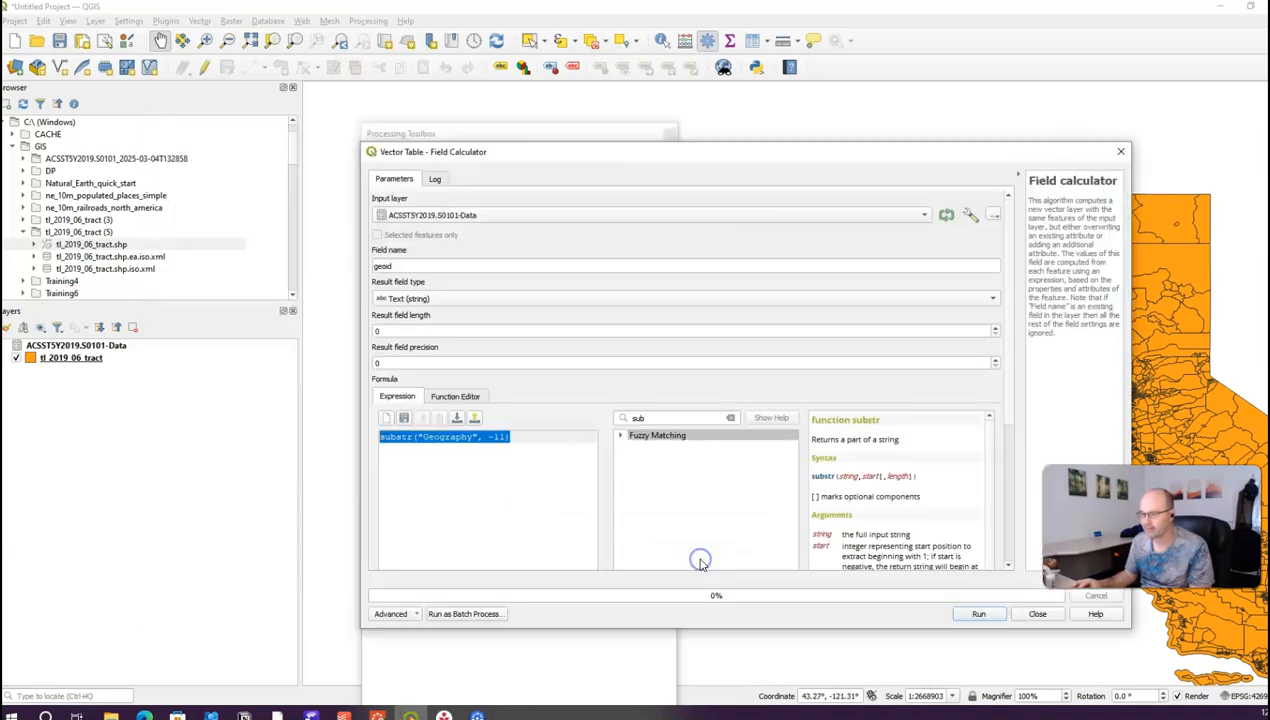
click(72, 358)
right_click(74, 358)
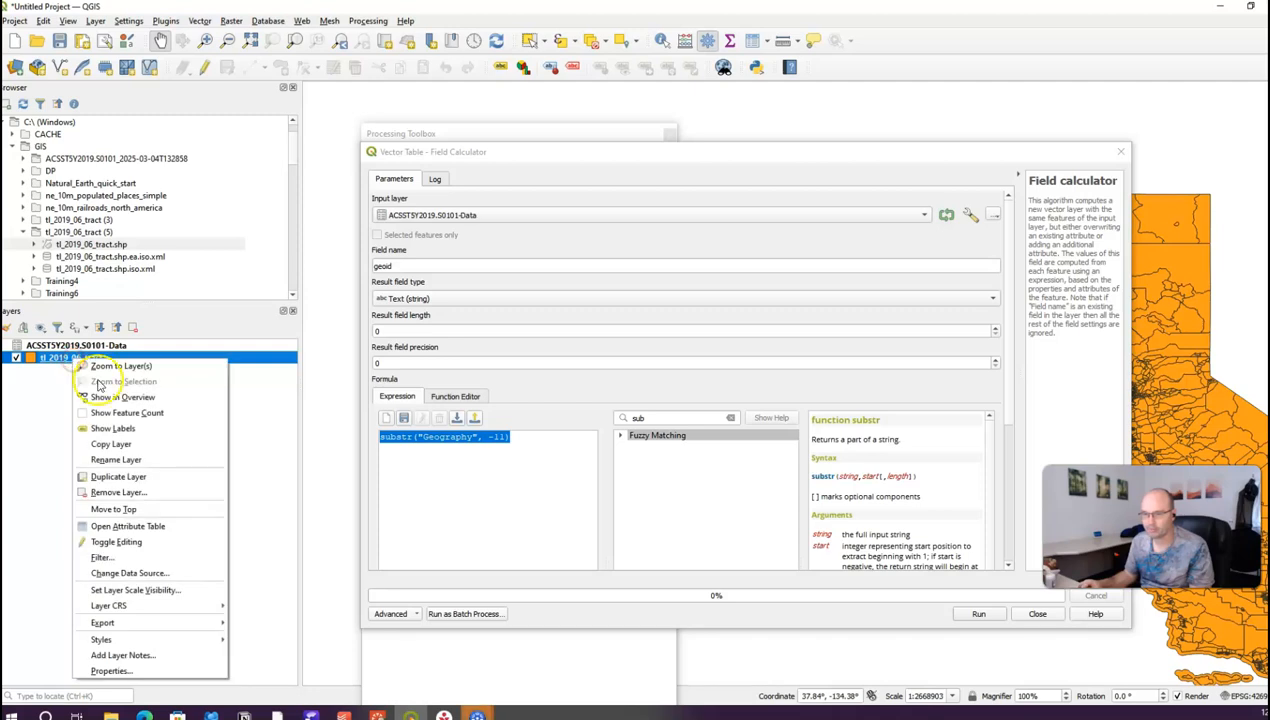
click(99, 526)
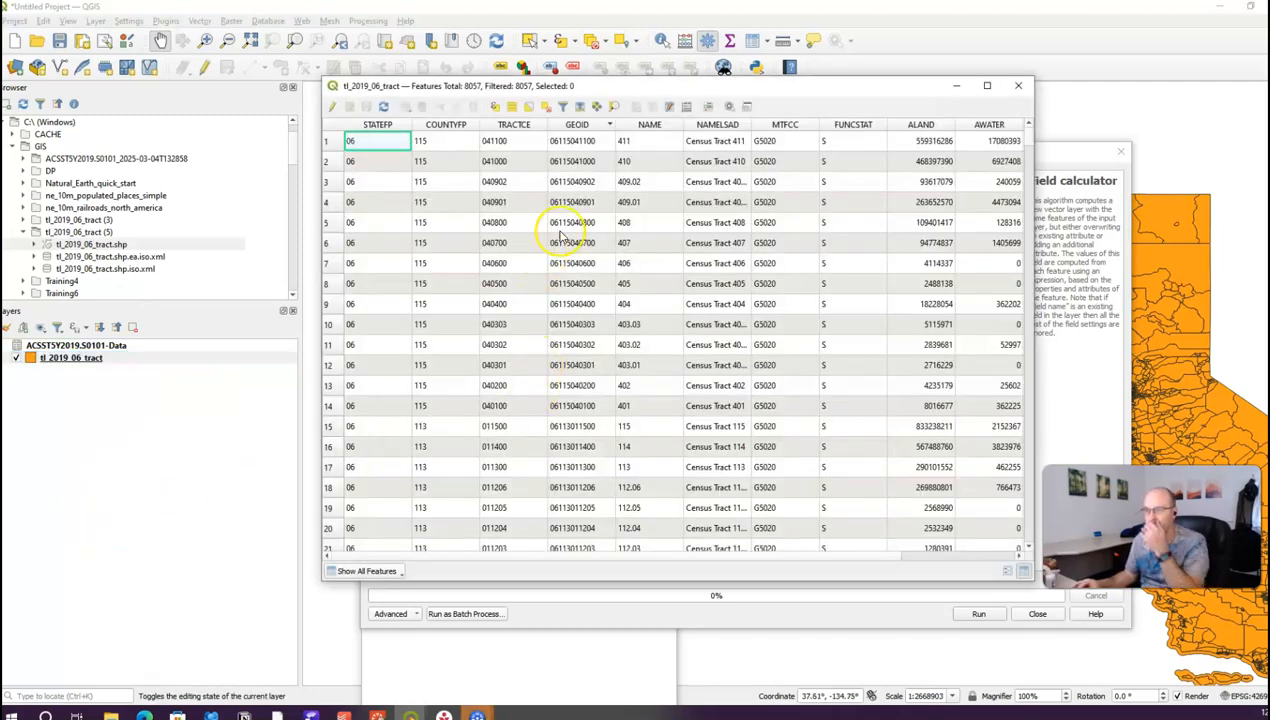
click(582, 141)
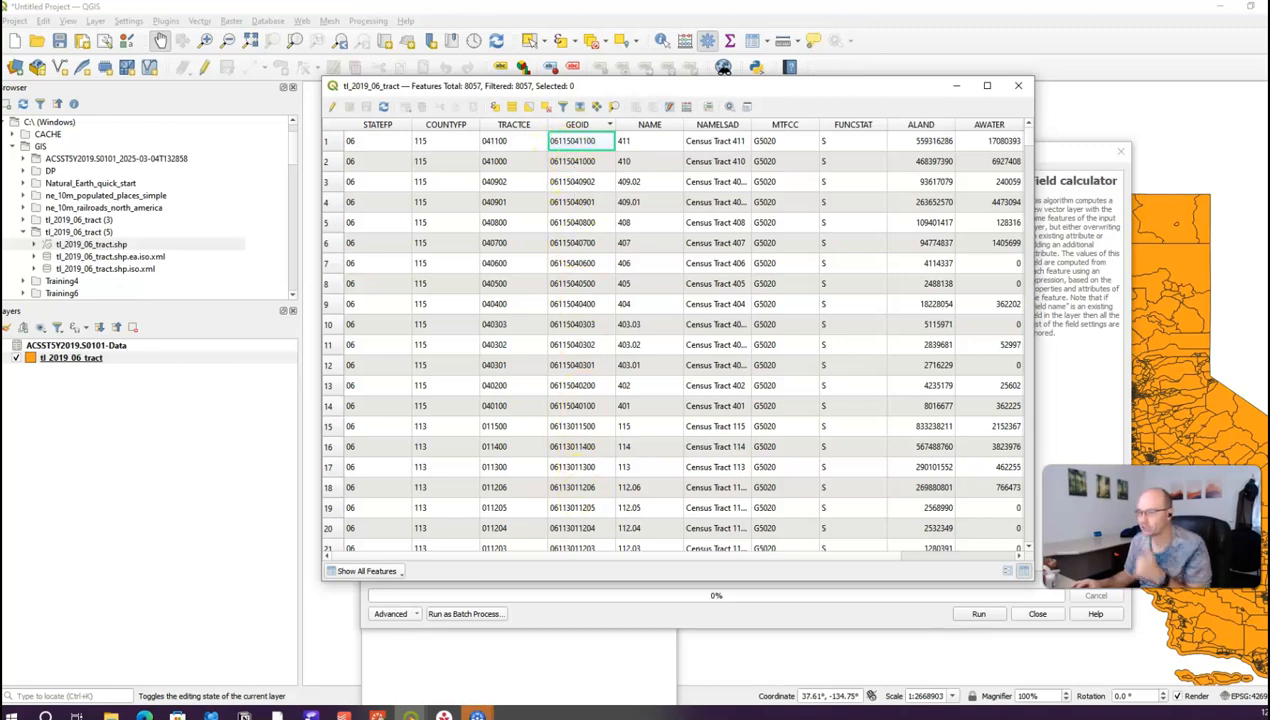
click(1018, 85)
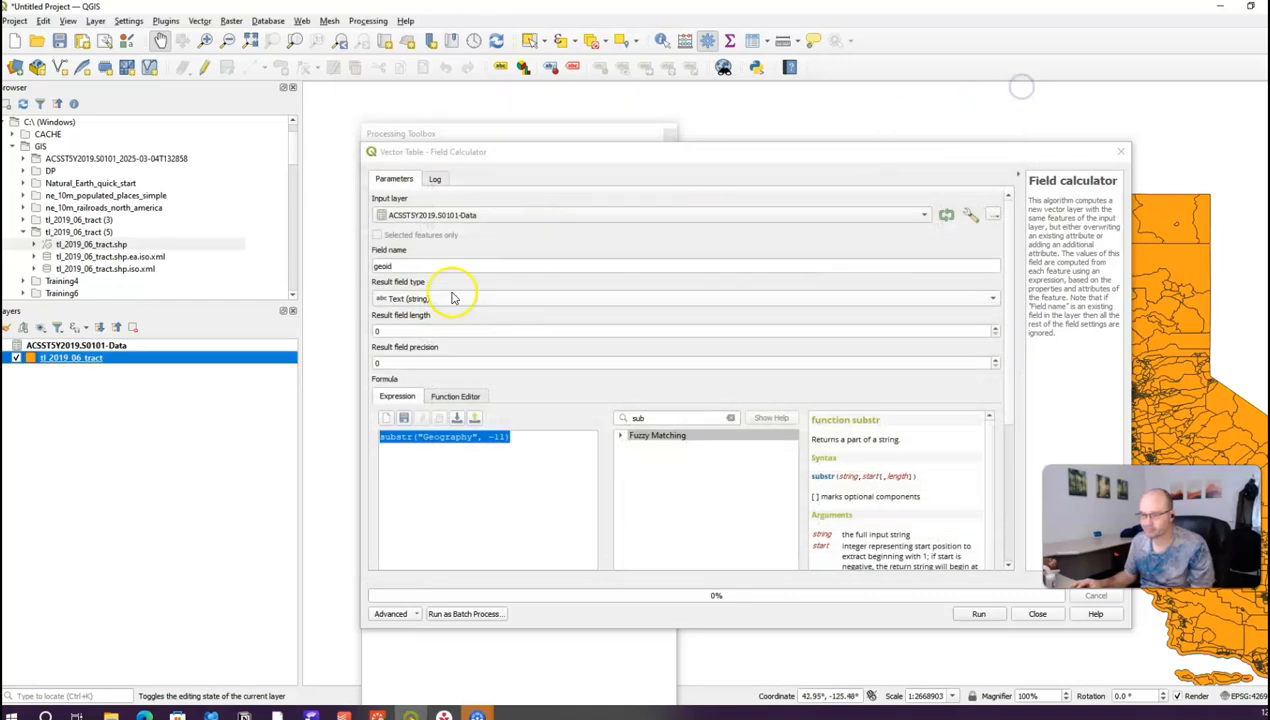
click(80, 345)
right_click(82, 343)
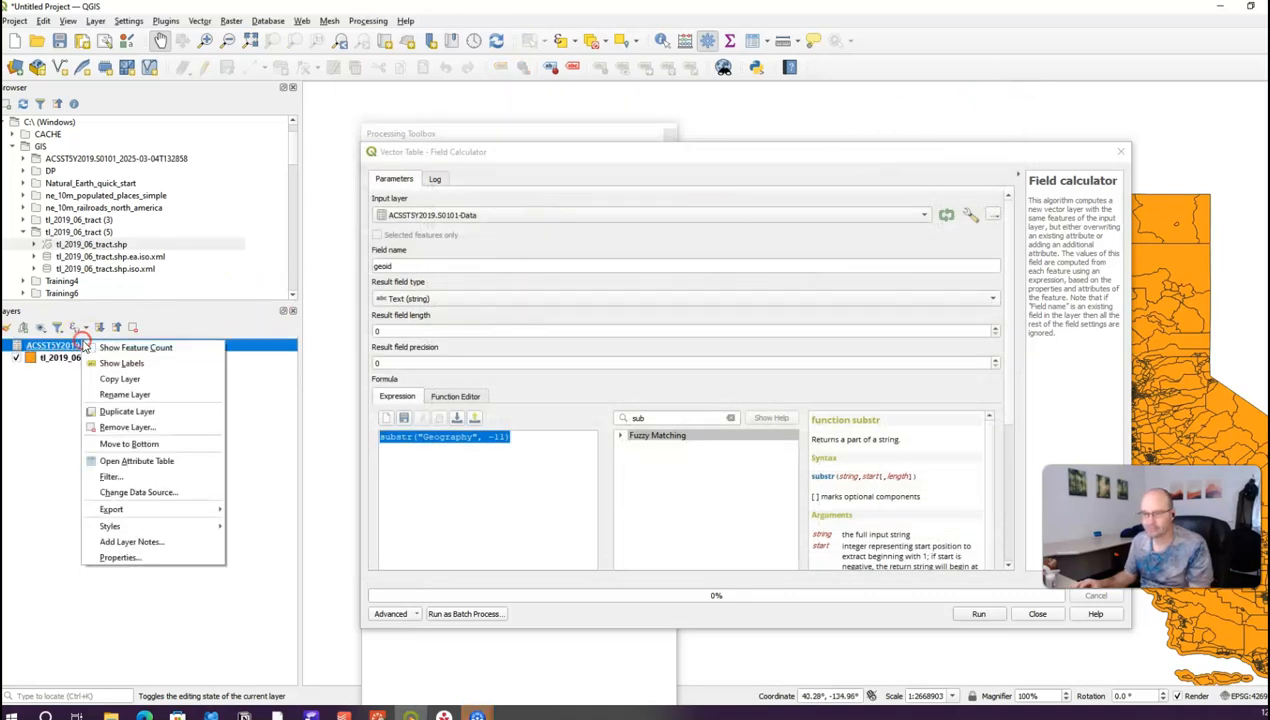
click(112, 460)
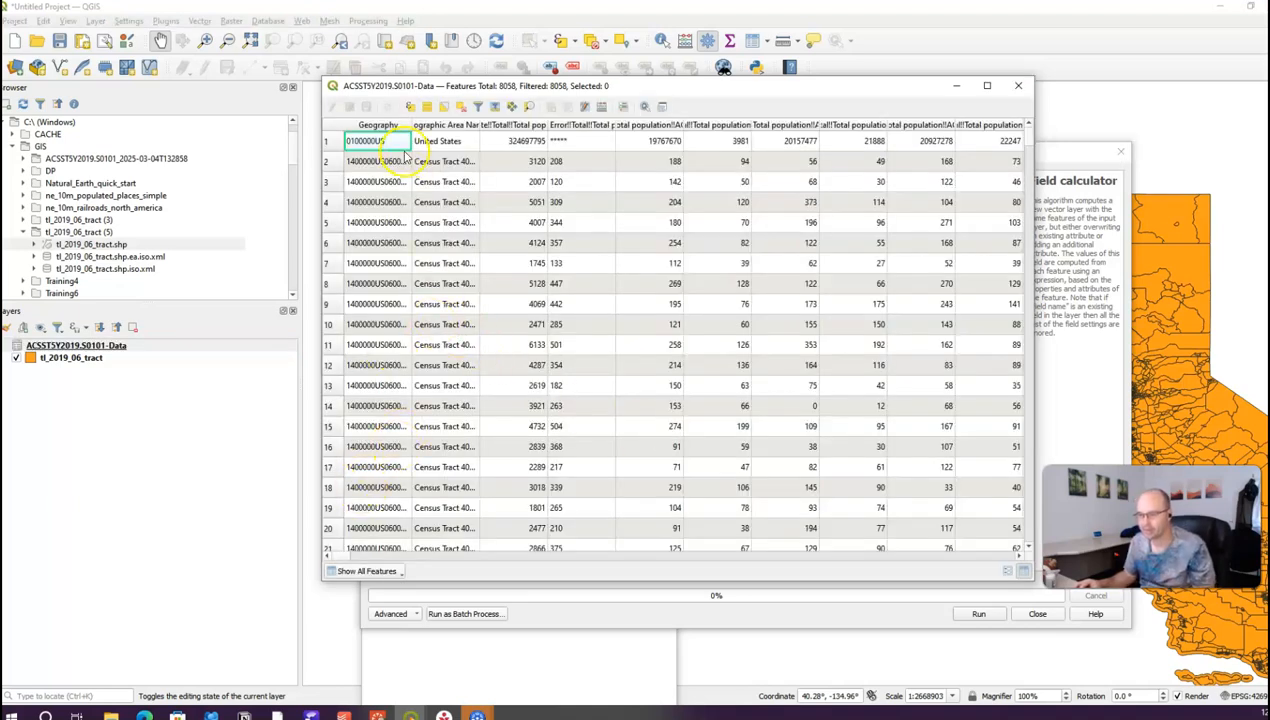
drag(411, 125, 493, 128)
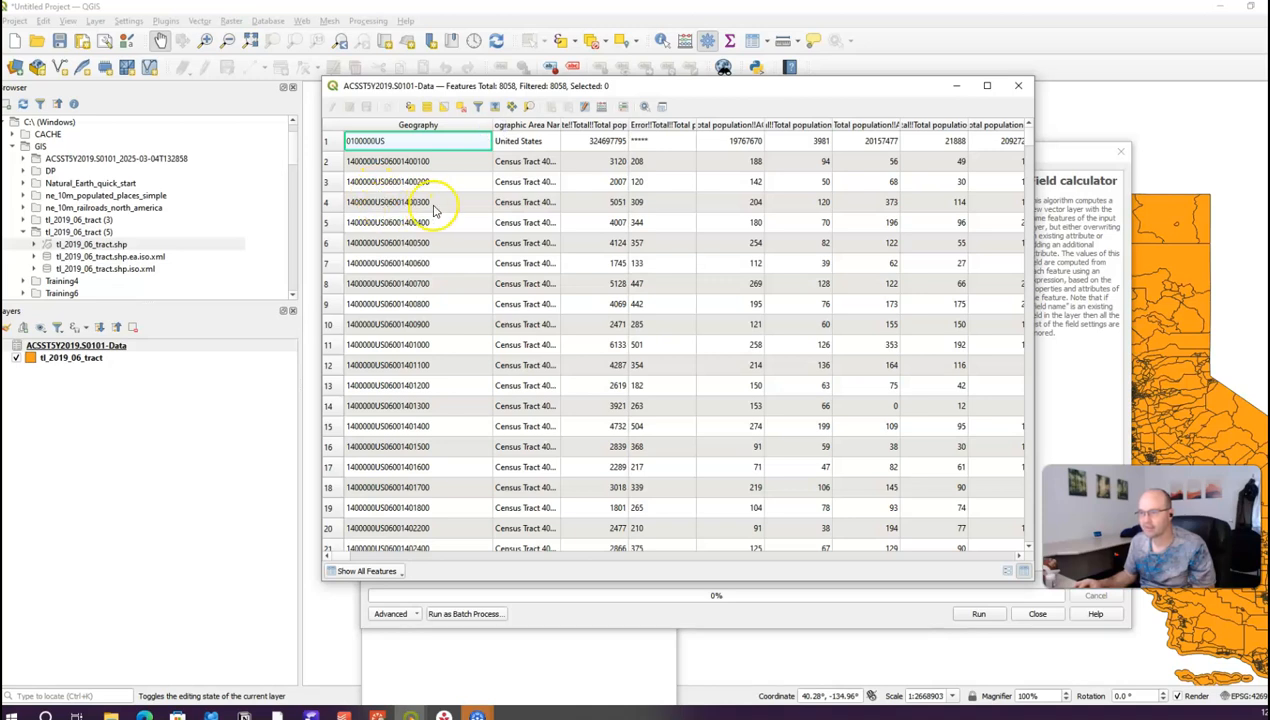
click(386, 202)
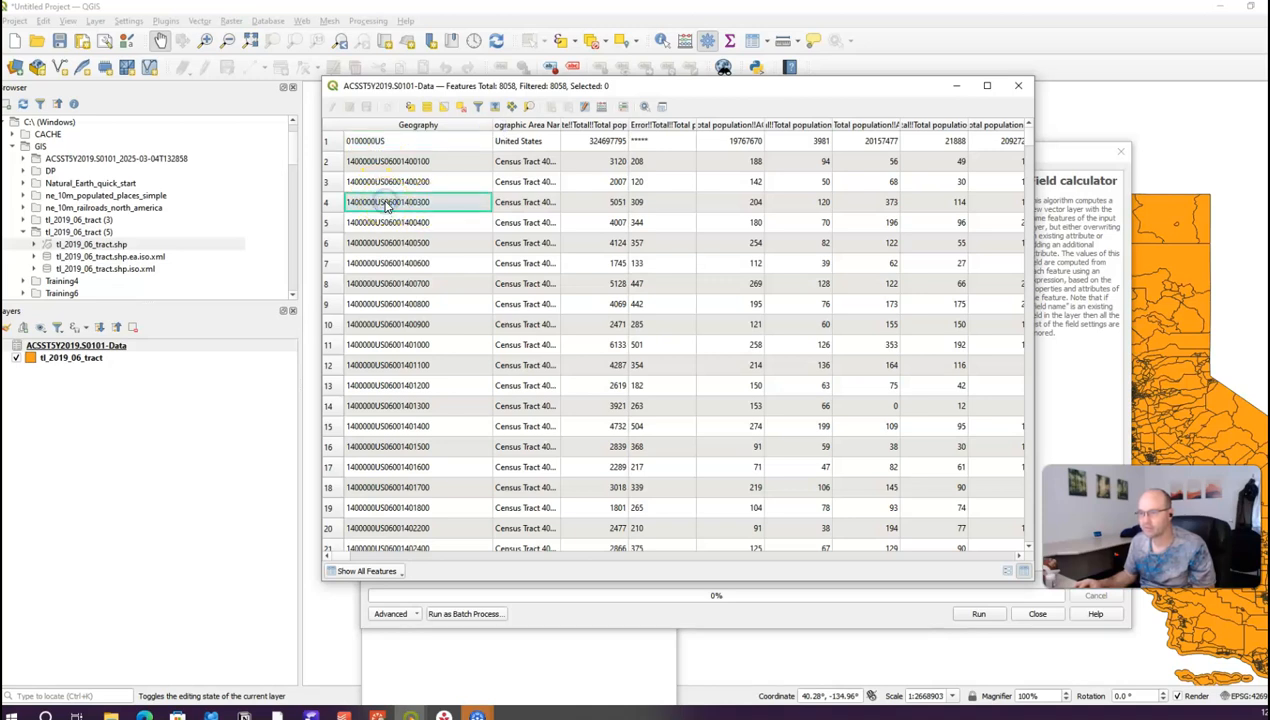
click(1019, 88)
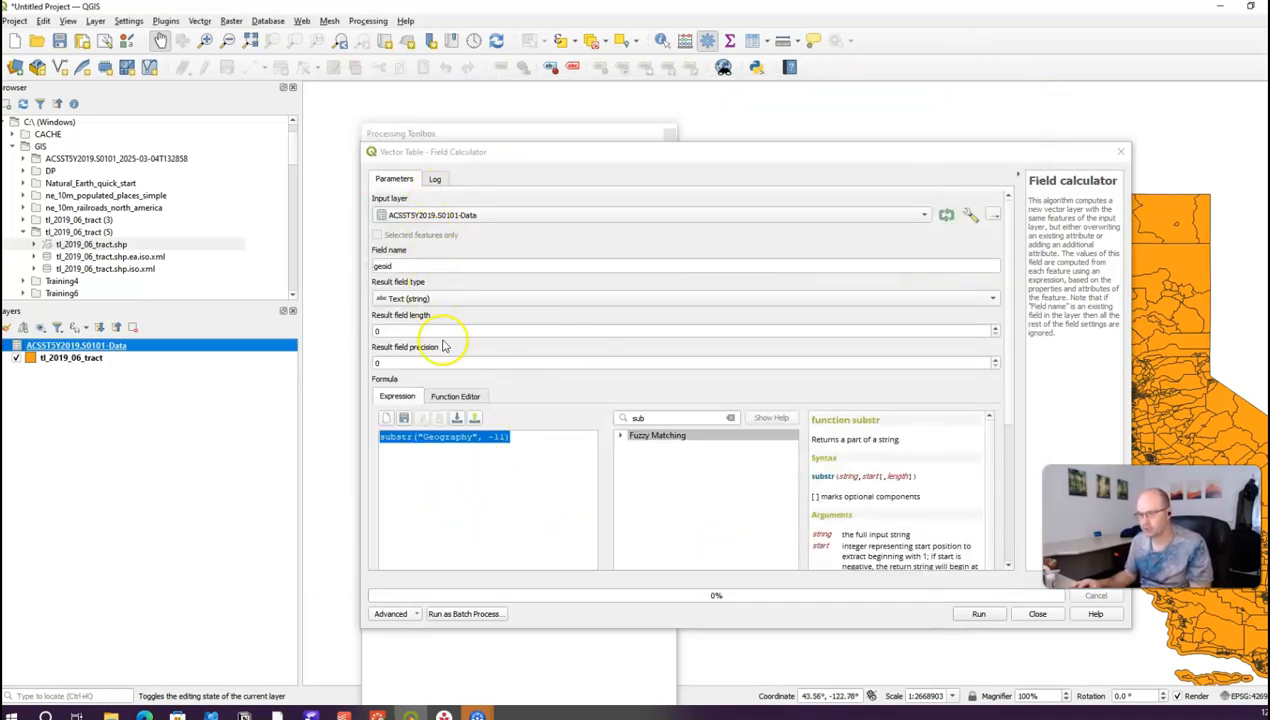
Step: Run the calculation and check the new geoid column in the Calculated layer's attribute table
click(979, 614)
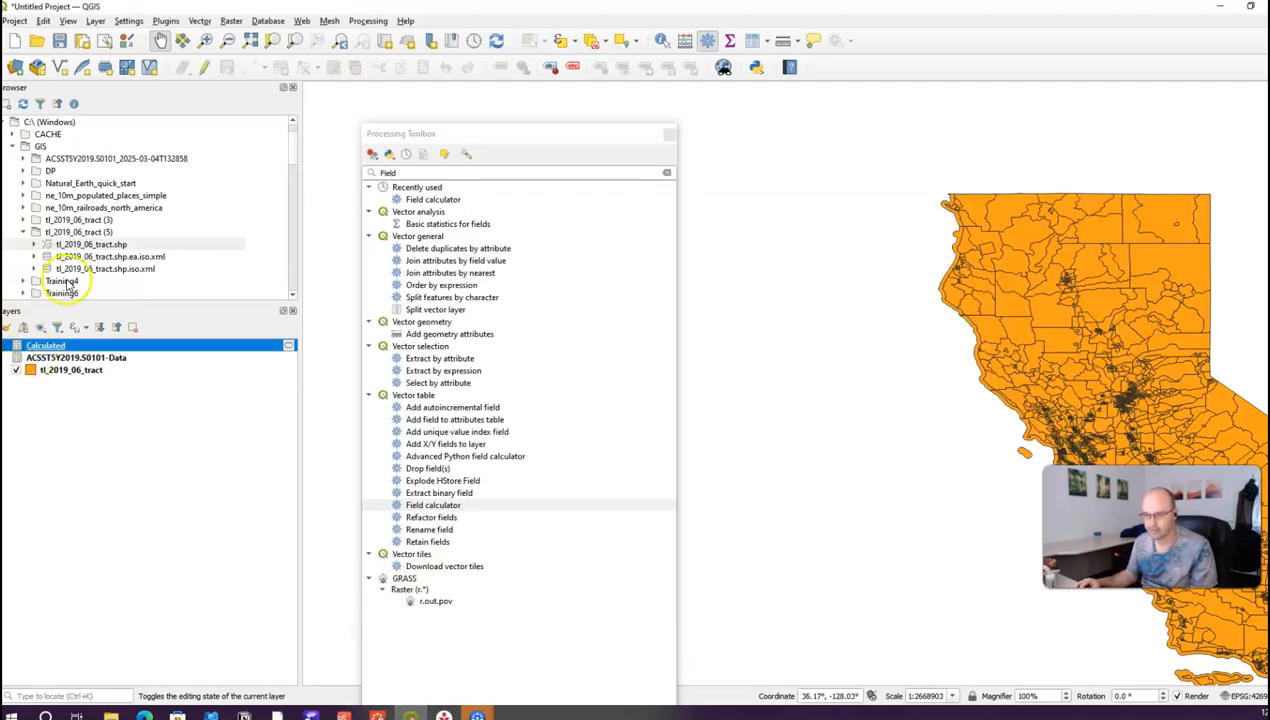
right_click(64, 345)
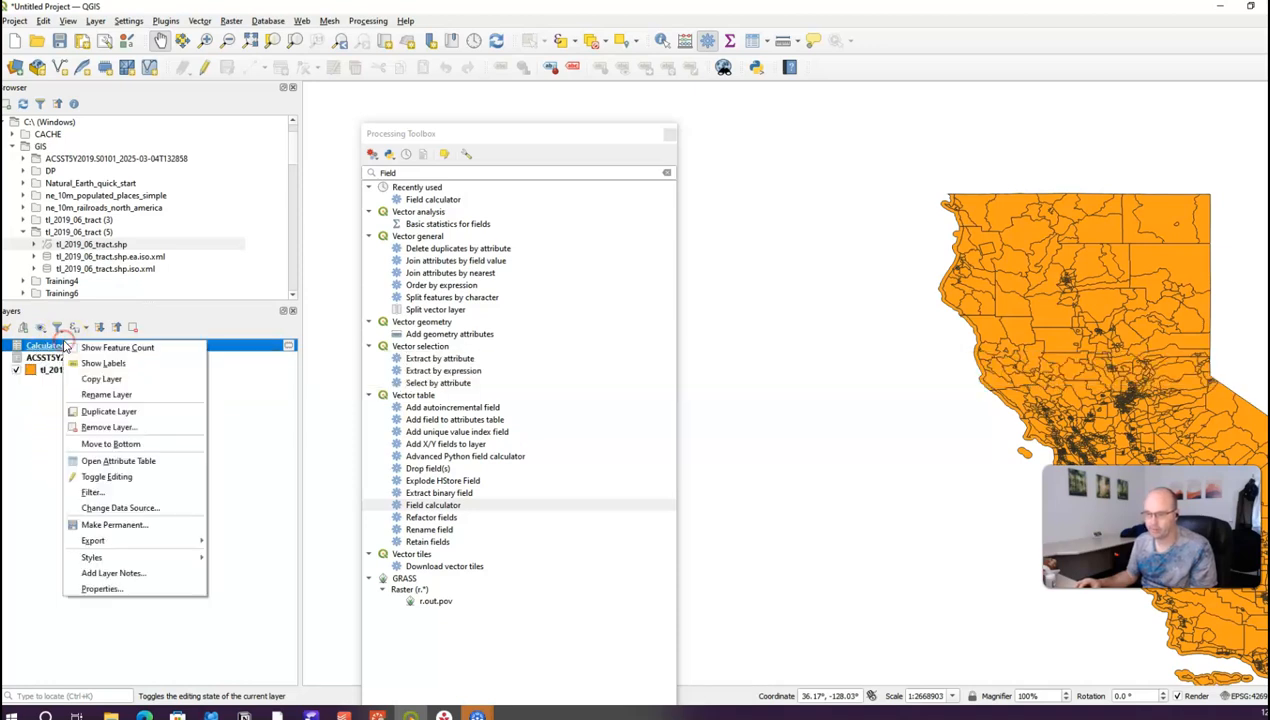
click(91, 461)
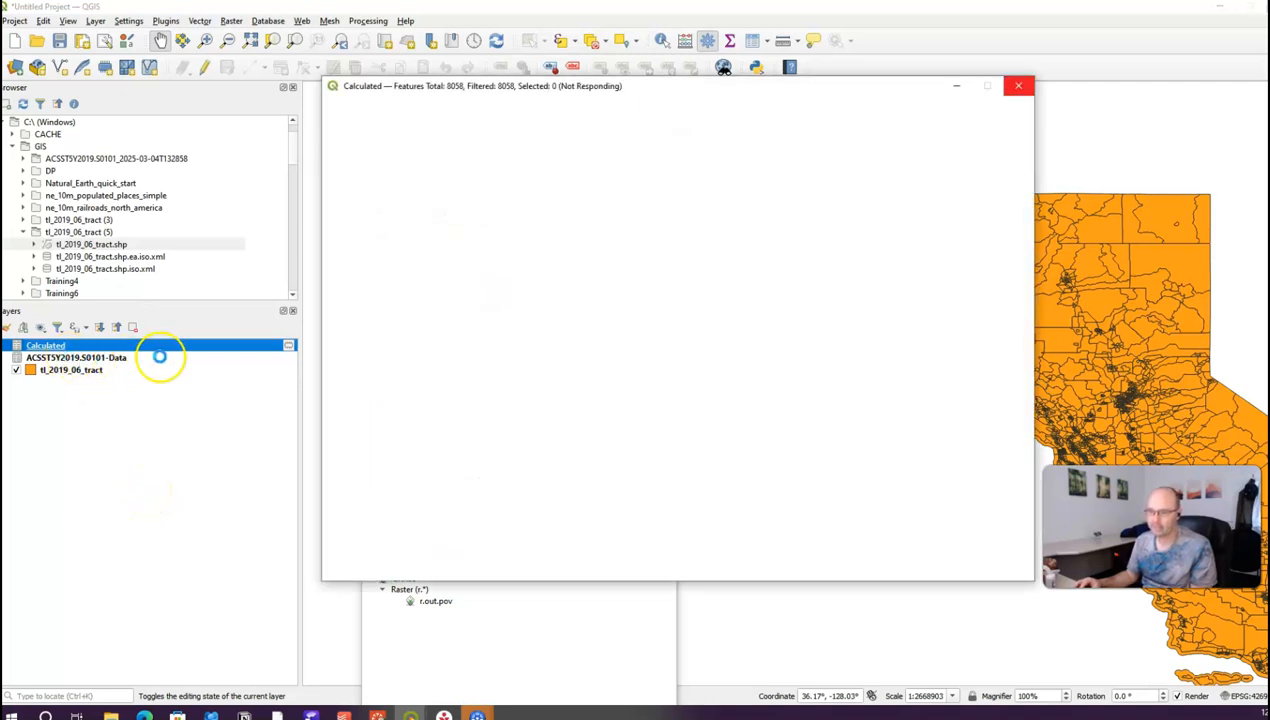
drag(347, 557, 1035, 583)
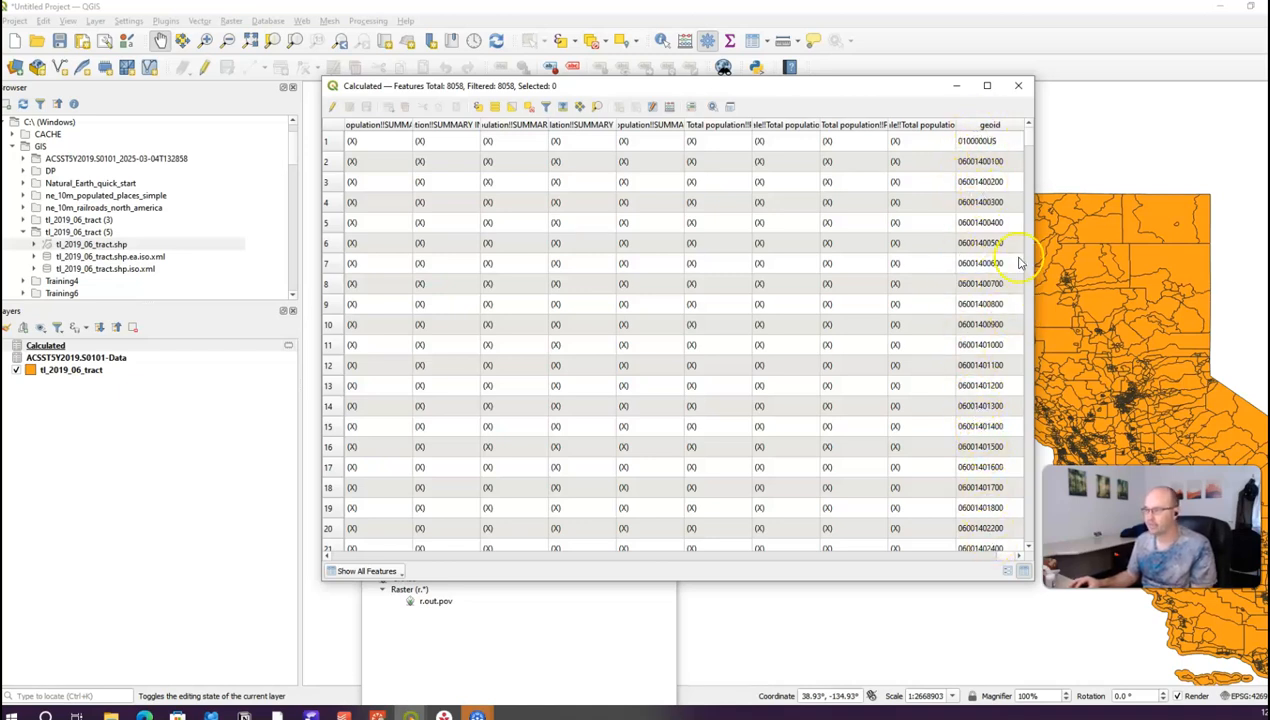
Step: Close the attribute table and Processing Toolbox, and pan to show all of California
click(1016, 89)
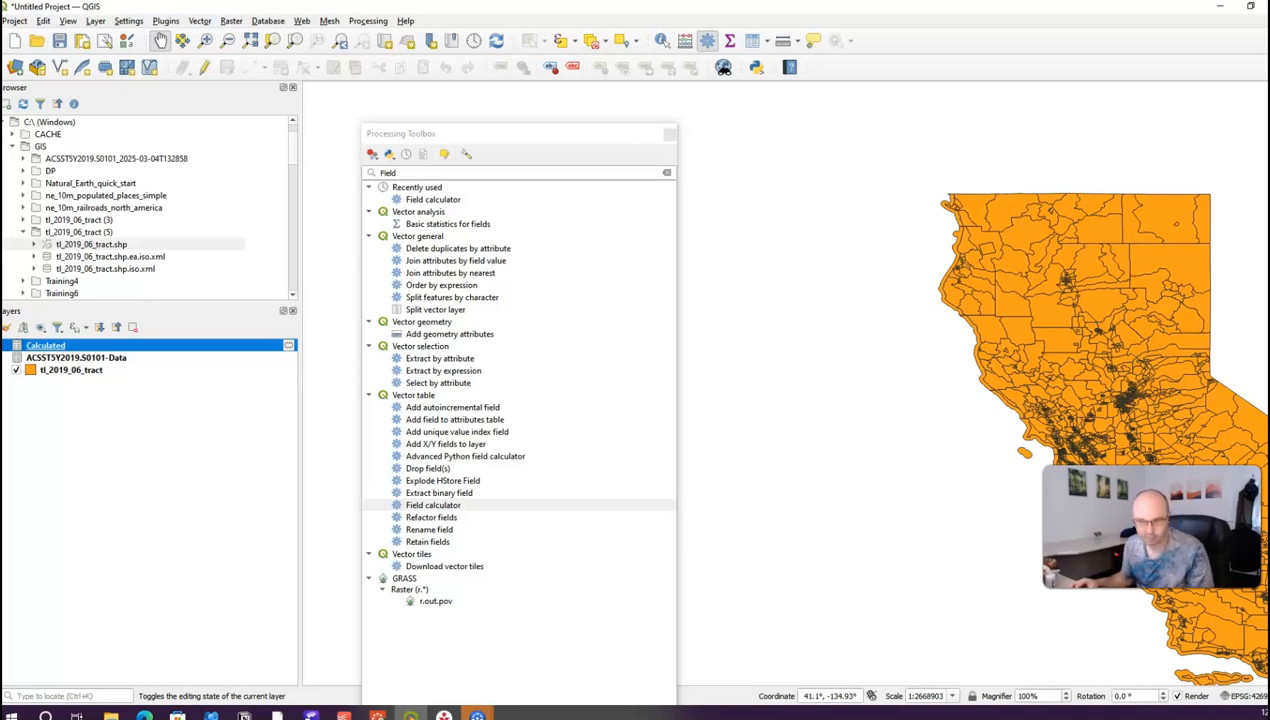
click(669, 133)
drag(791, 449, 403, 367)
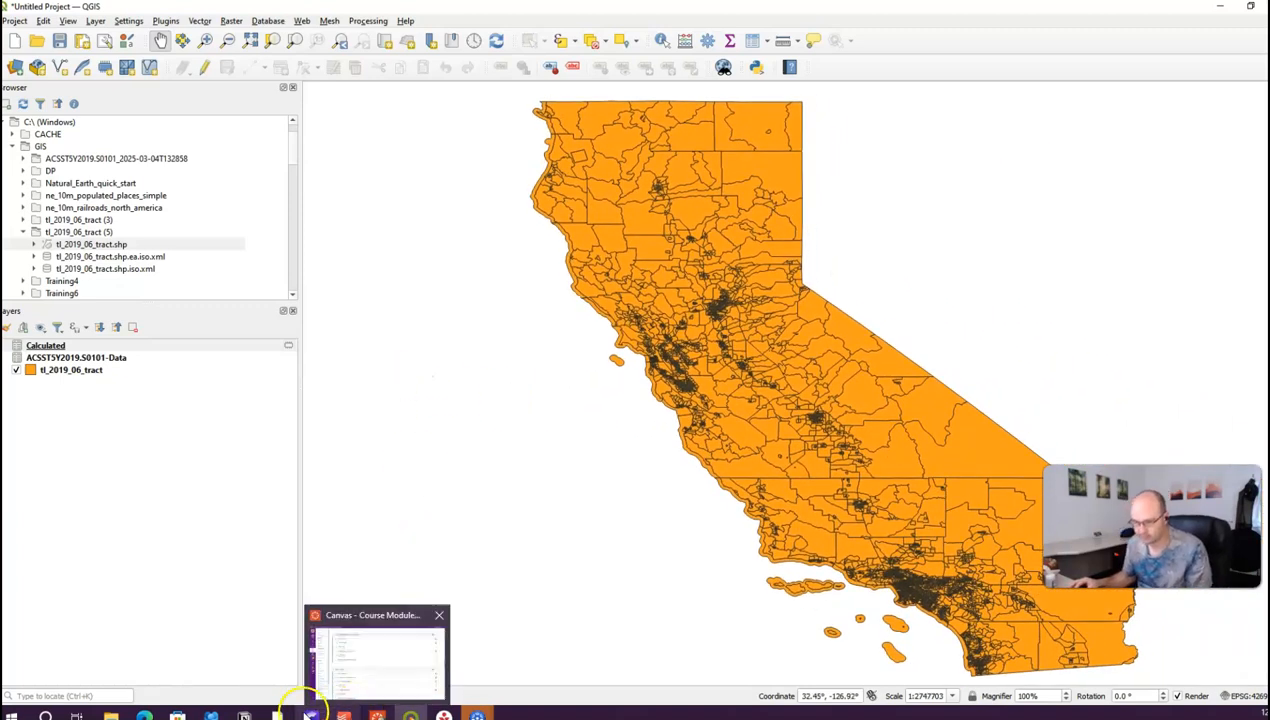
Step: Reopen the Processing Toolbox, search 'Join', and select Join attributes by field value
mouse_move(111, 714)
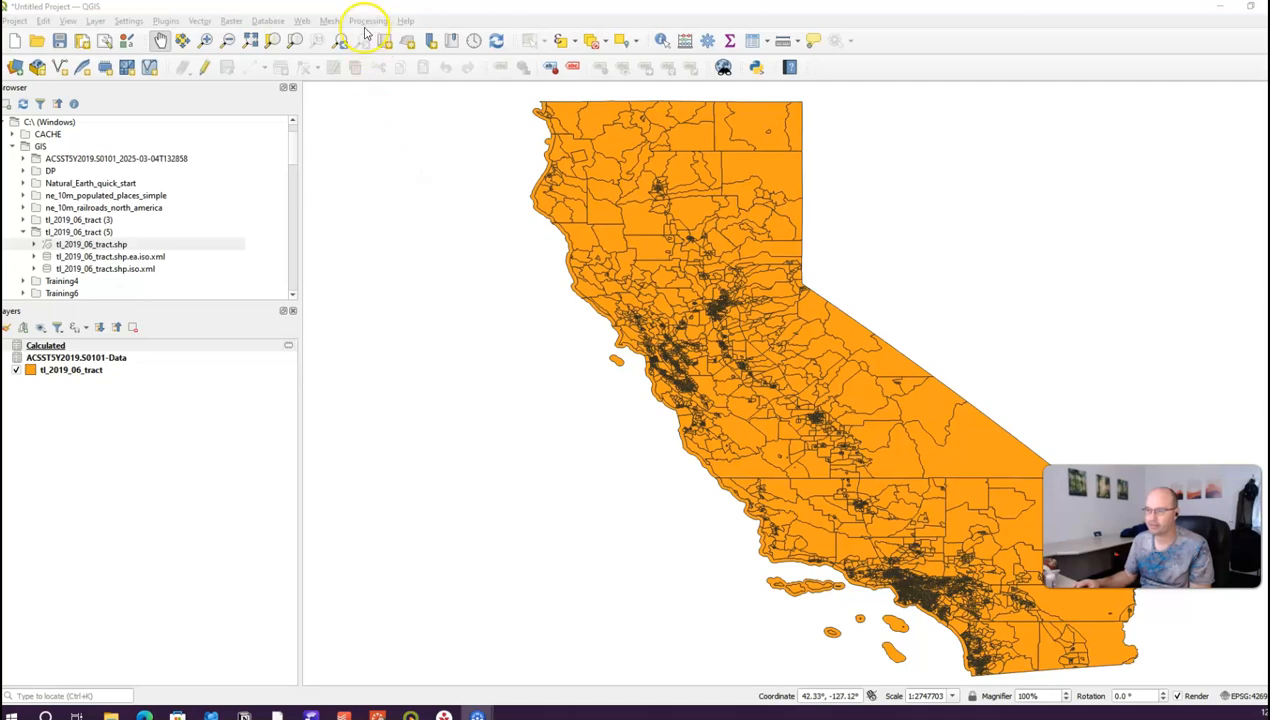
click(366, 22)
click(370, 36)
click(453, 172)
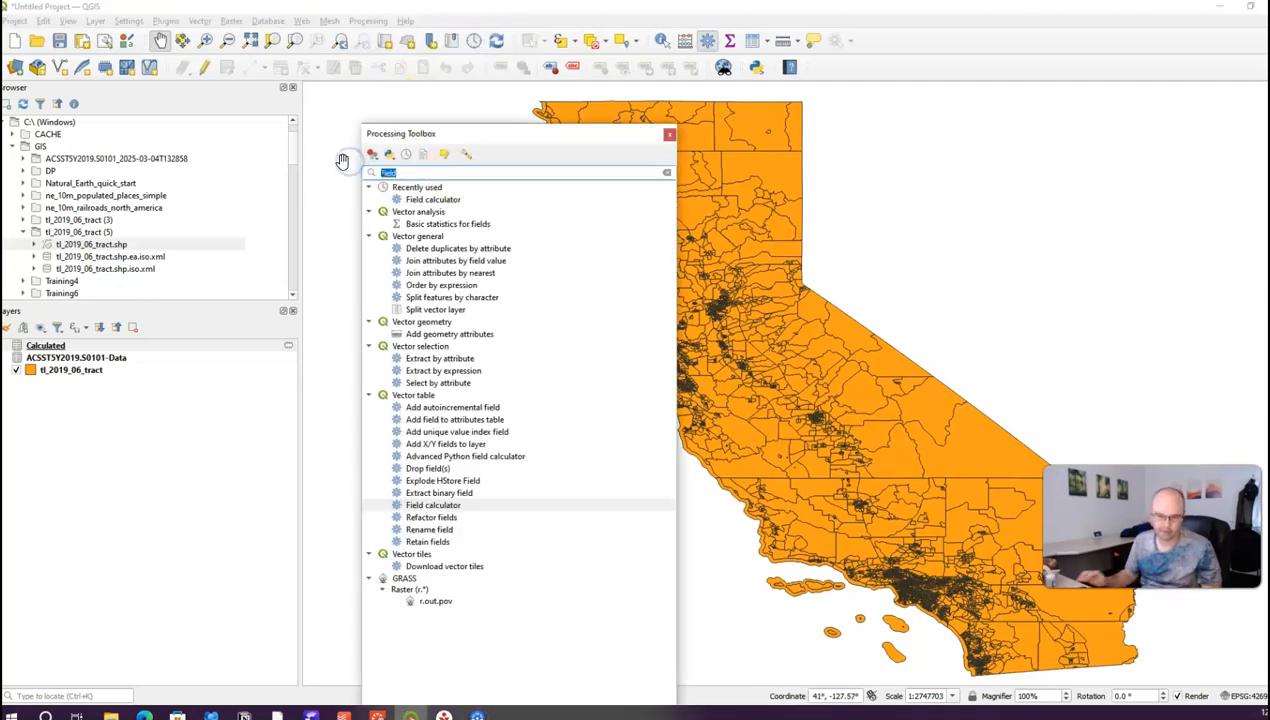
text(Join)
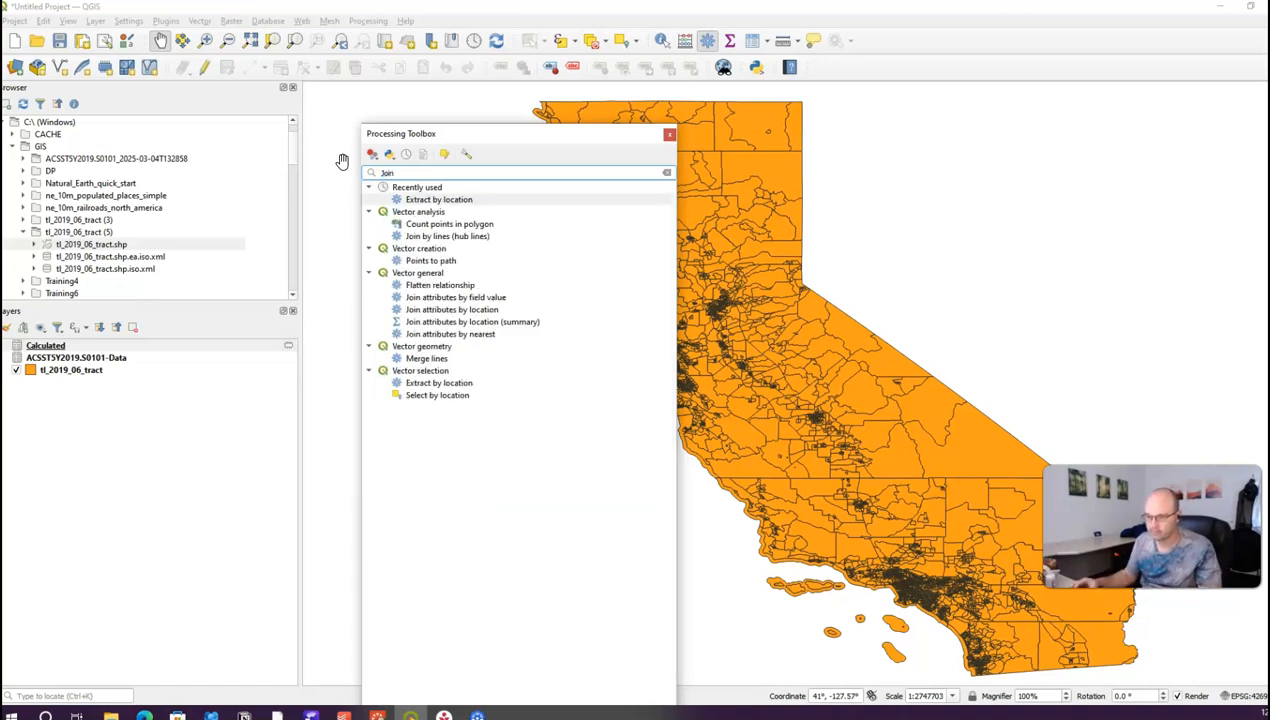
click(486, 299)
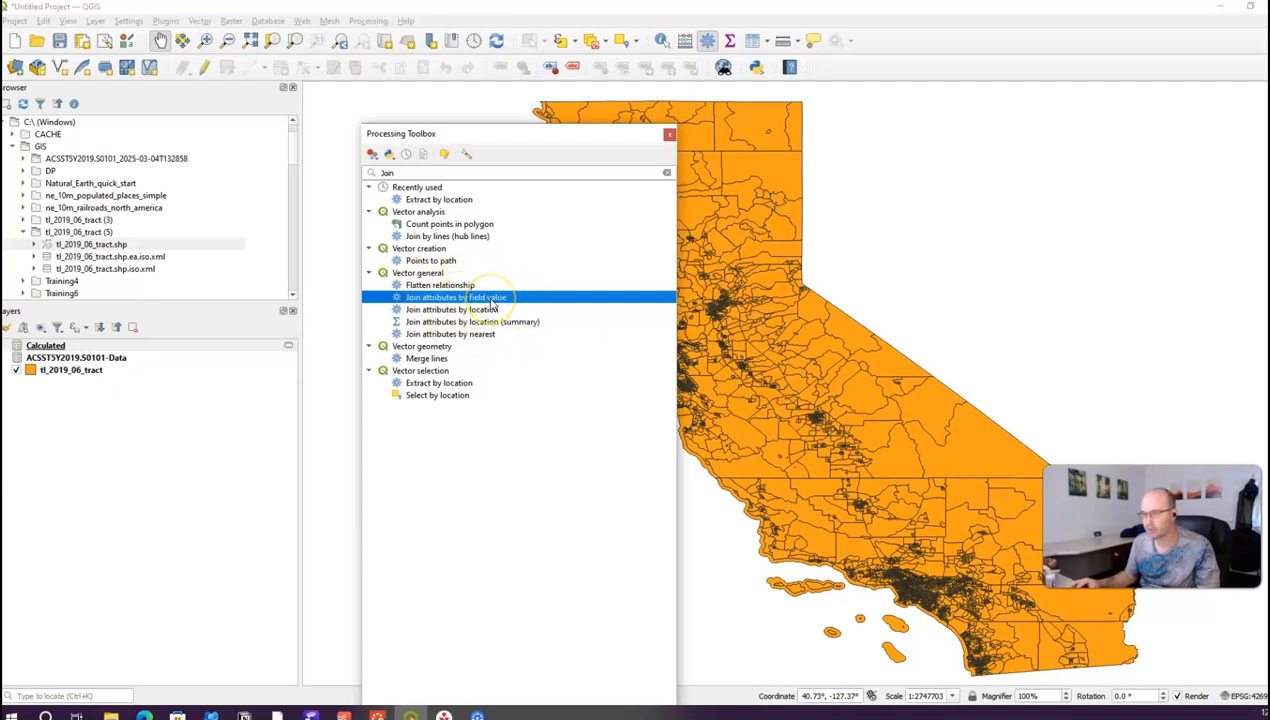
Step: Open Join attributes by field value with tl_2019_06_tract as input and Calculated as layer 2
double_click(494, 299)
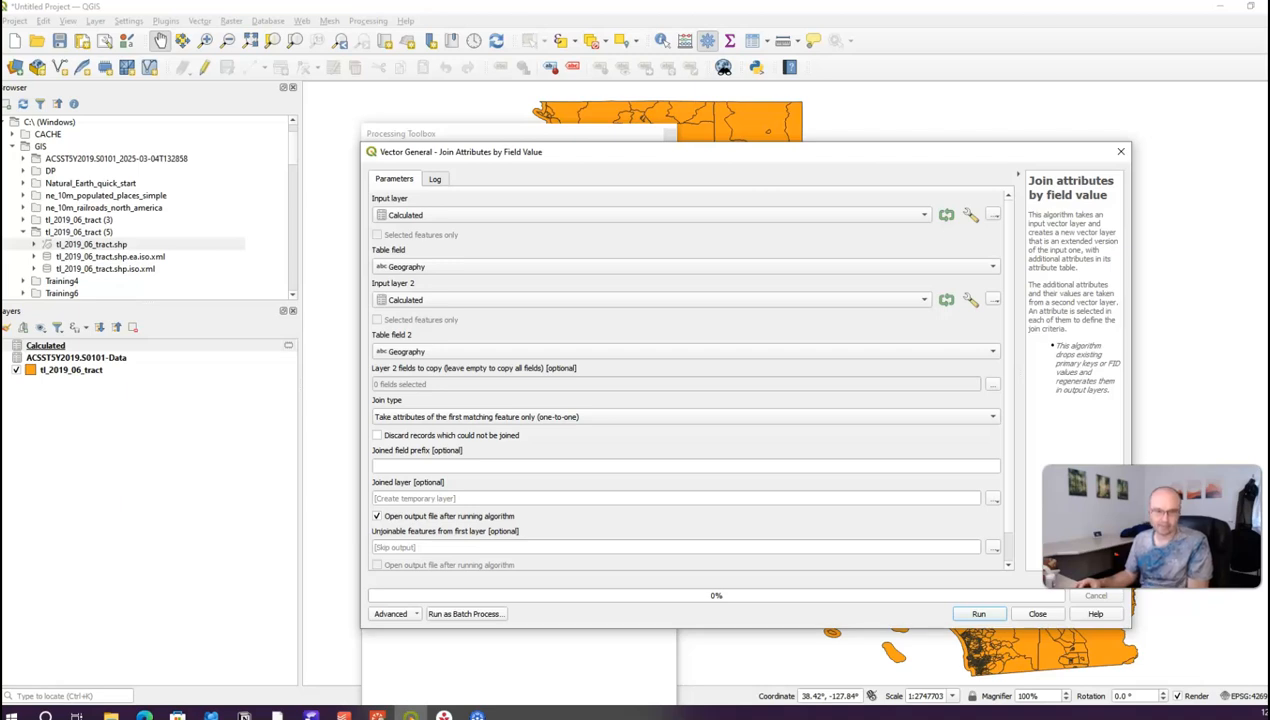
click(539, 213)
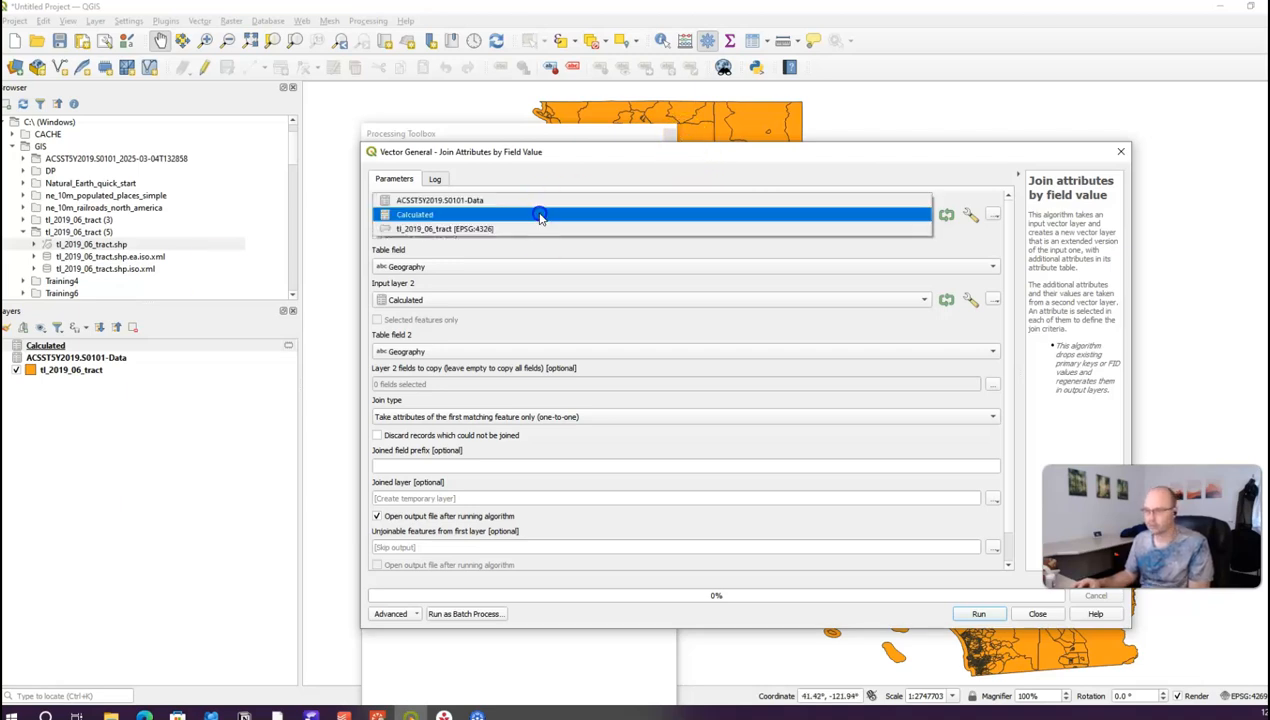
click(443, 229)
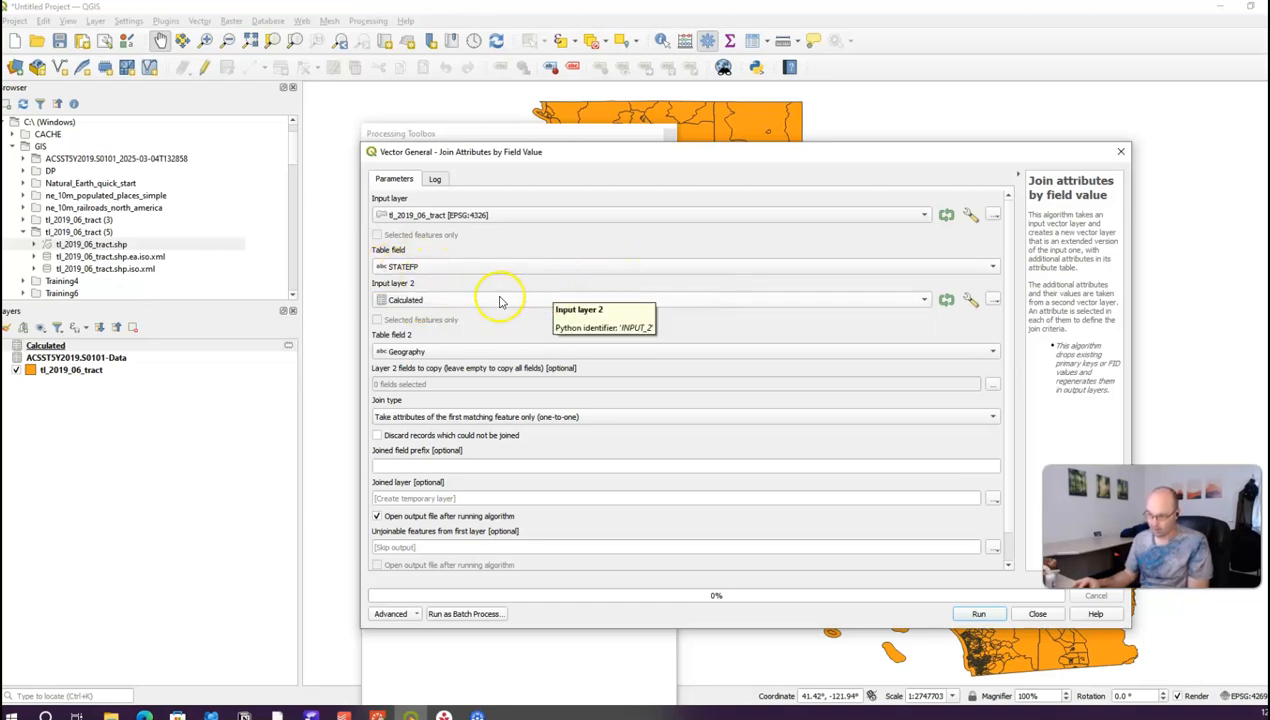
click(483, 302)
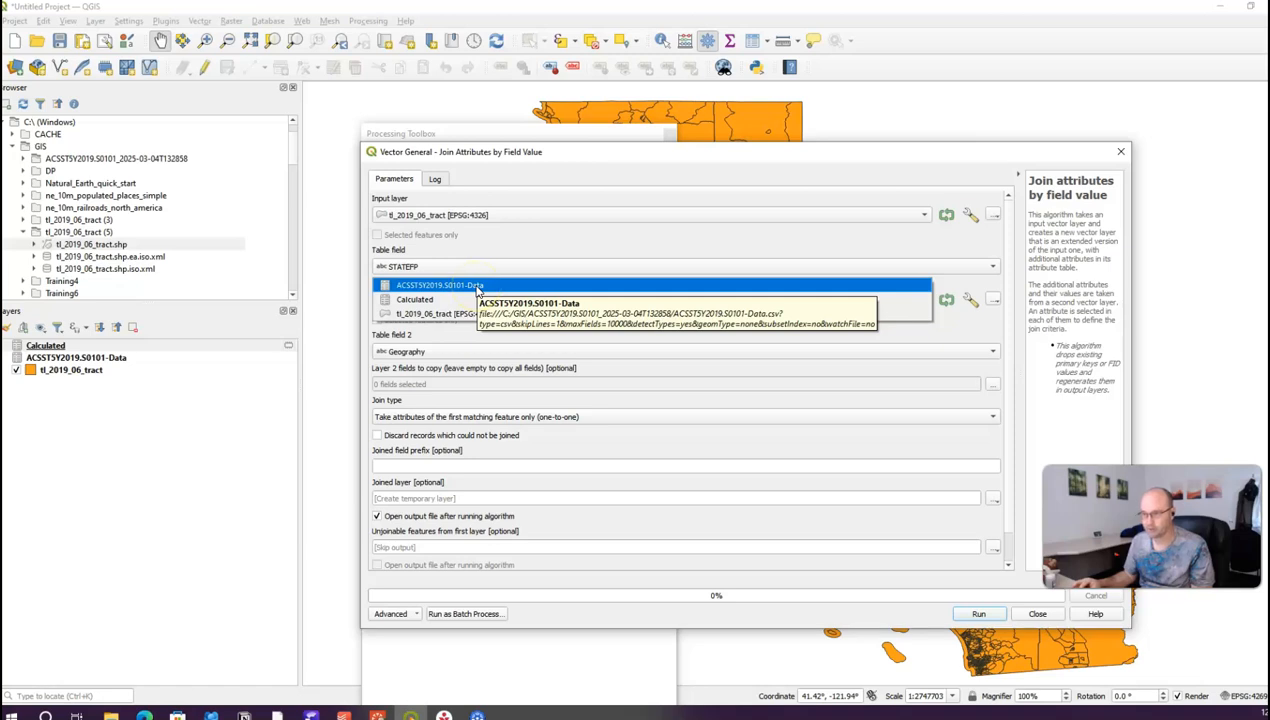
click(456, 302)
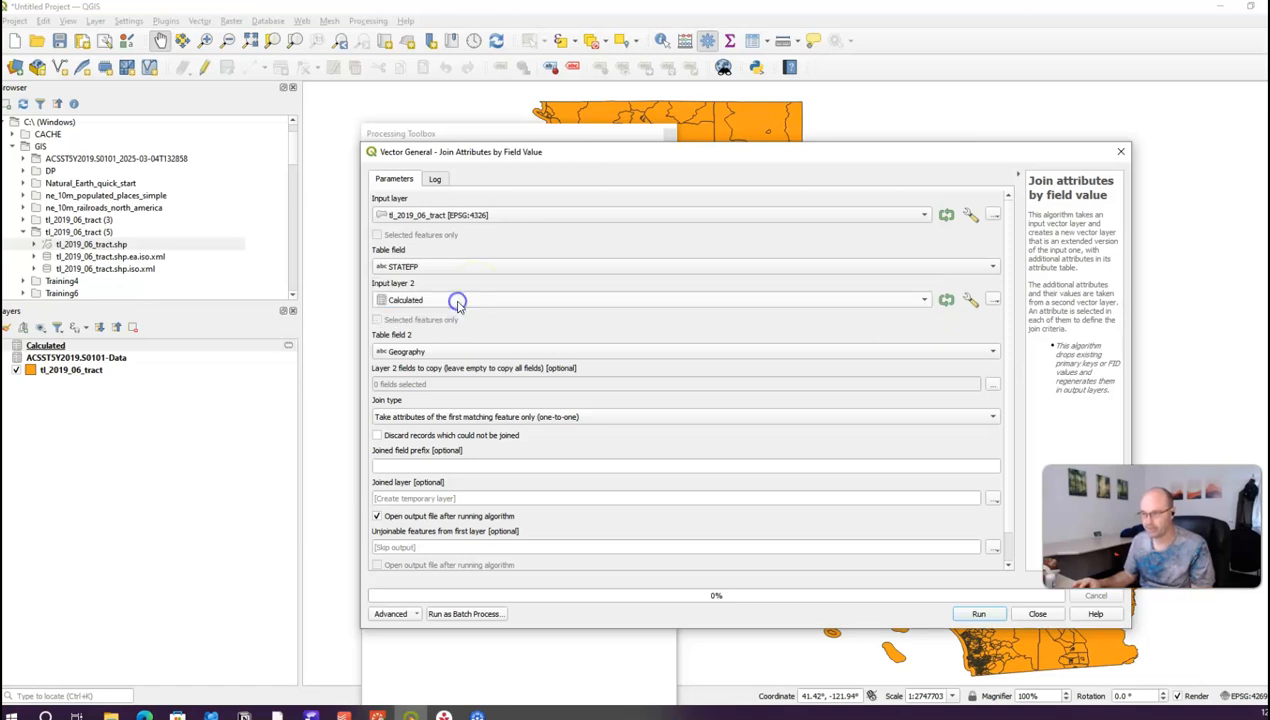
Step: Set Table field 2 to geoid and bring up the fields-to-copy list
click(446, 351)
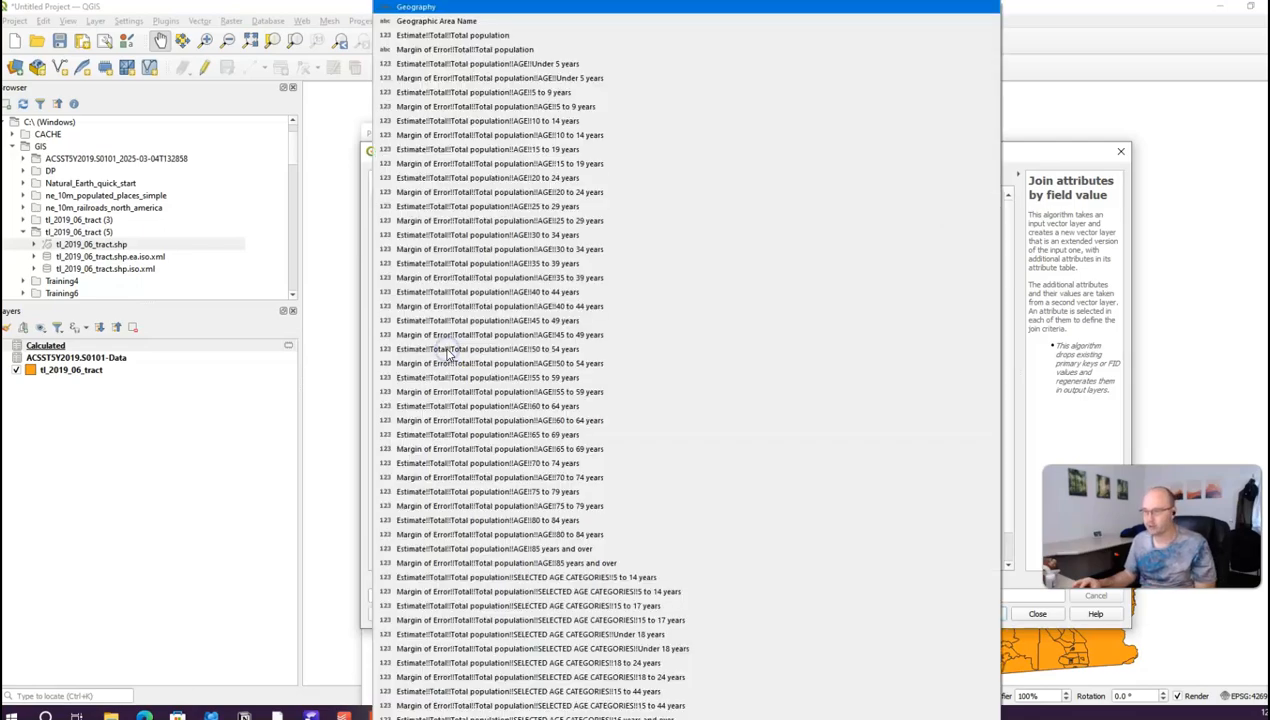
scroll(465, 360, down, 20)
scroll(522, 460, down, 20)
scroll(540, 520, down, 20)
scroll(548, 541, down, 20)
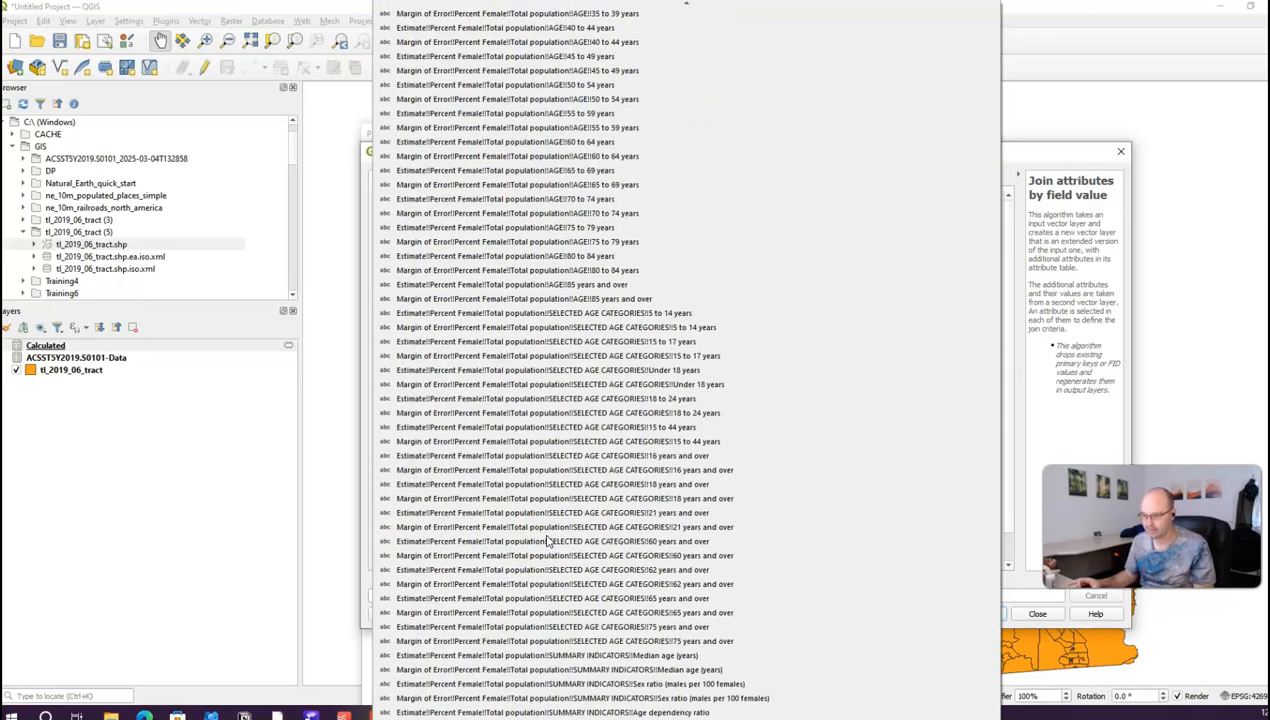
scroll(548, 541, down, 4)
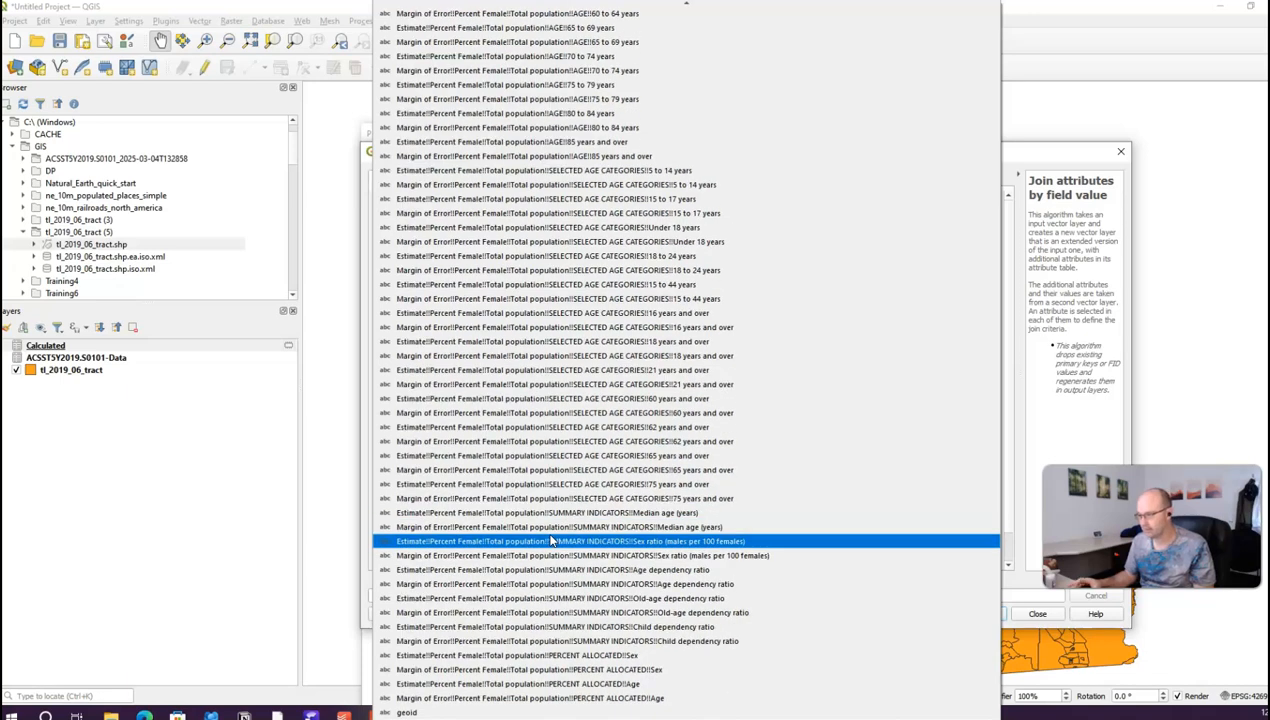
click(519, 711)
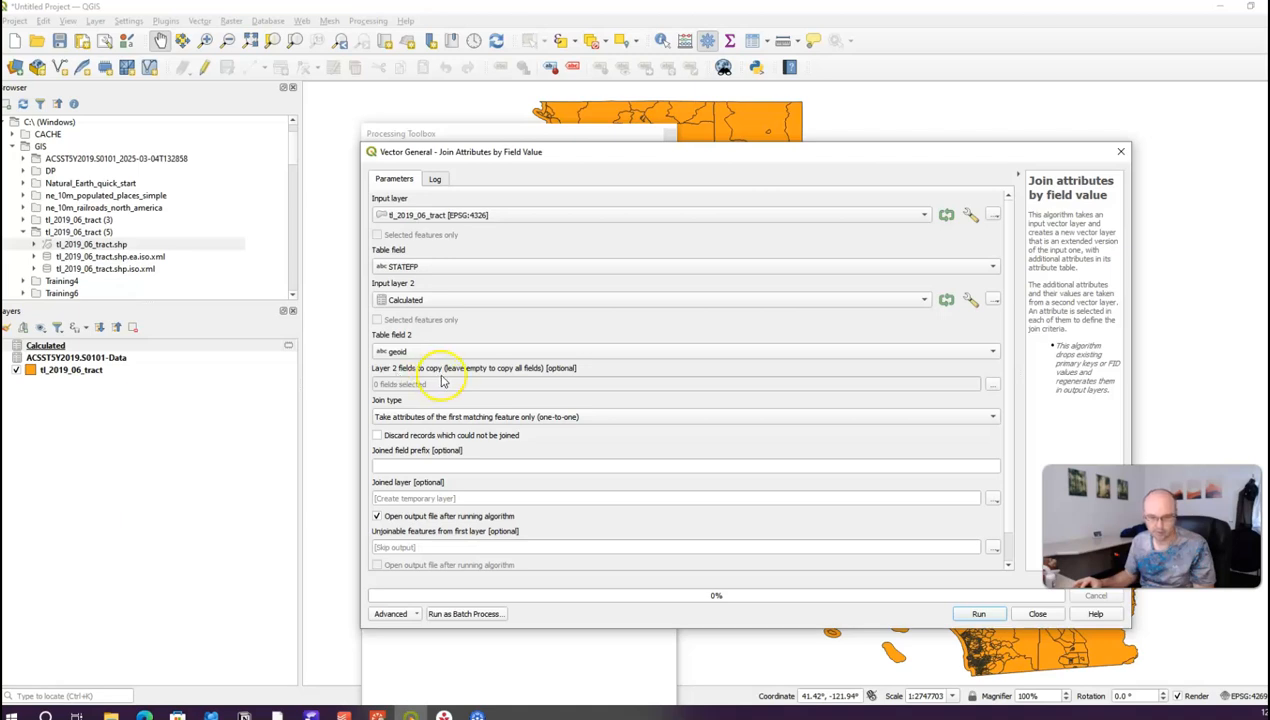
click(992, 384)
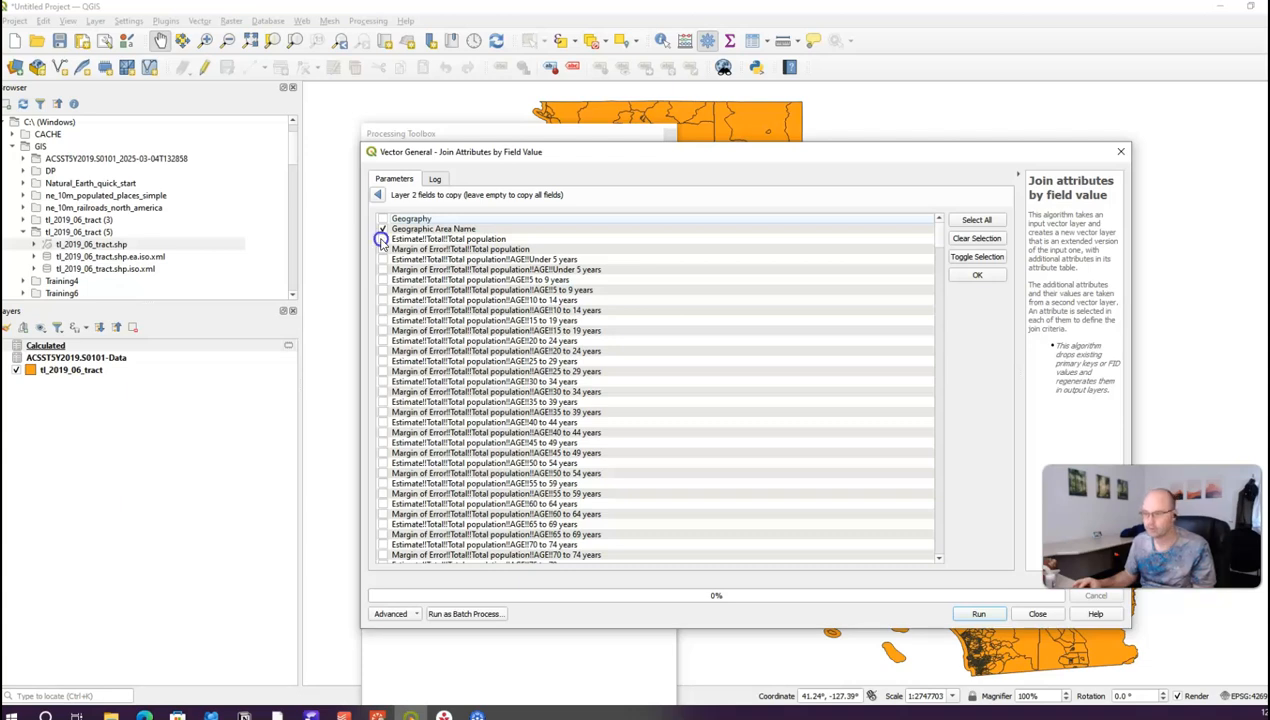
Step: Copy Geographic Area Name, Estimate!!Total!!Total population and geoid as the joined fields
click(383, 240)
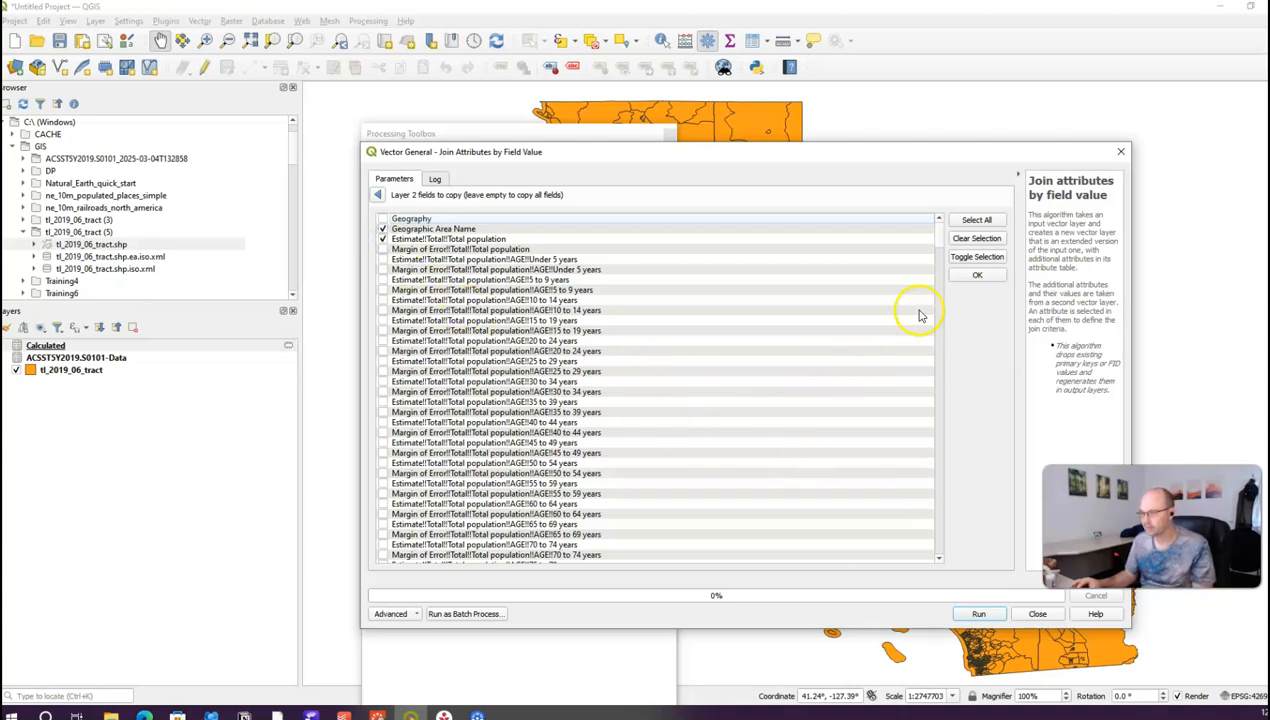
drag(940, 245, 940, 567)
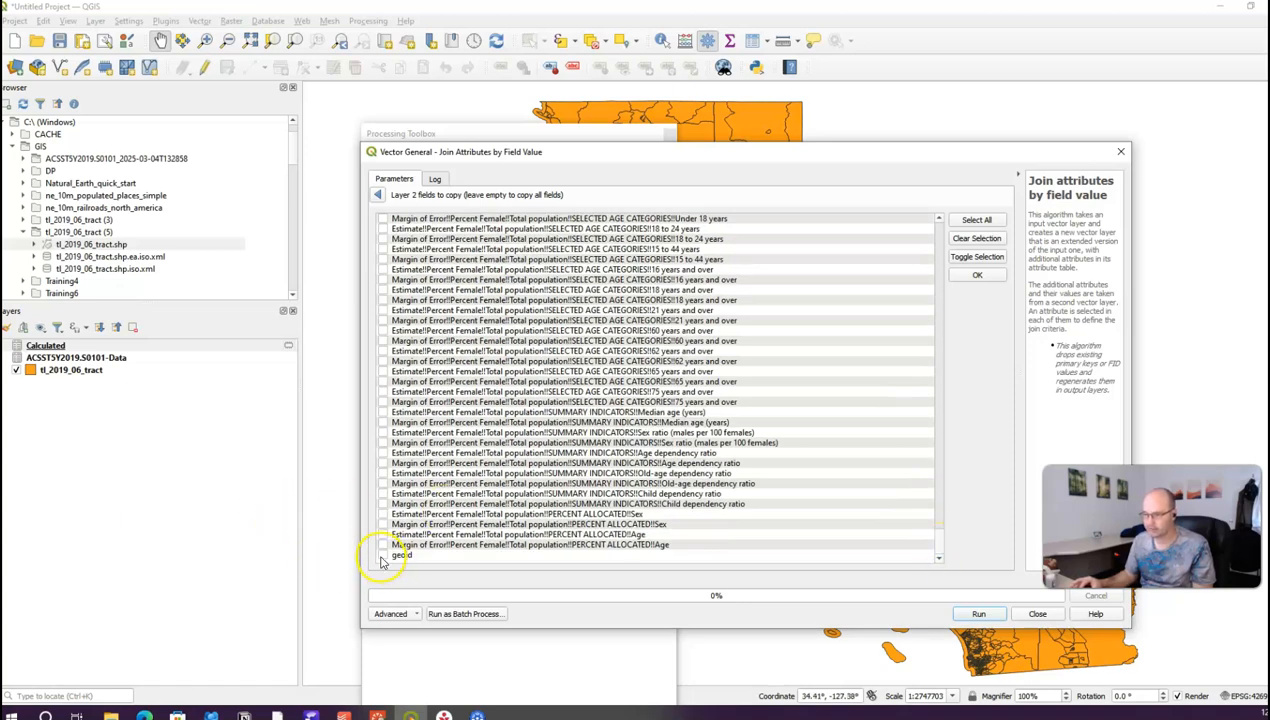
drag(935, 547, 941, 207)
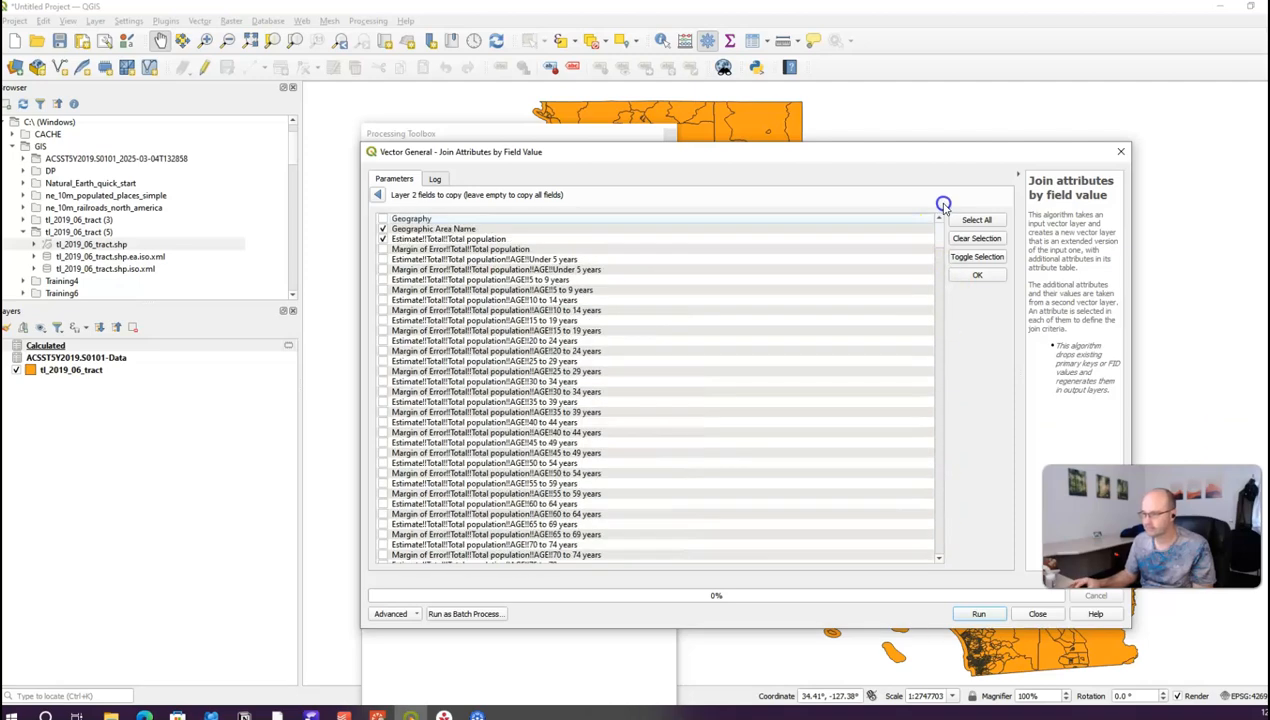
click(980, 277)
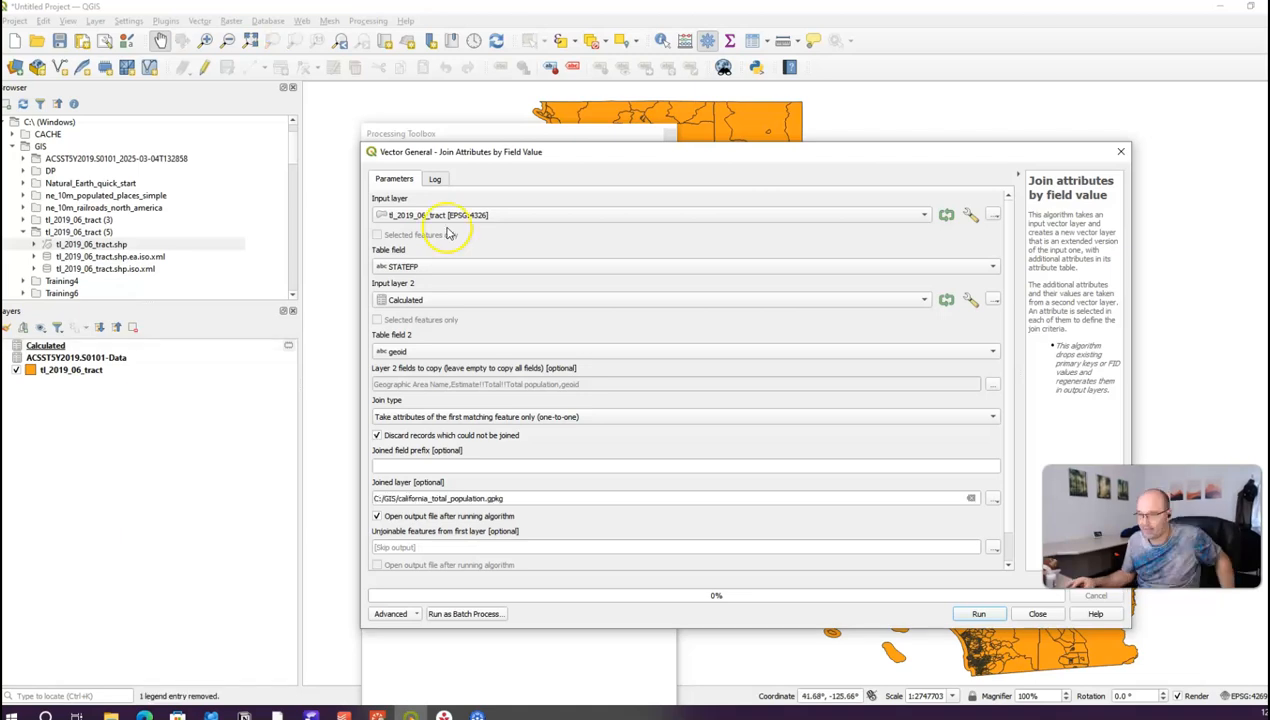
Step: Set the tract layer's join table field to GEOID
click(461, 267)
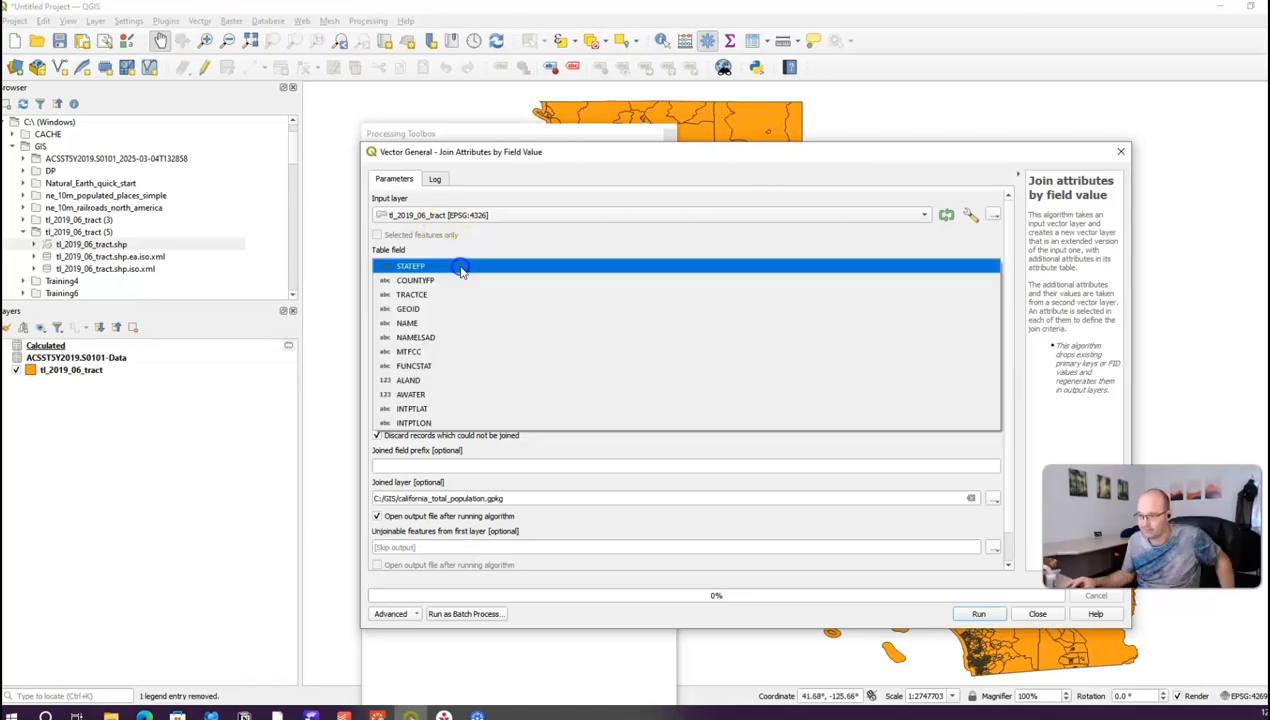
click(450, 309)
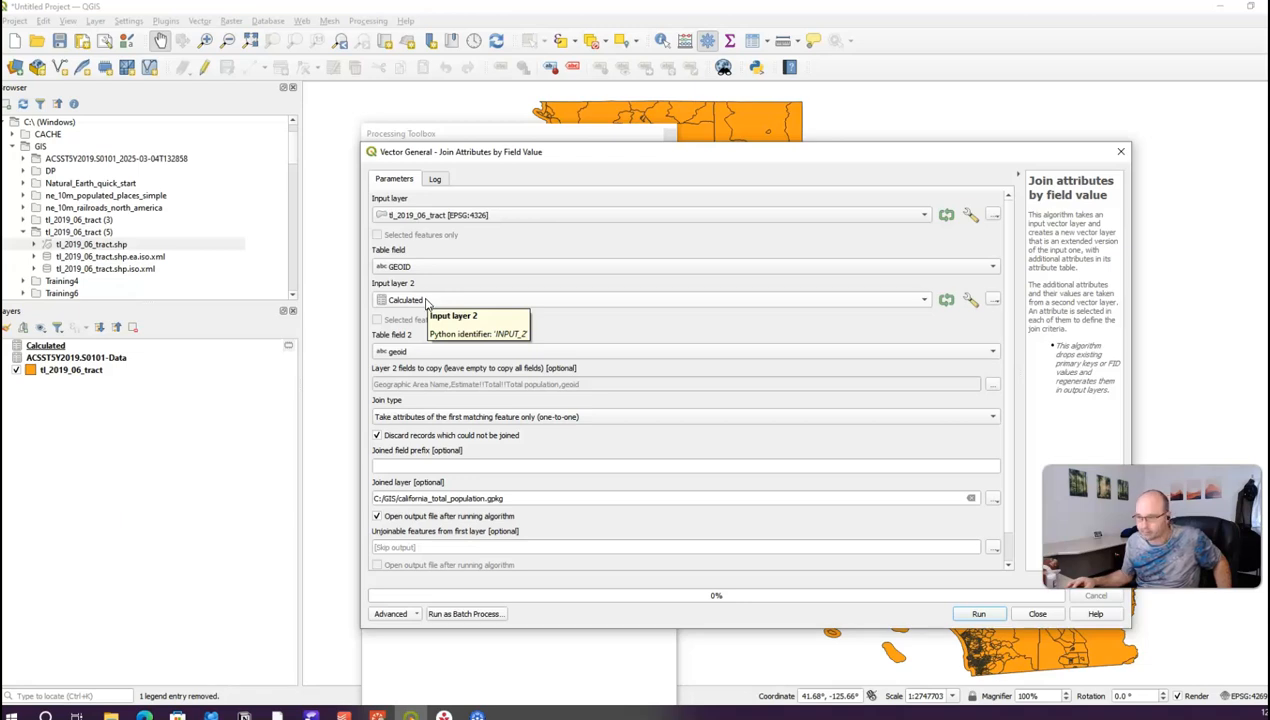
click(409, 356)
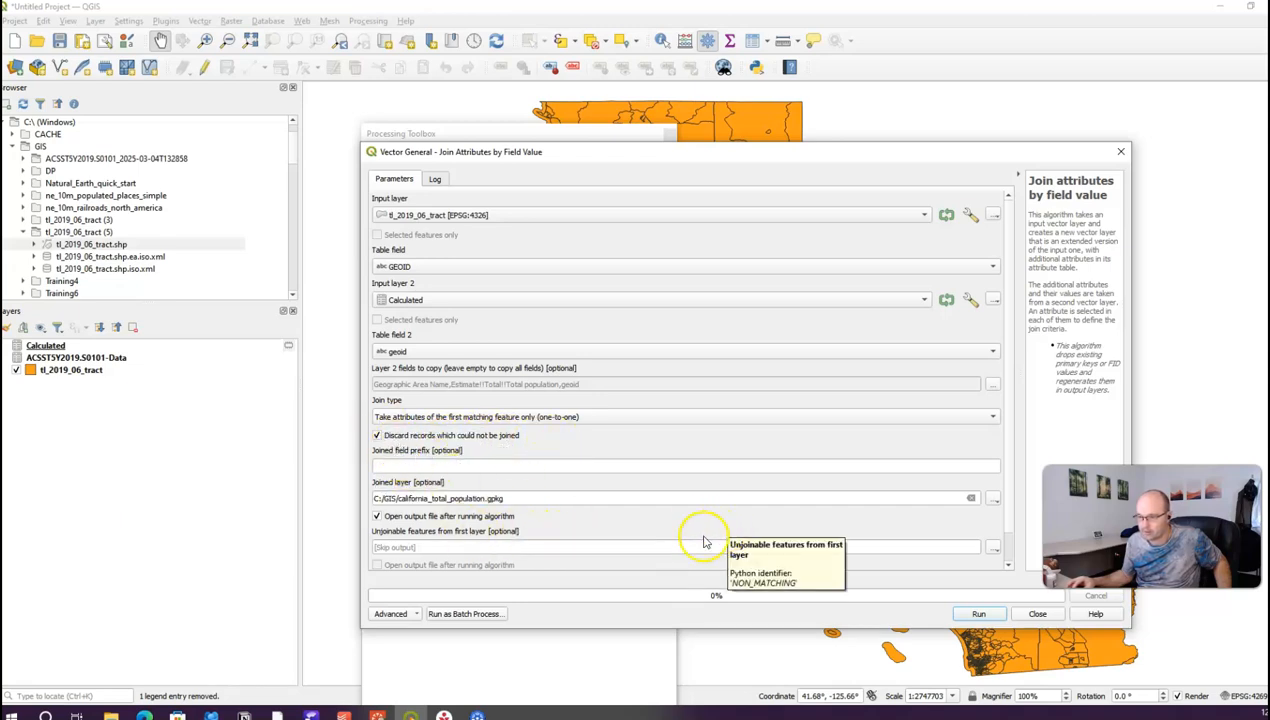
Step: Edit the file name part of the Joined layer output path
click(396, 498)
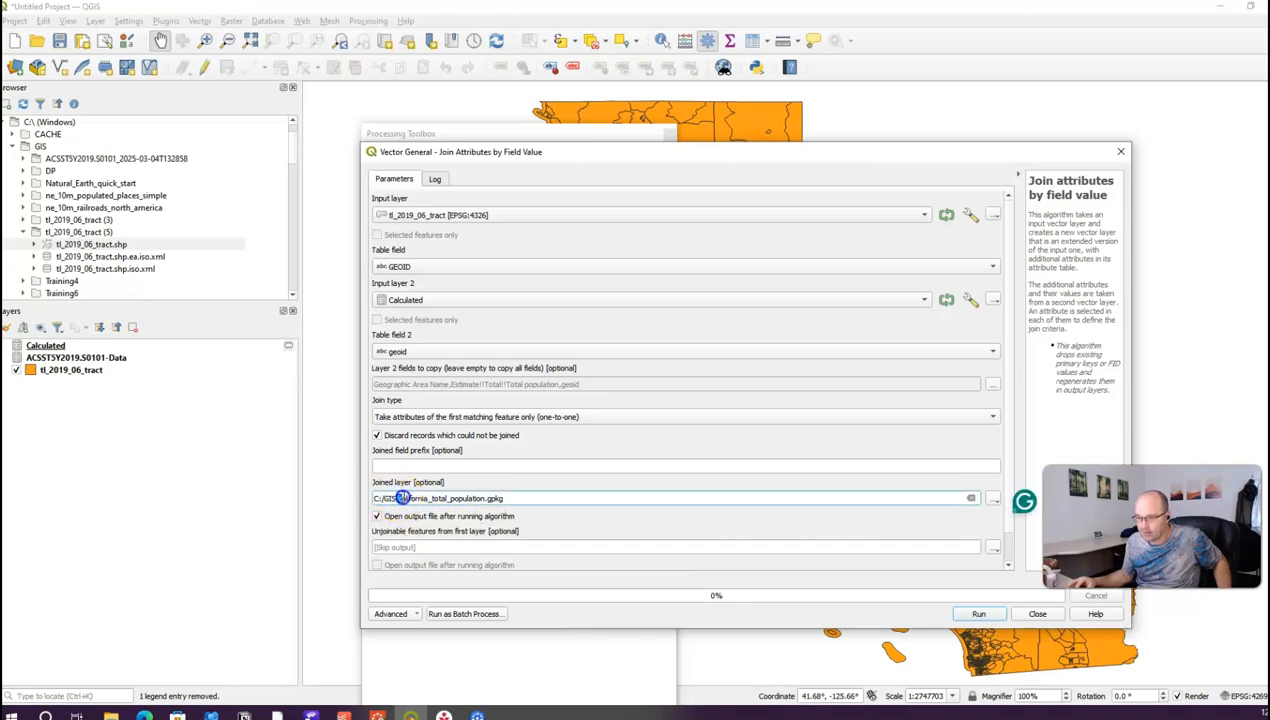
drag(397, 498, 486, 498)
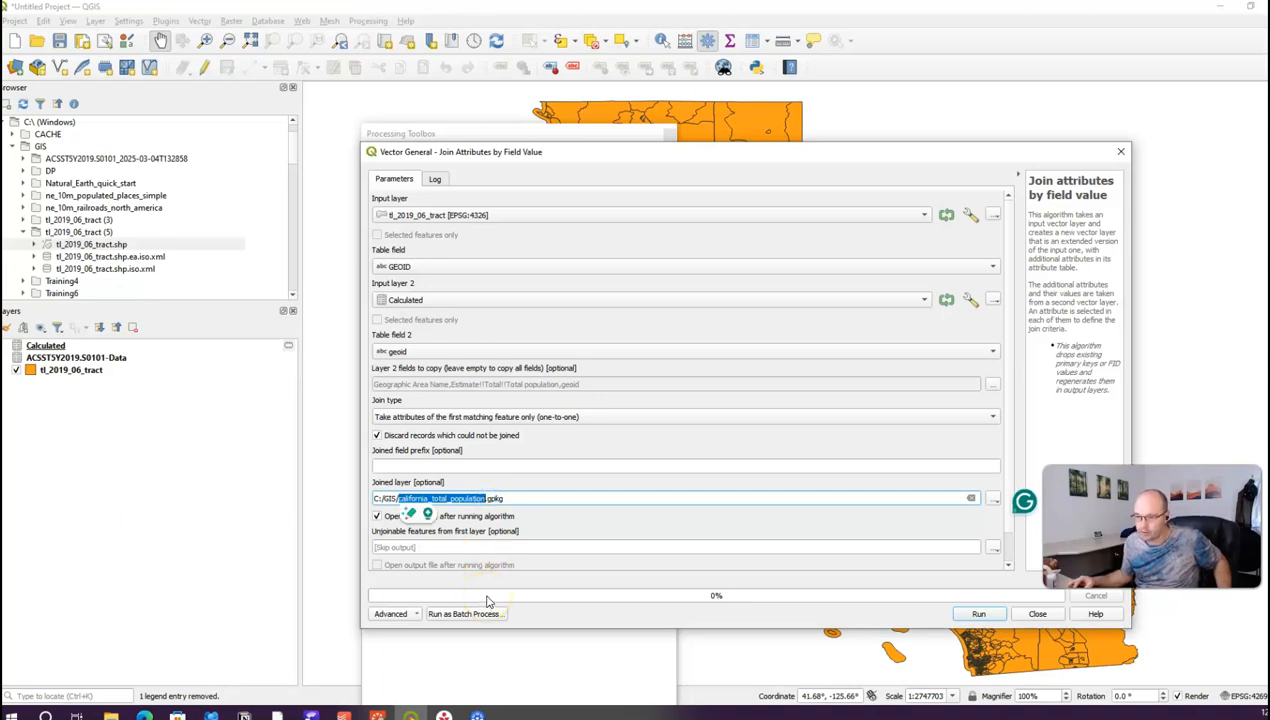
click(568, 511)
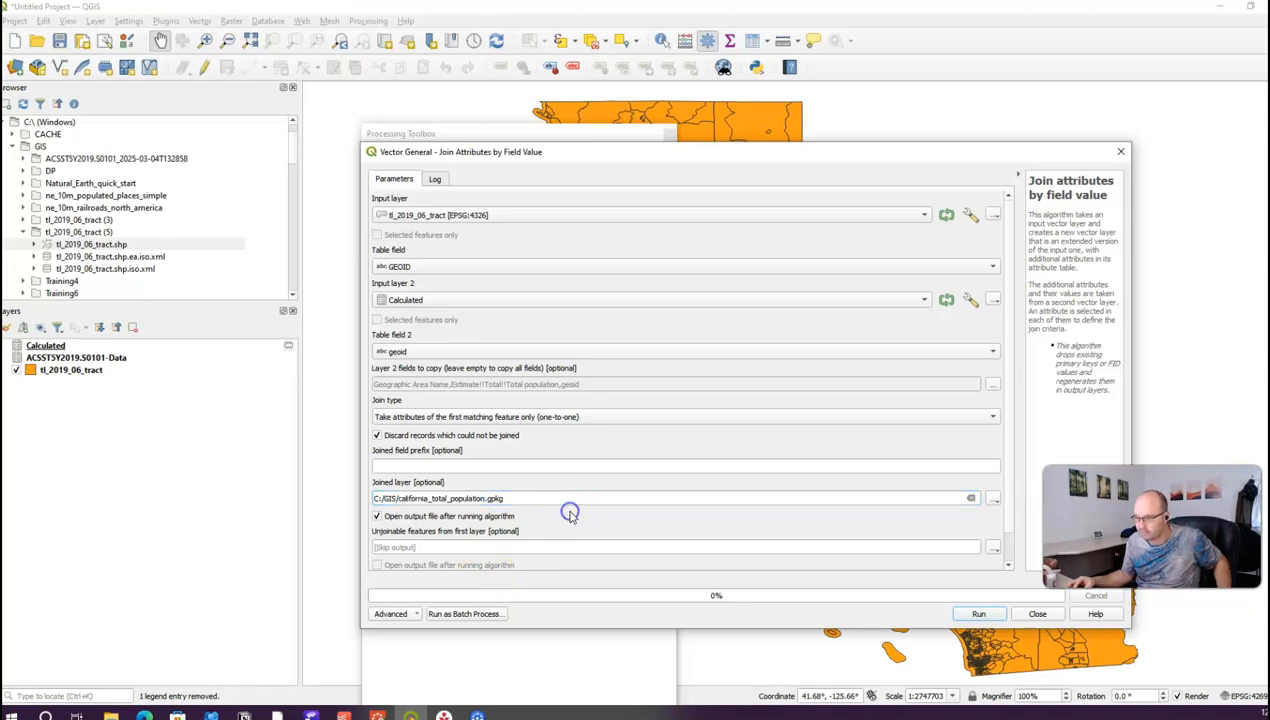
Step: Save the join output to california_total_population.gpkg, overwrite the existing file, and run the join
click(991, 498)
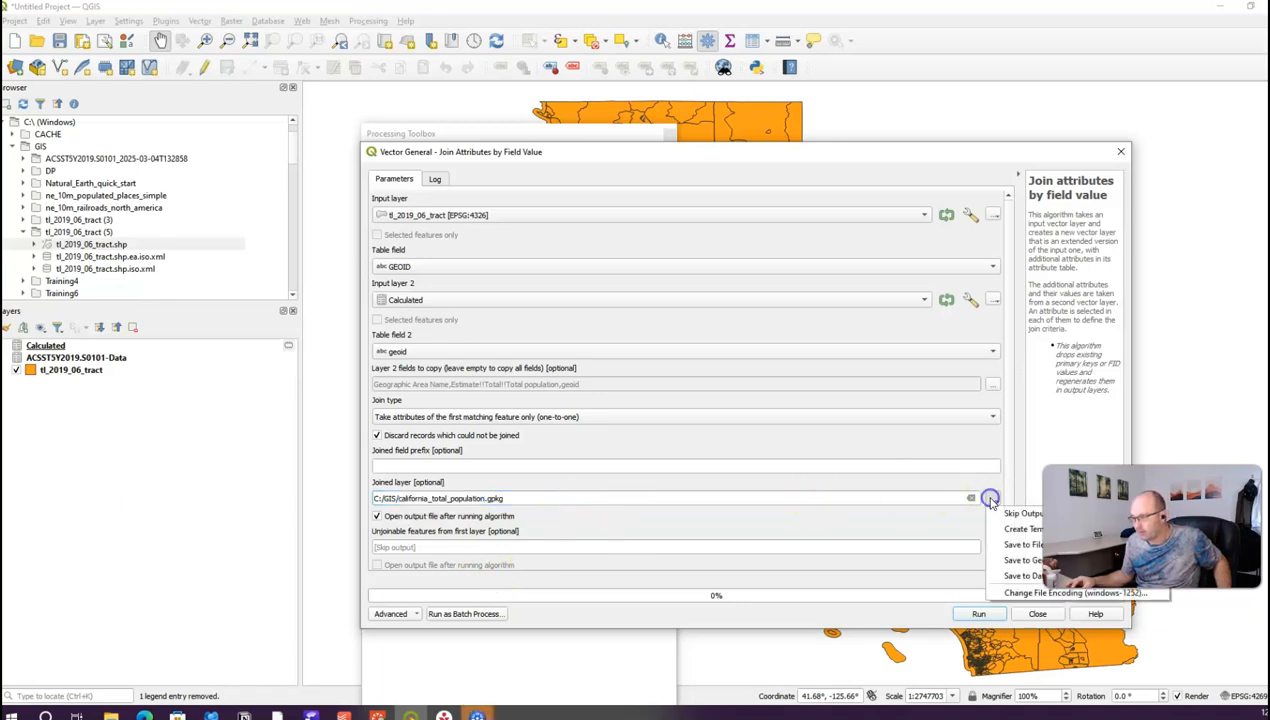
click(1000, 548)
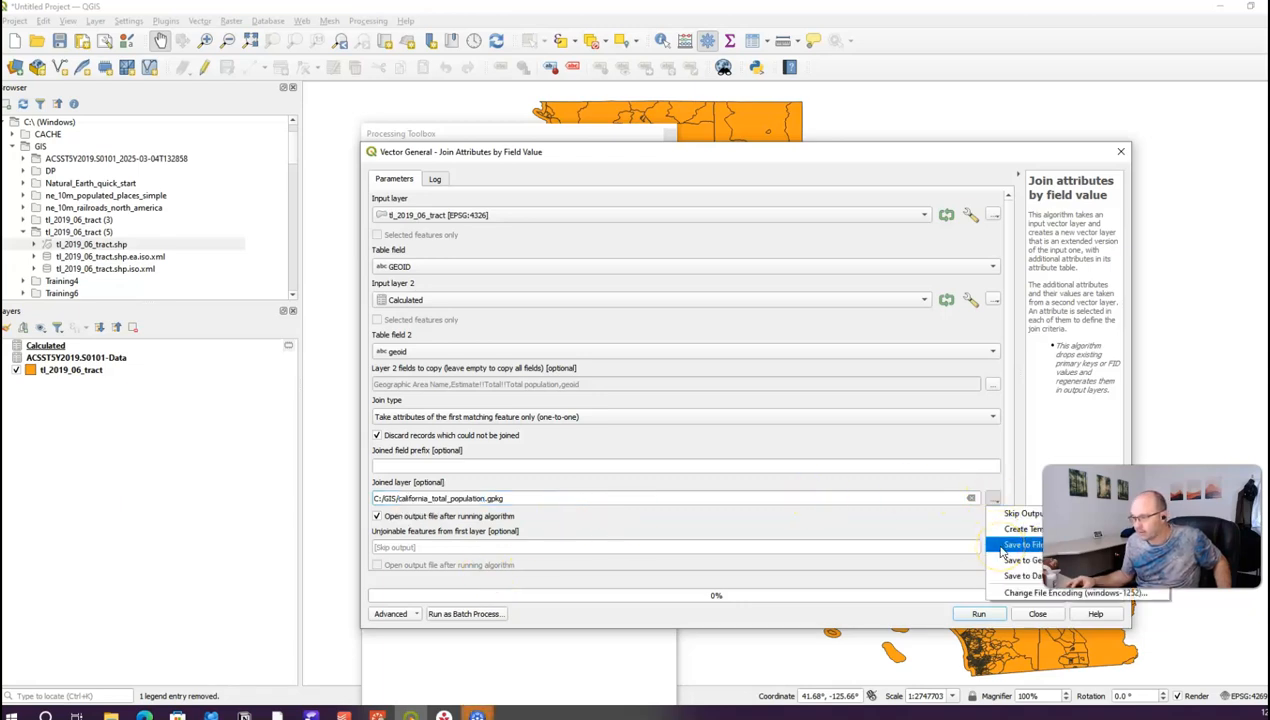
click(916, 516)
click(994, 498)
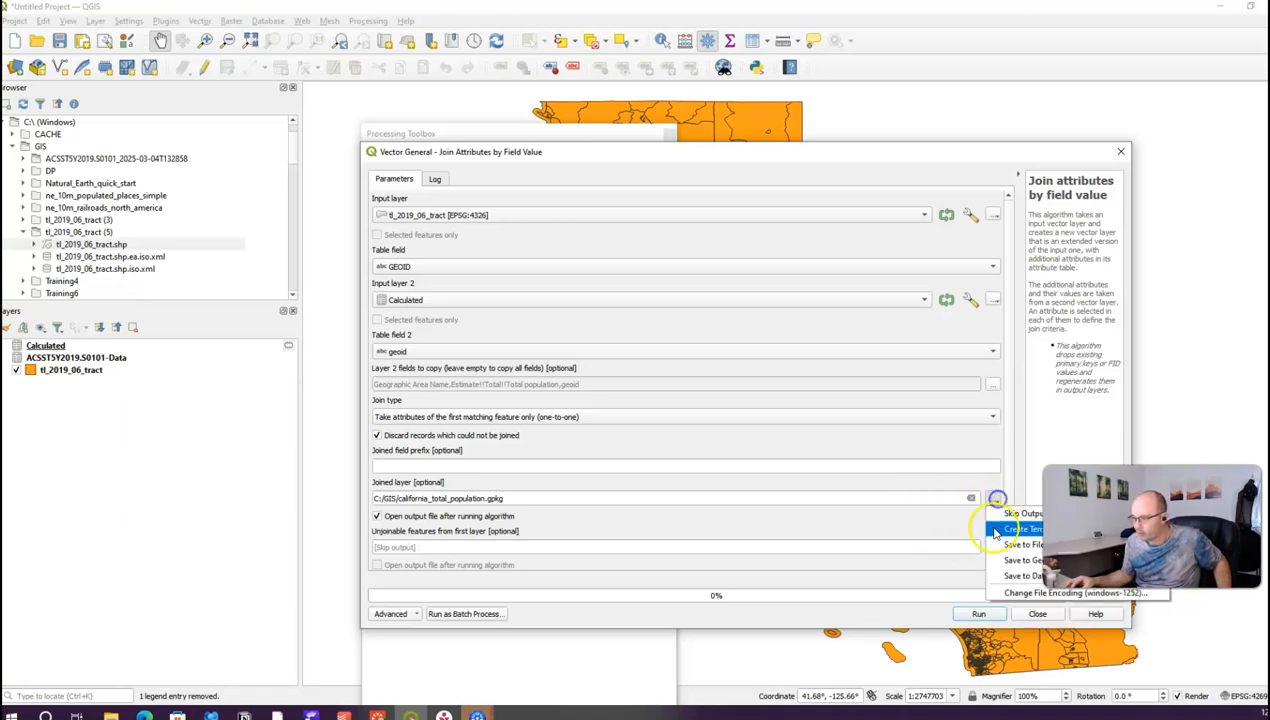
click(1003, 546)
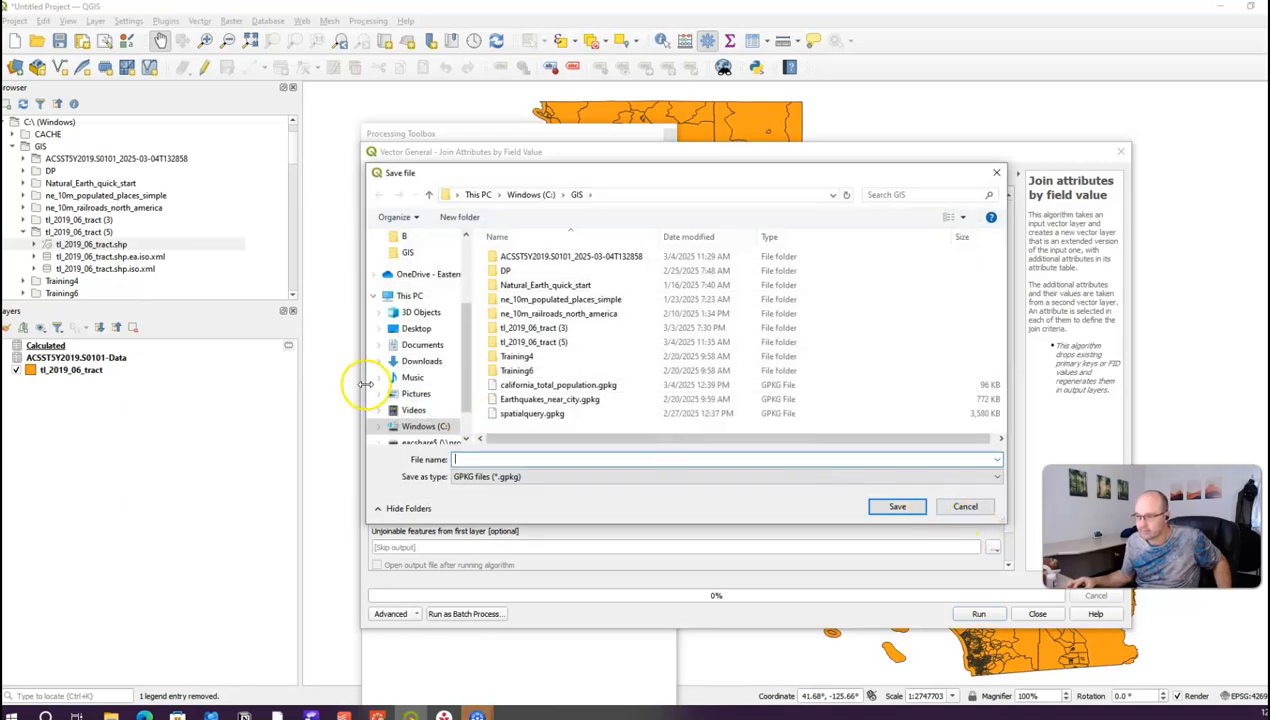
click(555, 385)
click(893, 507)
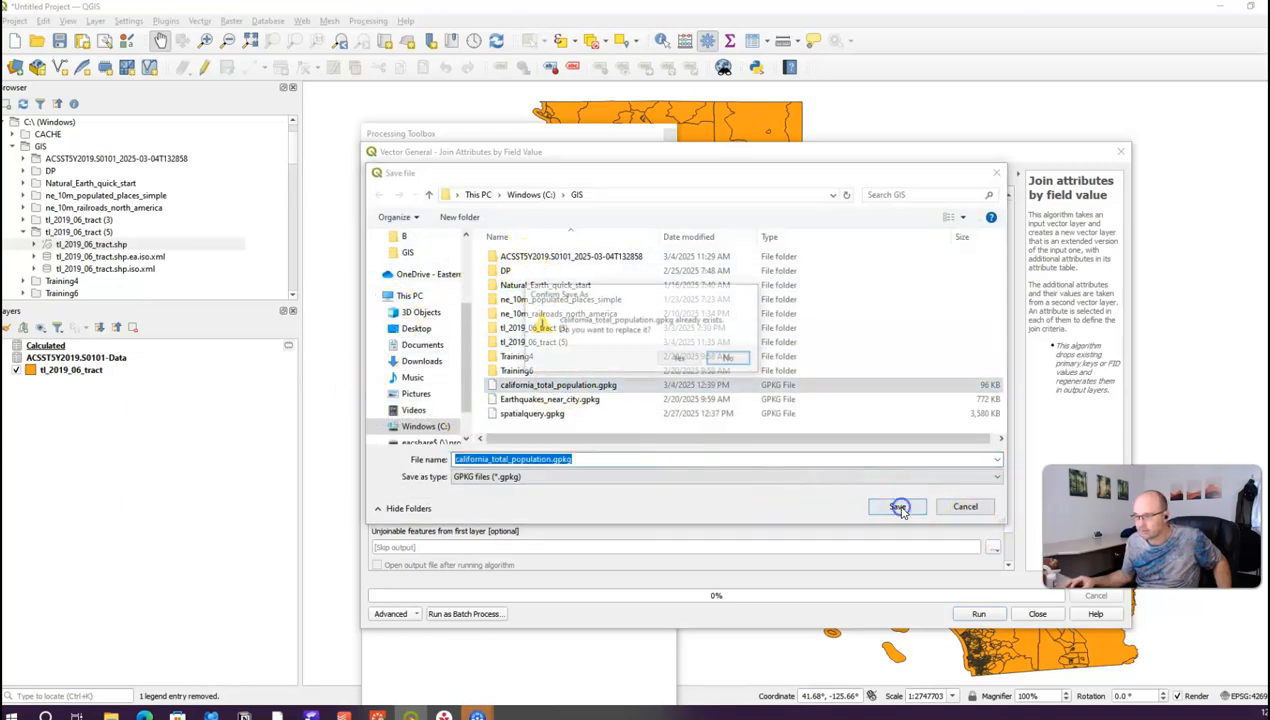
click(679, 361)
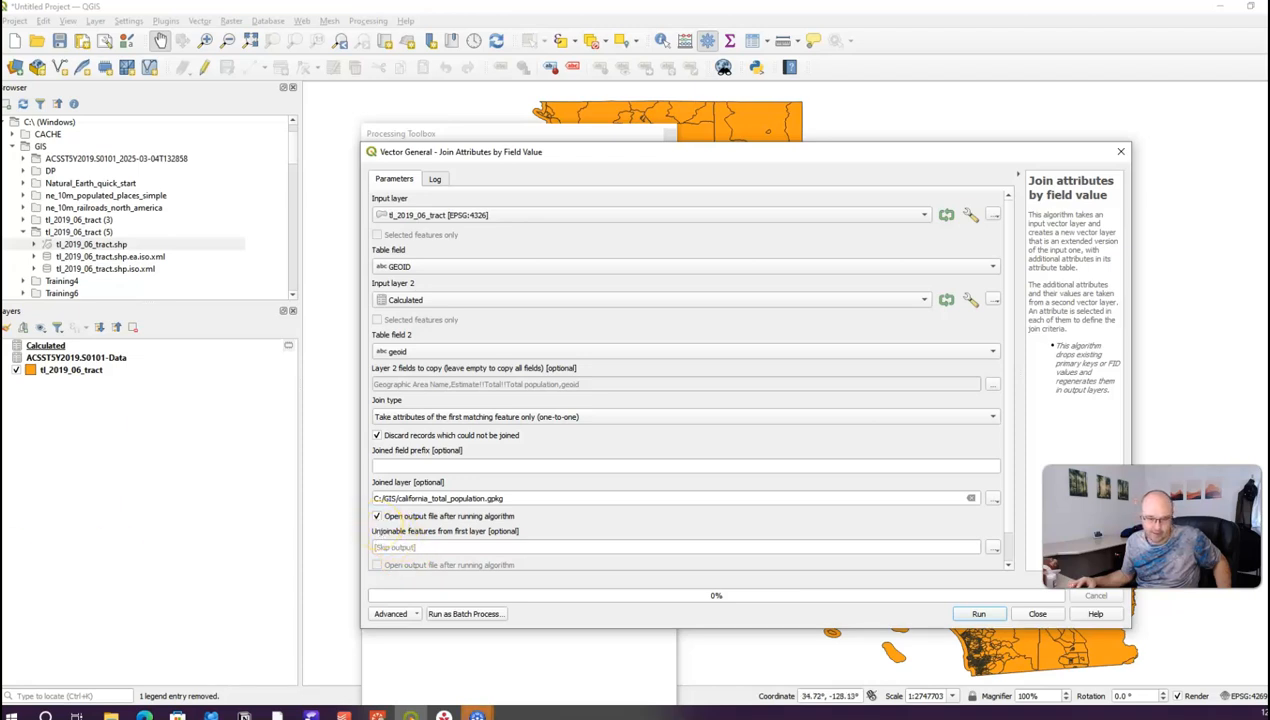
click(977, 613)
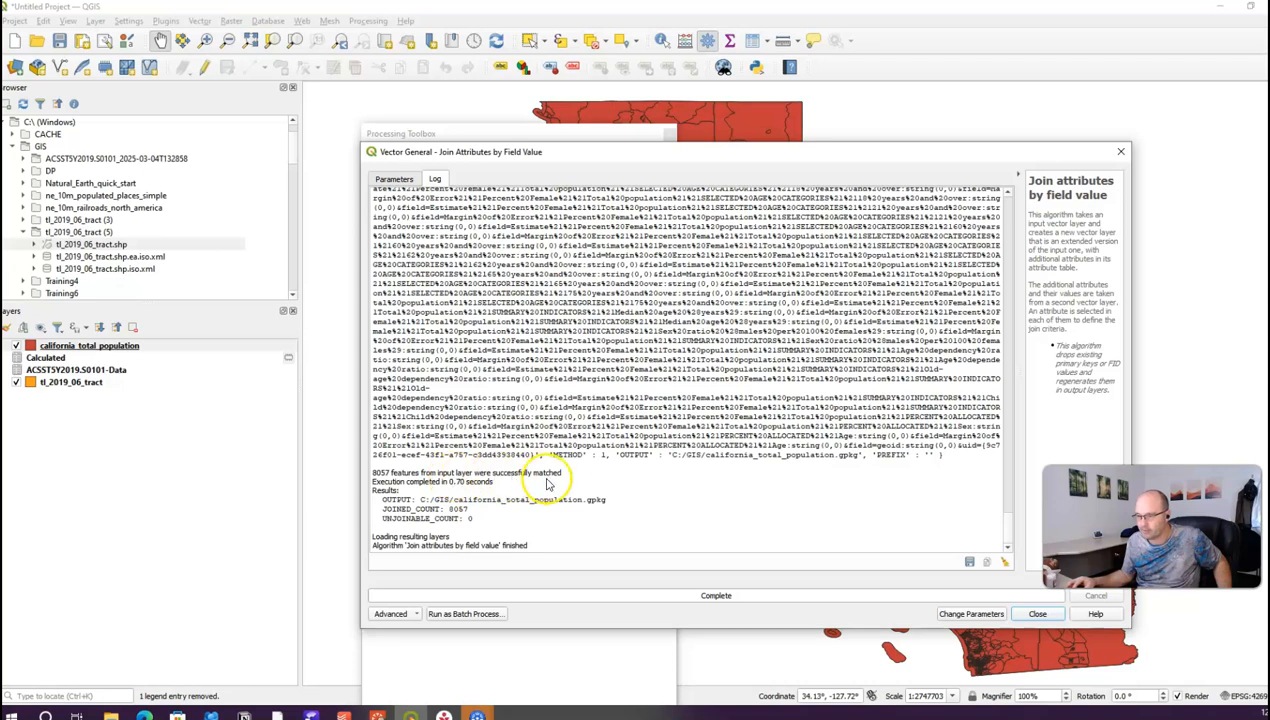
Step: Close the join tool and inspect the population values in california_total_population's attribute table
click(1040, 614)
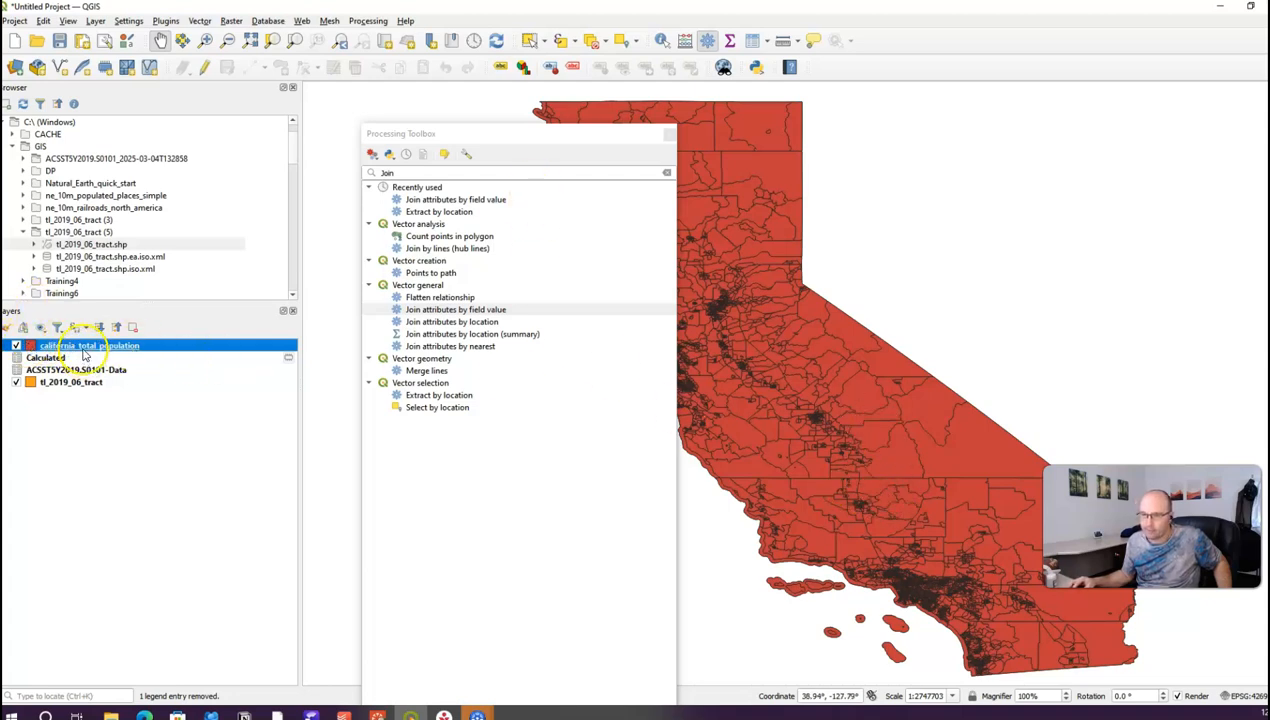
click(752, 40)
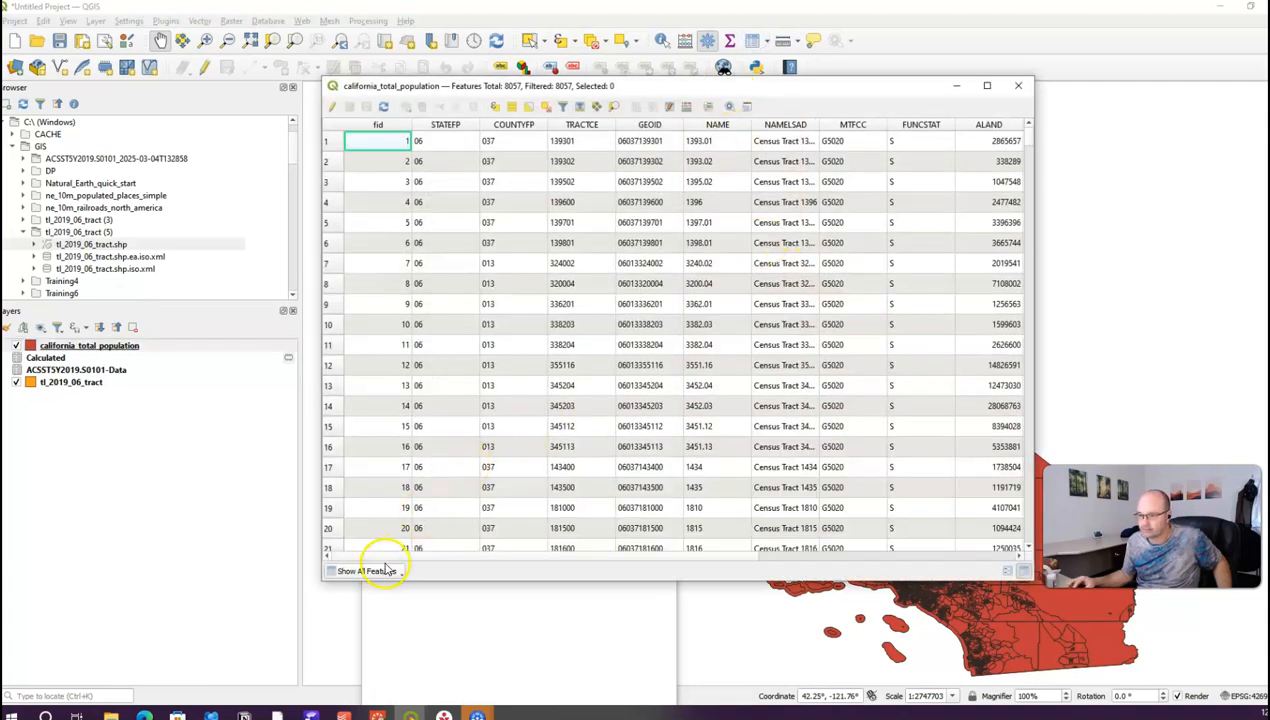
drag(390, 557, 776, 571)
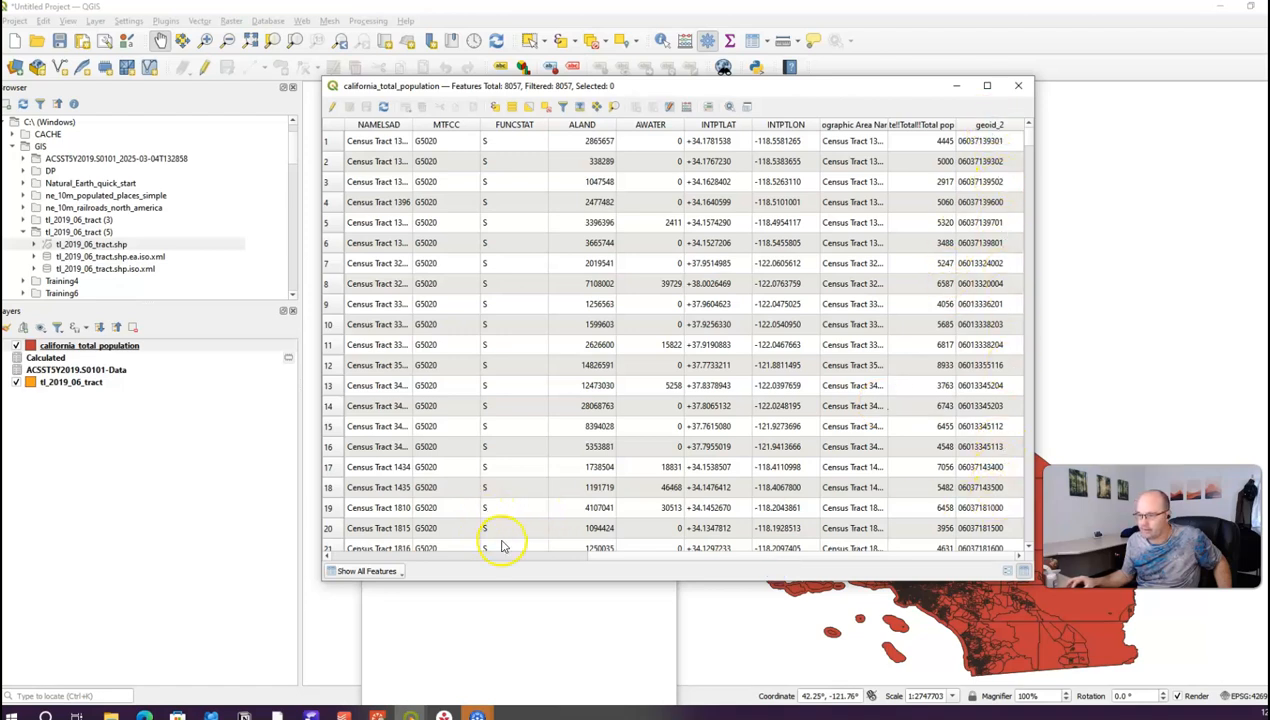
drag(609, 562, 341, 563)
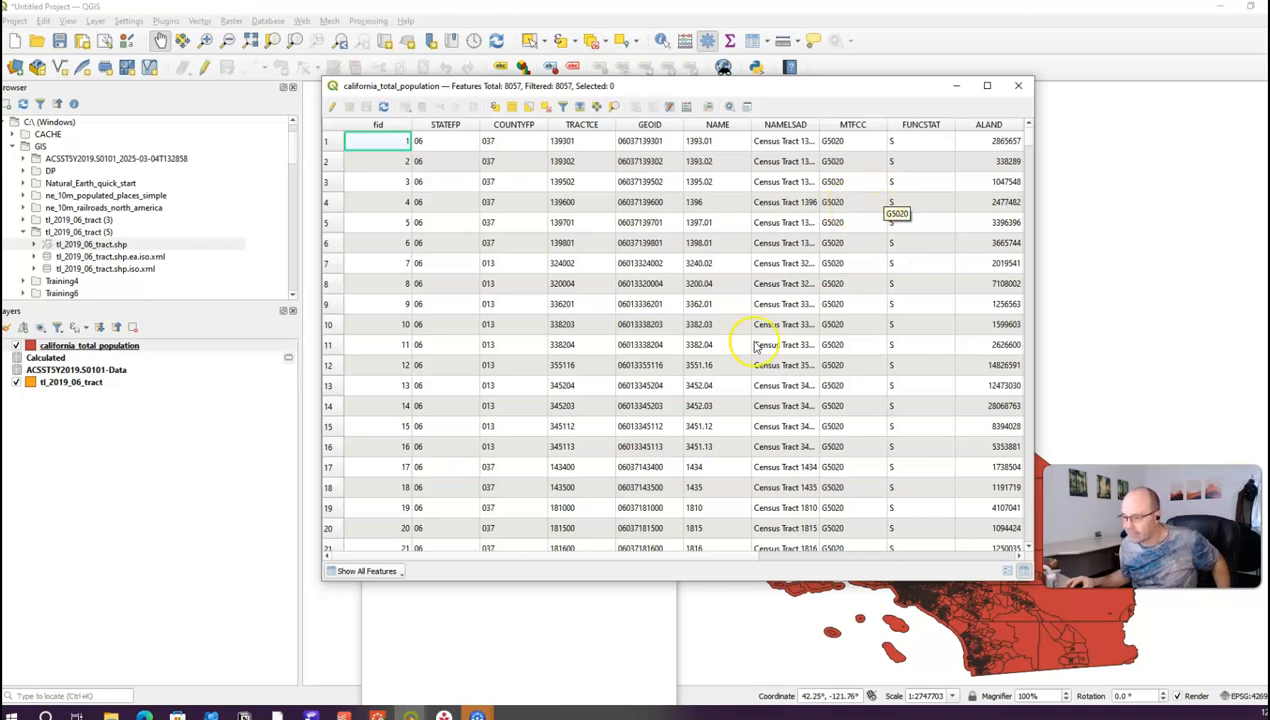
drag(365, 553, 737, 560)
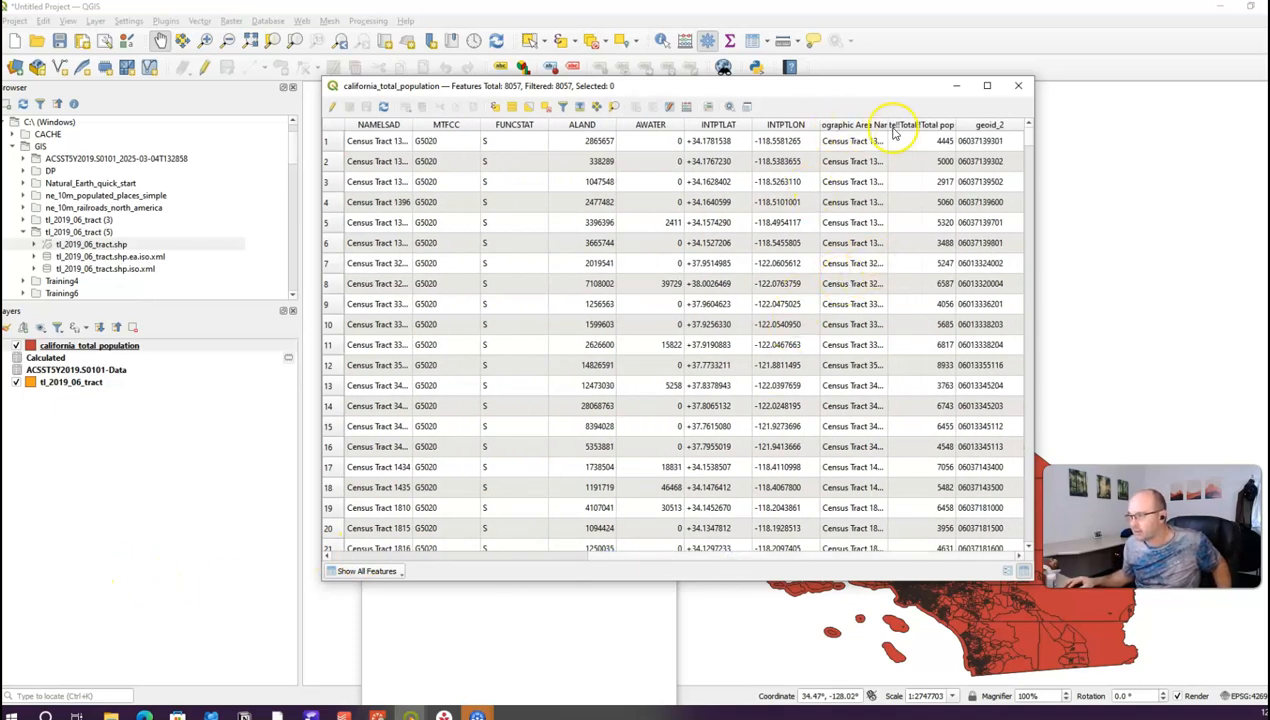
Step: Sort the table descending by Geographic Area Name, widen that column, then close the table
click(862, 125)
click(862, 125)
drag(888, 125, 1009, 128)
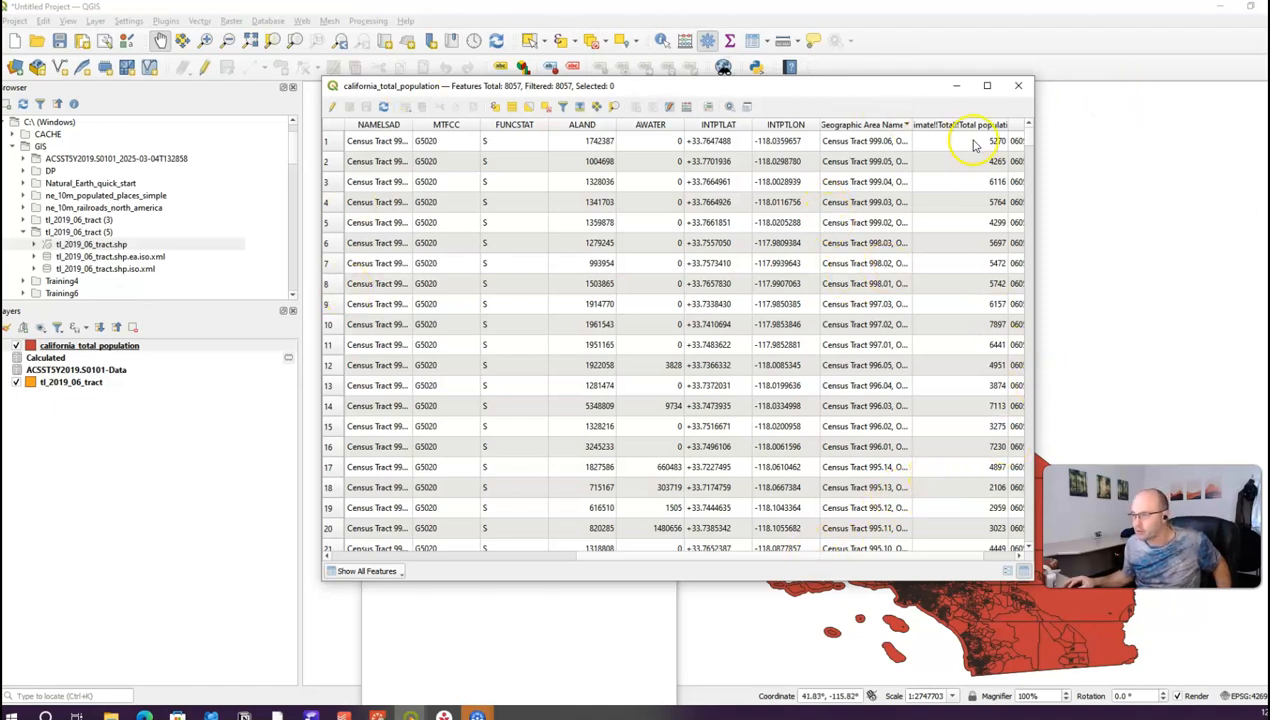
click(1020, 89)
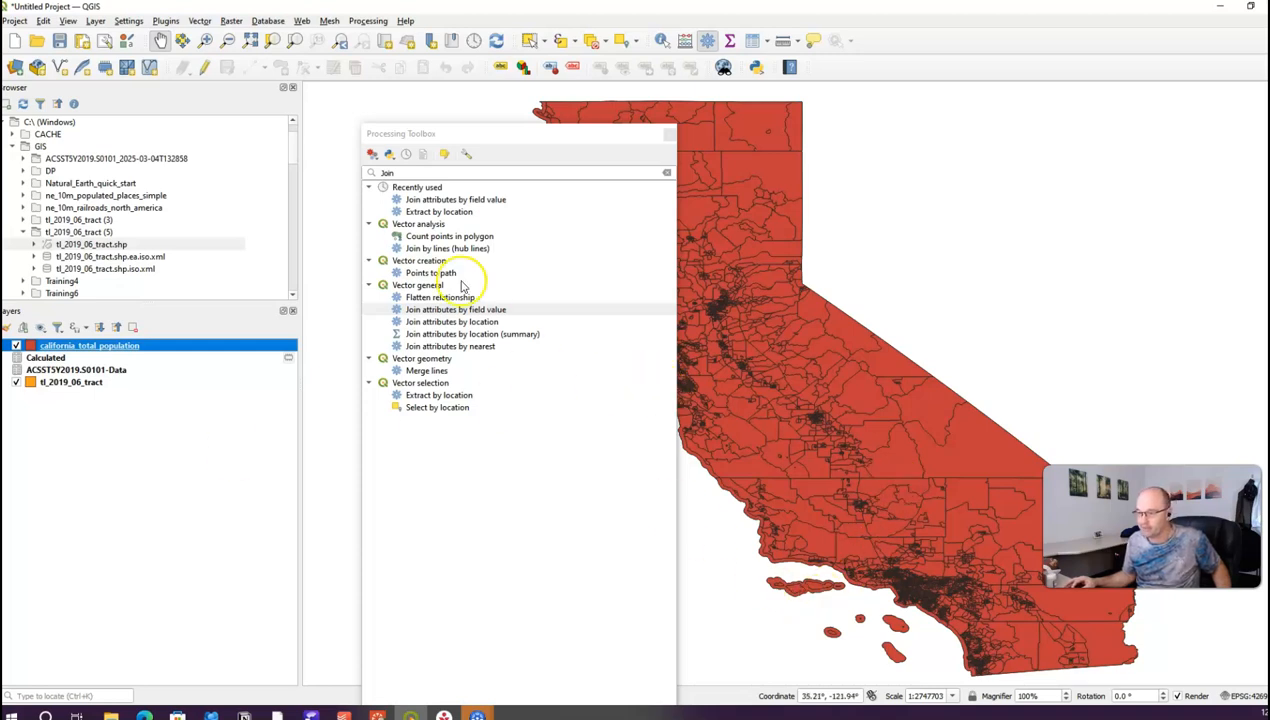
Step: Close the Processing Toolbox and bring up Layer Styling for california_total_population
click(669, 134)
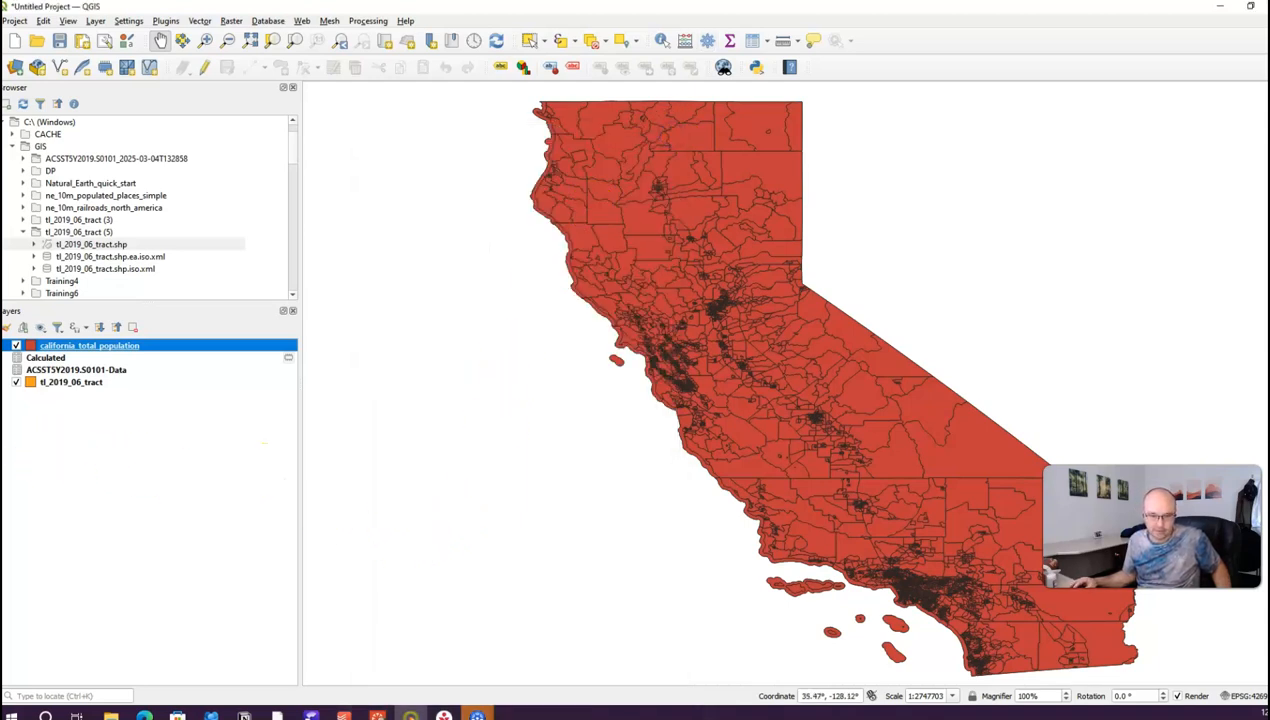
right_click(106, 348)
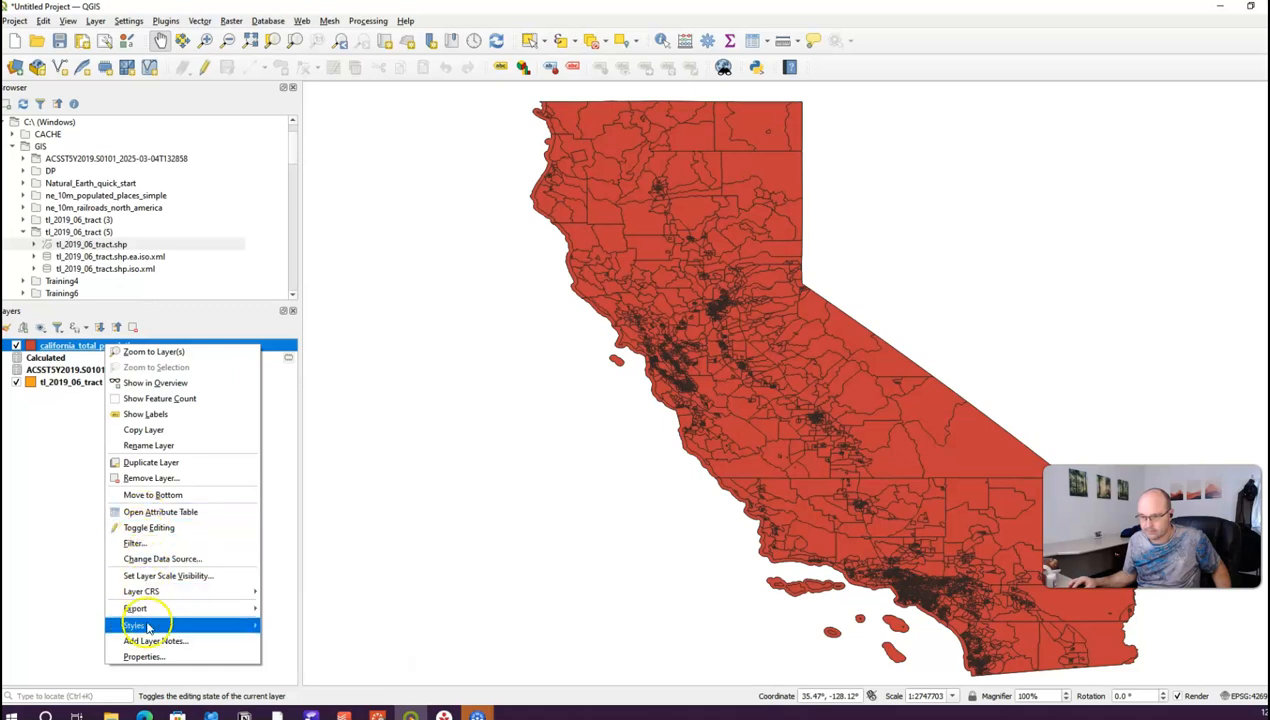
click(150, 658)
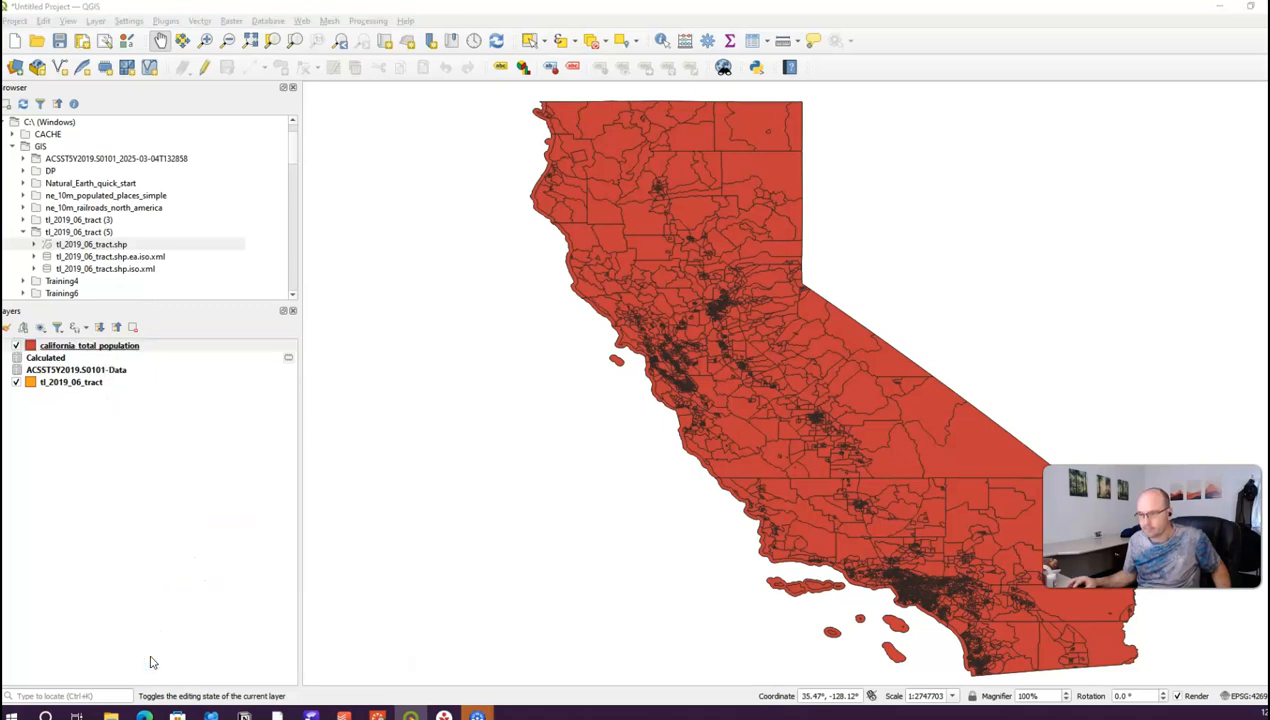
click(100, 350)
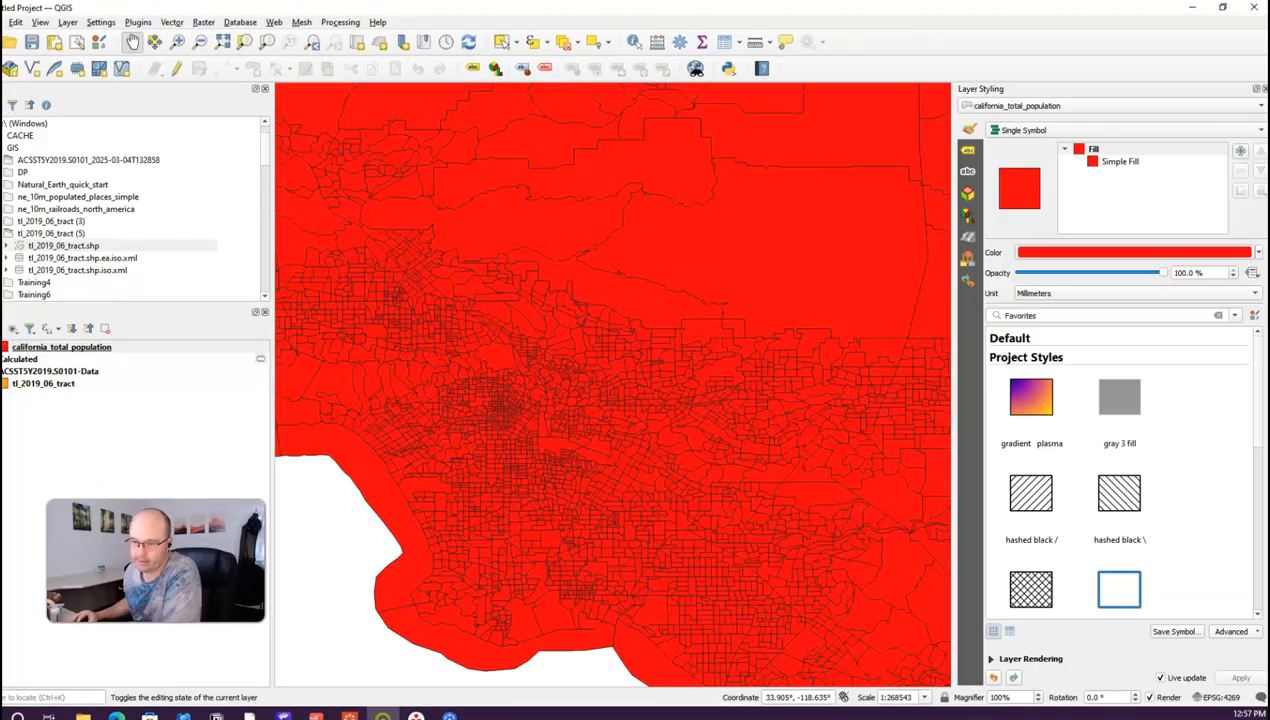
click(53, 348)
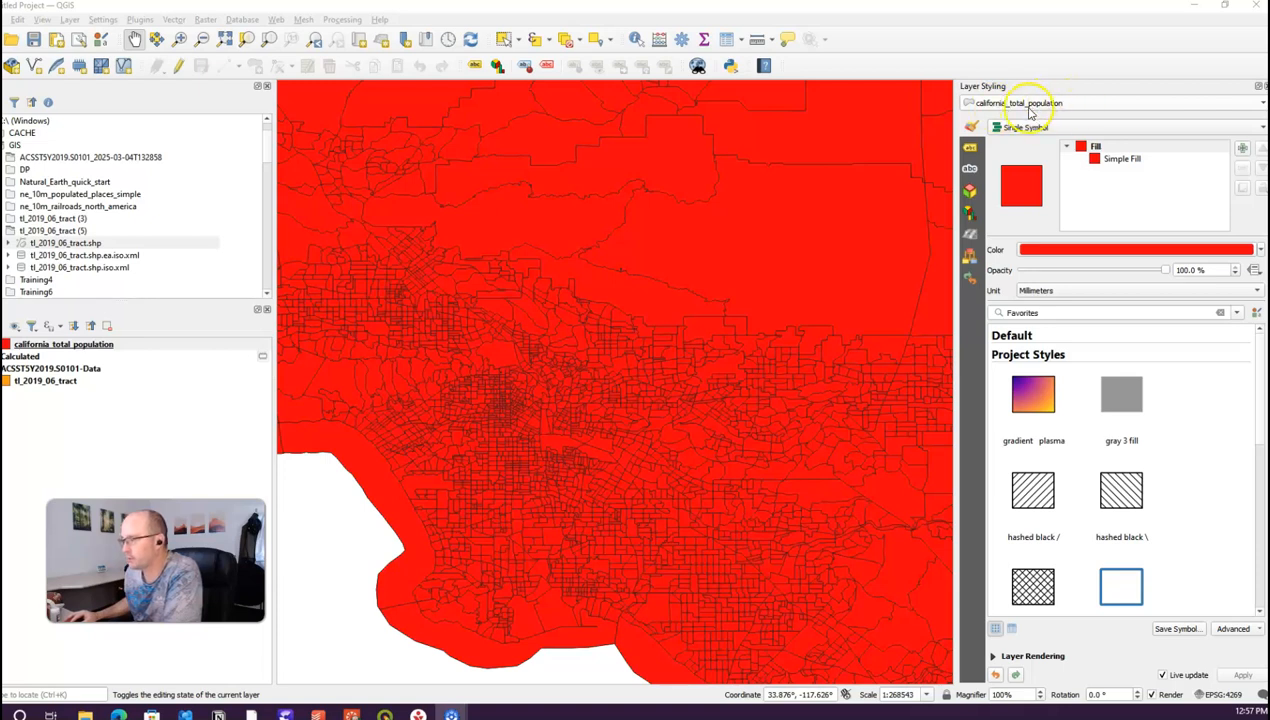
Step: Switch the layer to Graduated symbology and start an expression for its Value
click(1138, 128)
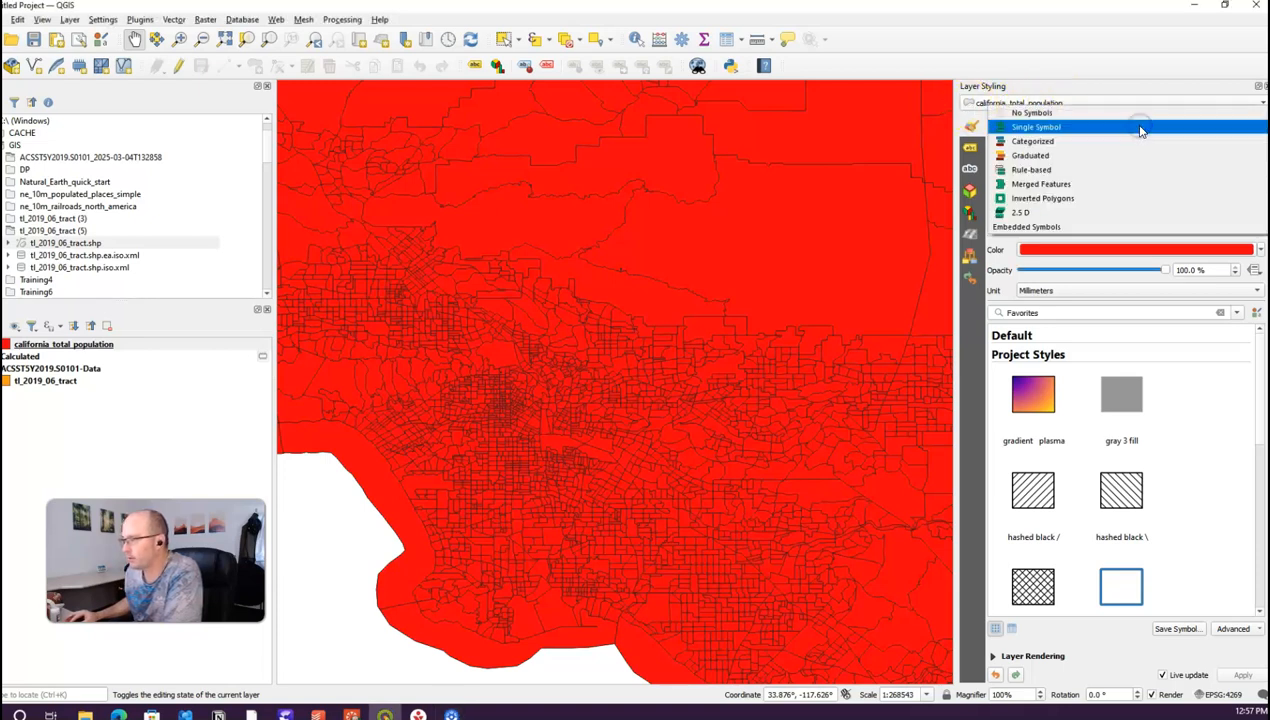
click(1127, 155)
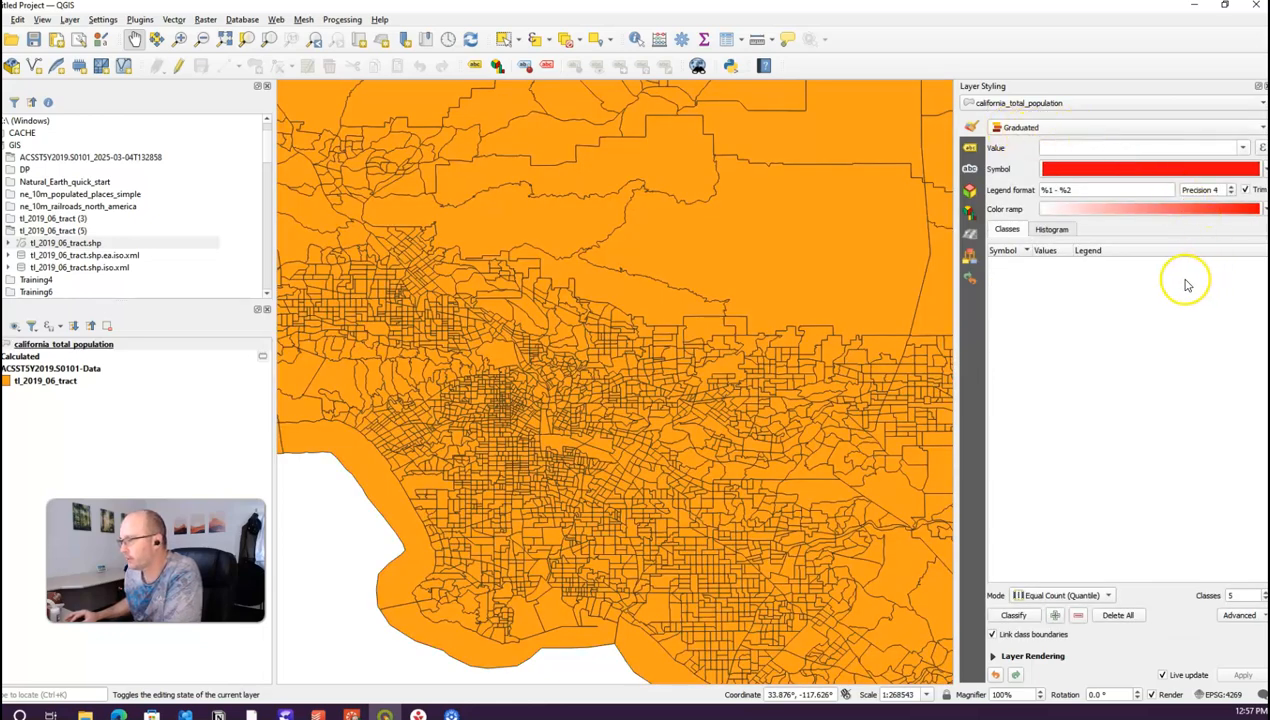
click(1260, 147)
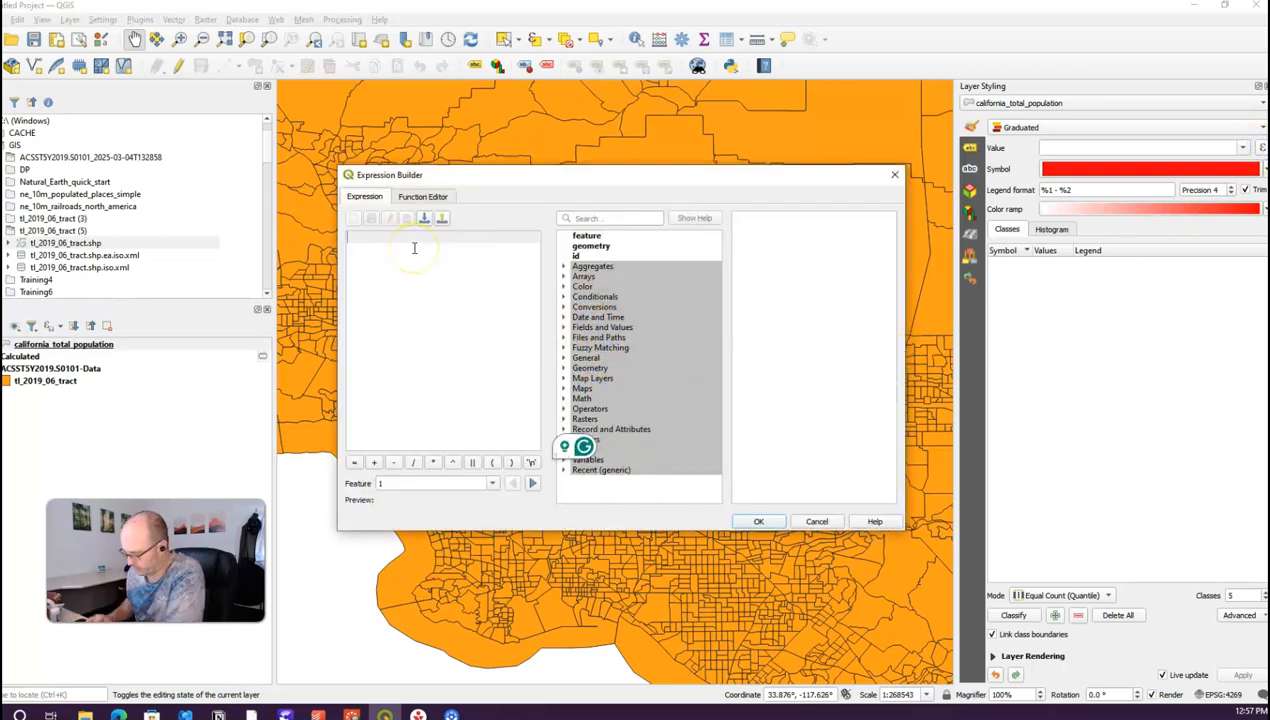
Step: Begin the expression as 1000000*( "Estimate!!Total!!Total population"
text(1000000)
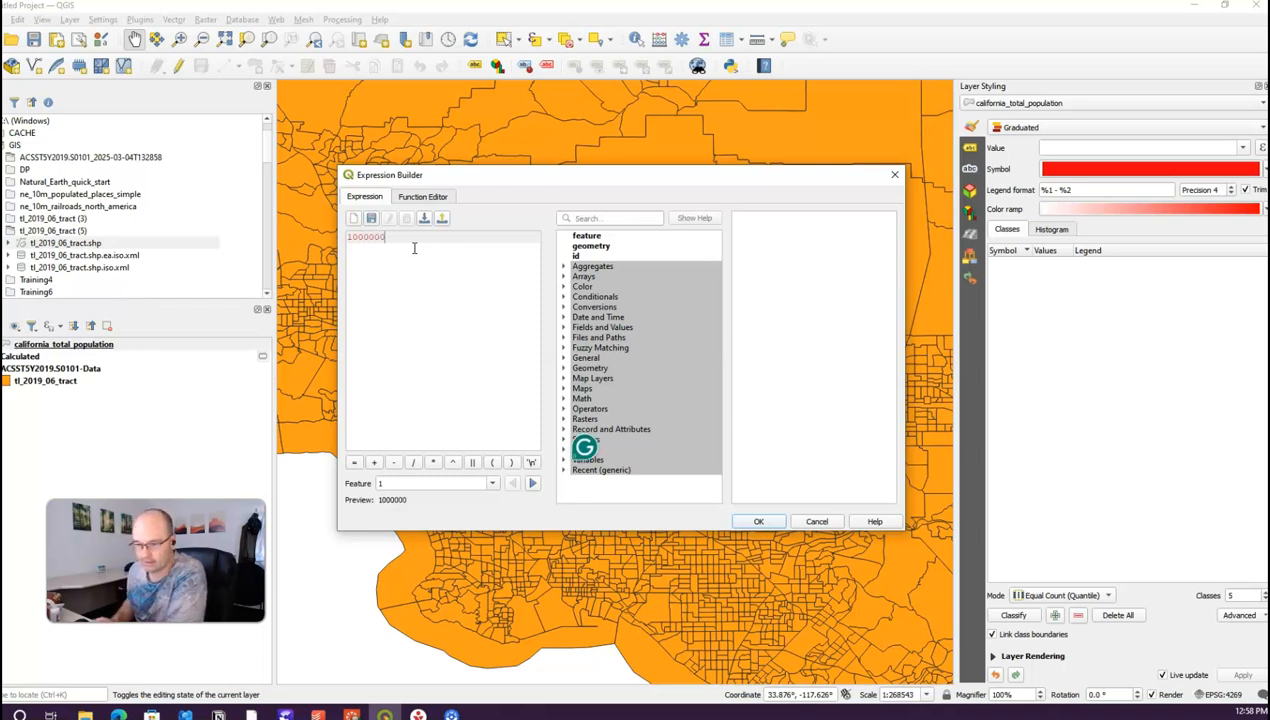
click(370, 246)
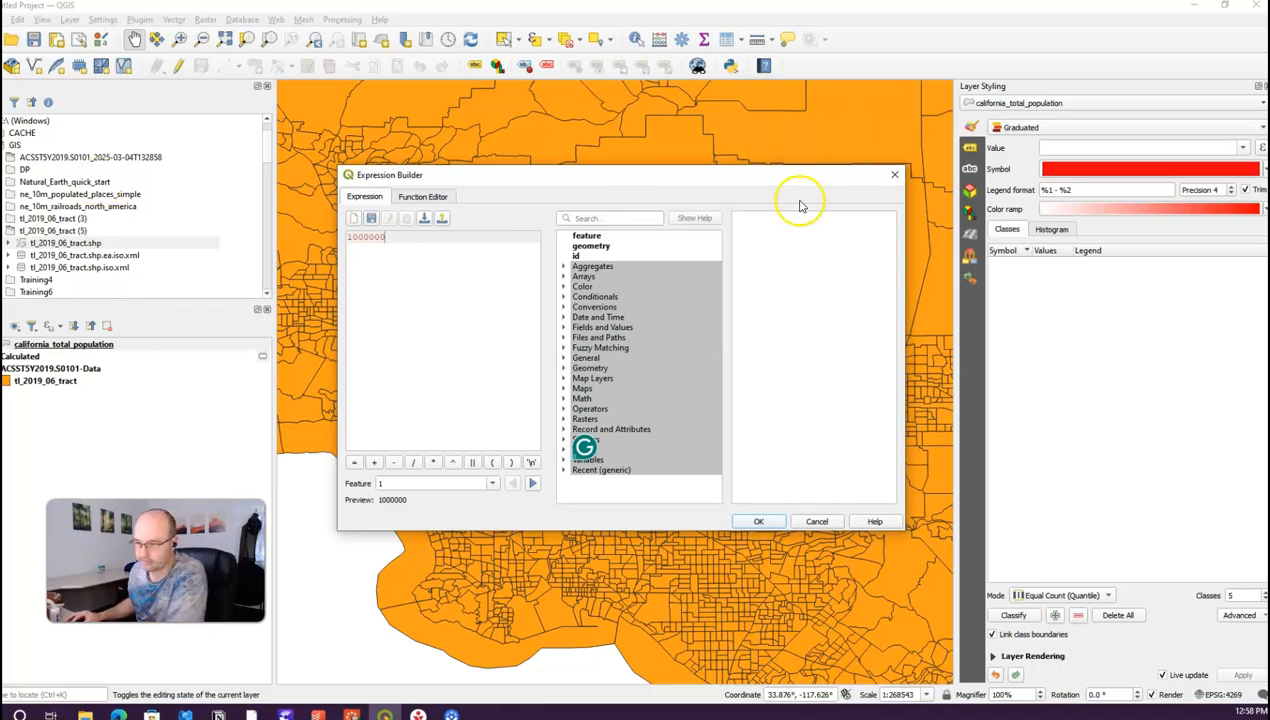
text(*)
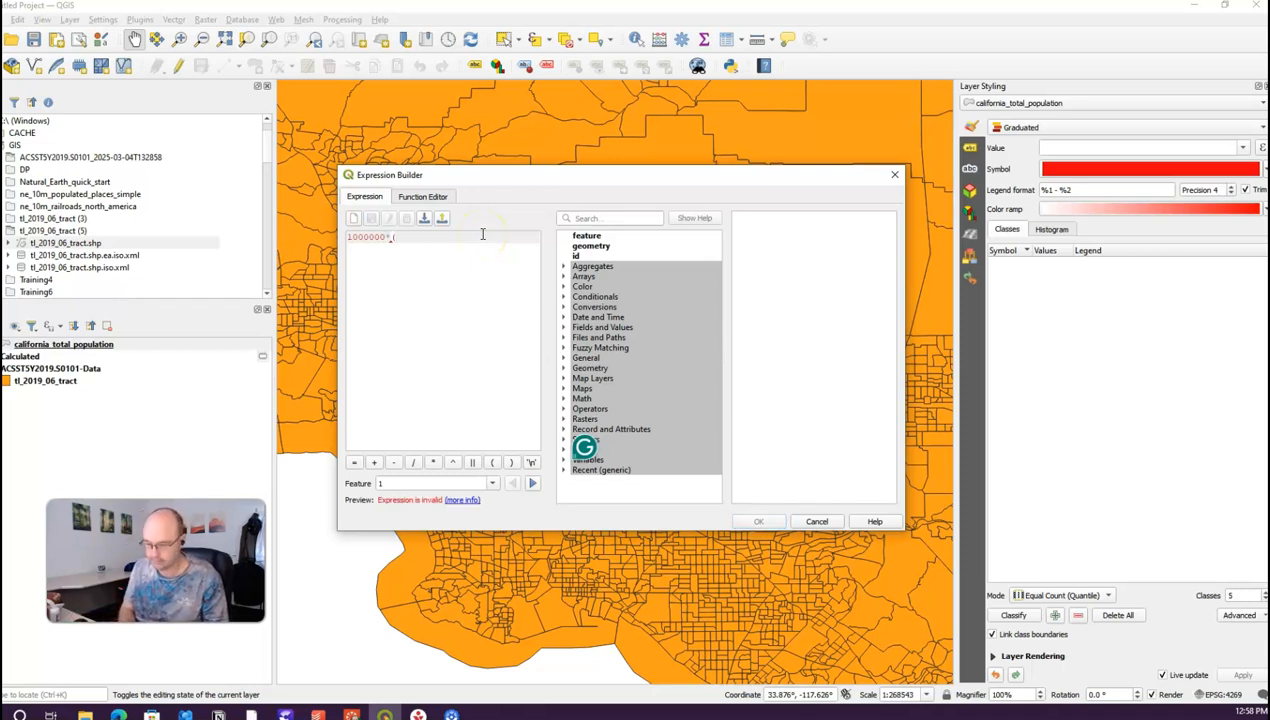
text(( ")
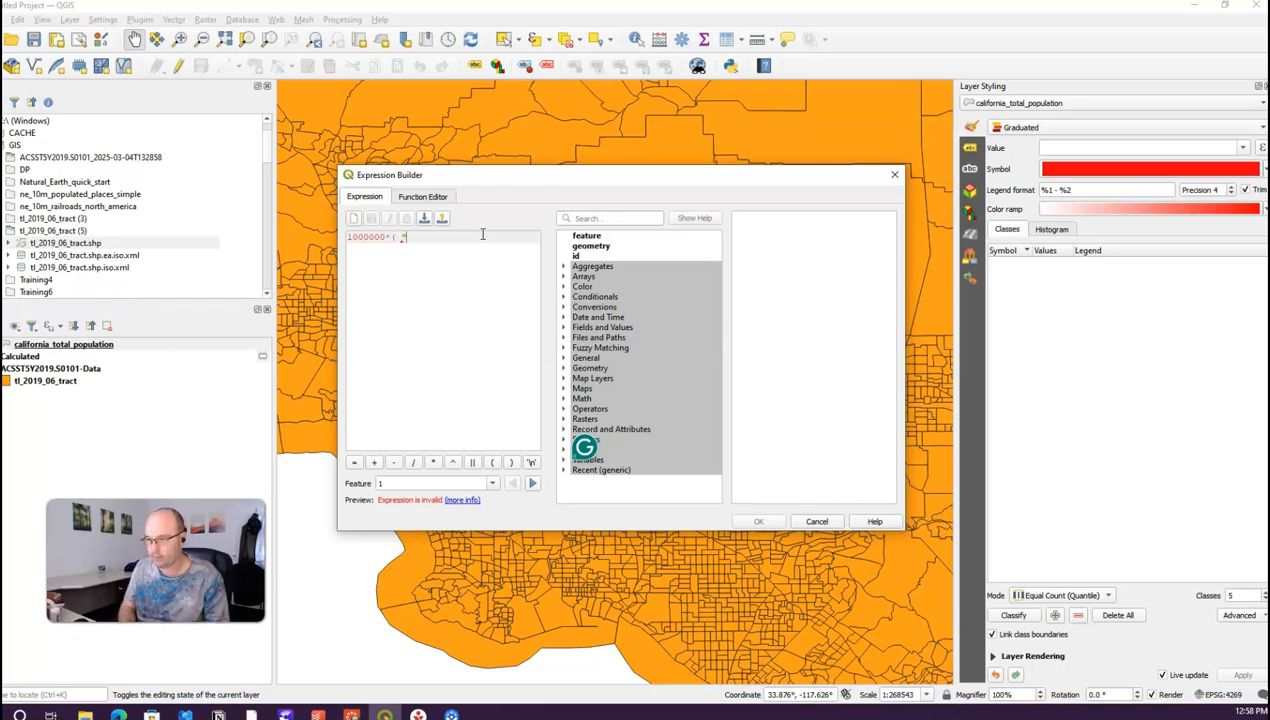
text(Estima)
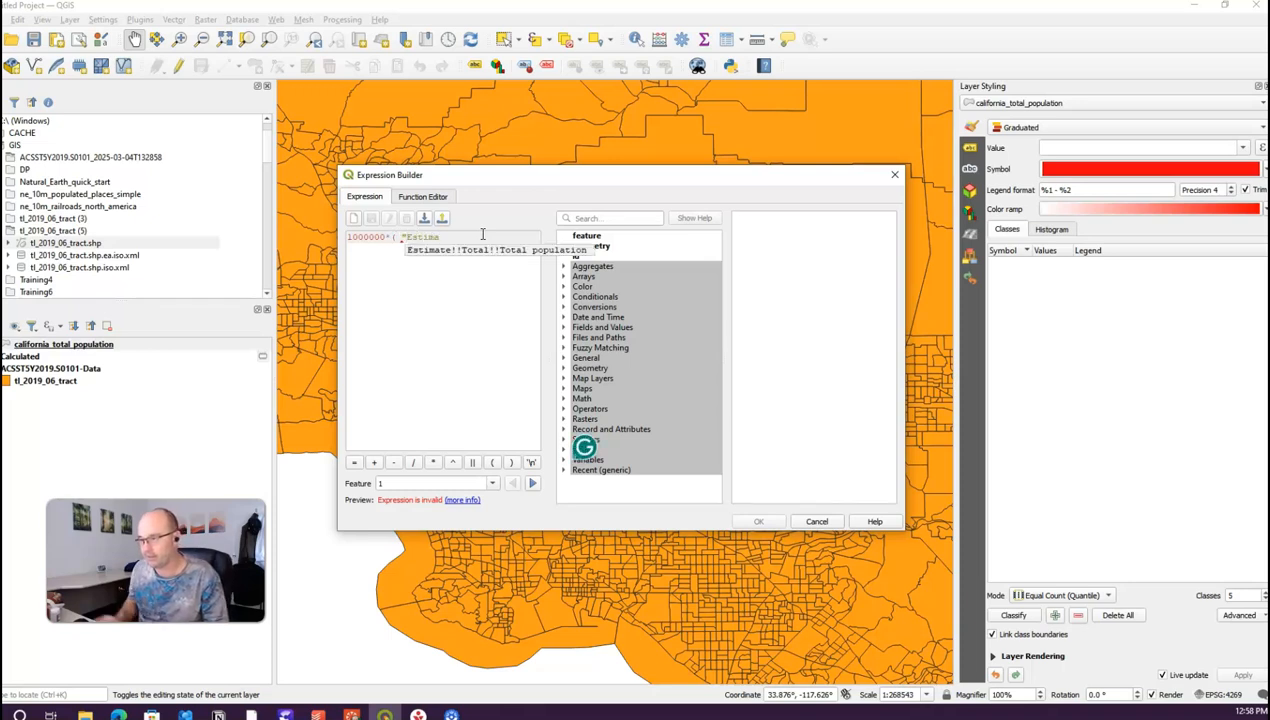
double_click(499, 253)
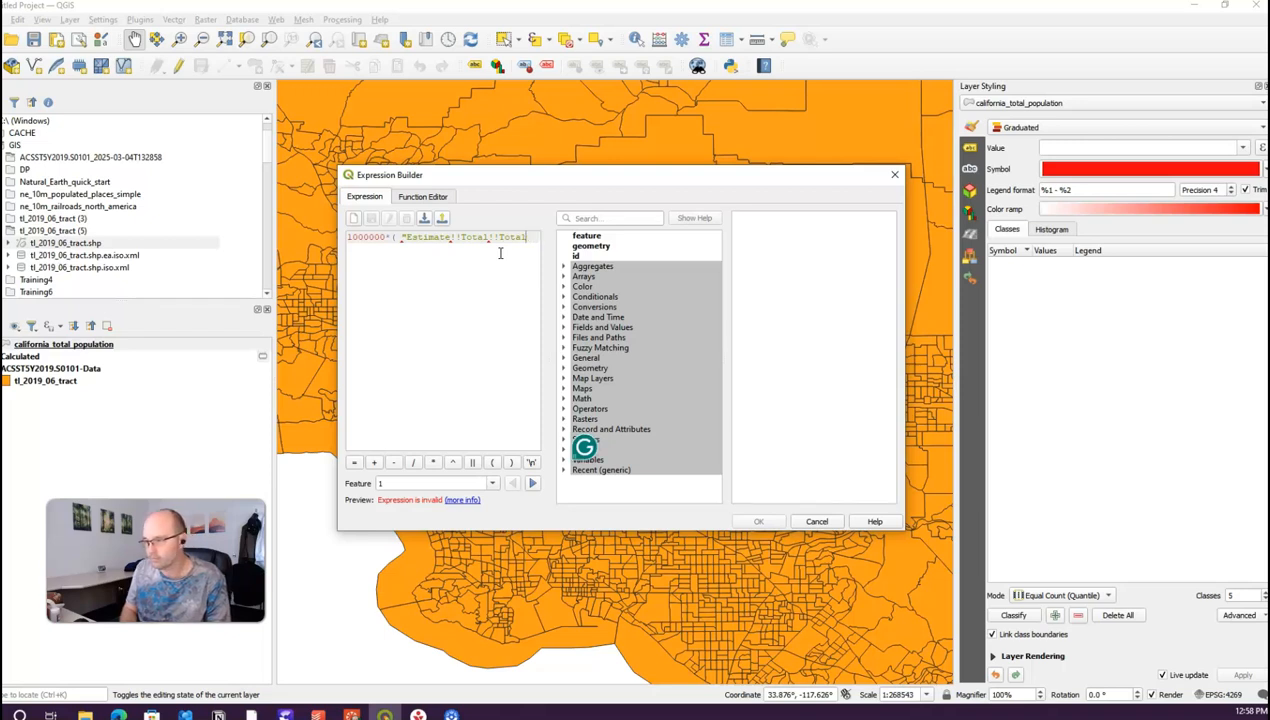
text(opulation" / ")
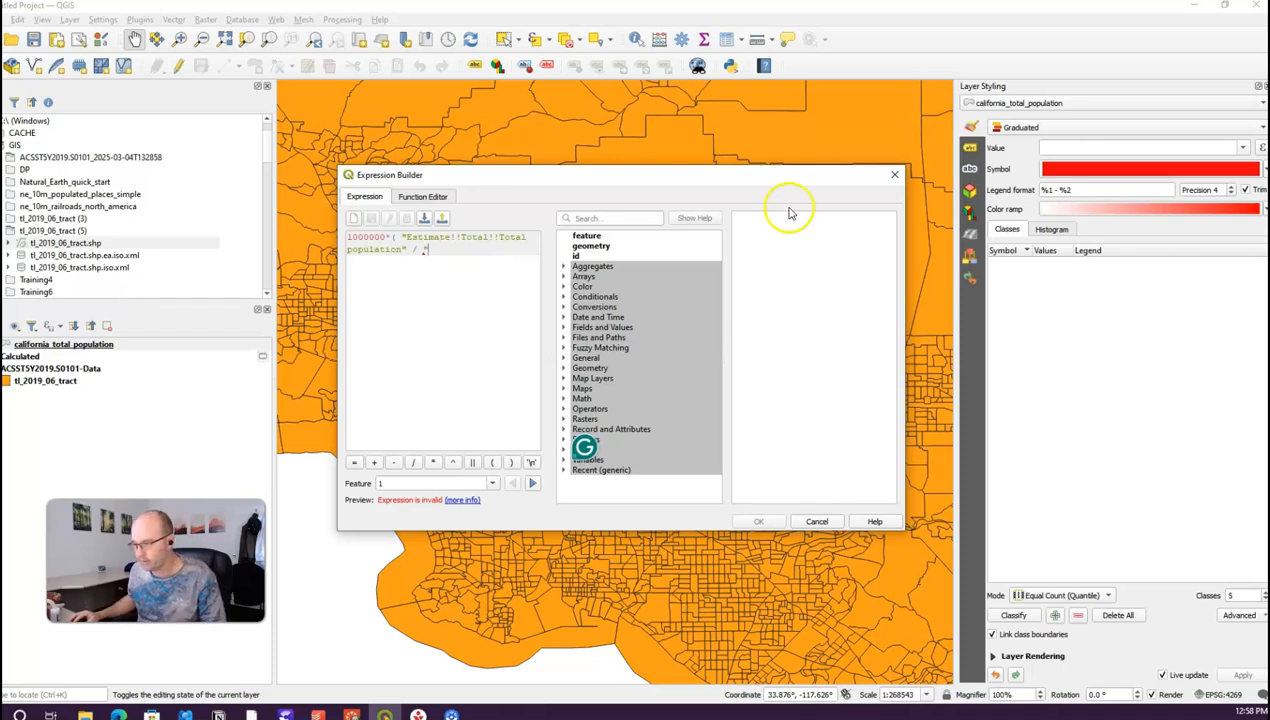
Step: Divide by the ALAND field, remove the stray quote, and close the parenthesis
click(632, 216)
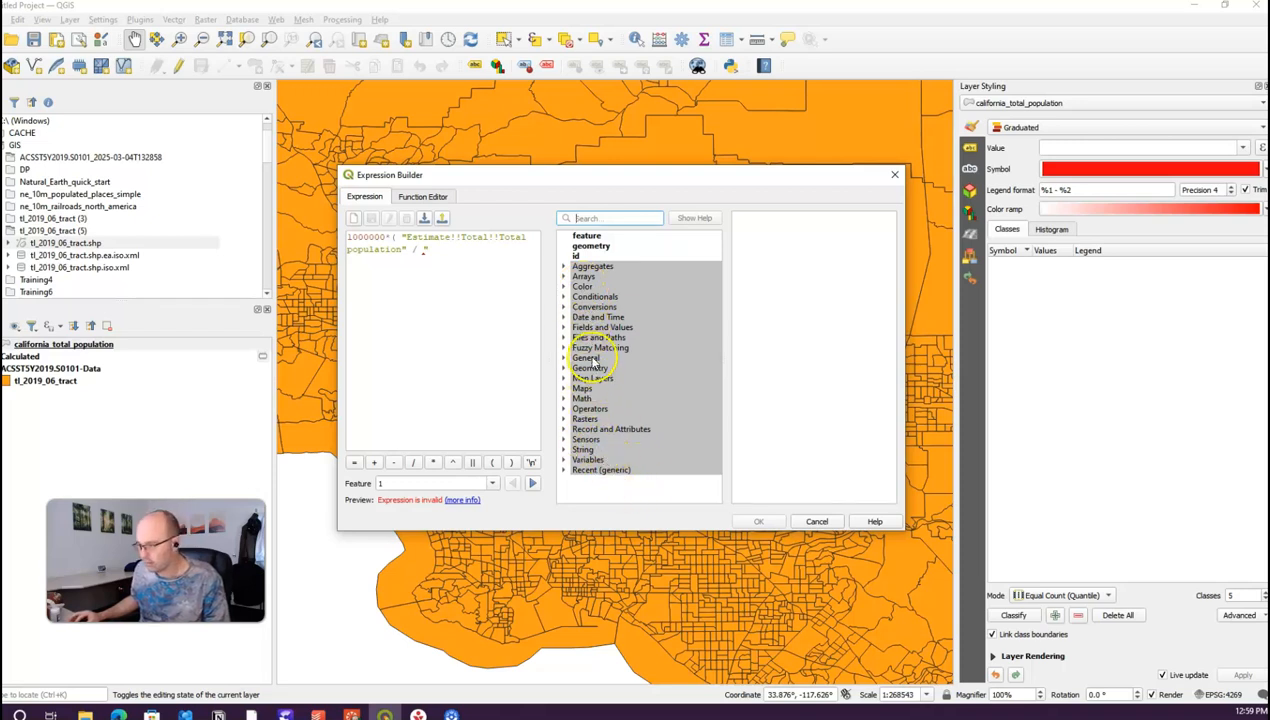
click(563, 327)
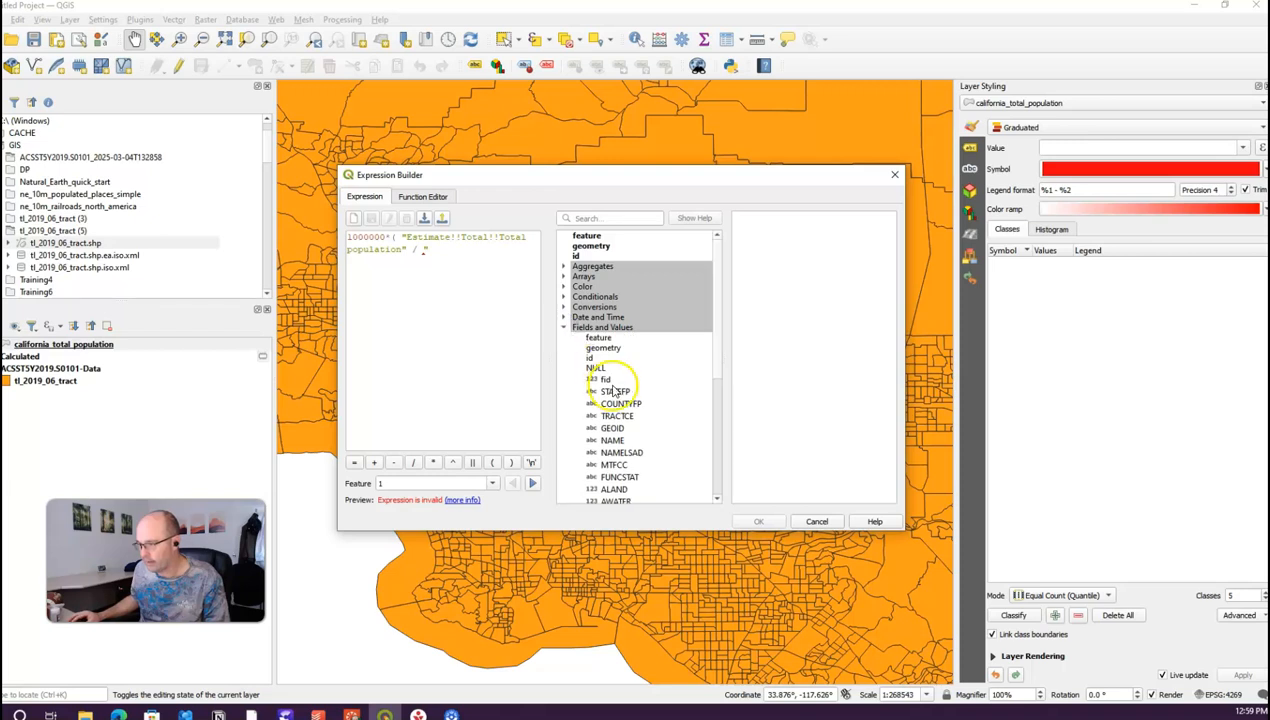
double_click(614, 489)
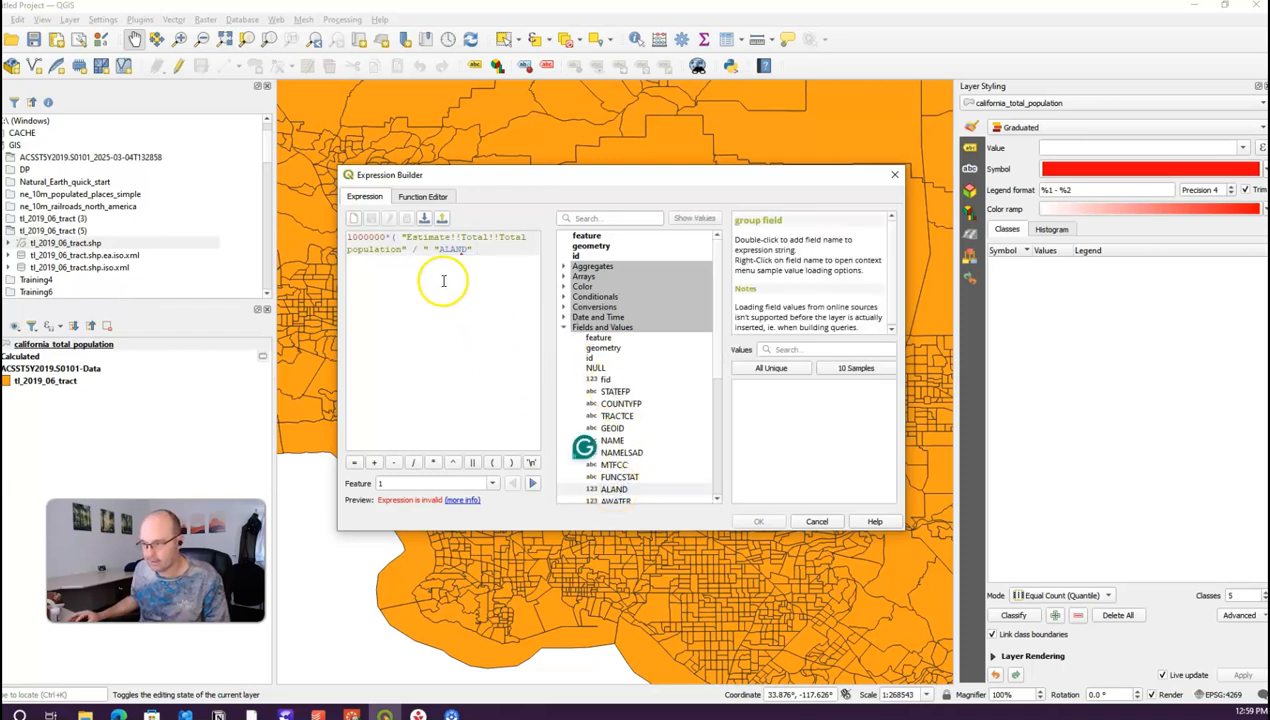
key(BackSpace)
key(BackSpace)
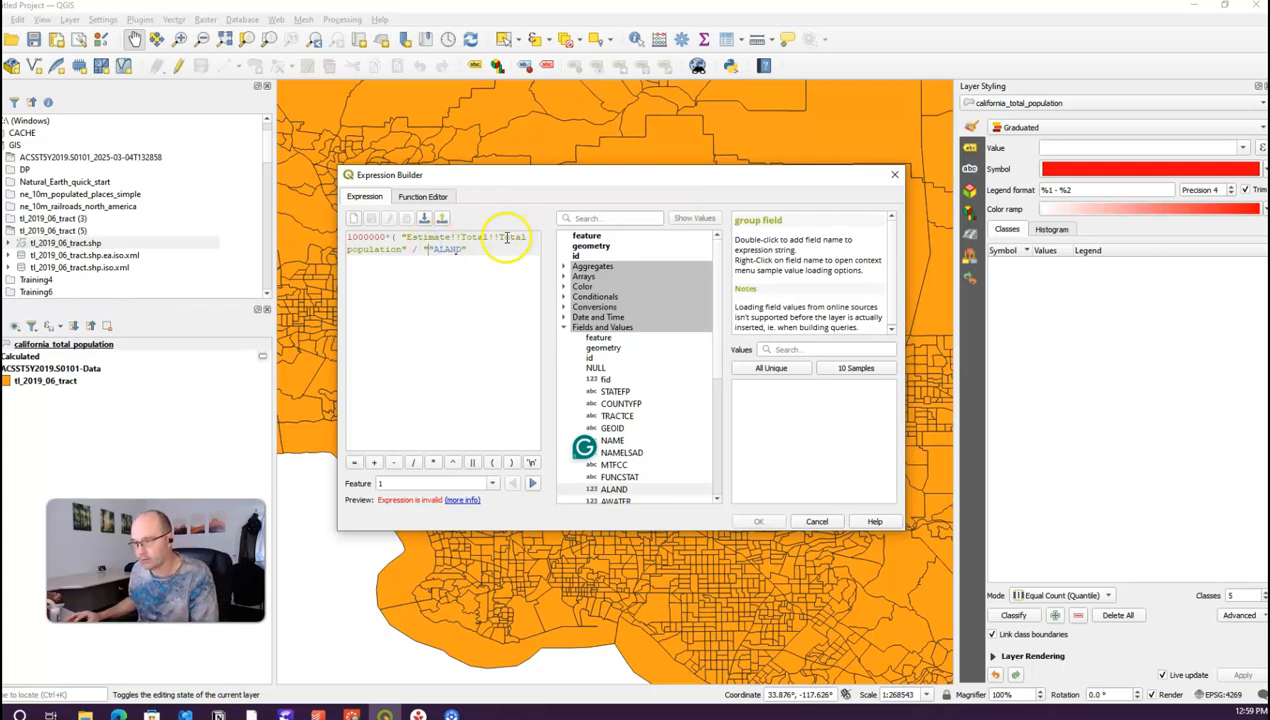
click(475, 251)
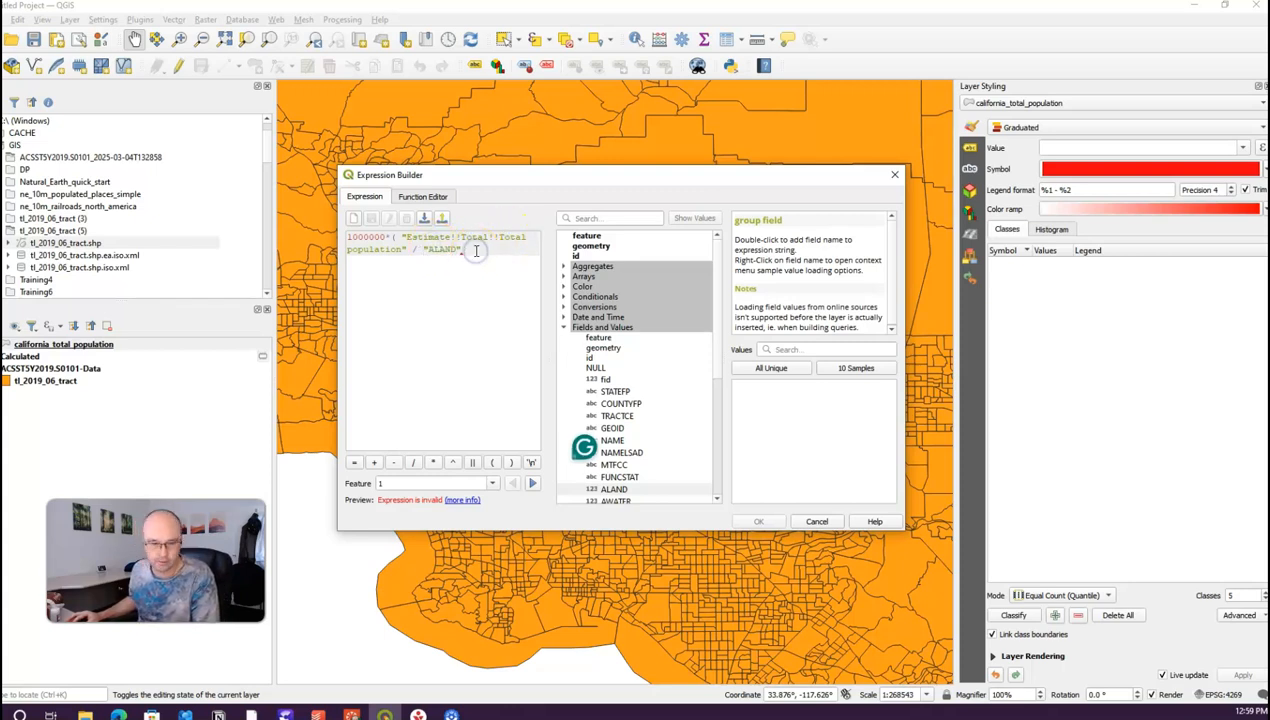
text())
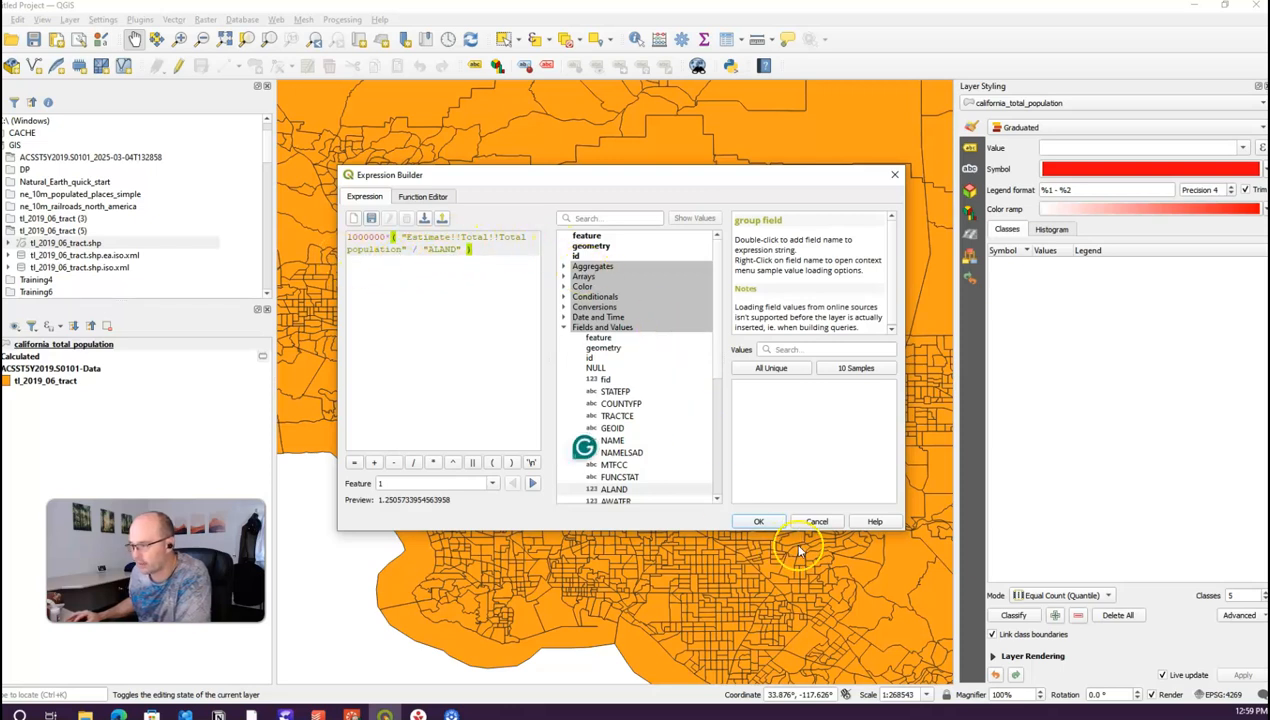
Step: Accept the density expression and raise the quantile class count from 5 to 10
click(760, 522)
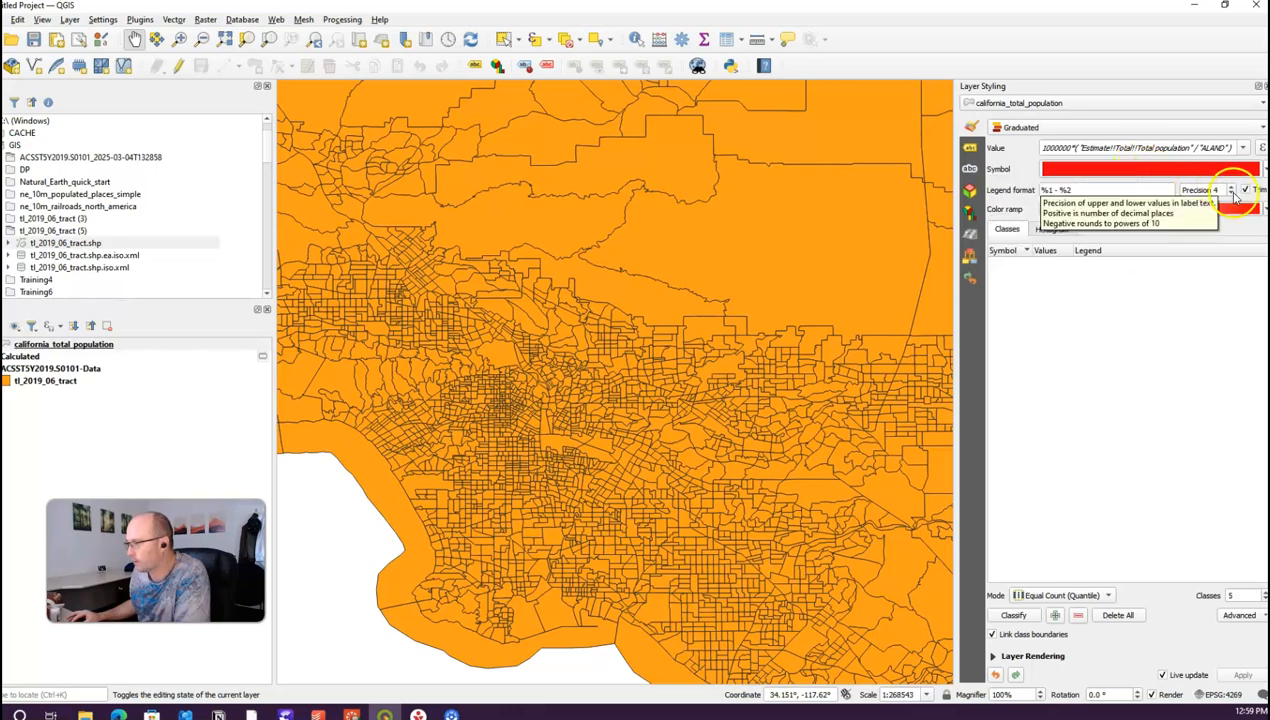
click(1265, 593)
click(1265, 593)
click(1265, 593)
click(1265, 593)
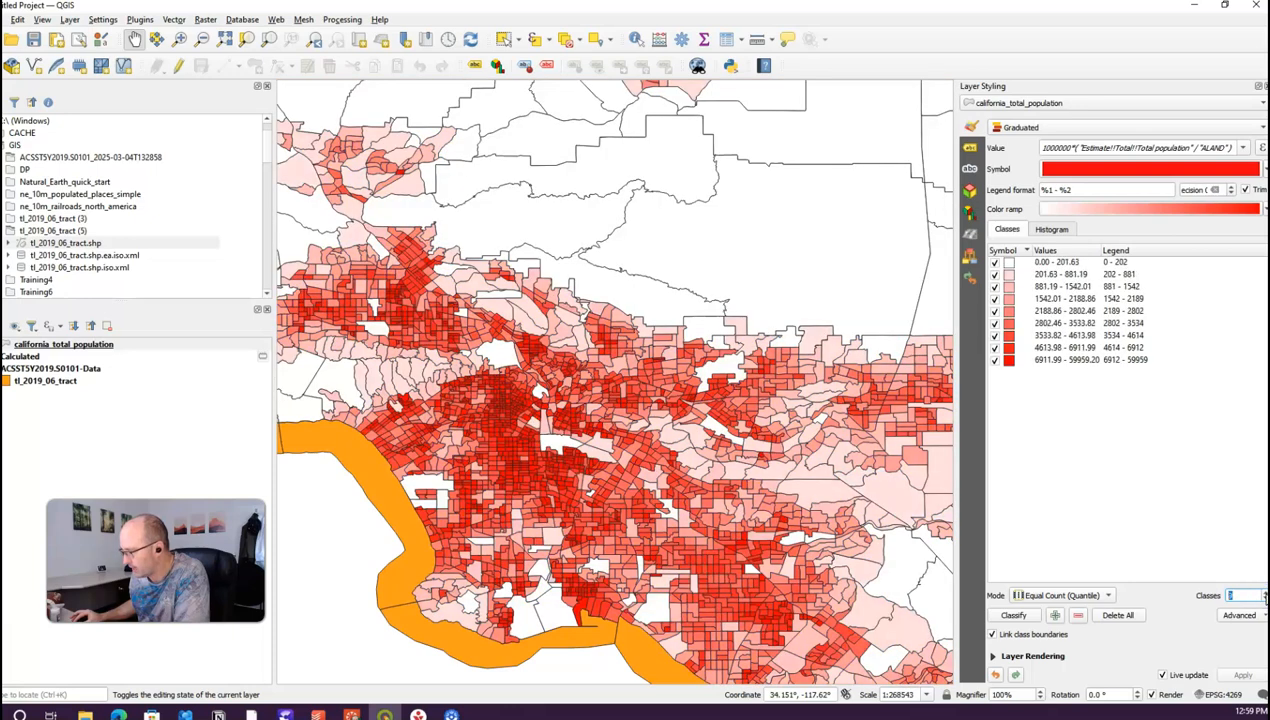
click(1265, 593)
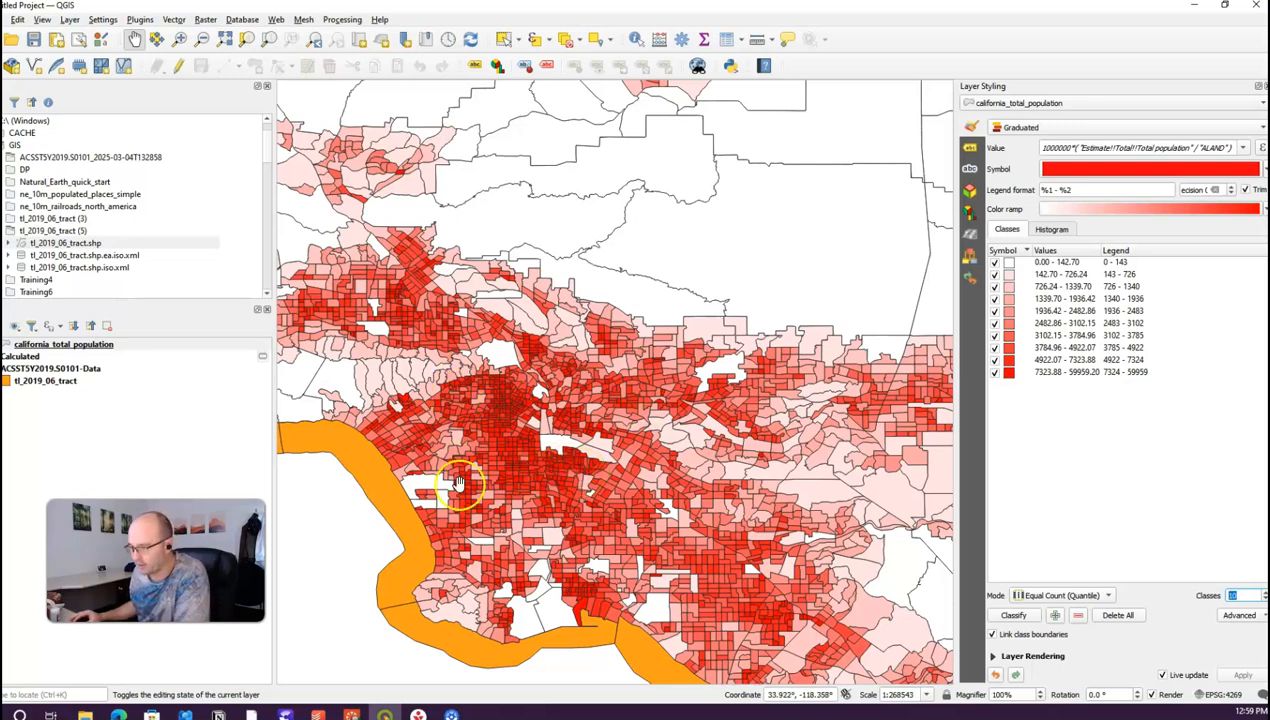
Step: Zoom the map in on the Los Angeles area to check the density shading
scroll(670, 512, up, 3)
scroll(670, 507, down, 3)
scroll(670, 507, down, 3)
click(668, 420)
scroll(660, 503, up, 3)
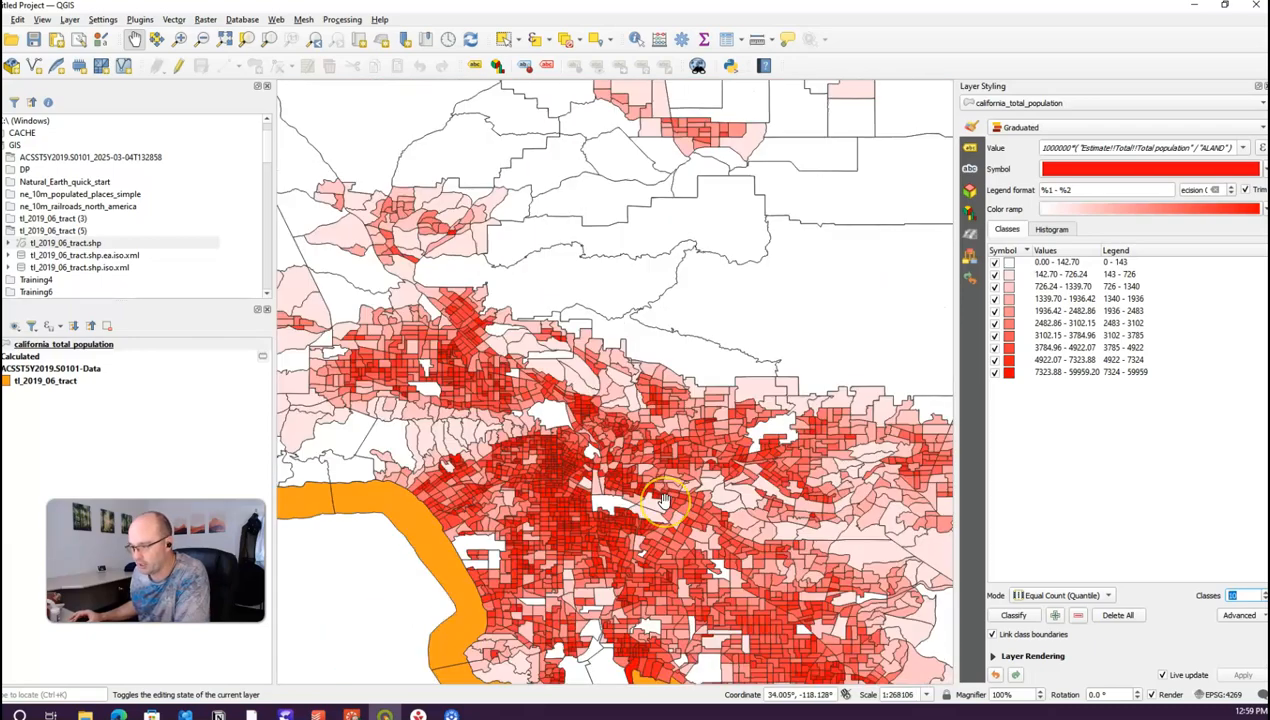
click(573, 471)
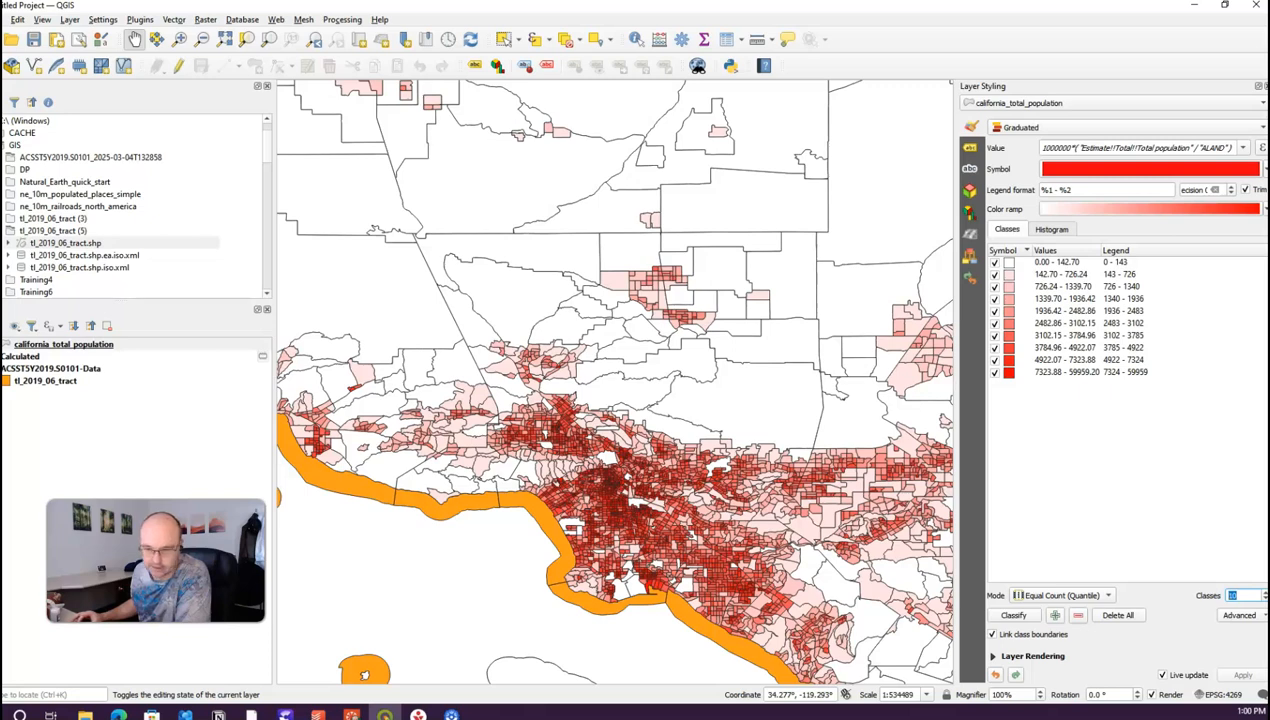
Step: Apply the inverted RdYlGn colour ramp and expand the layer's ten classes in the Layers panel
click(1263, 209)
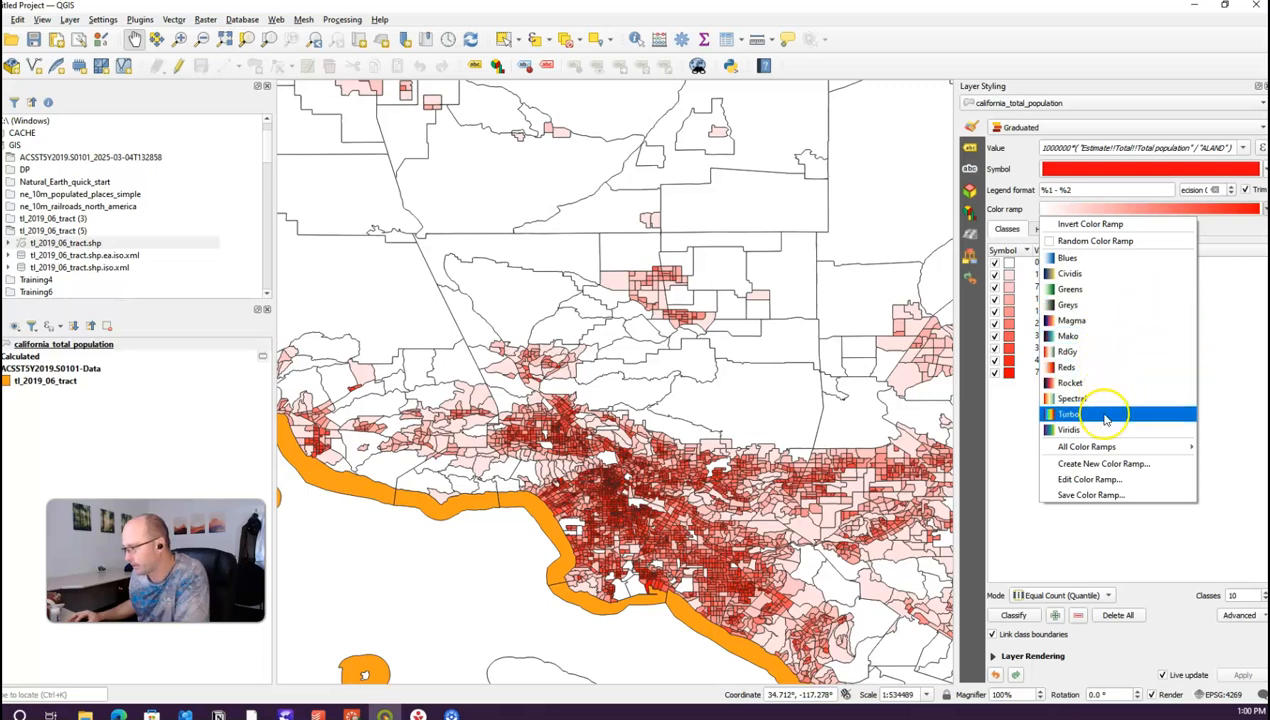
mouse_move(1098, 450)
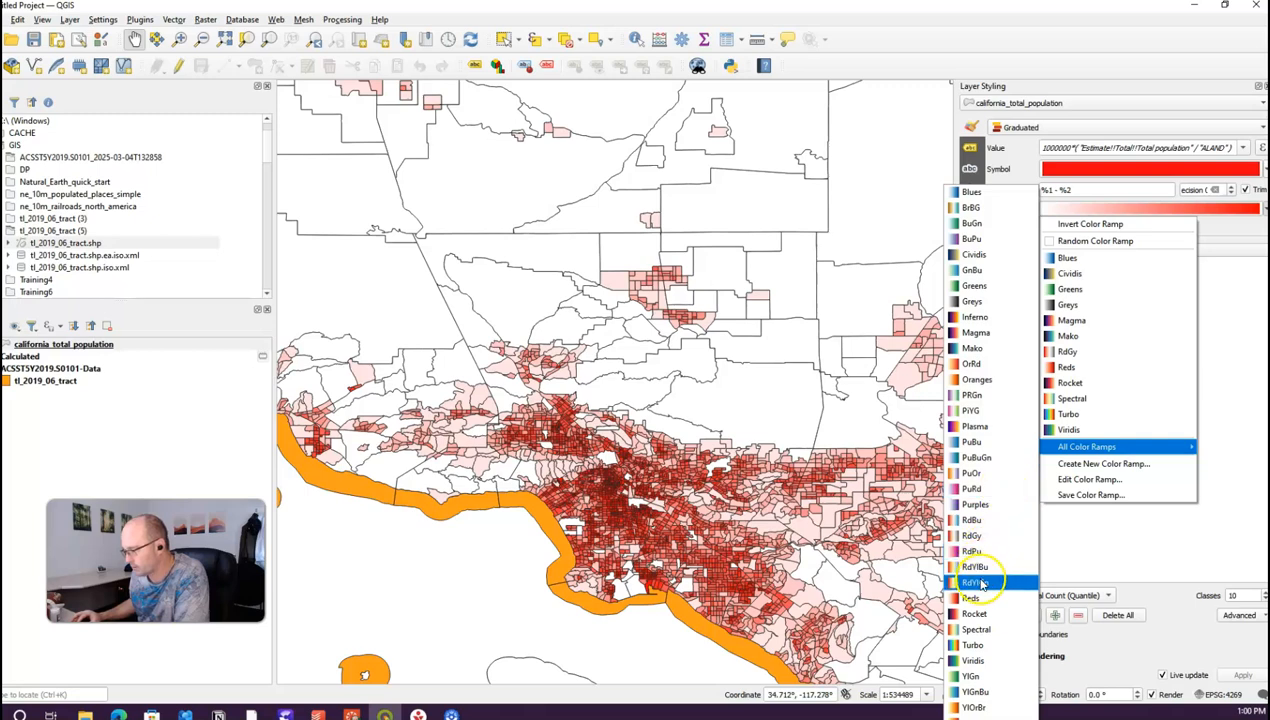
click(976, 583)
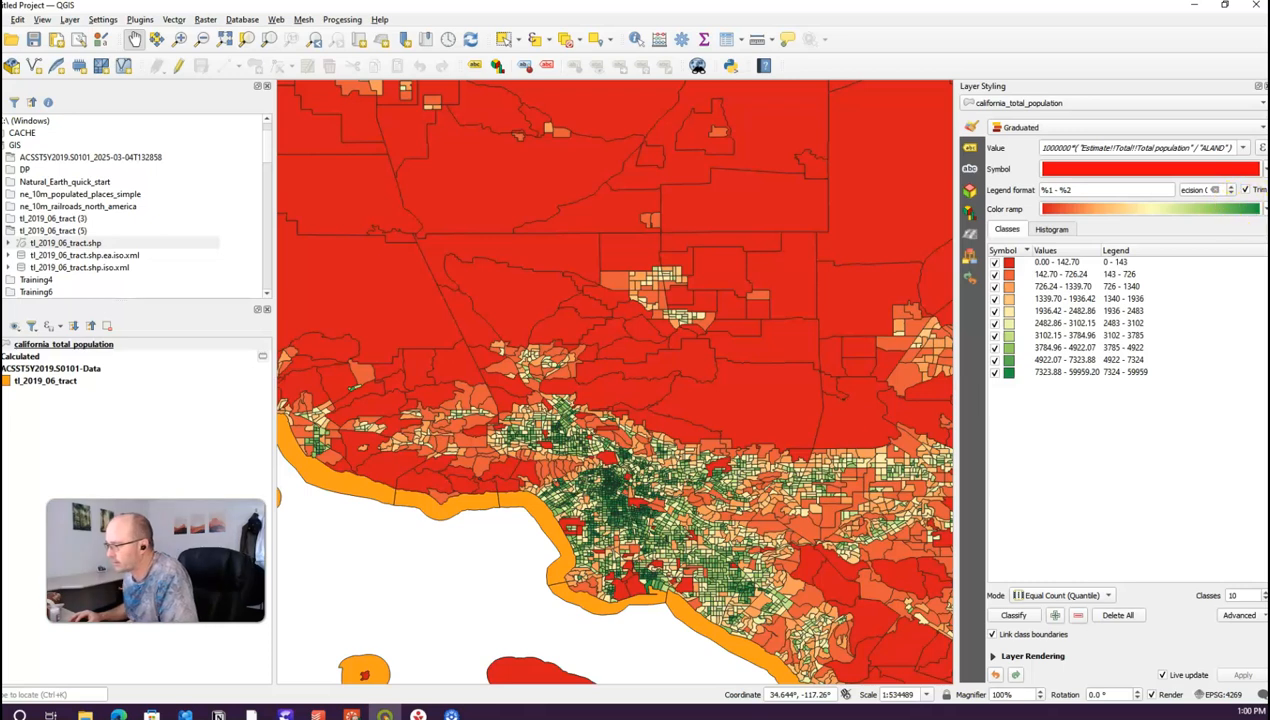
click(1265, 210)
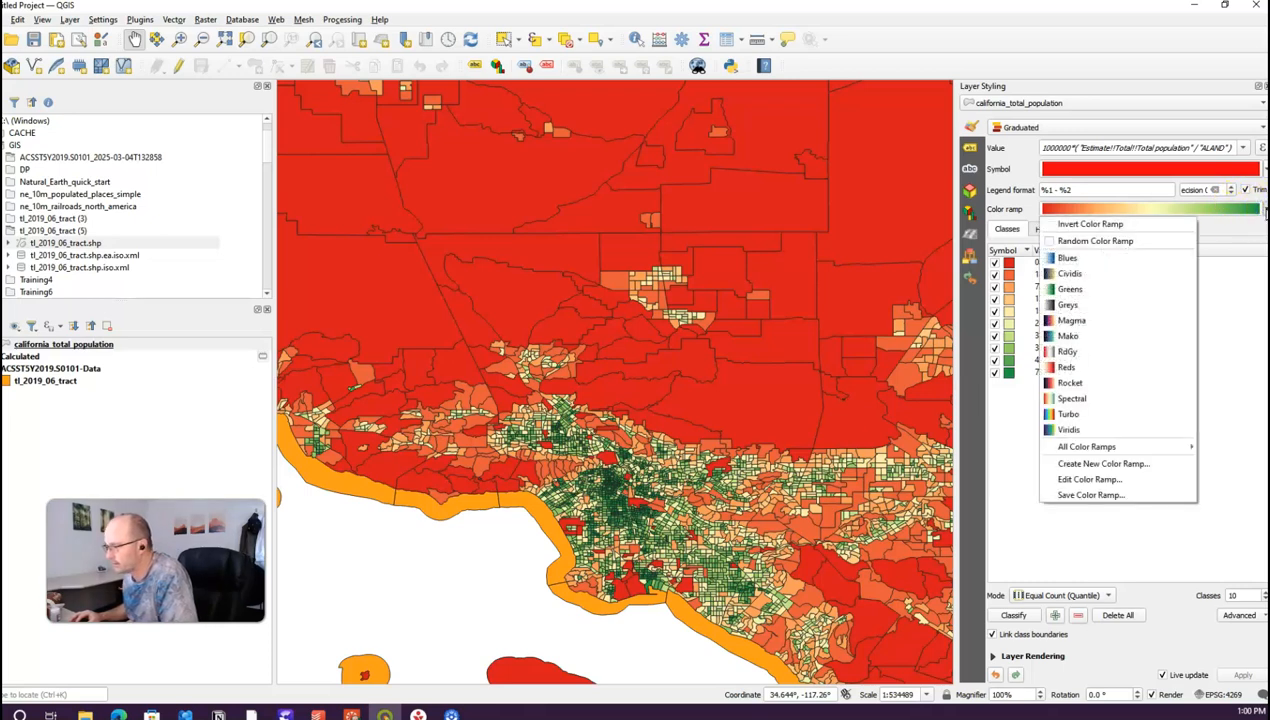
click(1073, 226)
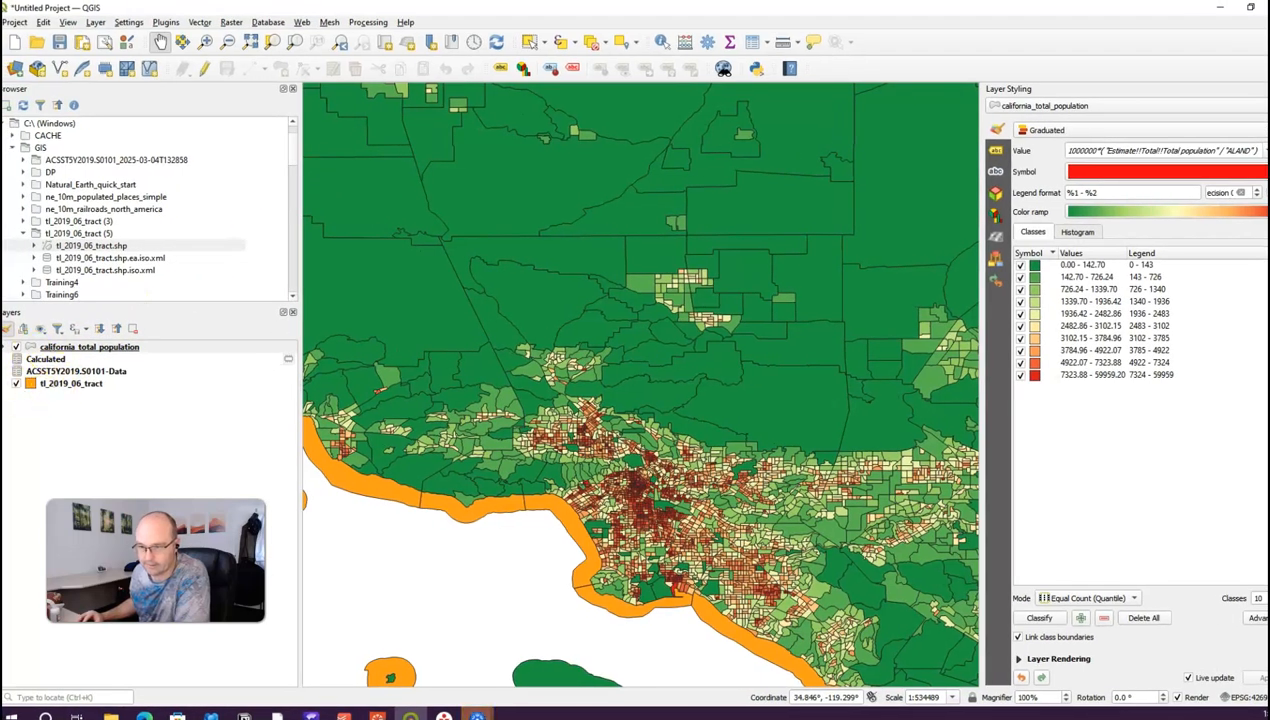
click(5, 346)
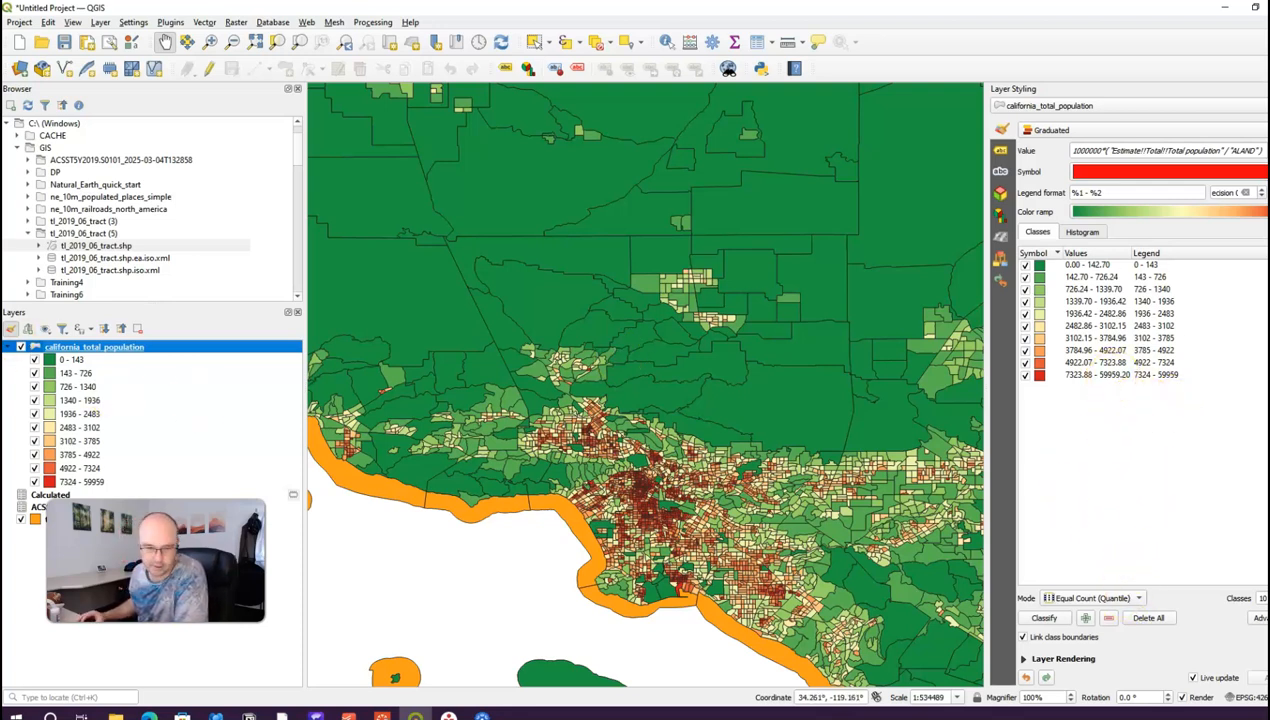
click(225, 563)
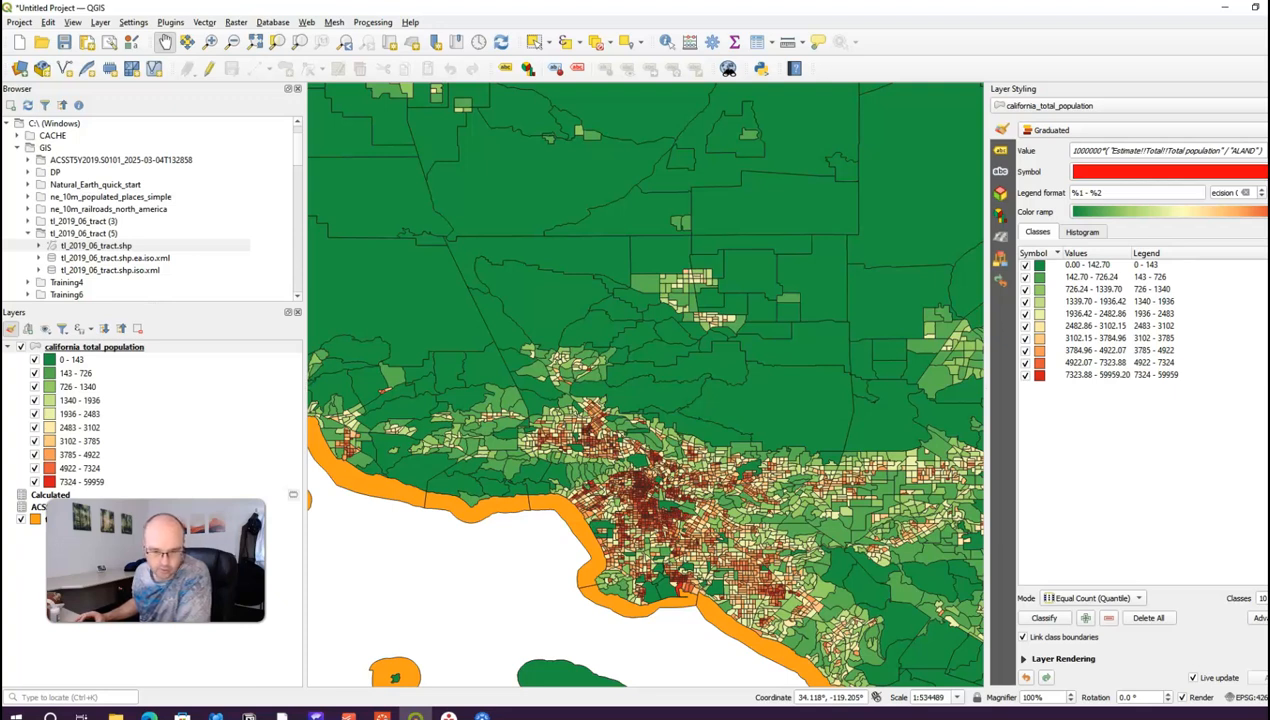
Step: Set the first density class bounds to 0–1
double_click(1097, 267)
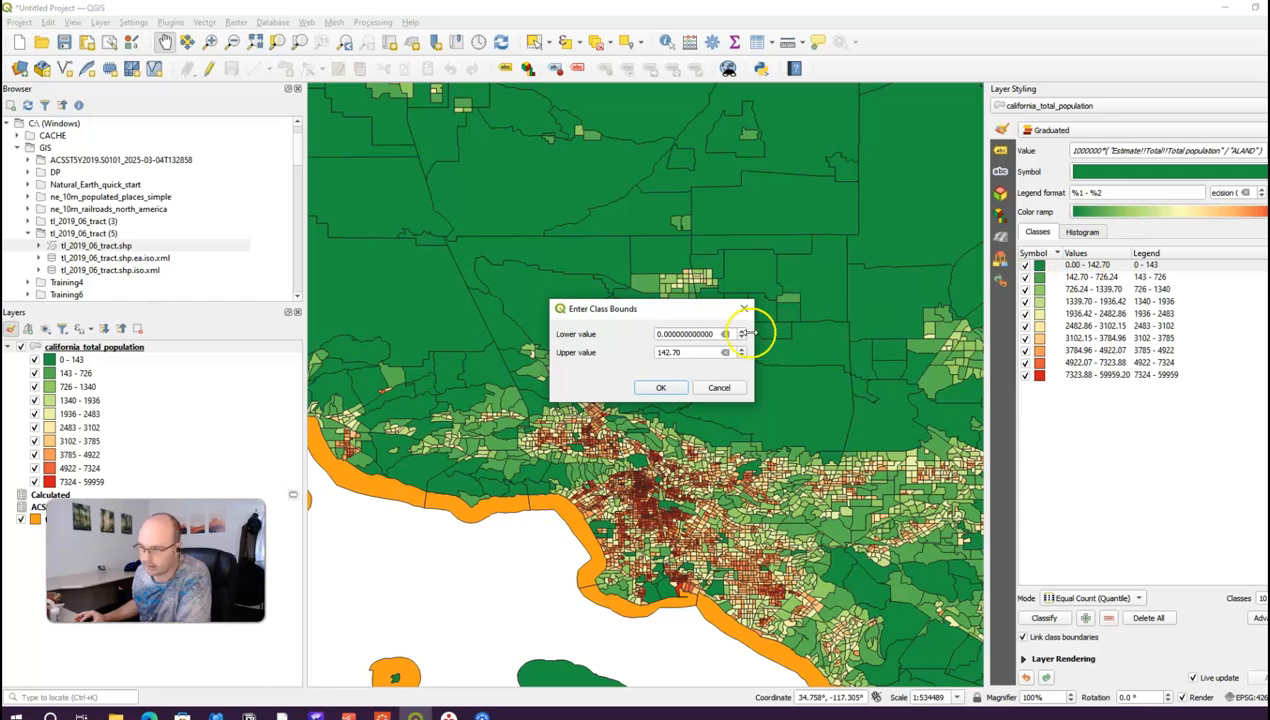
drag(718, 334, 596, 330)
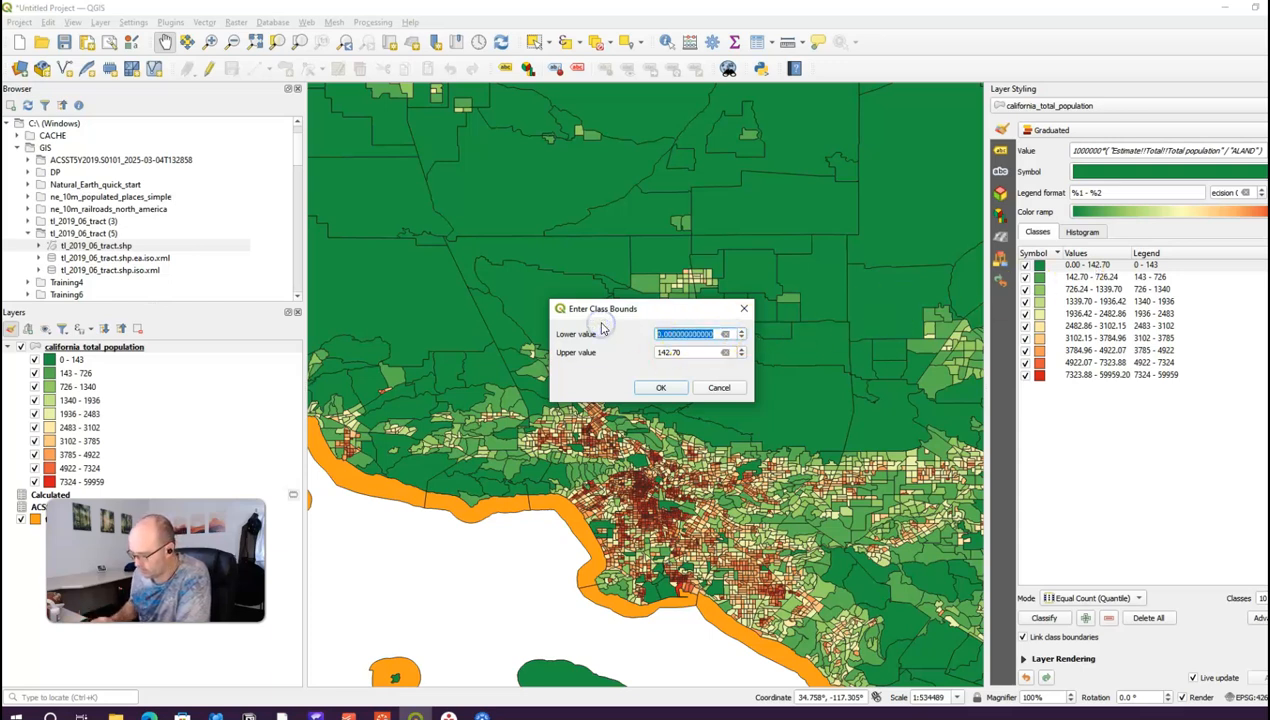
text(0)
drag(700, 352, 605, 342)
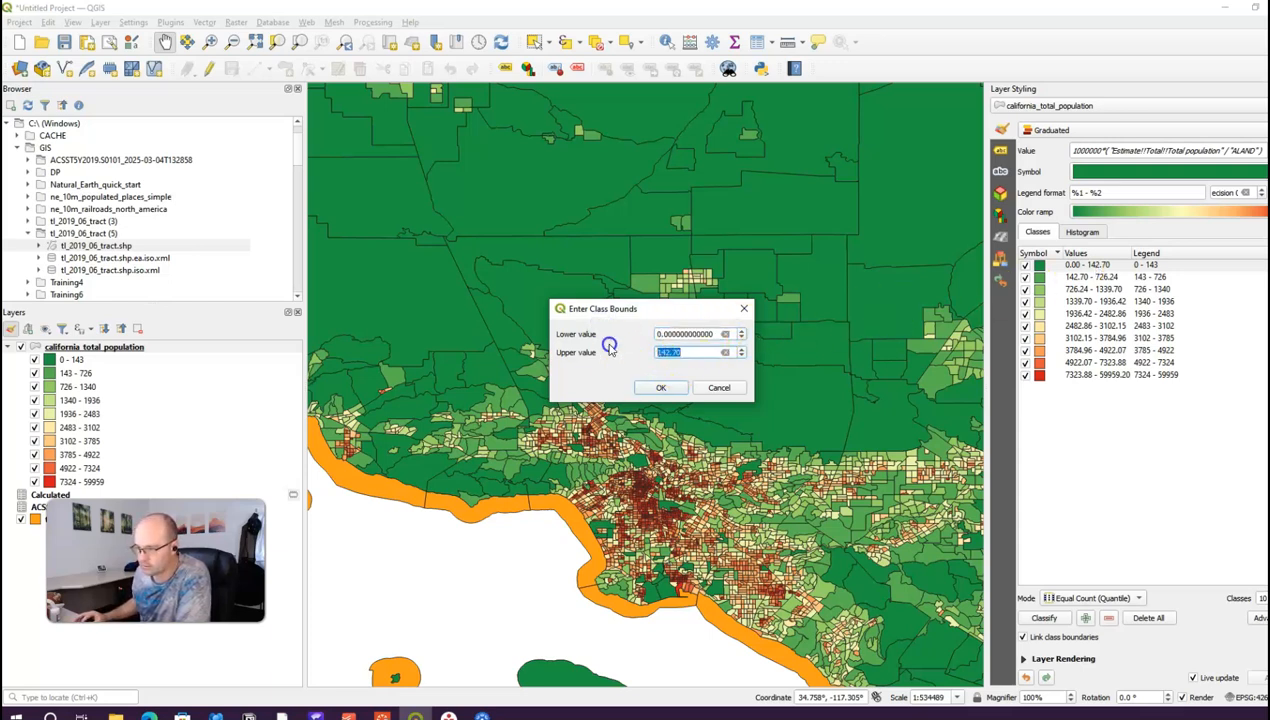
text(1)
click(649, 388)
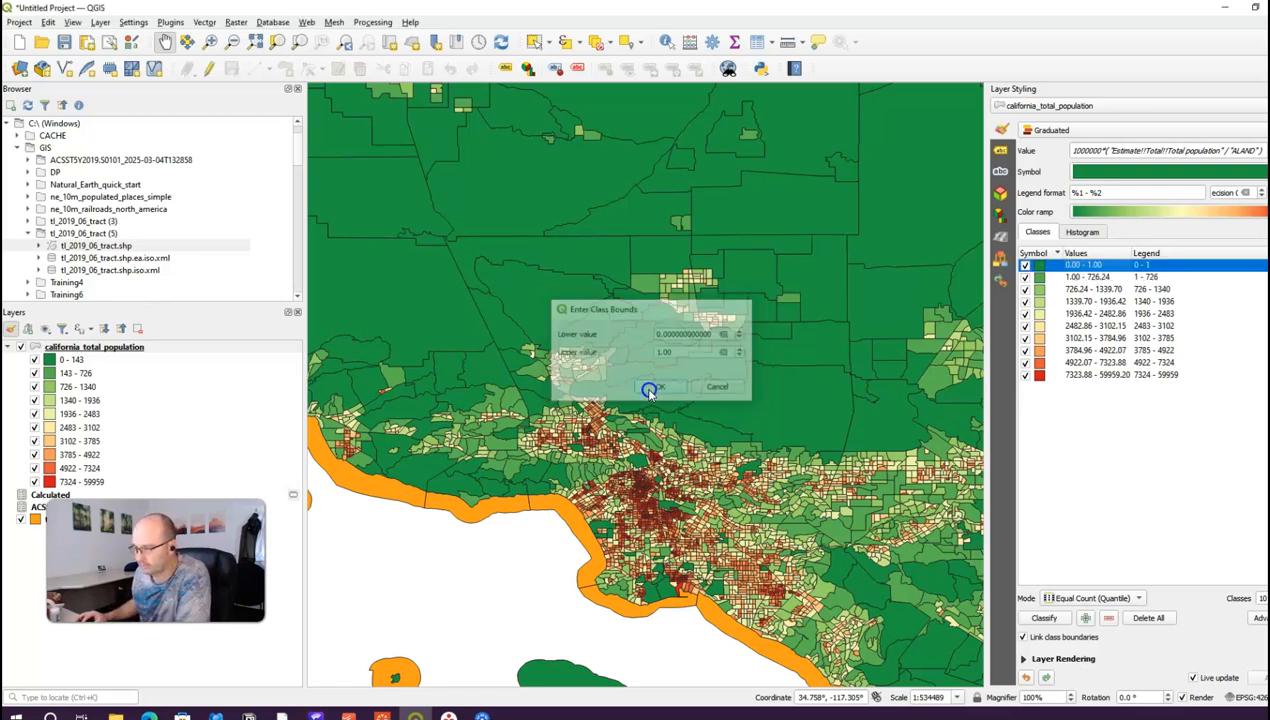
click(695, 384)
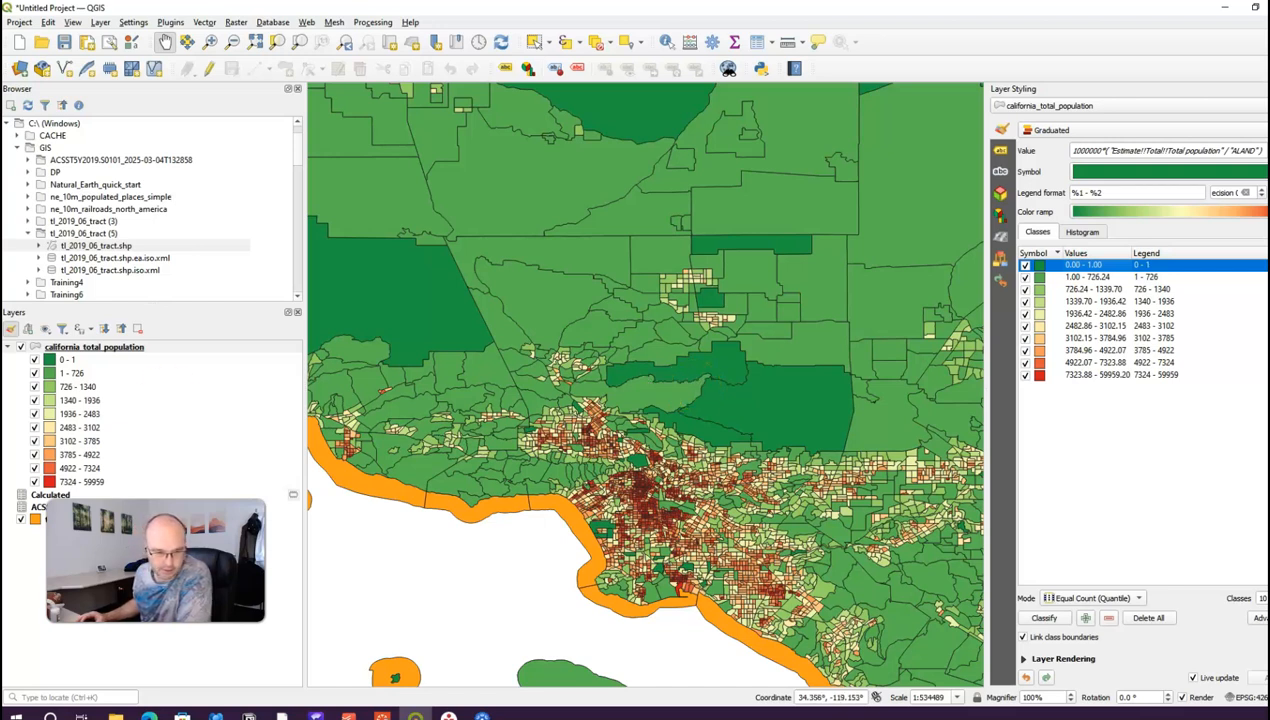
Step: Set the second and third class upper bounds to 10 and 25
double_click(1090, 277)
drag(698, 352, 616, 344)
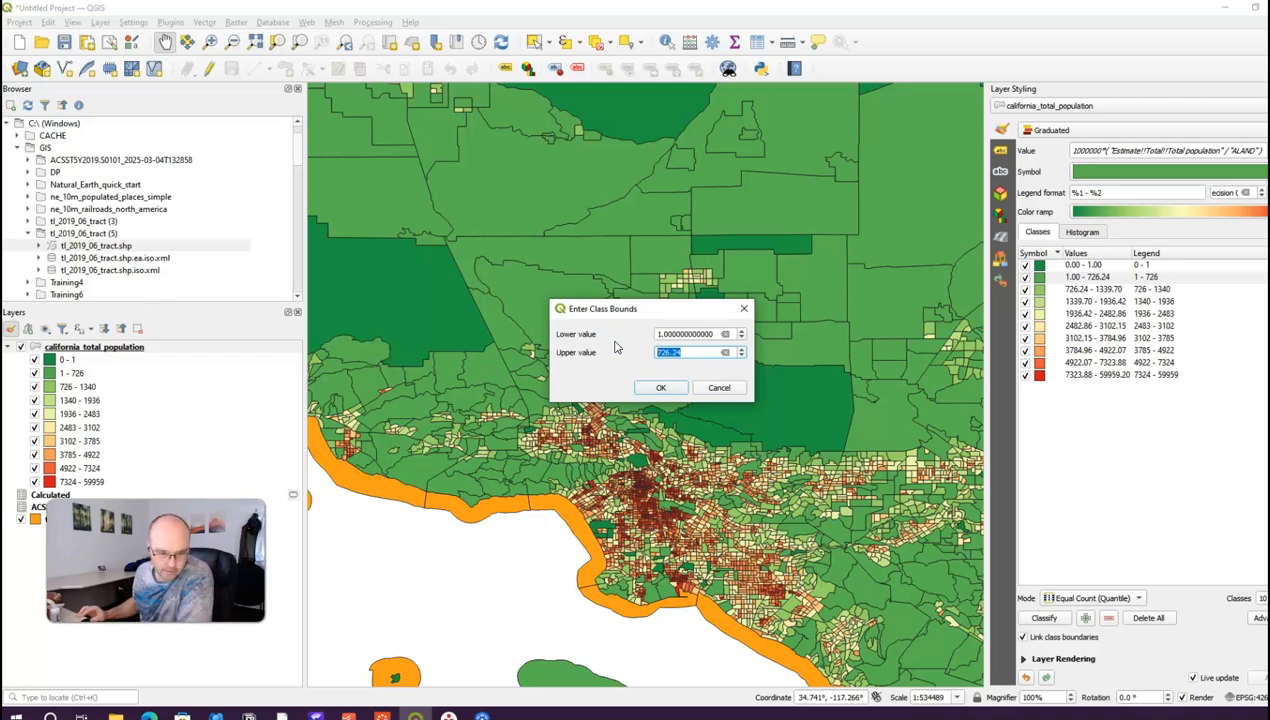
text(10)
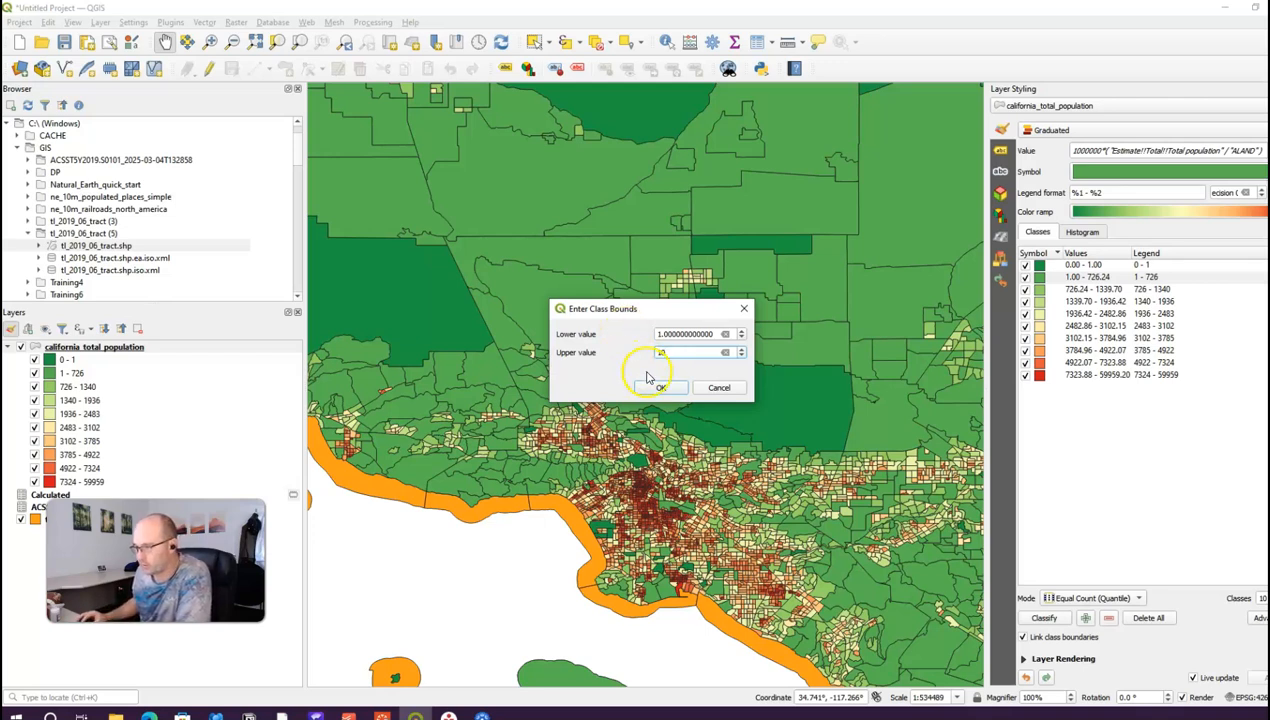
click(661, 387)
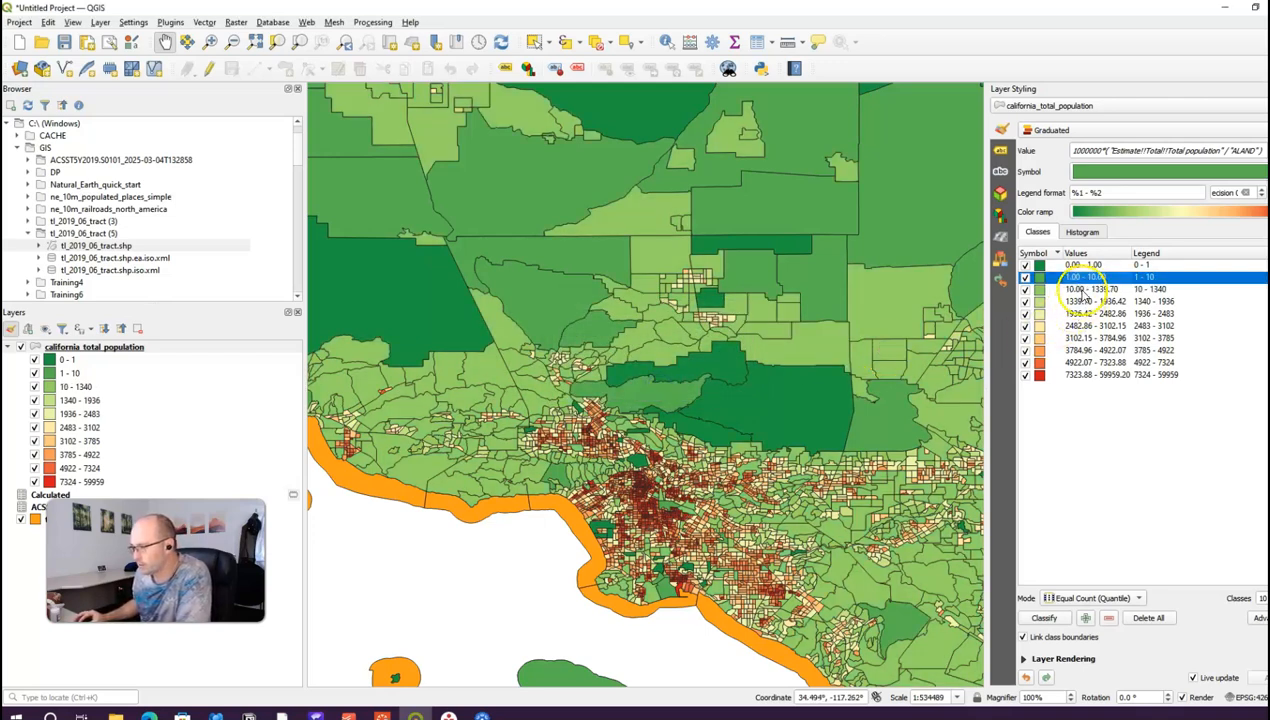
double_click(1087, 290)
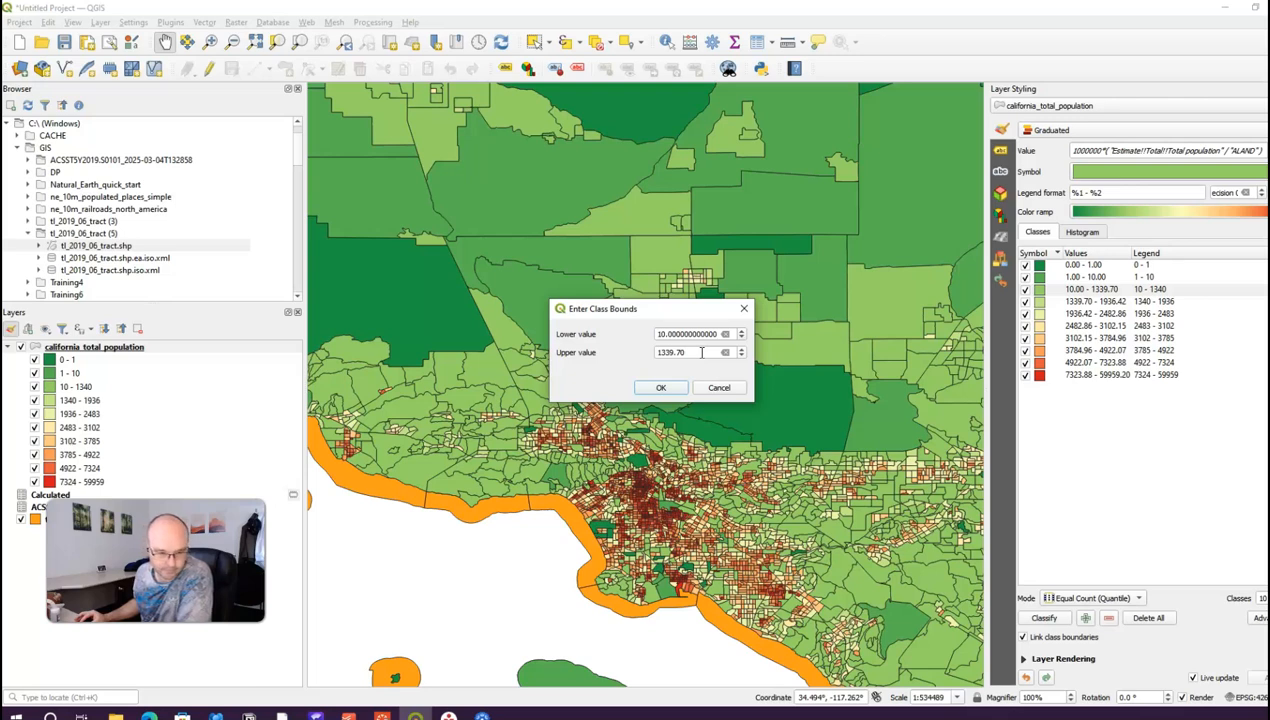
drag(702, 352, 601, 345)
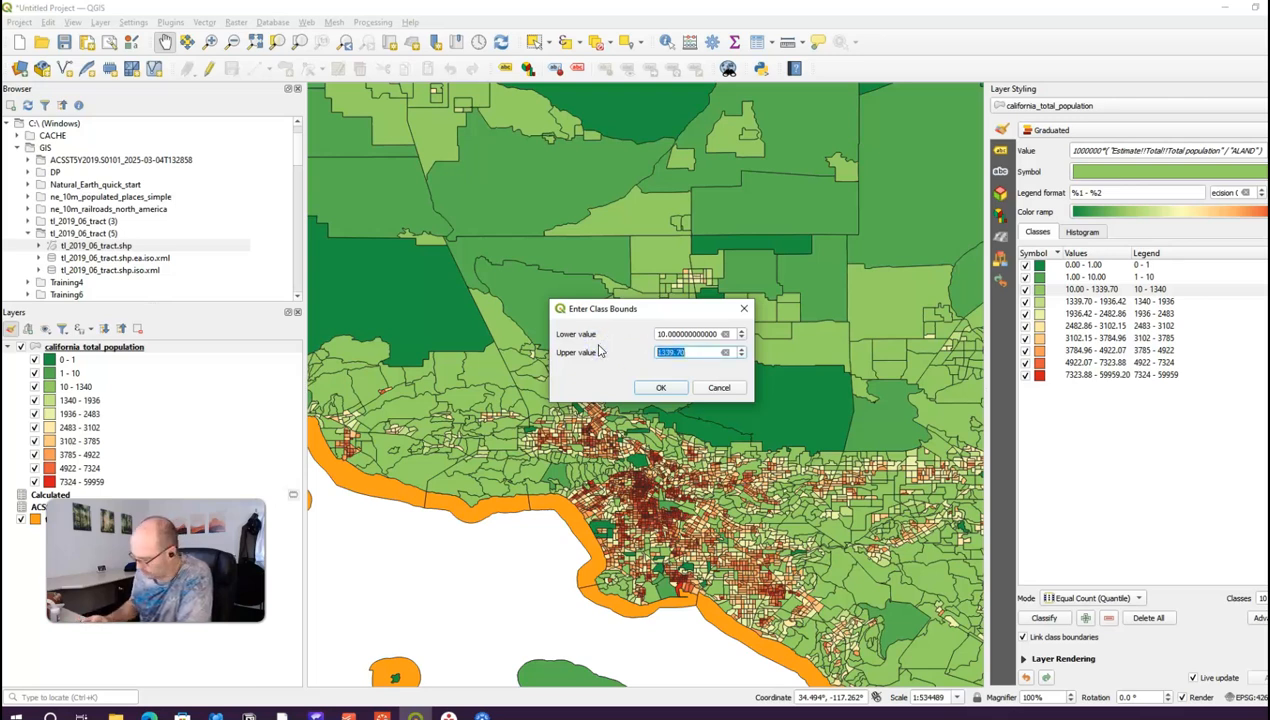
text(25)
click(660, 387)
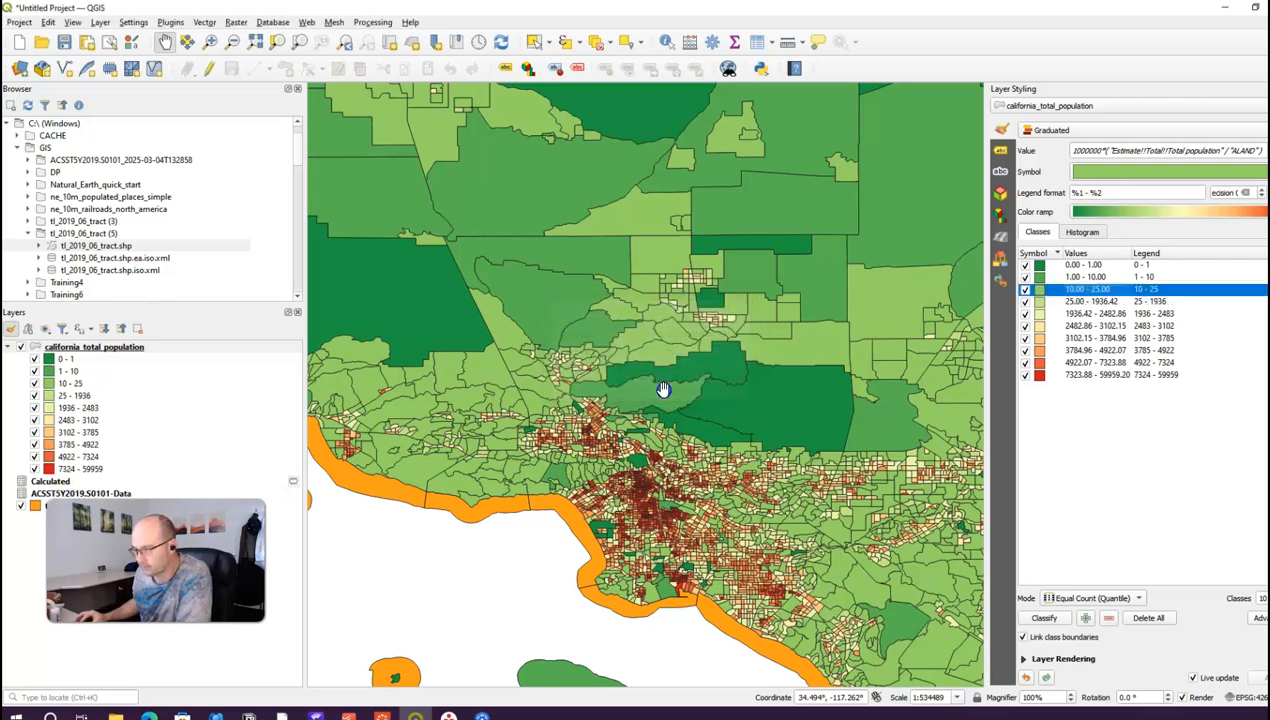
Step: Set the fourth density class to 25–50
click(1100, 292)
double_click(1103, 301)
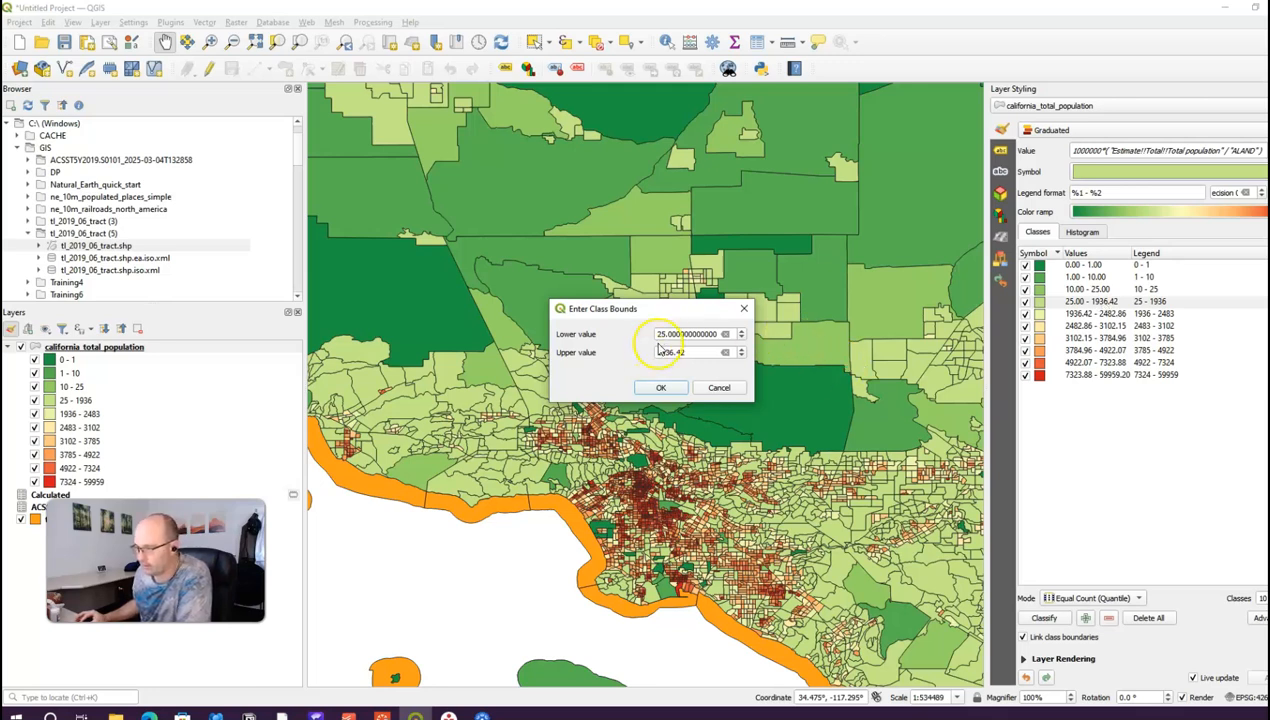
click(725, 335)
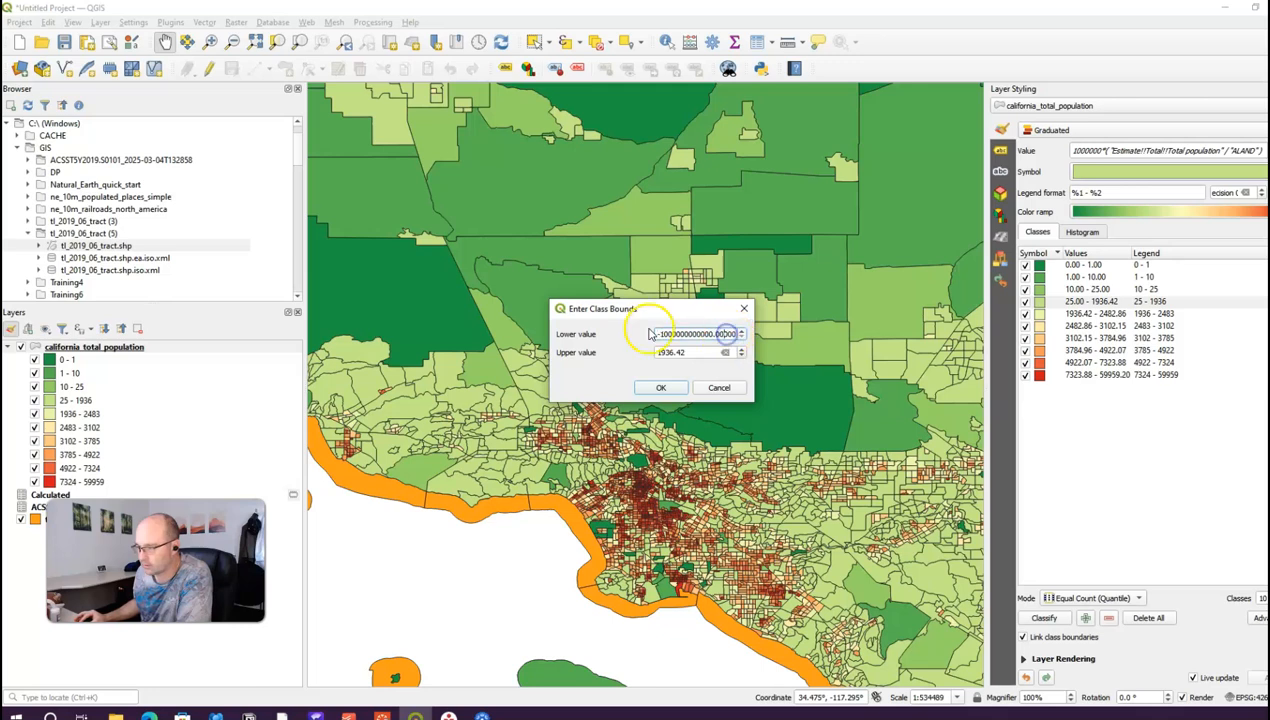
drag(652, 334, 728, 335)
text(25)
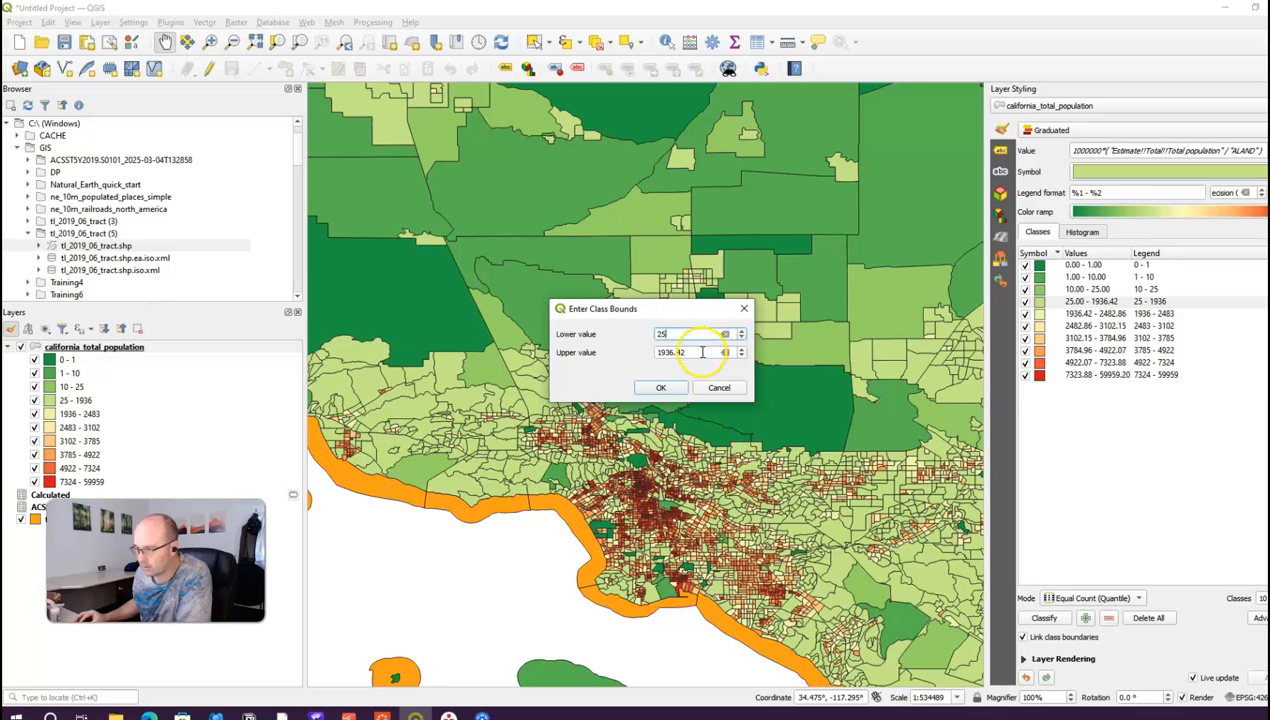
drag(702, 352, 590, 362)
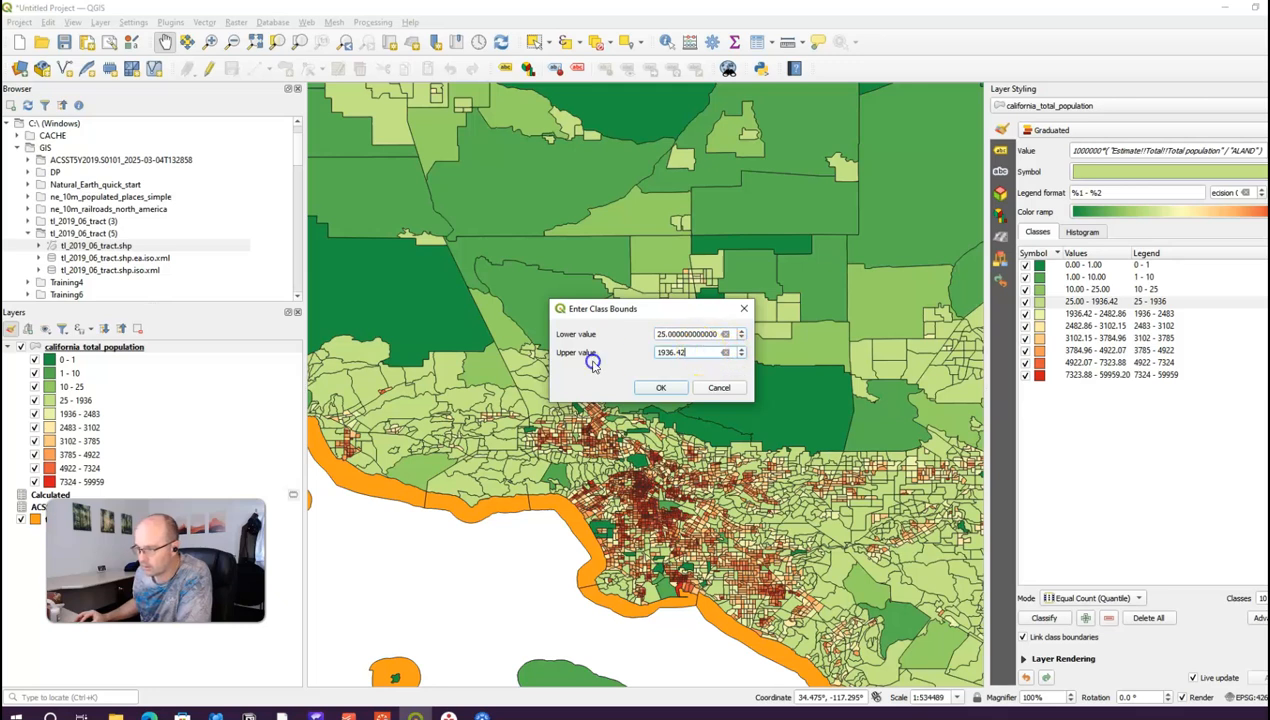
drag(695, 353, 642, 354)
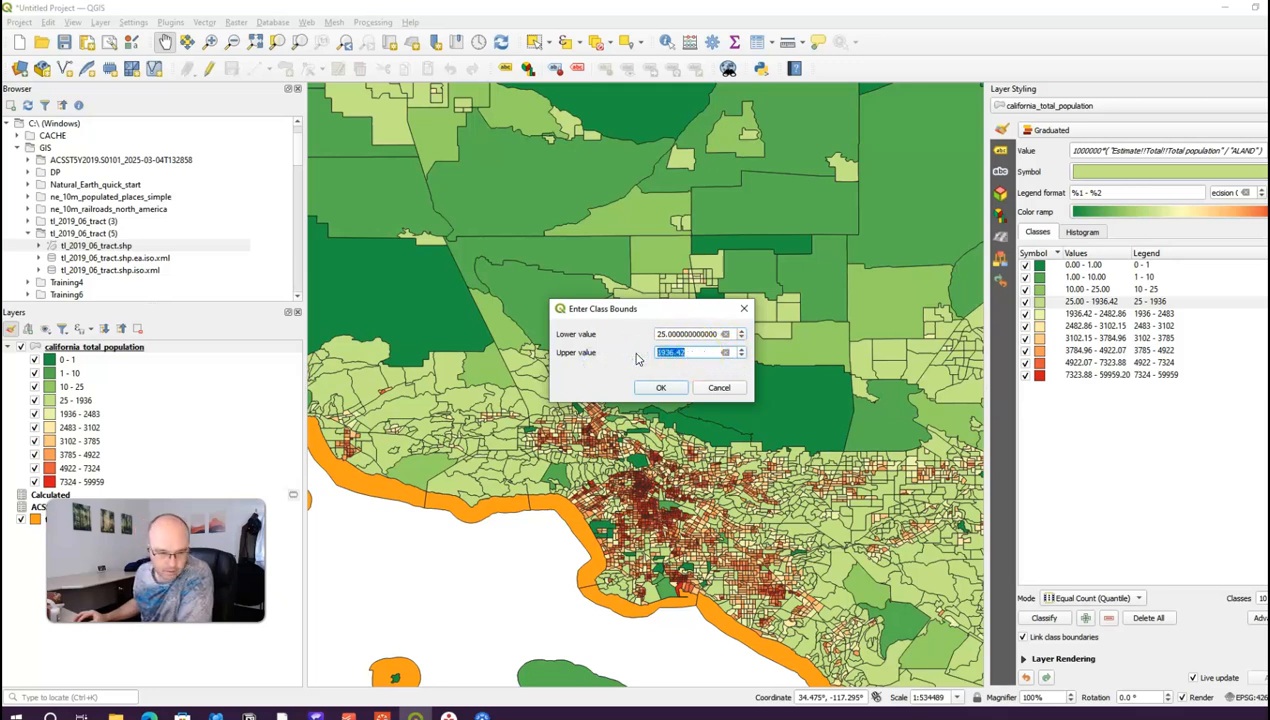
text(50)
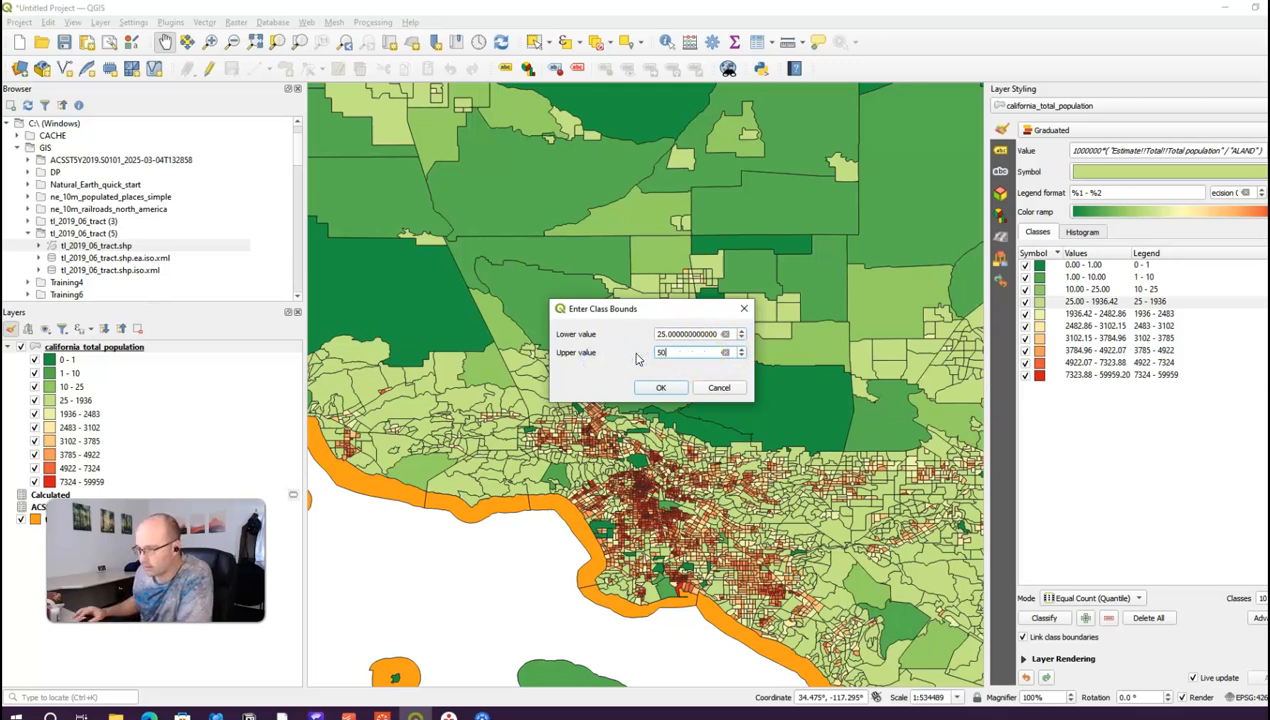
click(660, 387)
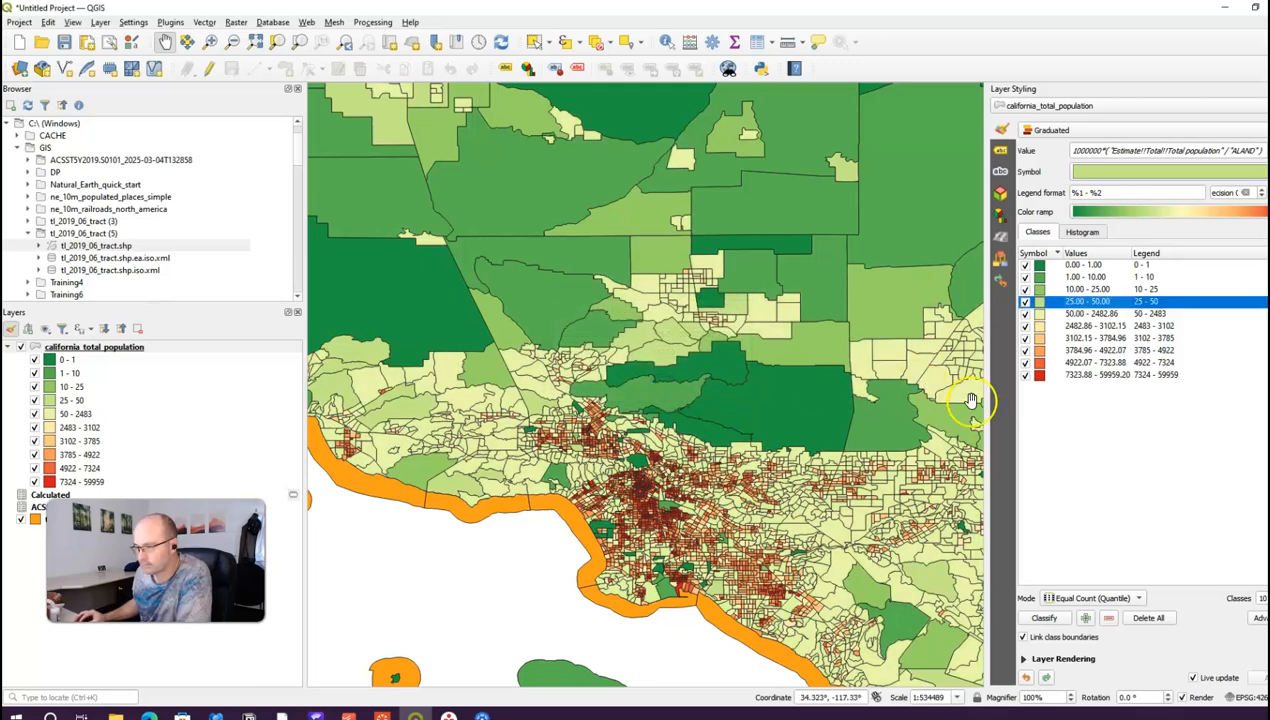
Step: Set the next two classes to 50–100 and 100–250
click(1150, 314)
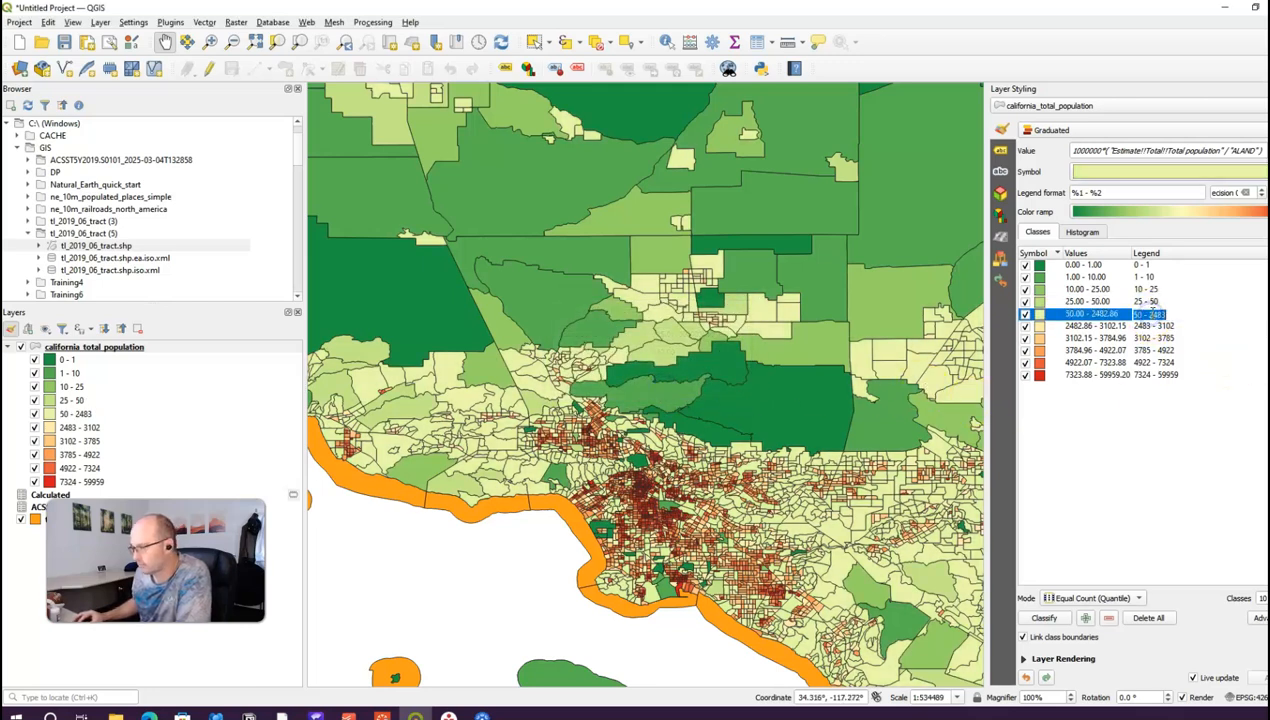
double_click(1085, 314)
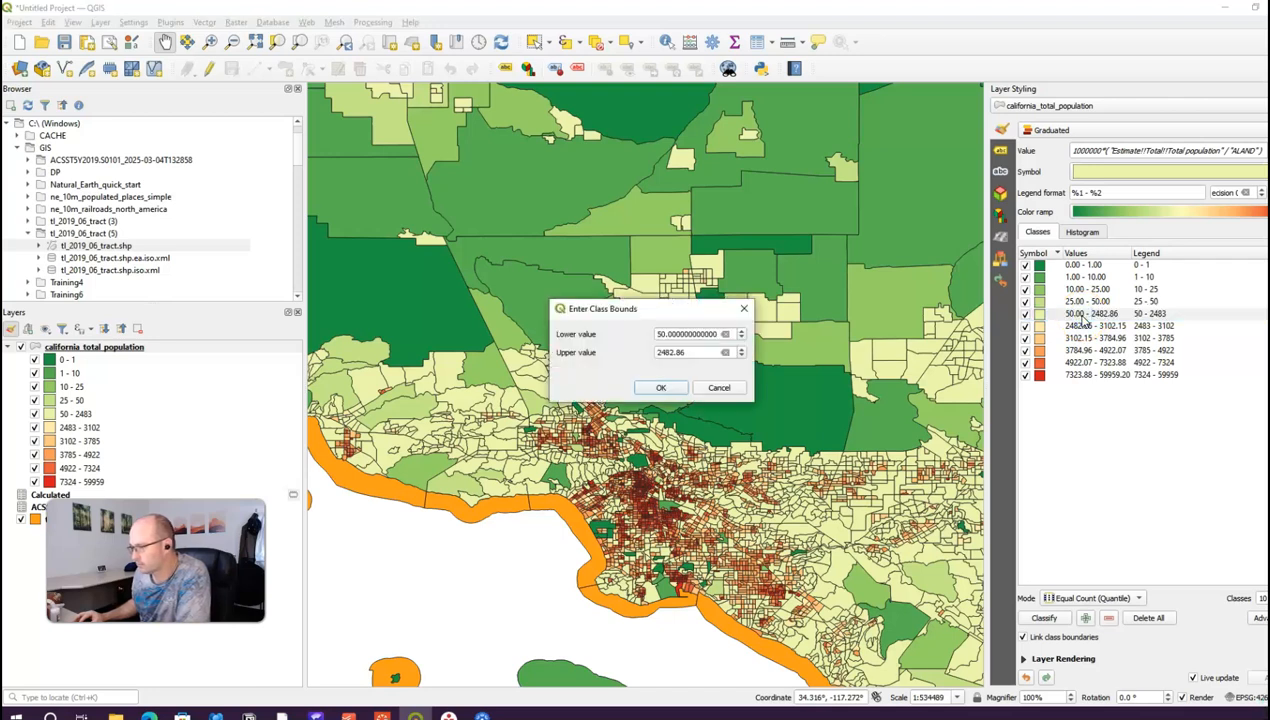
double_click(690, 352)
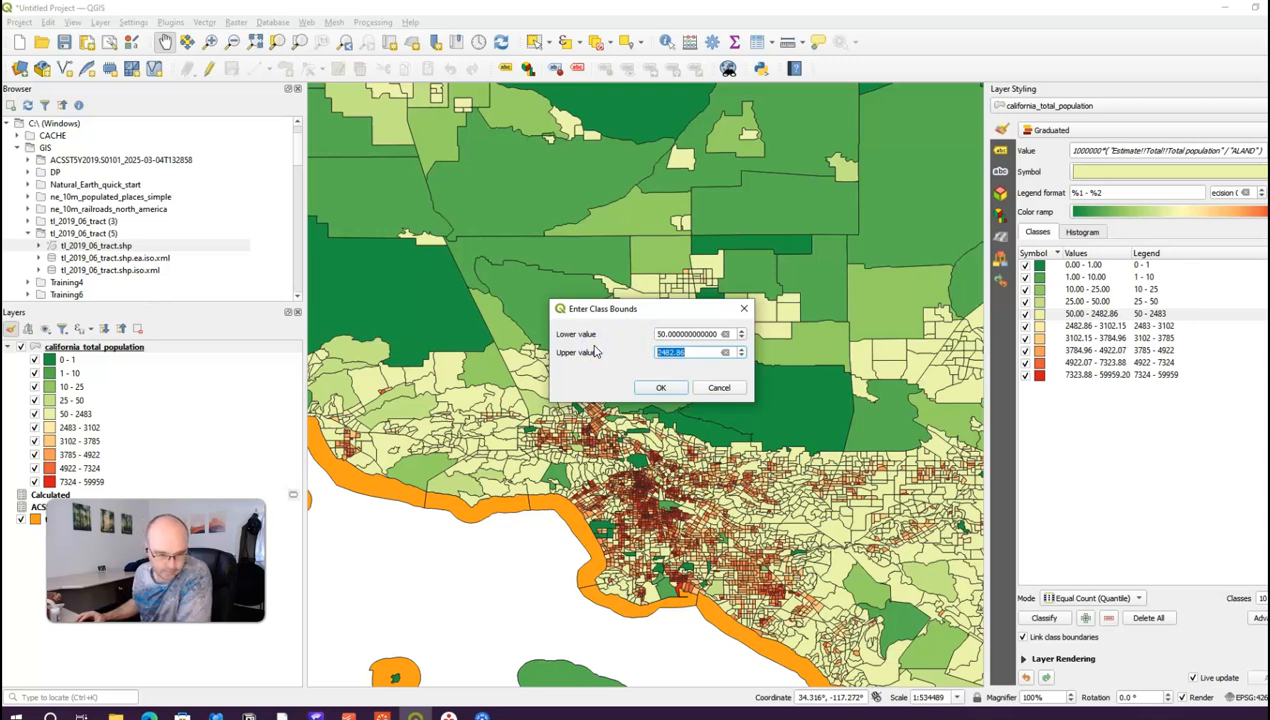
click(660, 387)
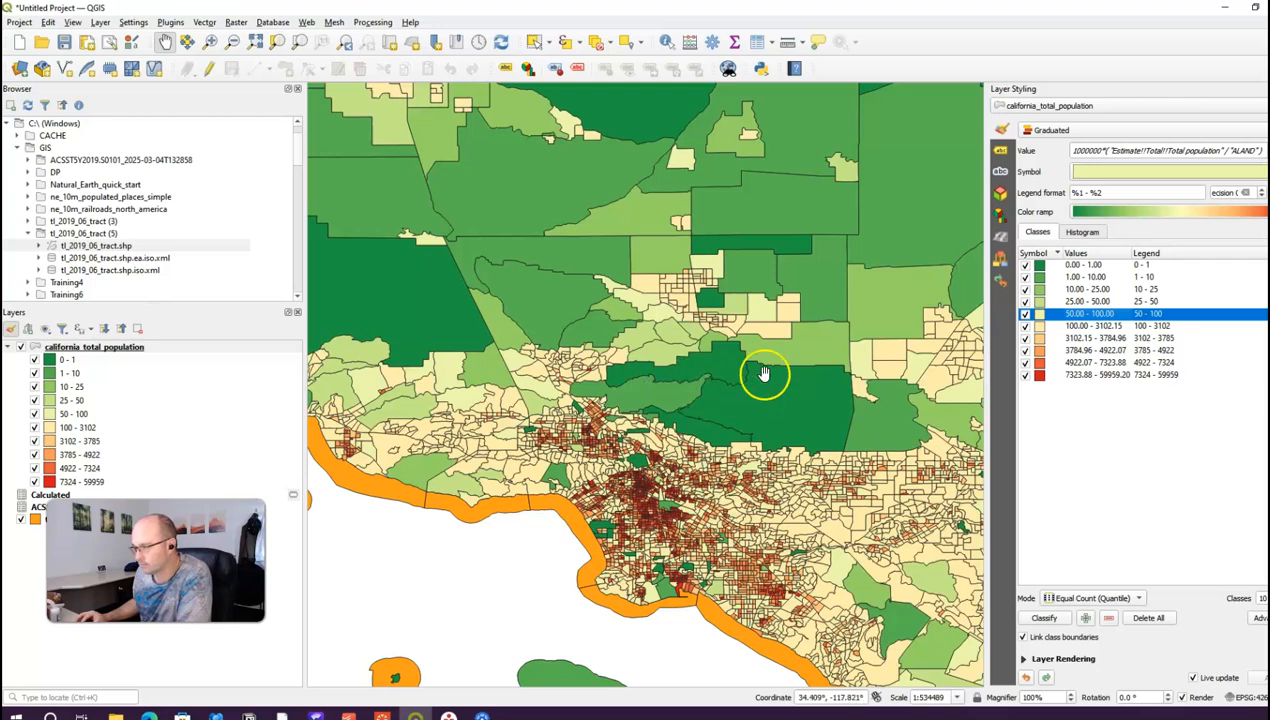
double_click(1092, 325)
double_click(688, 352)
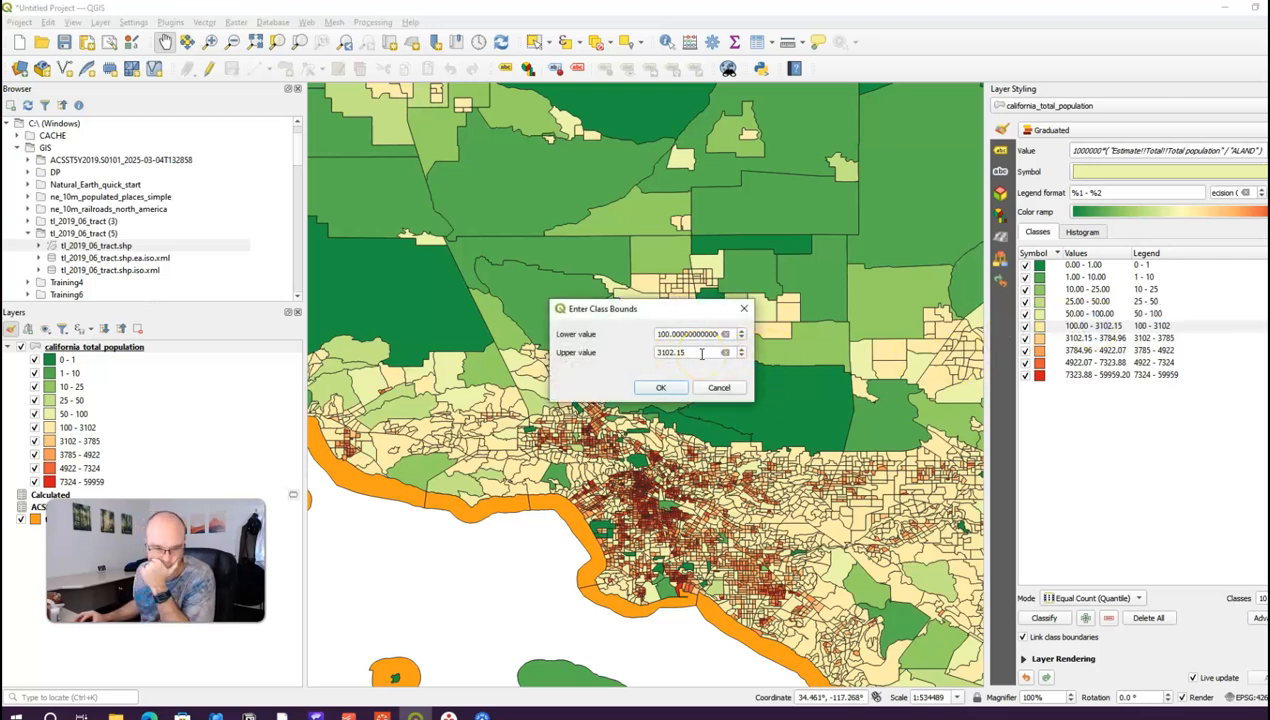
drag(701, 353, 622, 352)
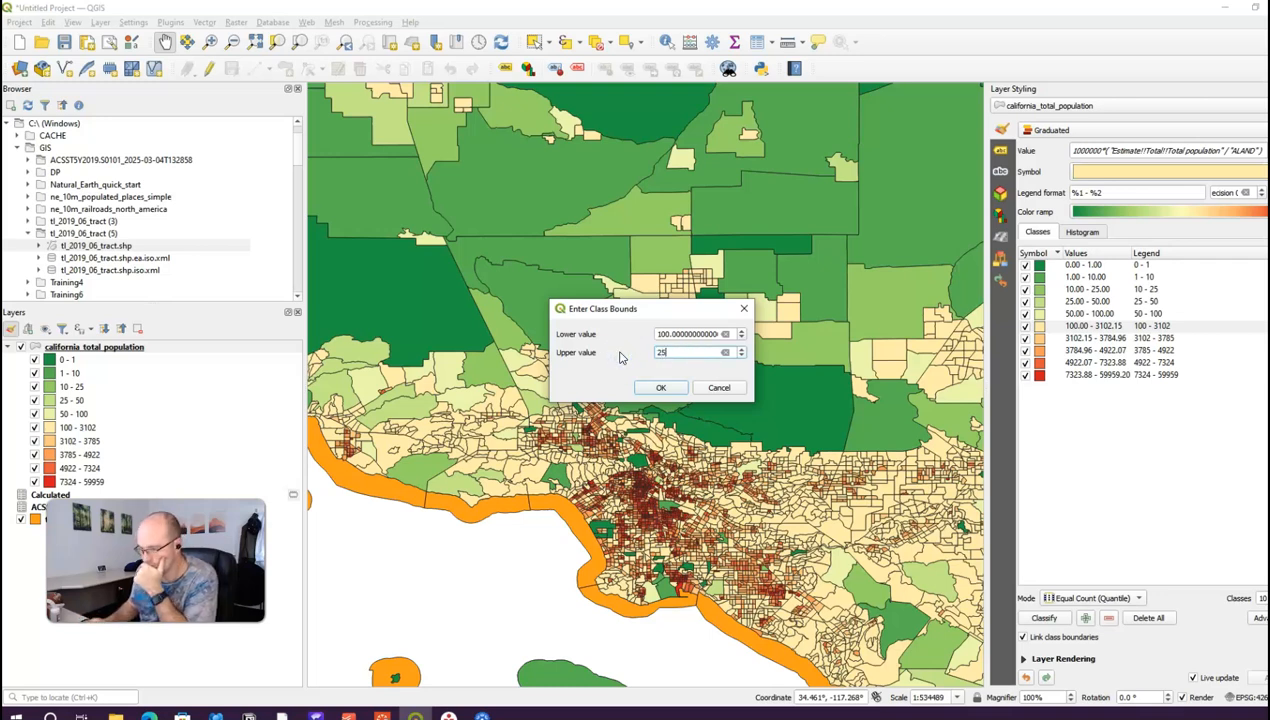
click(663, 387)
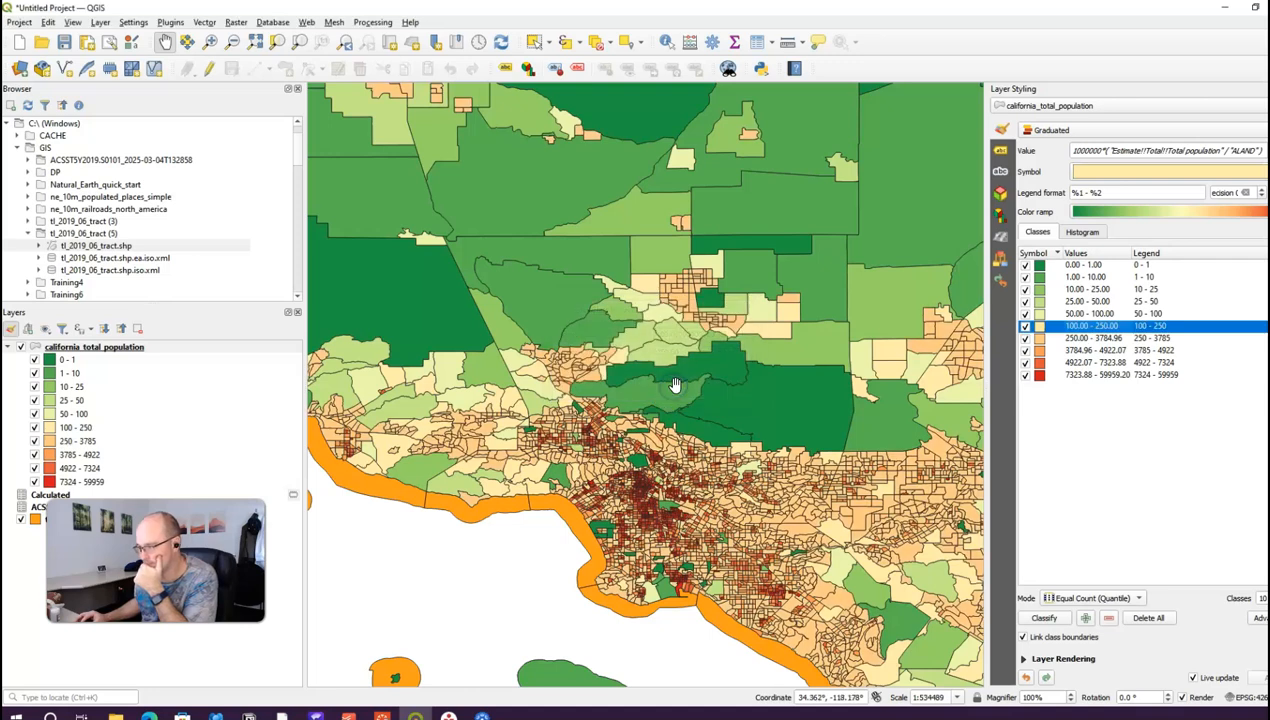
Step: Set the following classes to 250–500 and 500–1000
double_click(1085, 338)
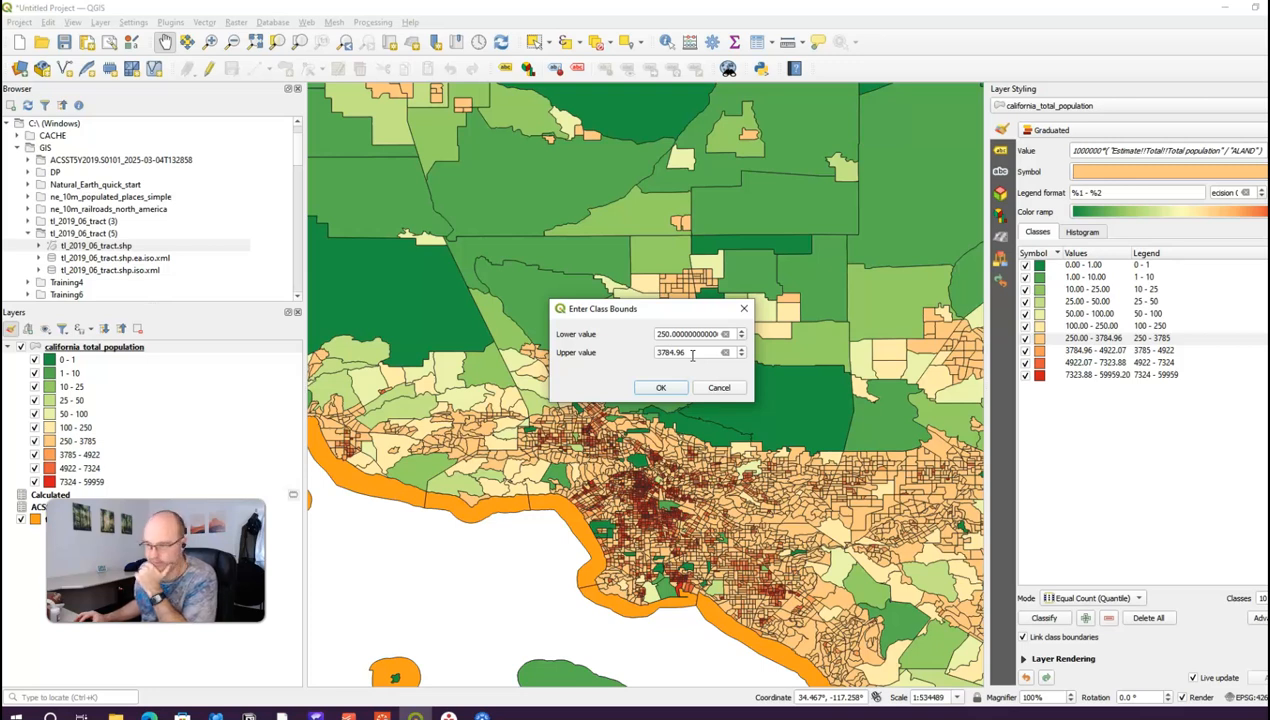
drag(692, 356, 598, 355)
text(5)
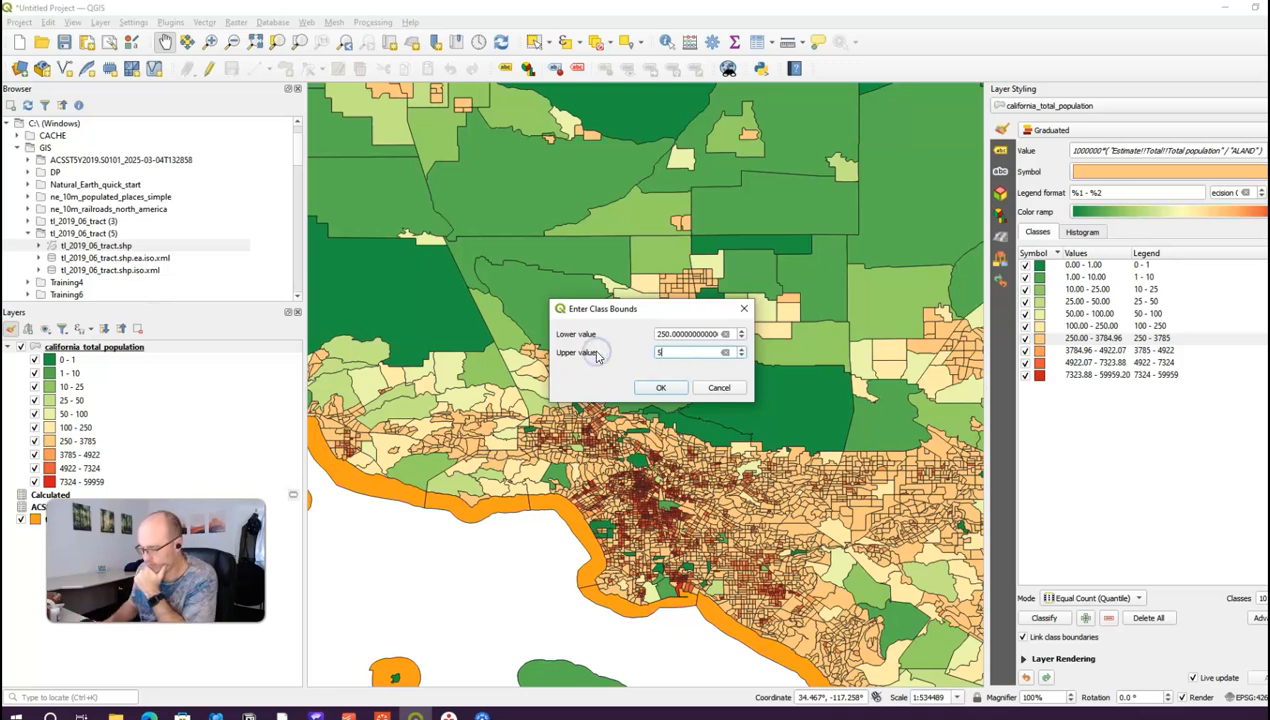
text(00)
click(660, 387)
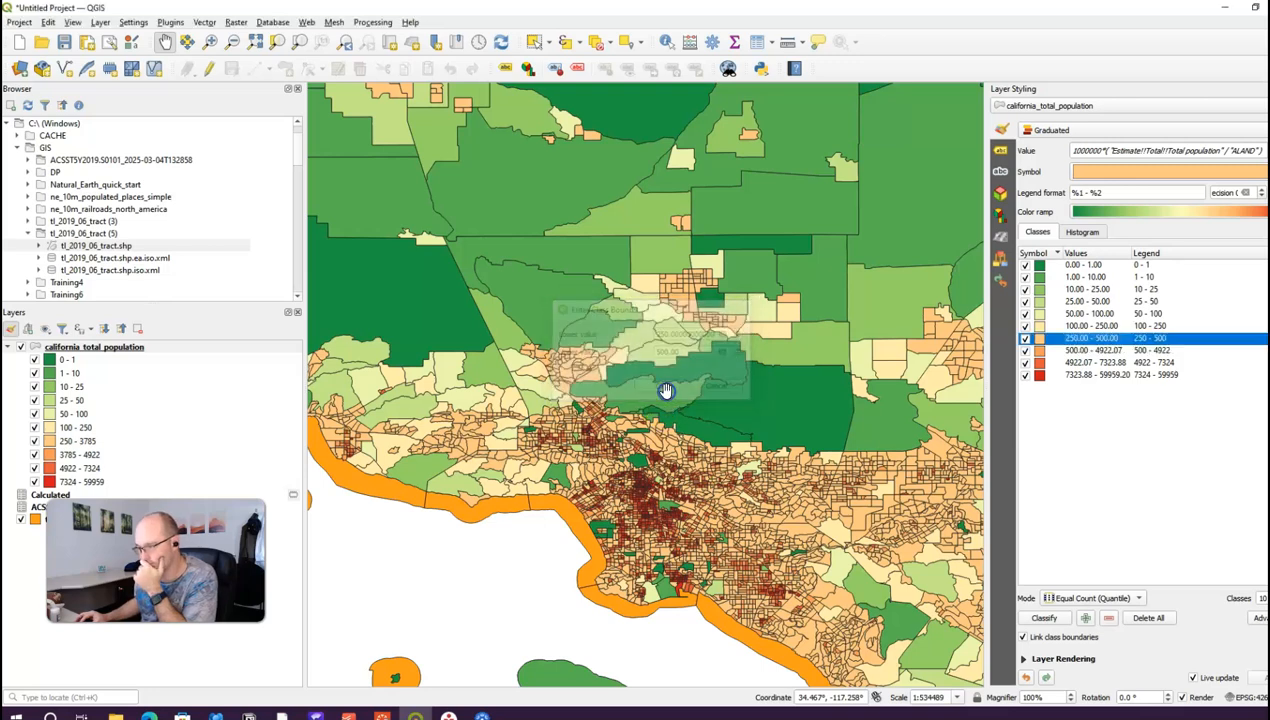
double_click(1095, 351)
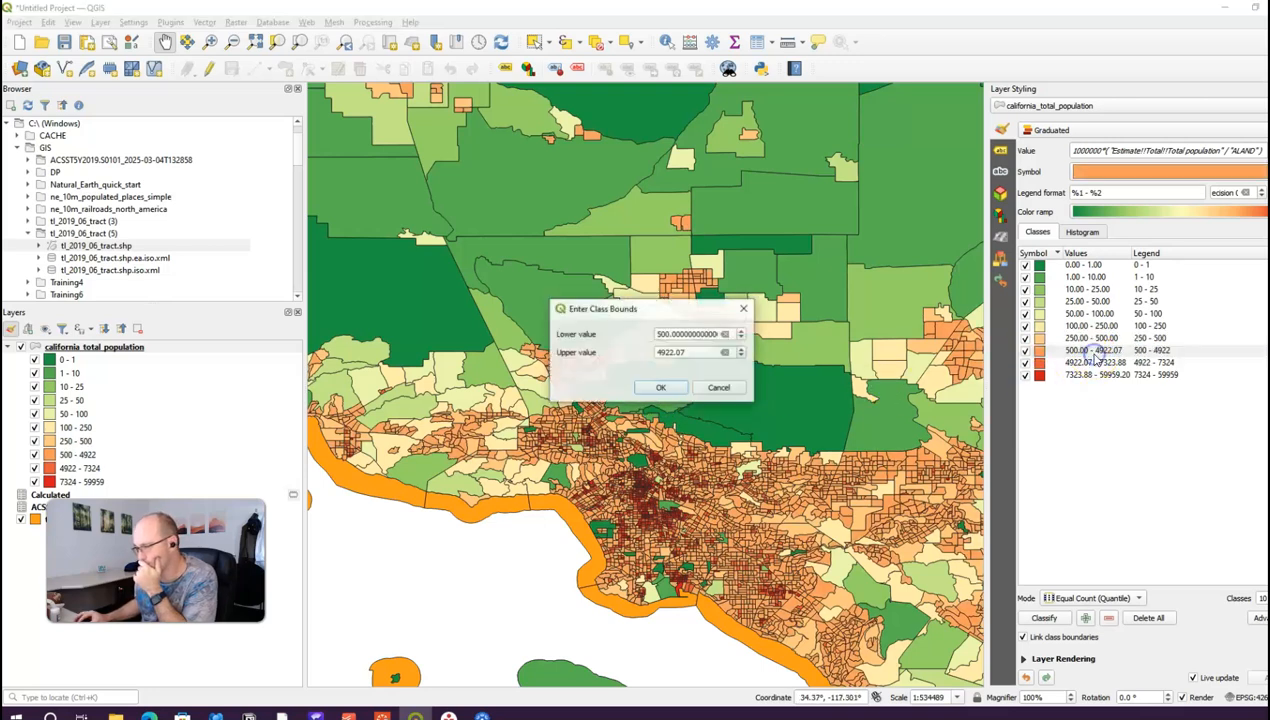
drag(698, 355, 614, 352)
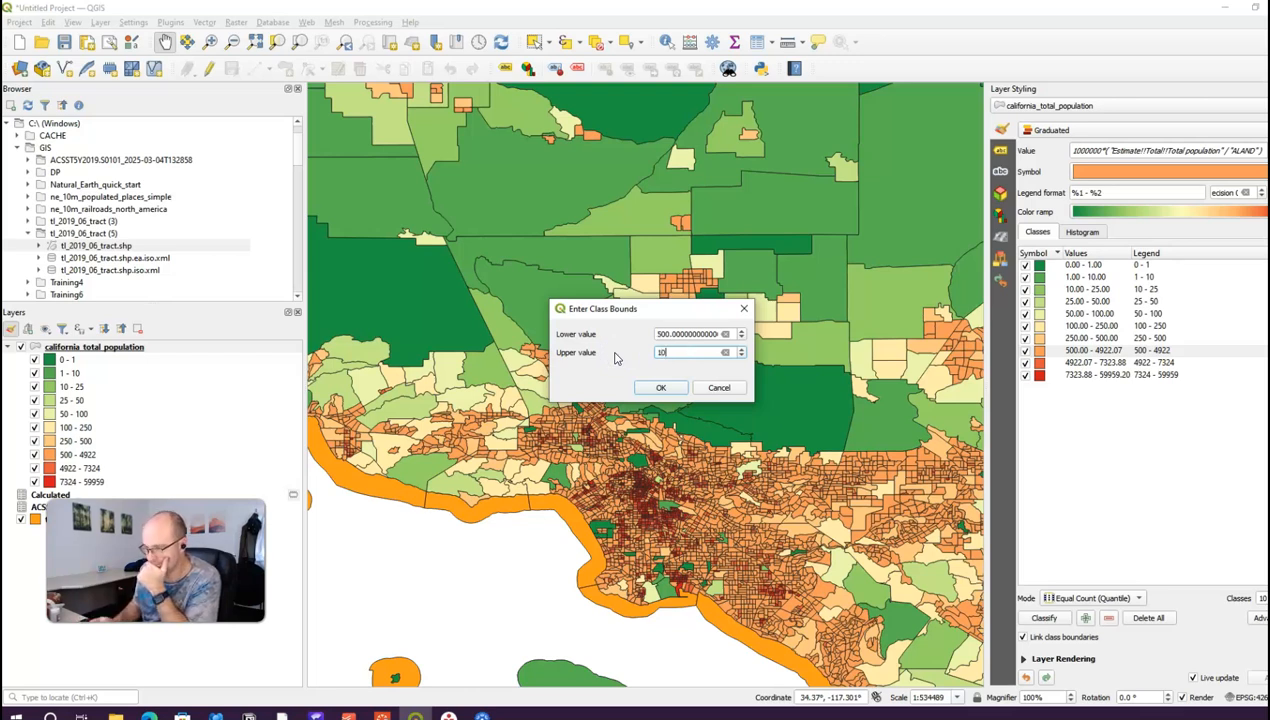
text(1000)
click(660, 387)
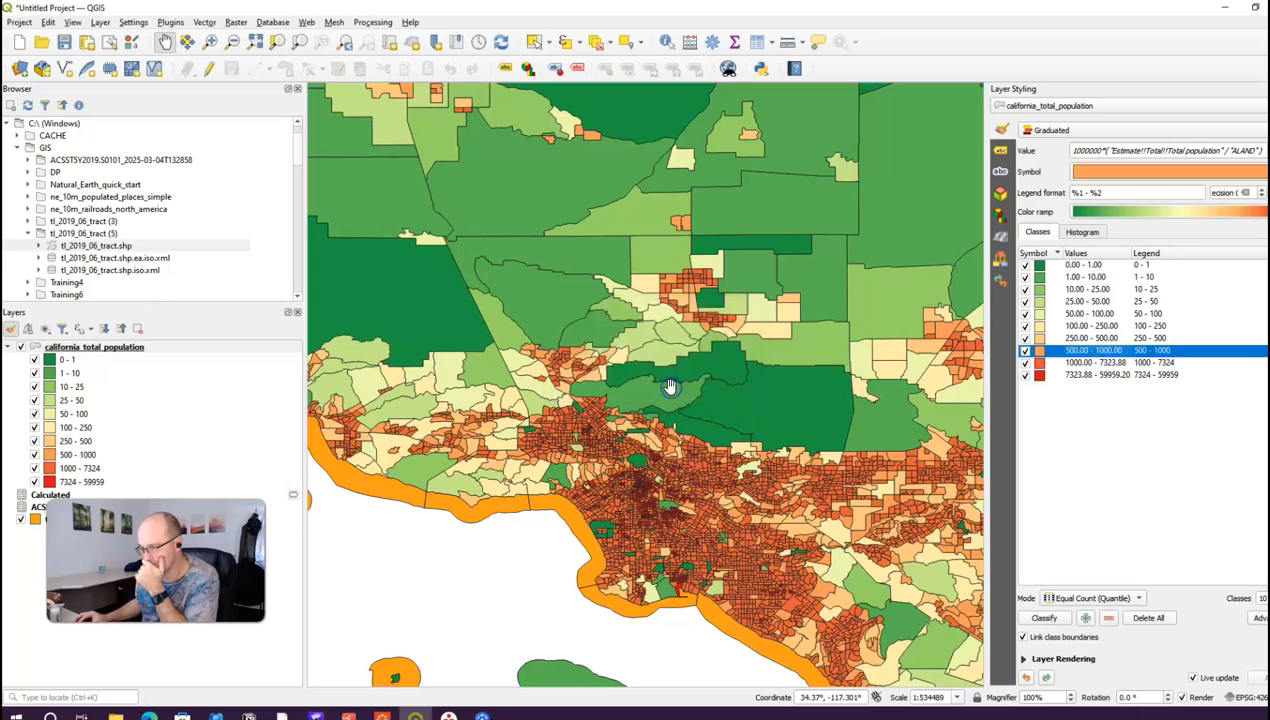
Step: Set the top two classes to 1000–5000 and 5000–60000
double_click(1080, 362)
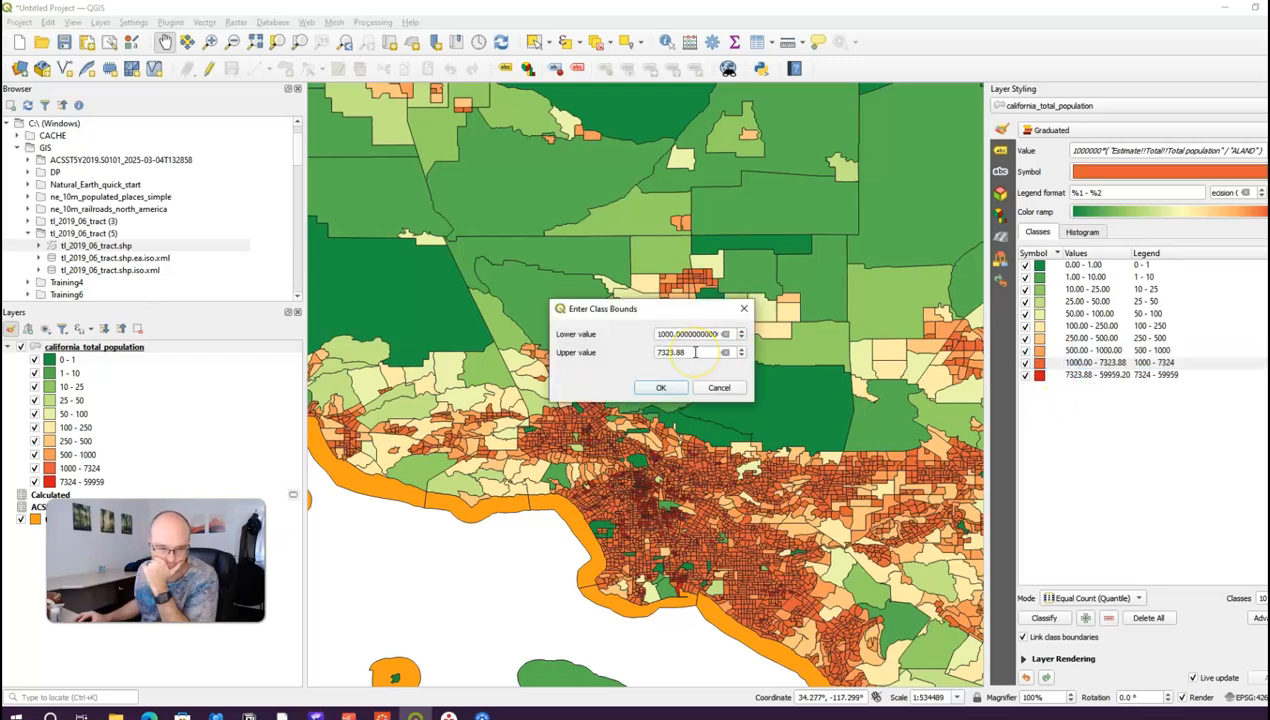
drag(695, 352, 557, 337)
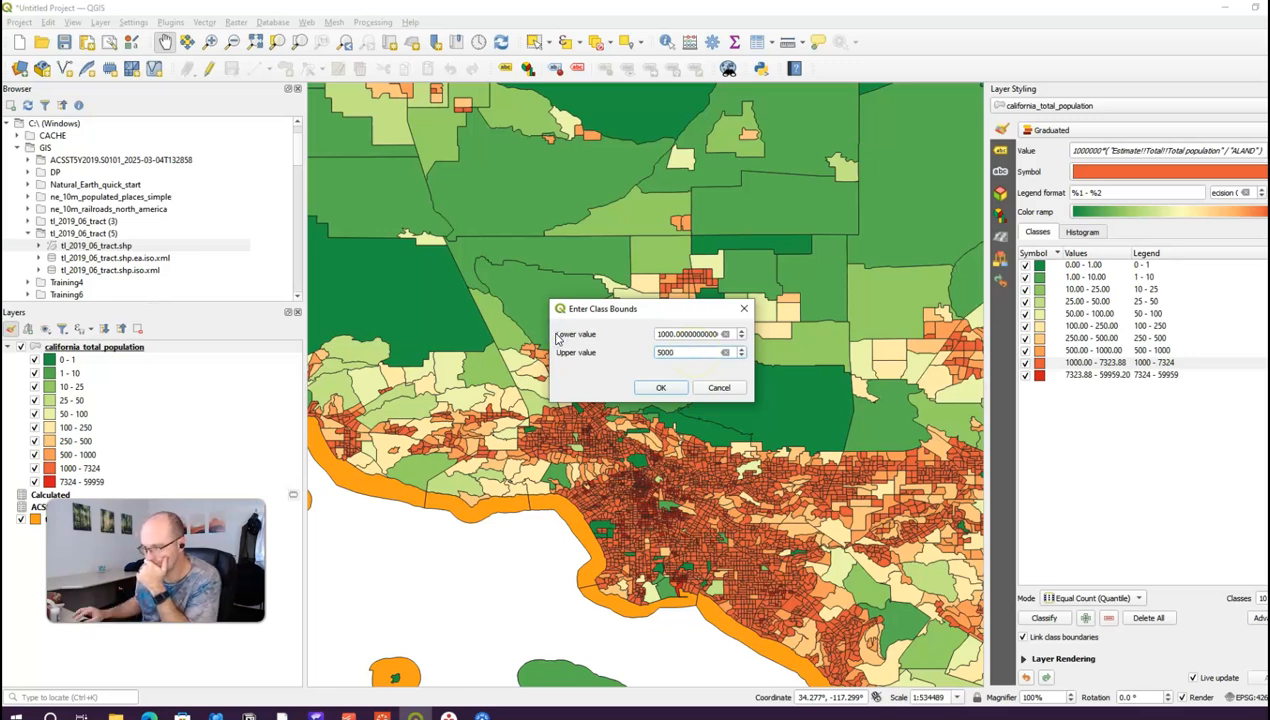
click(662, 386)
click(1115, 375)
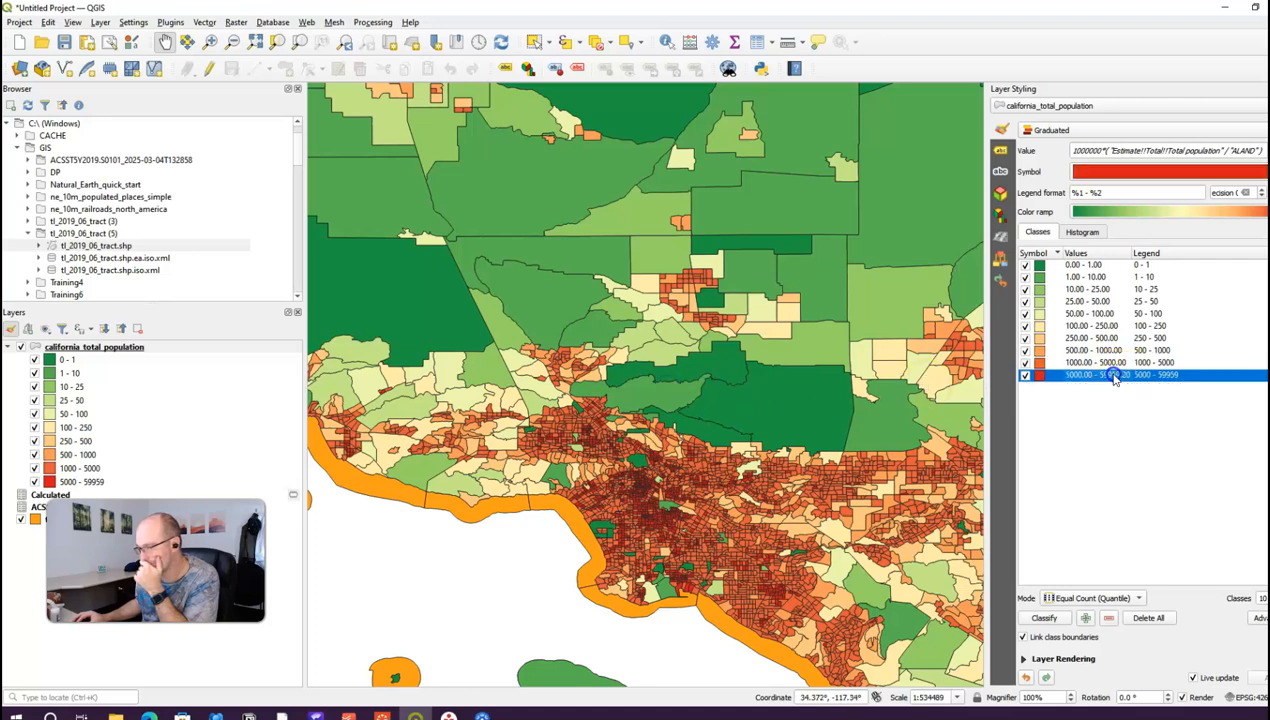
double_click(1113, 375)
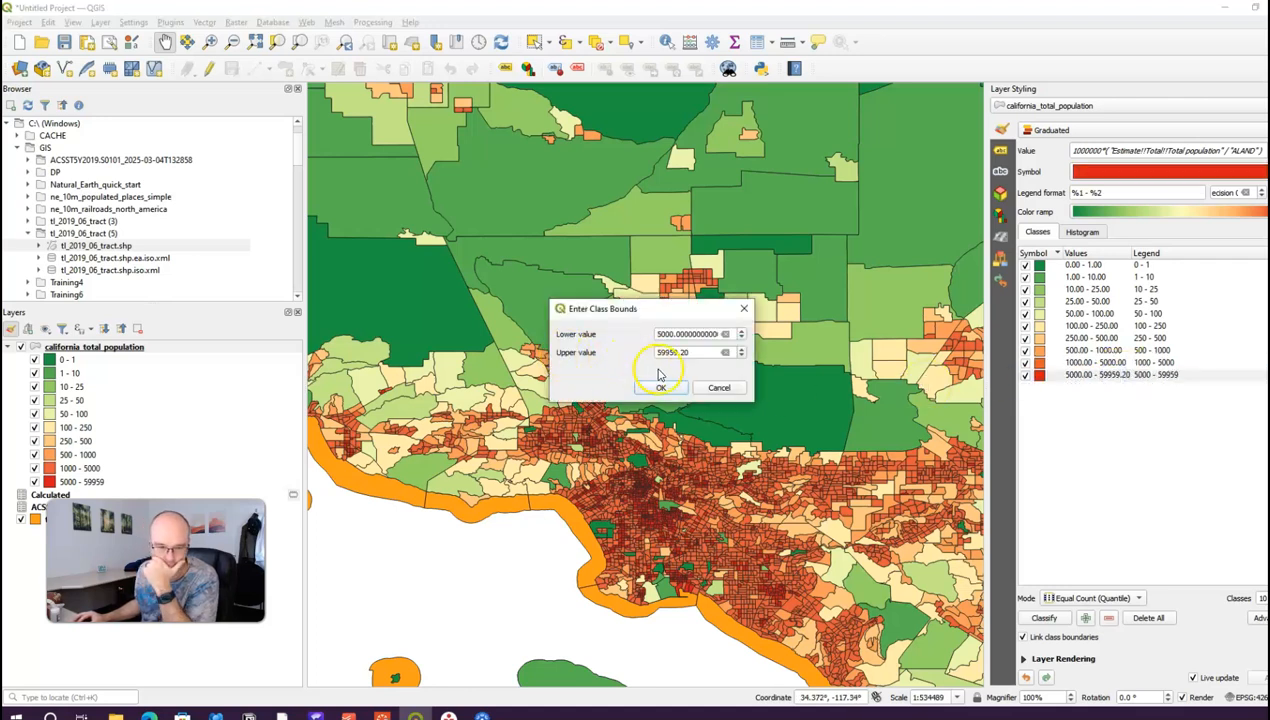
drag(704, 357, 567, 347)
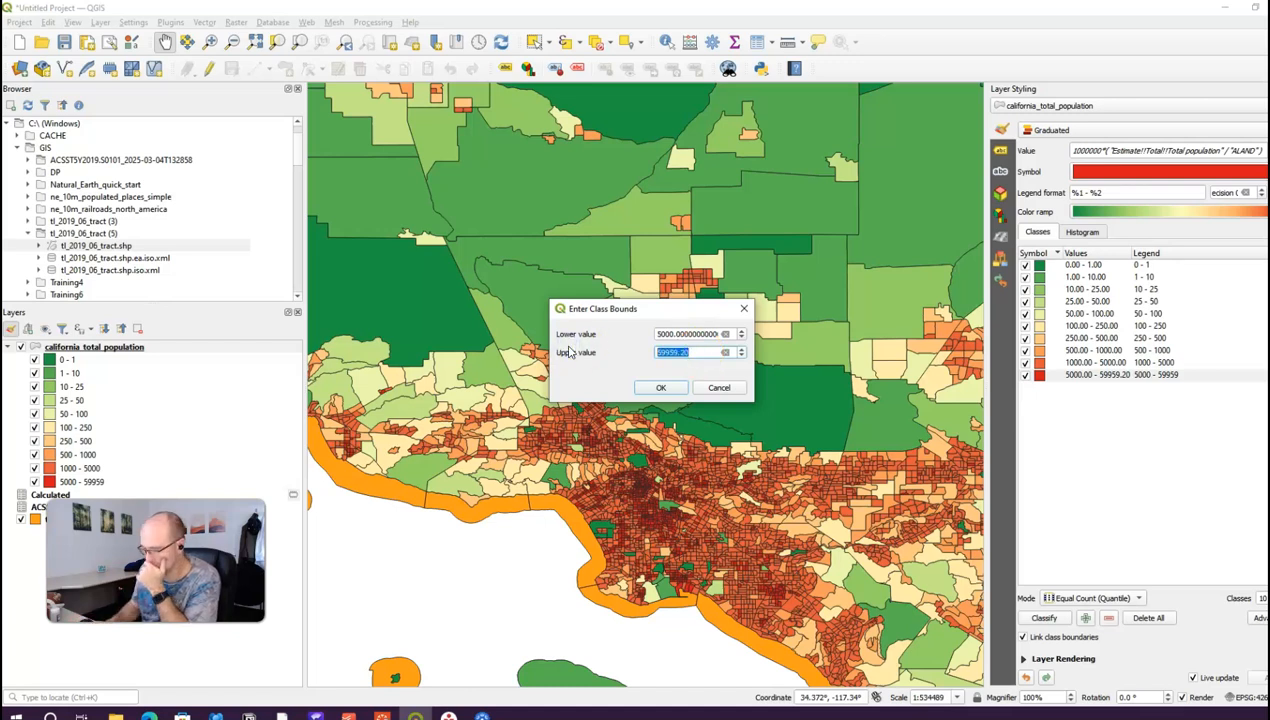
click(655, 388)
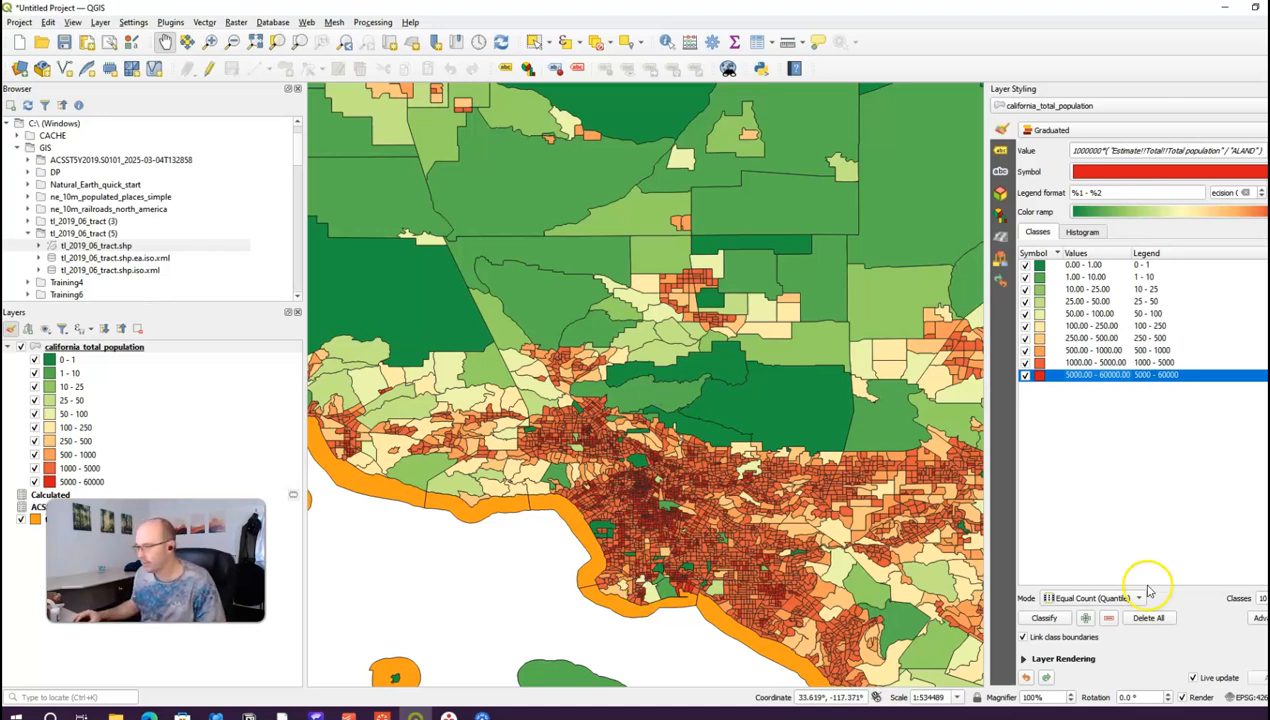
Step: Zoom and pan across California until the Bay Area tracts are centred on the canvas
scroll(780, 512, up, 1)
scroll(787, 519, down, 3)
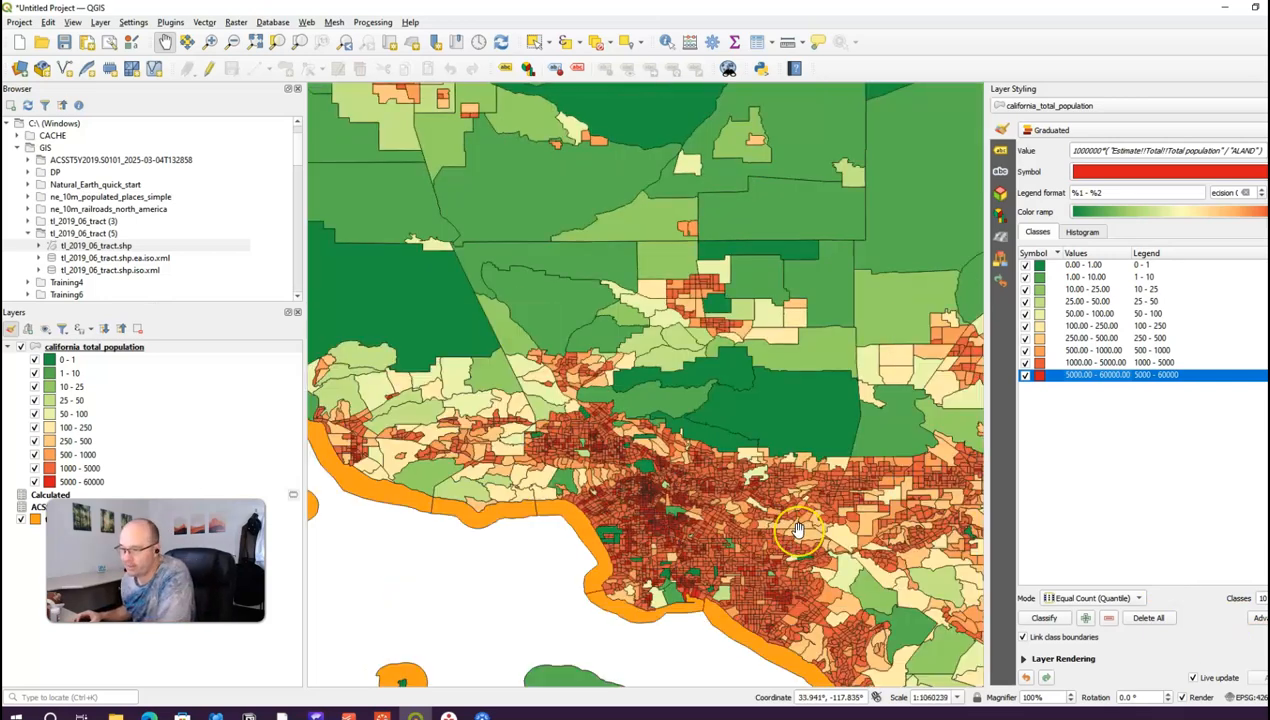
drag(742, 384, 753, 627)
scroll(757, 577, up, 2)
scroll(753, 627, down, 3)
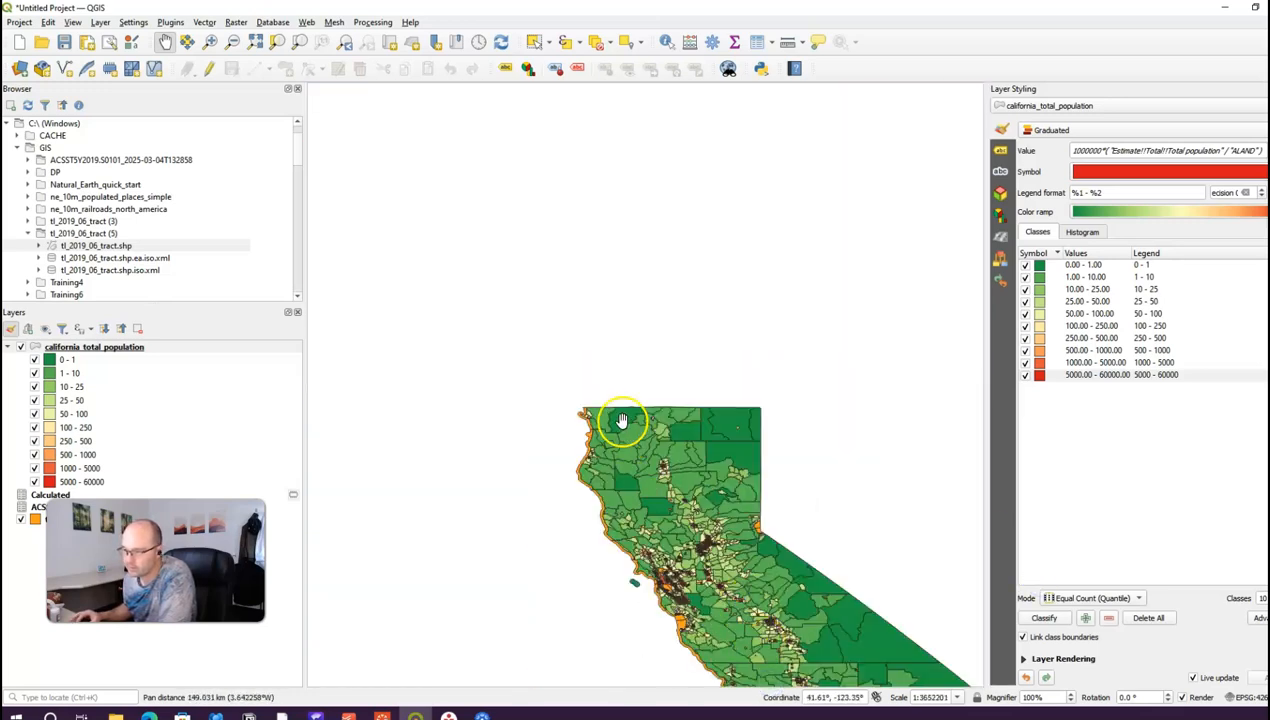
scroll(665, 598, up, 2)
scroll(609, 533, up, 2)
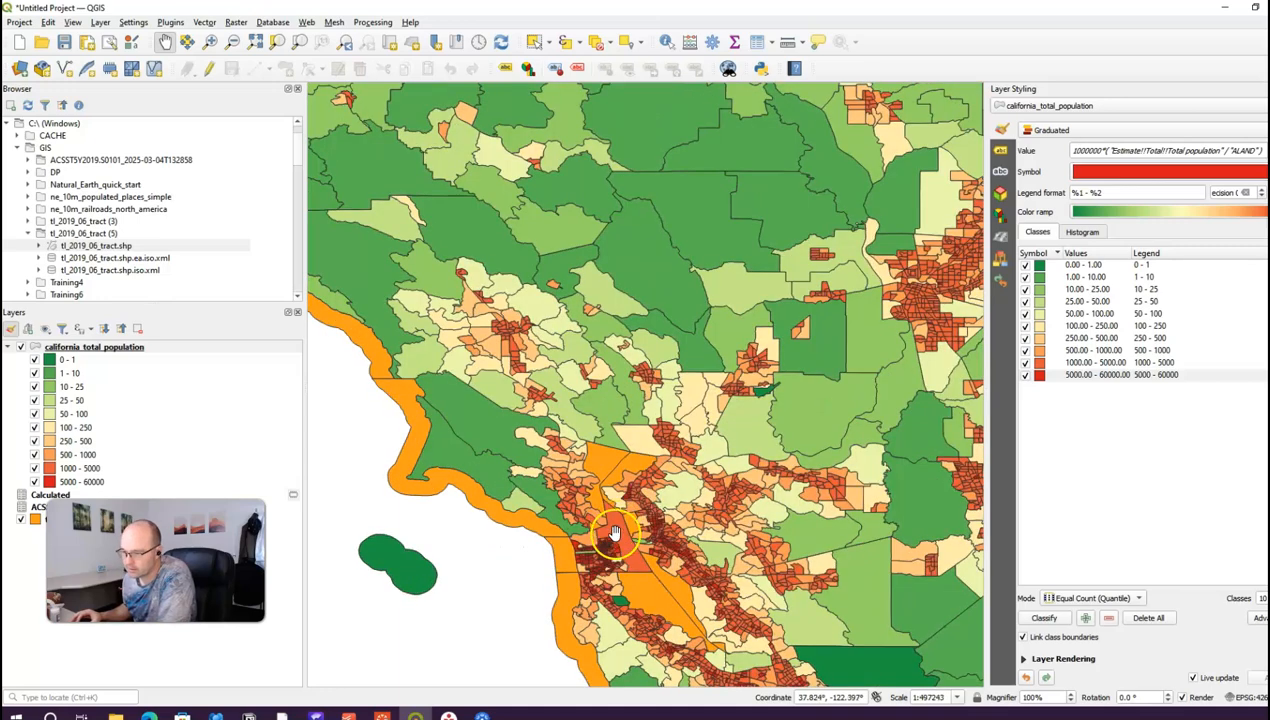
drag(646, 459, 658, 448)
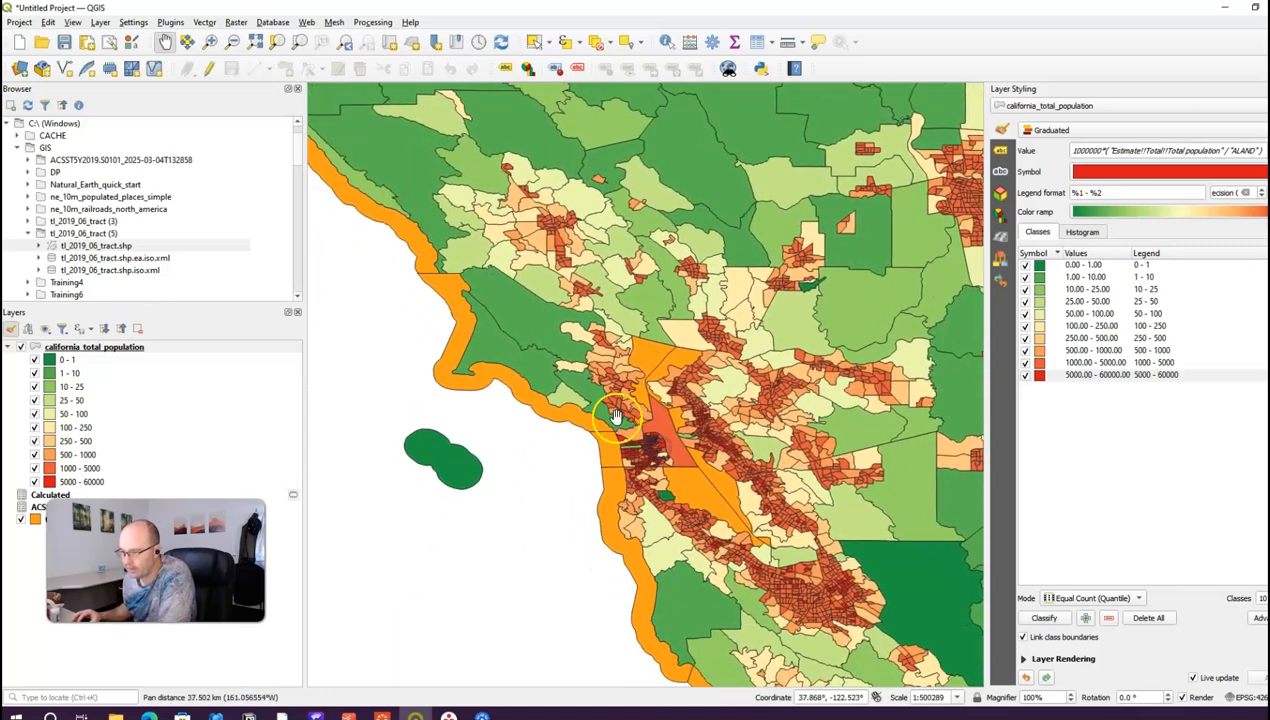
Step: Create a new print layout and draw a map frame covering the whole page
click(19, 22)
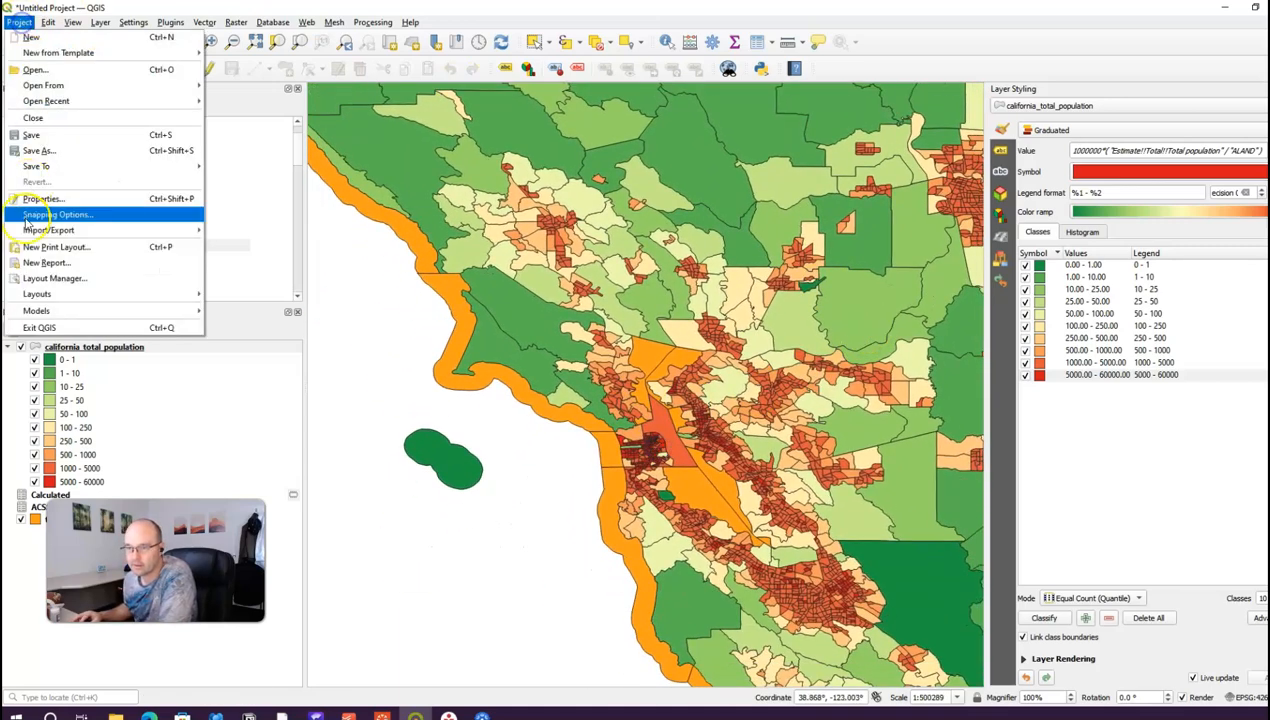
click(27, 250)
click(586, 389)
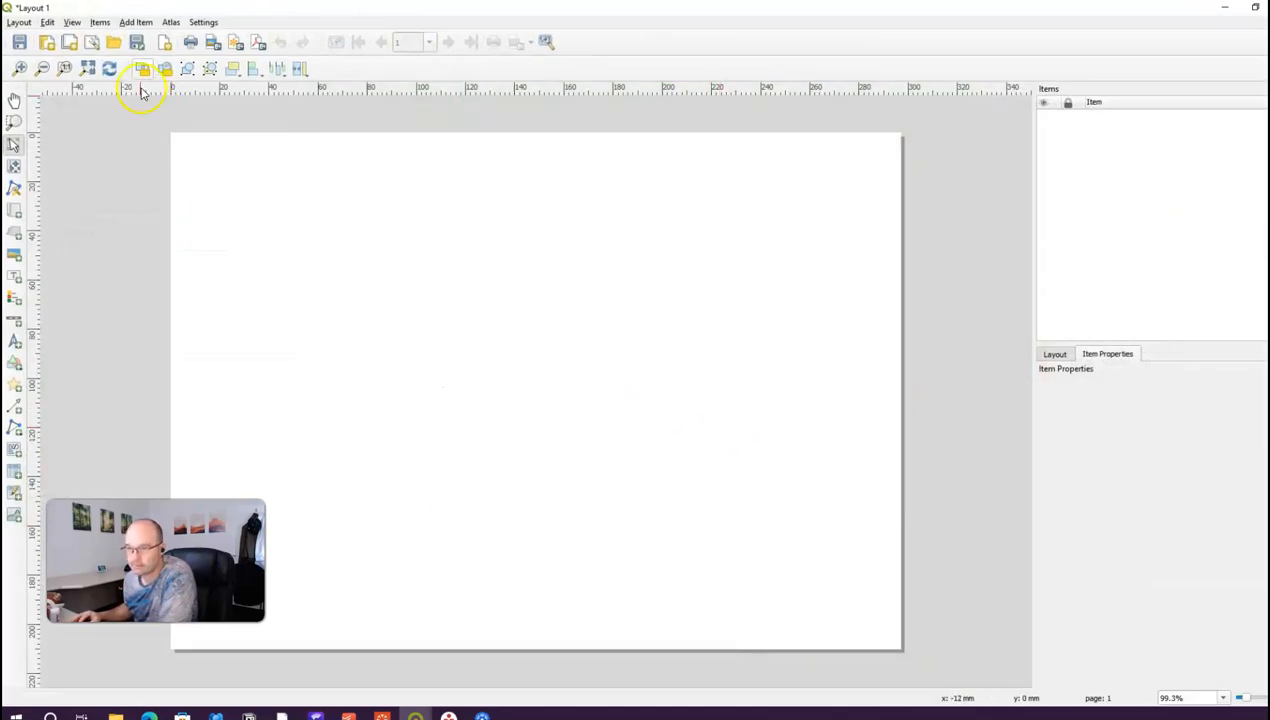
click(135, 22)
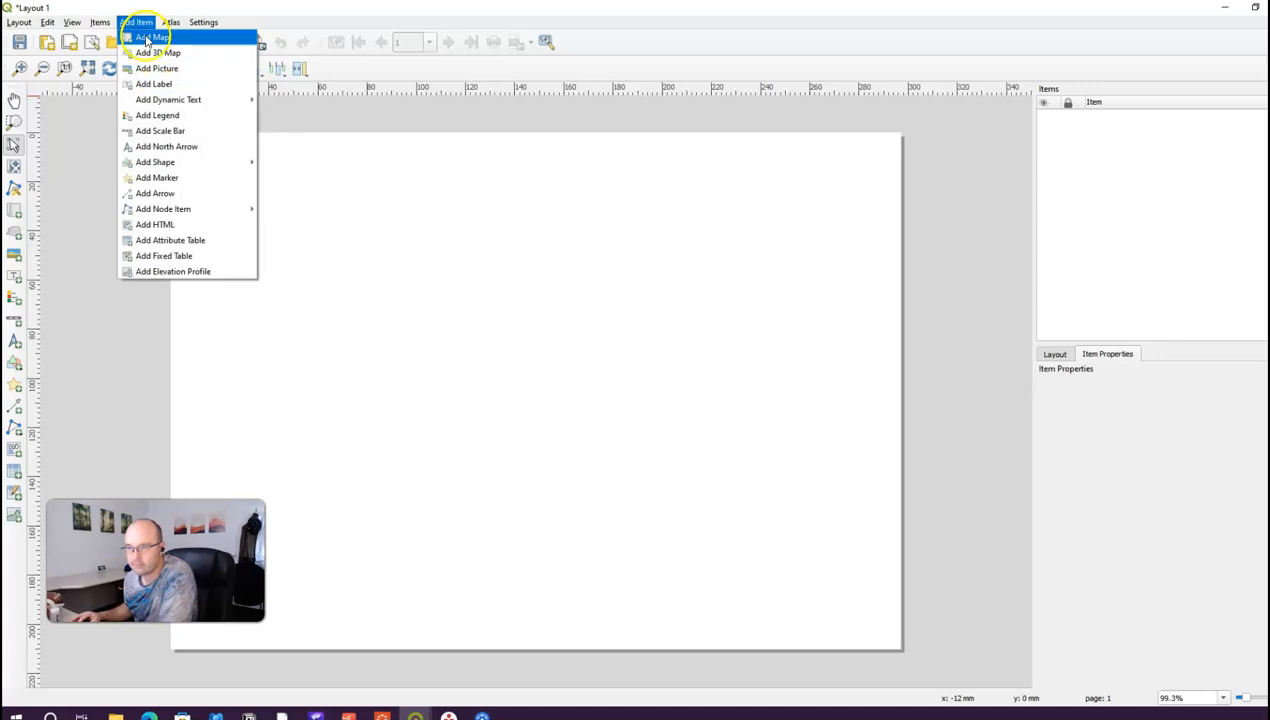
click(145, 36)
drag(171, 135, 900, 648)
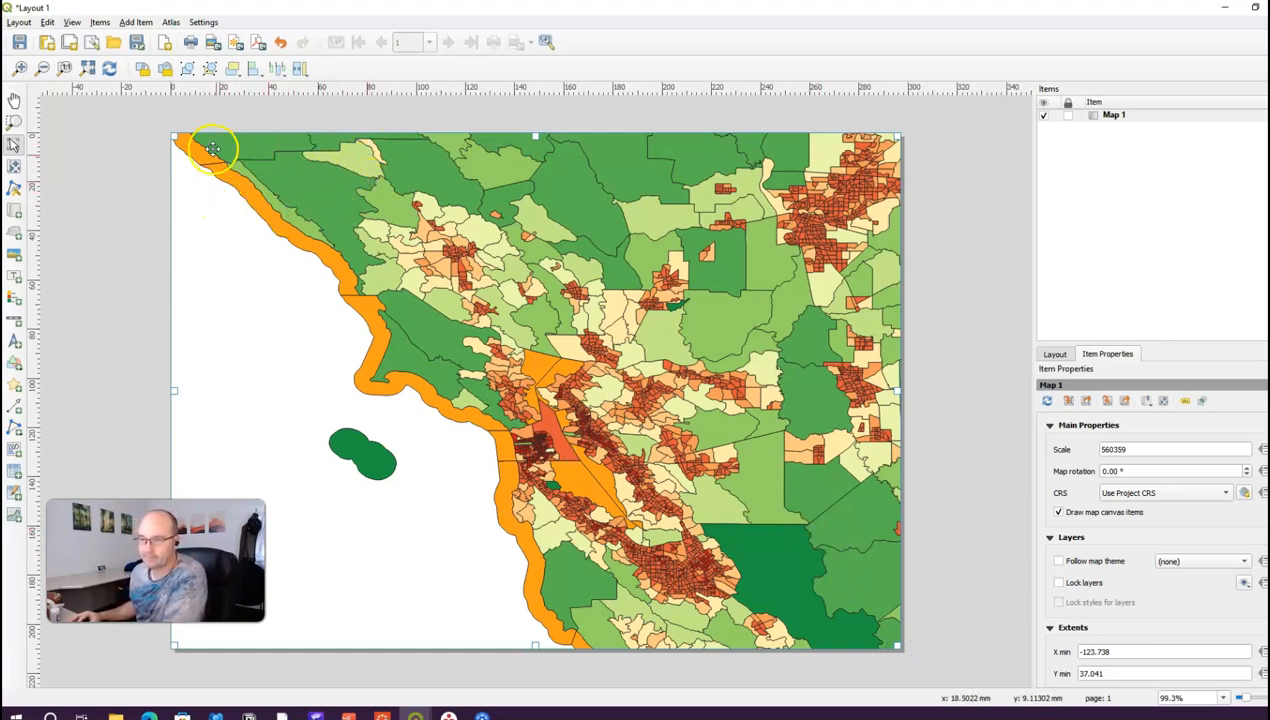
Step: Add a north arrow in the sea area left of the Bay Area map
click(130, 22)
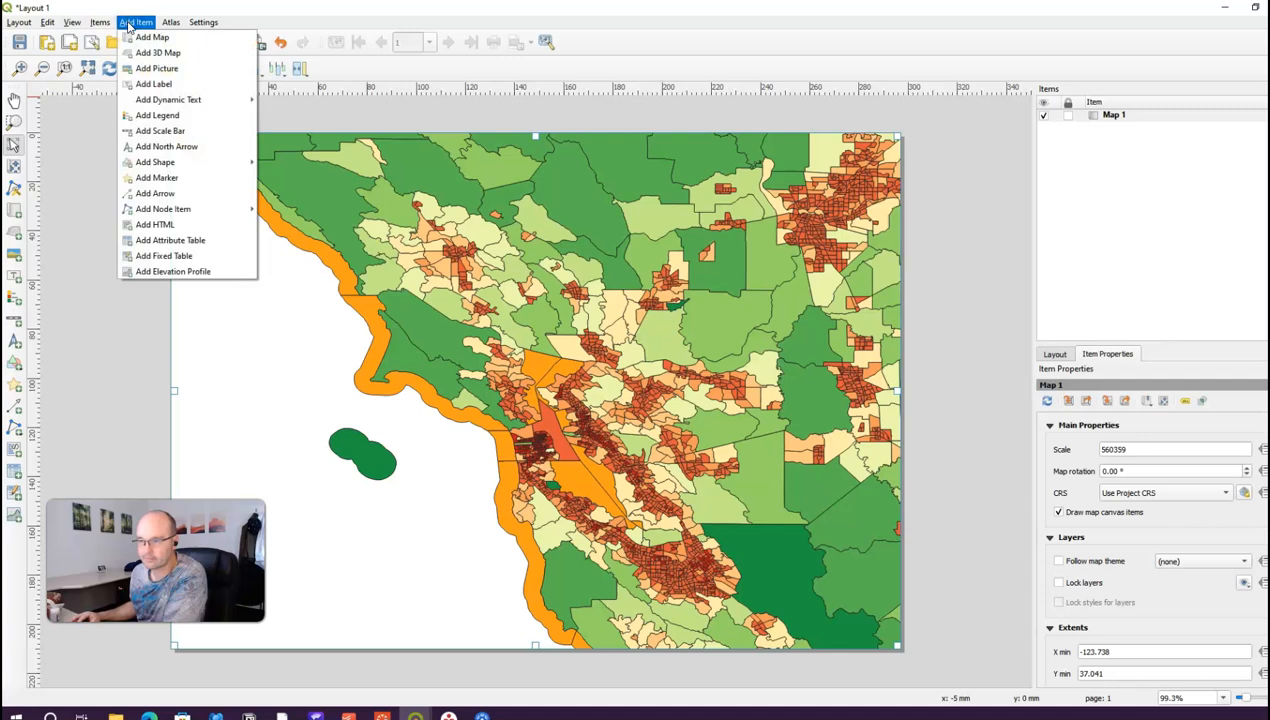
click(167, 147)
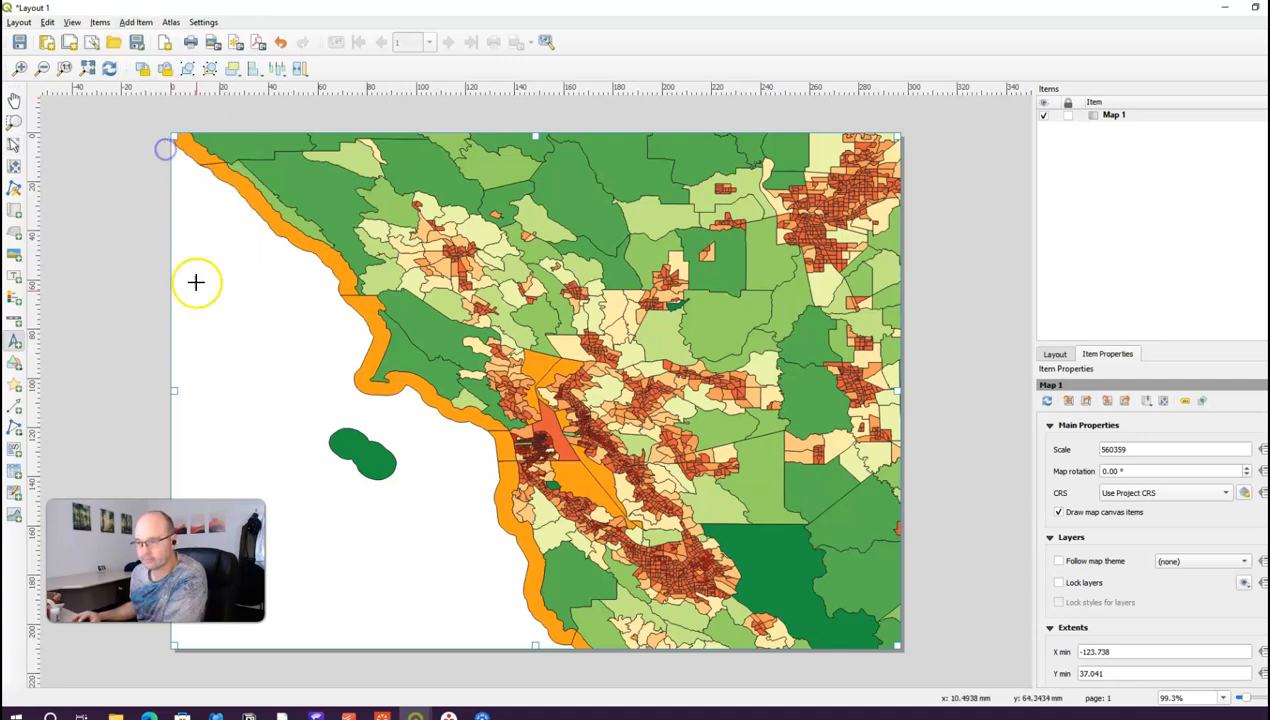
drag(198, 372, 260, 445)
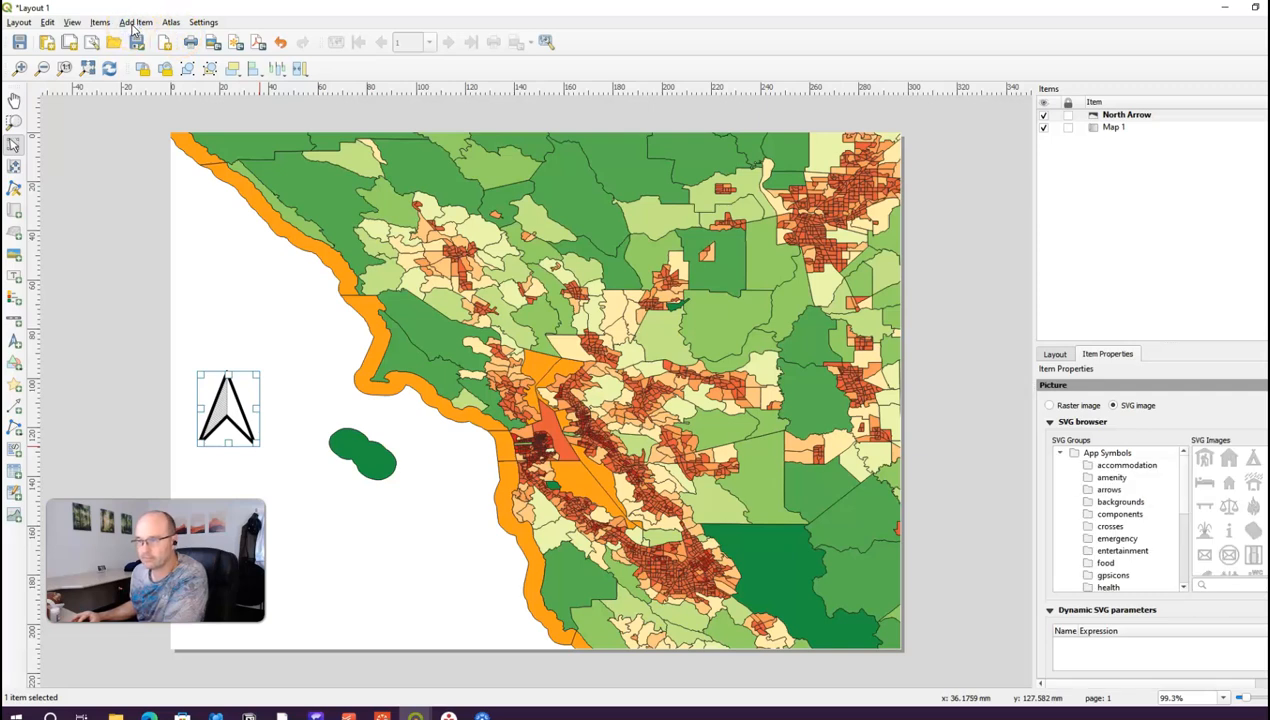
click(230, 260)
Step: Add a legend below the north arrow and widen its box
click(131, 23)
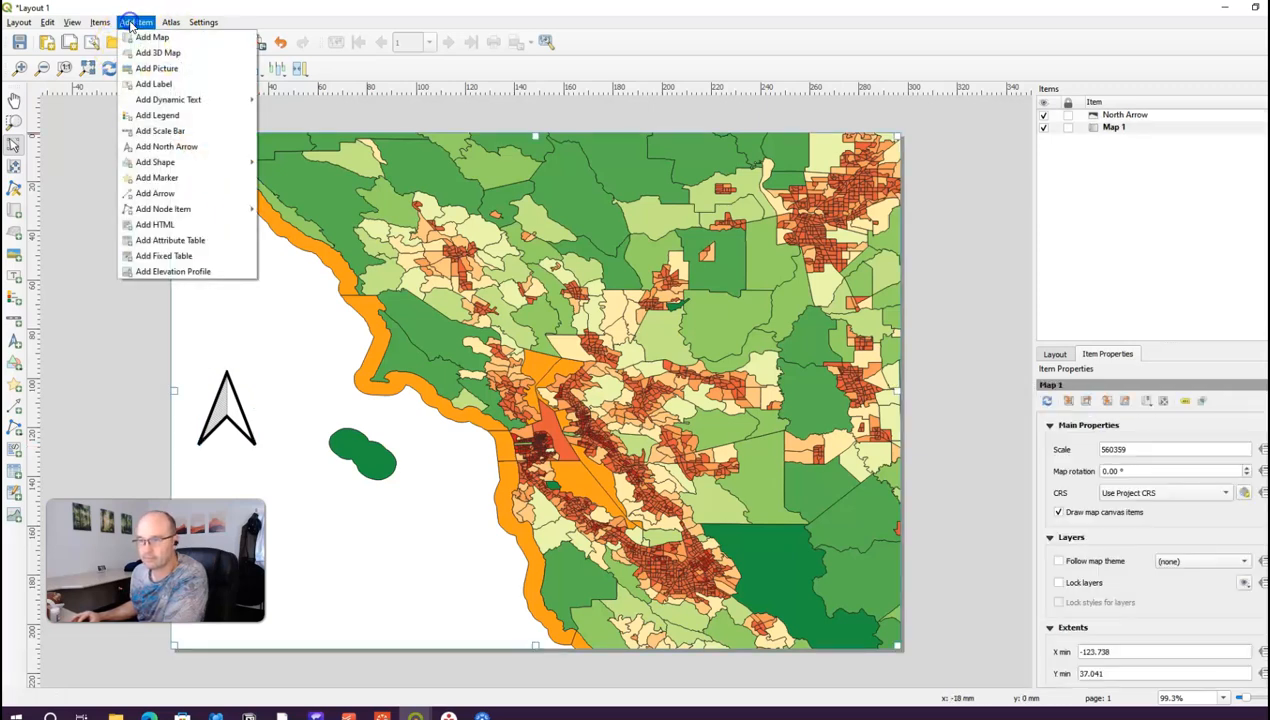
click(162, 130)
drag(197, 465, 386, 618)
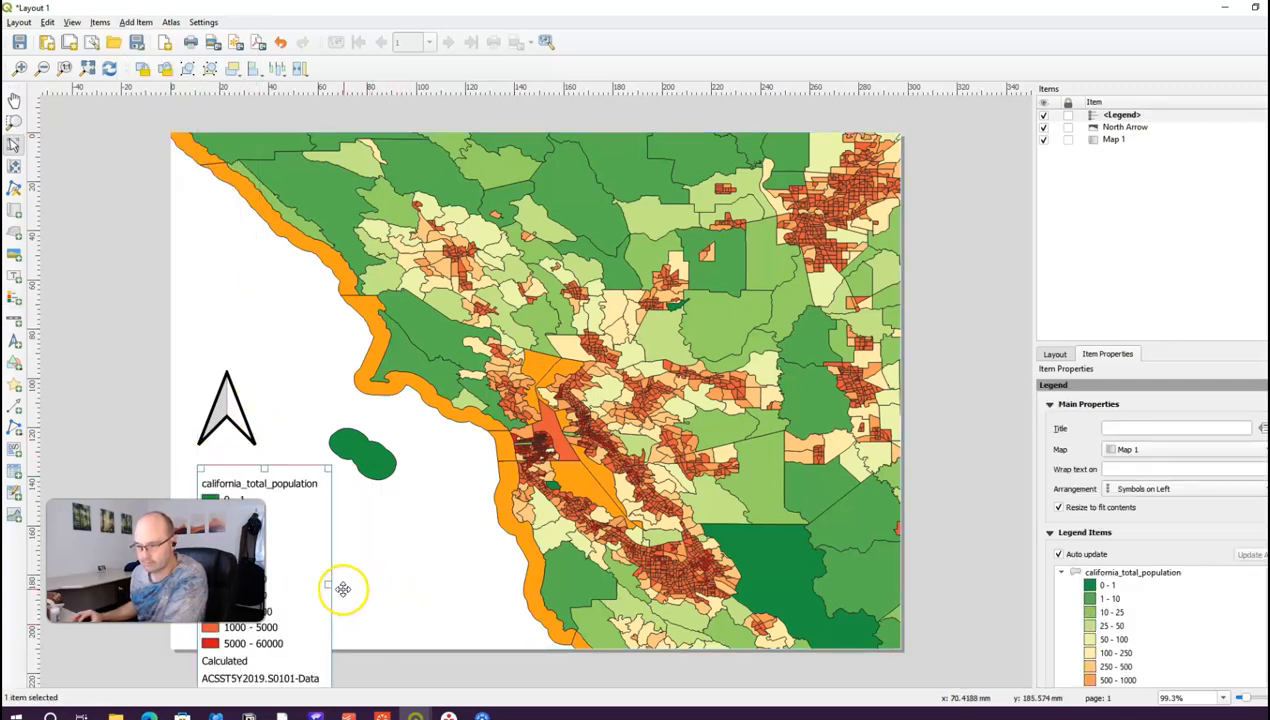
drag(329, 584, 386, 584)
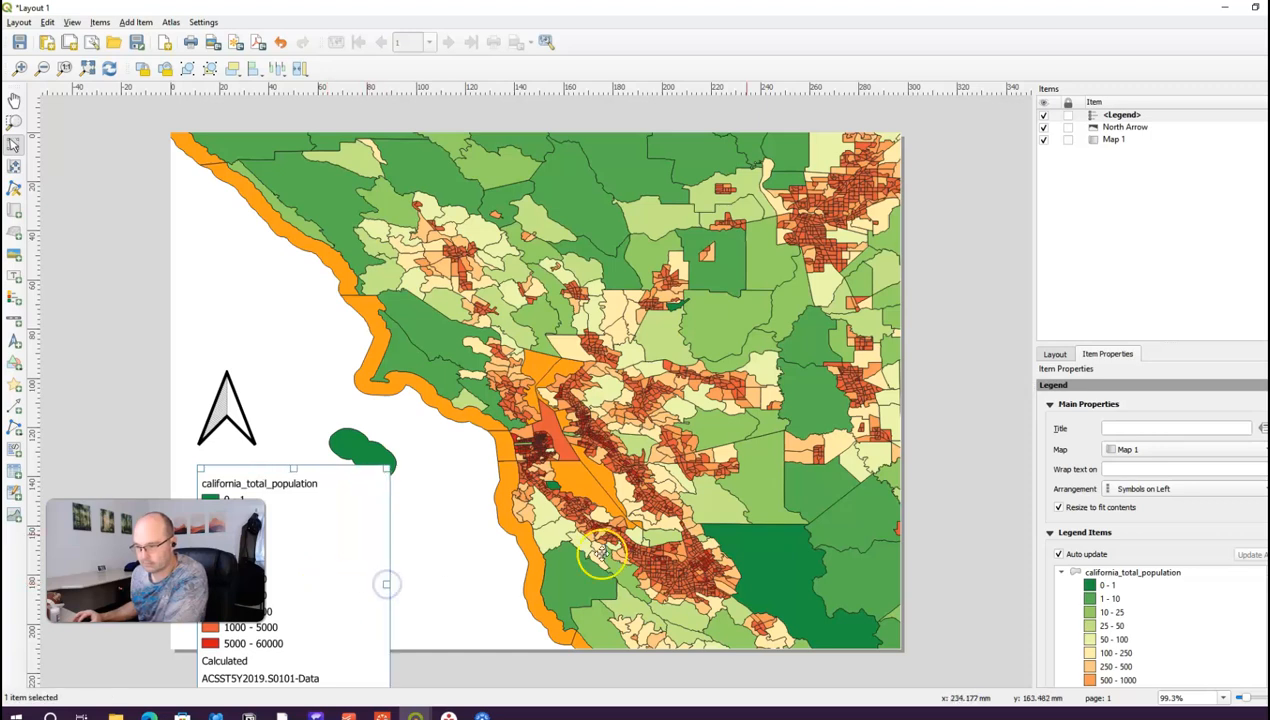
Step: Turn off legend Auto update and remove the Calculated entry
click(1112, 117)
drag(1155, 342, 1157, 179)
scroll(1200, 468, down, 3)
click(1098, 501)
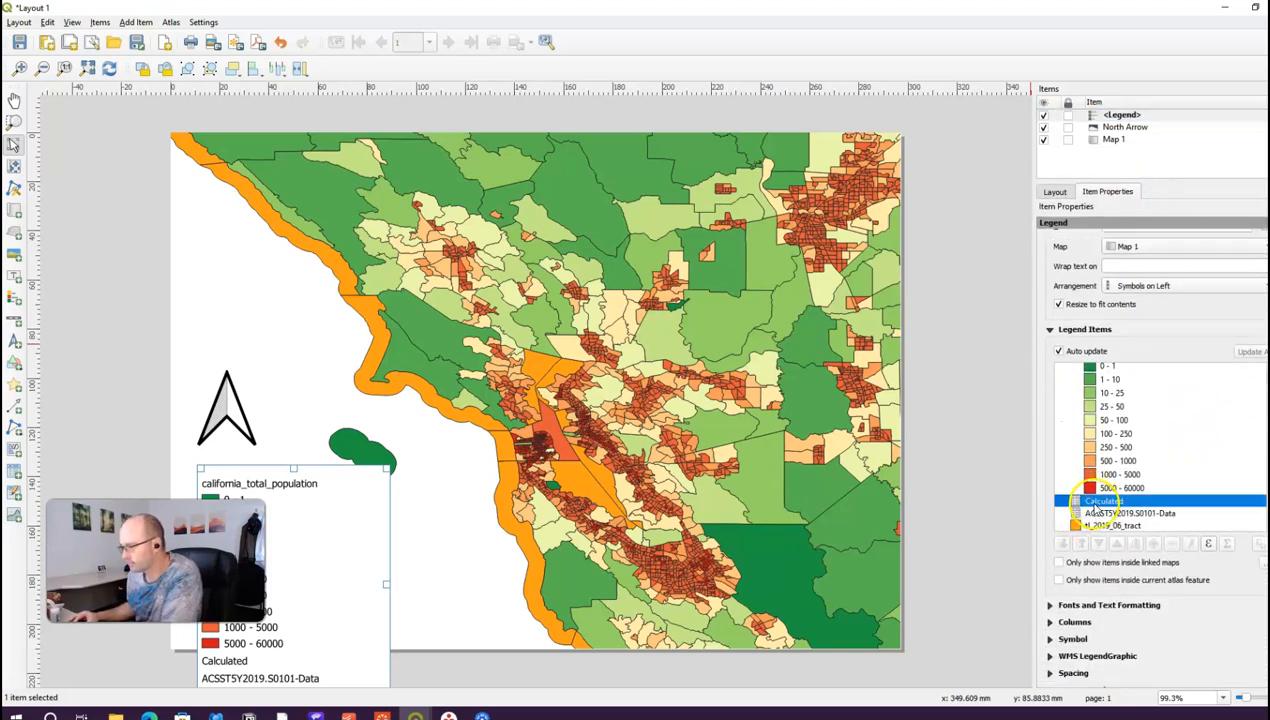
click(1083, 352)
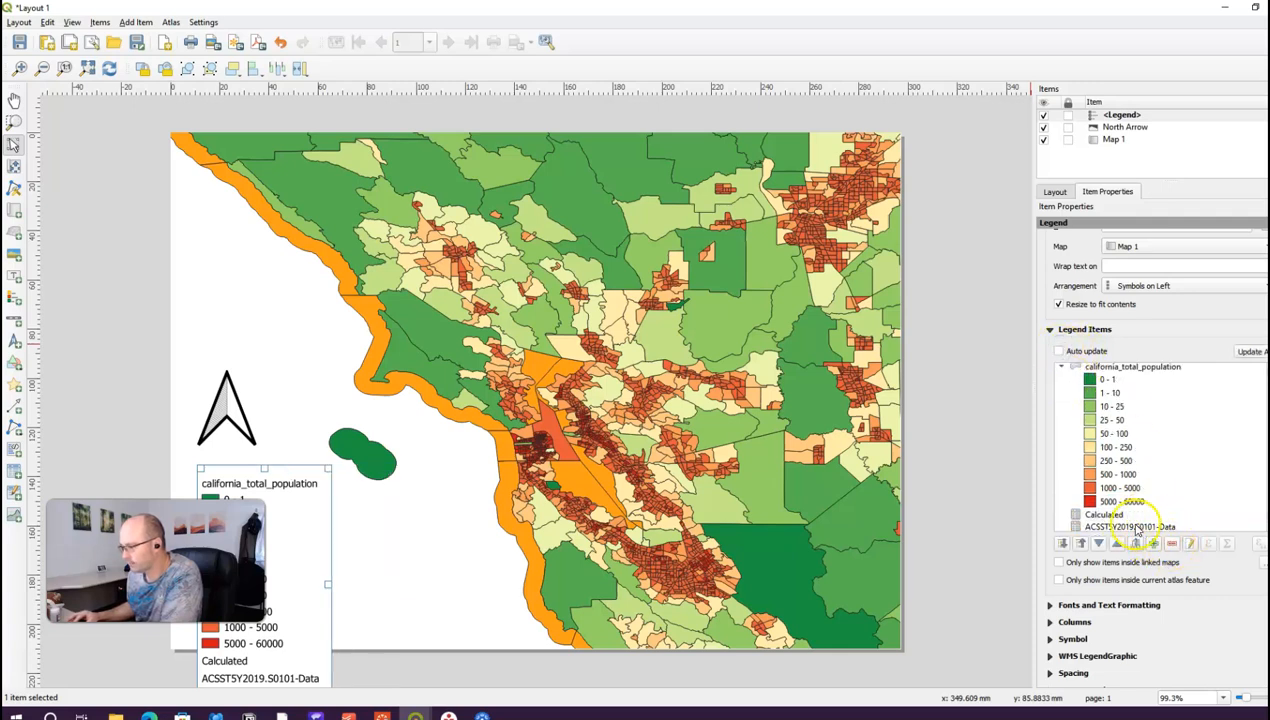
click(1172, 543)
Step: Remove the ACSST5Y2019.S0101-Data, tl_2019_06_tract and california_total_population entries from the legend
click(1150, 517)
click(1172, 543)
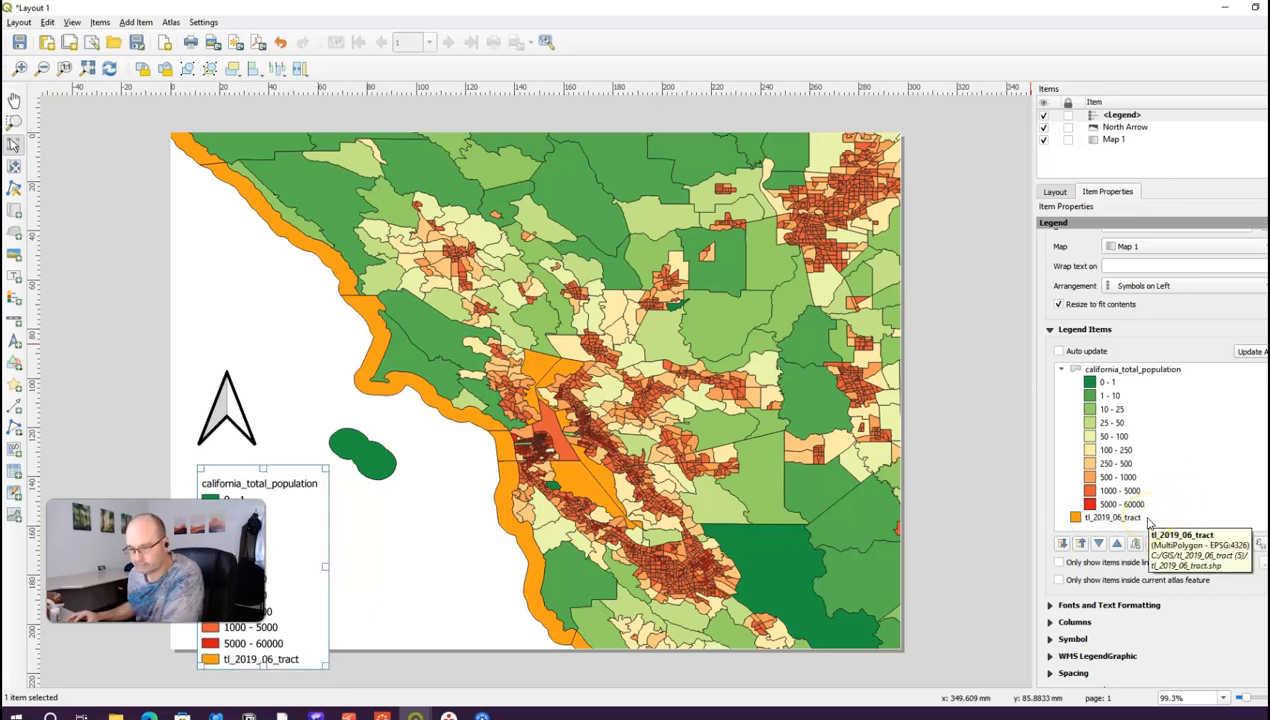
click(1148, 518)
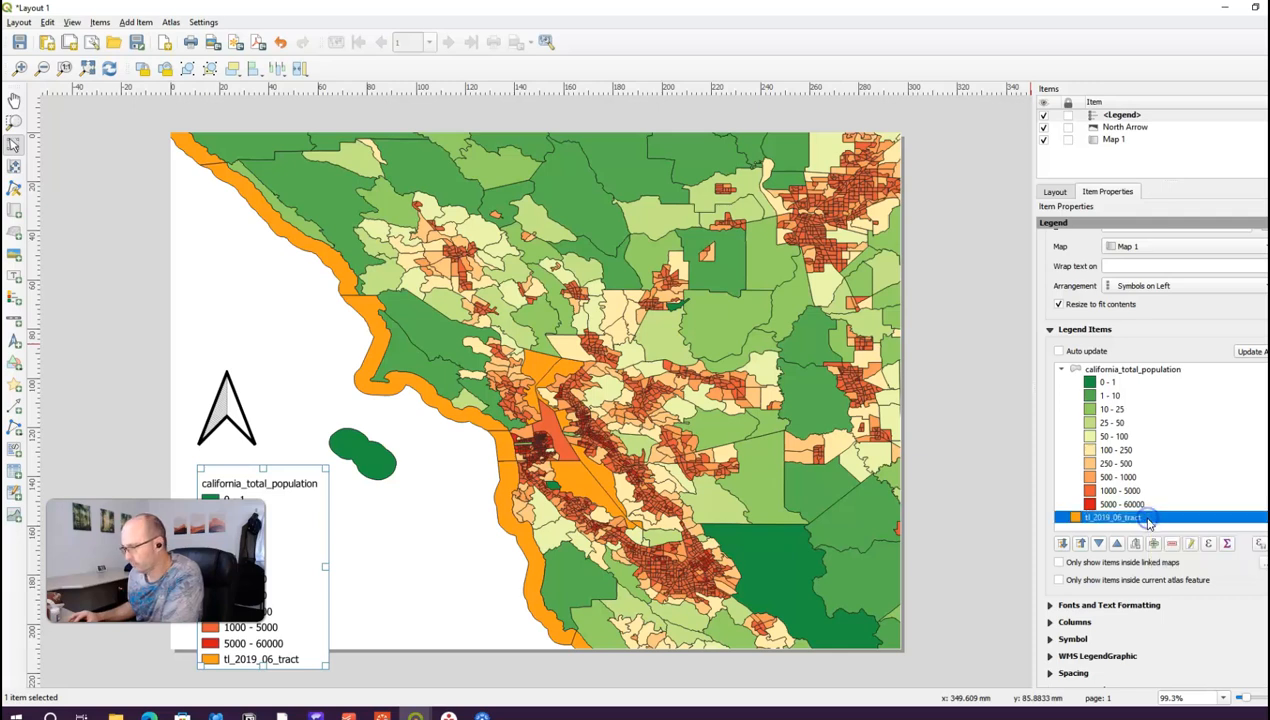
click(1172, 546)
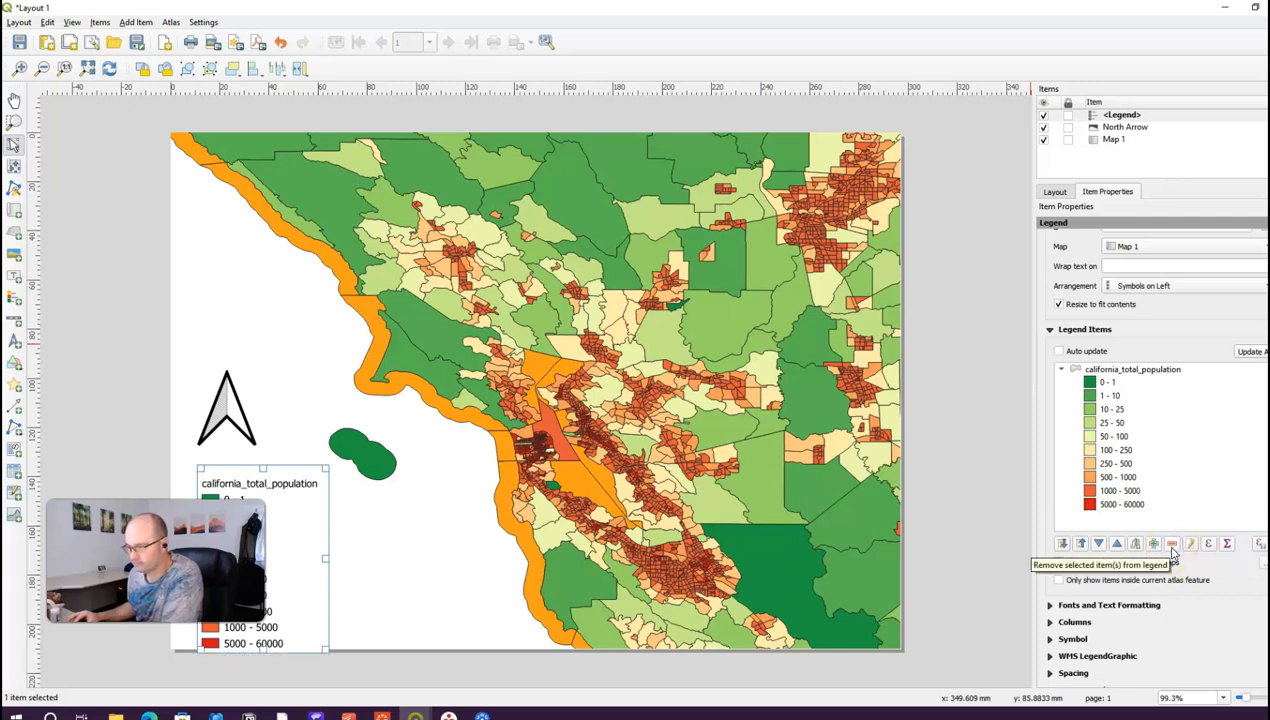
click(1155, 370)
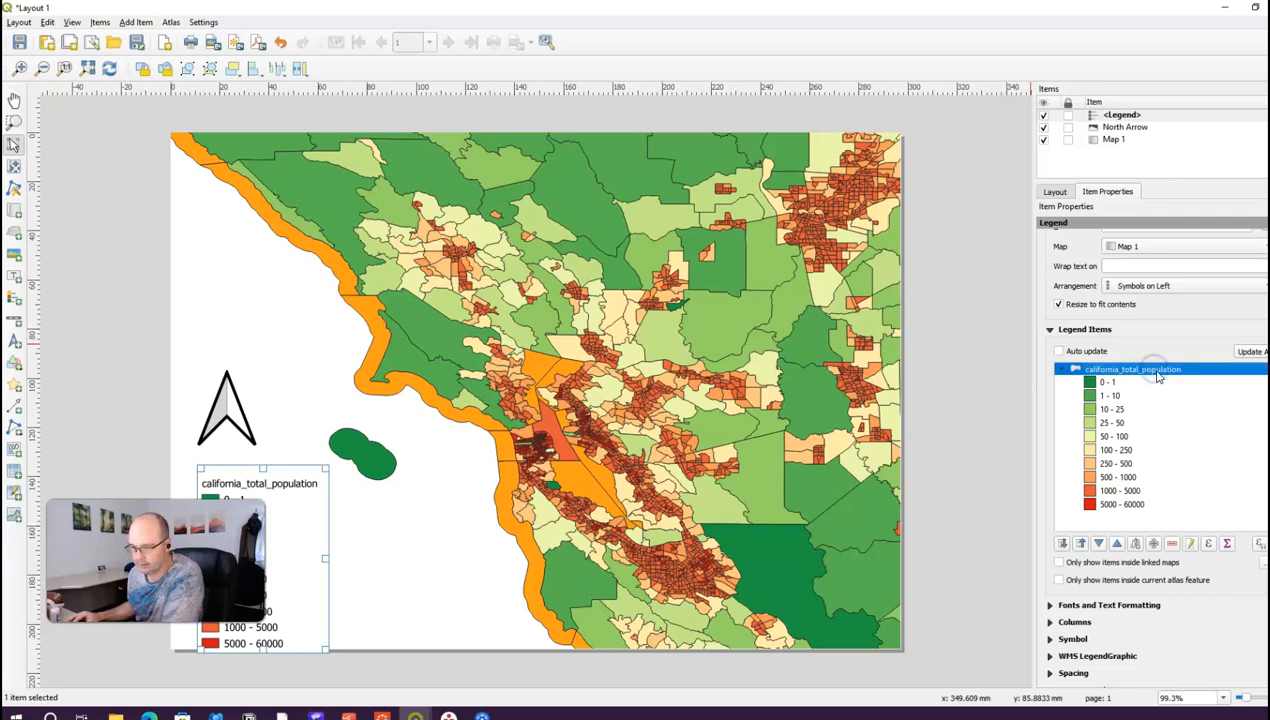
click(1172, 545)
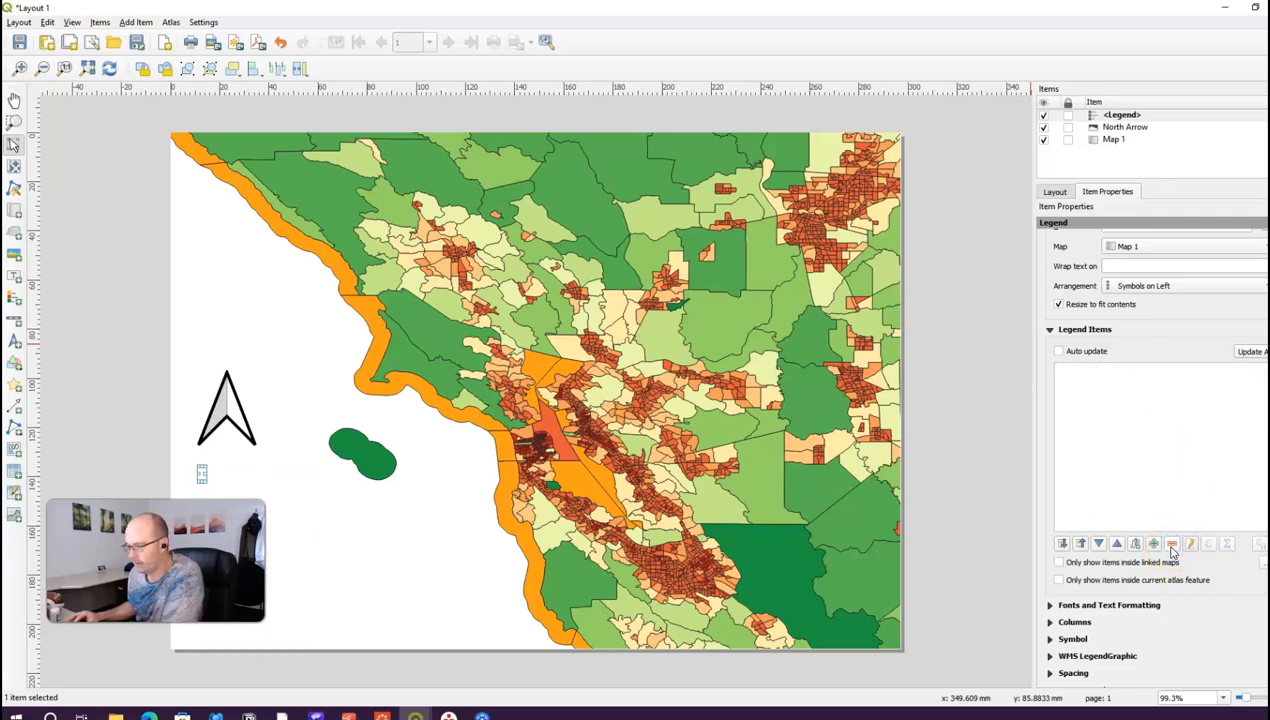
Step: Restore the population legend group and relabel it 'California Total Population'
key(ctrl+z)
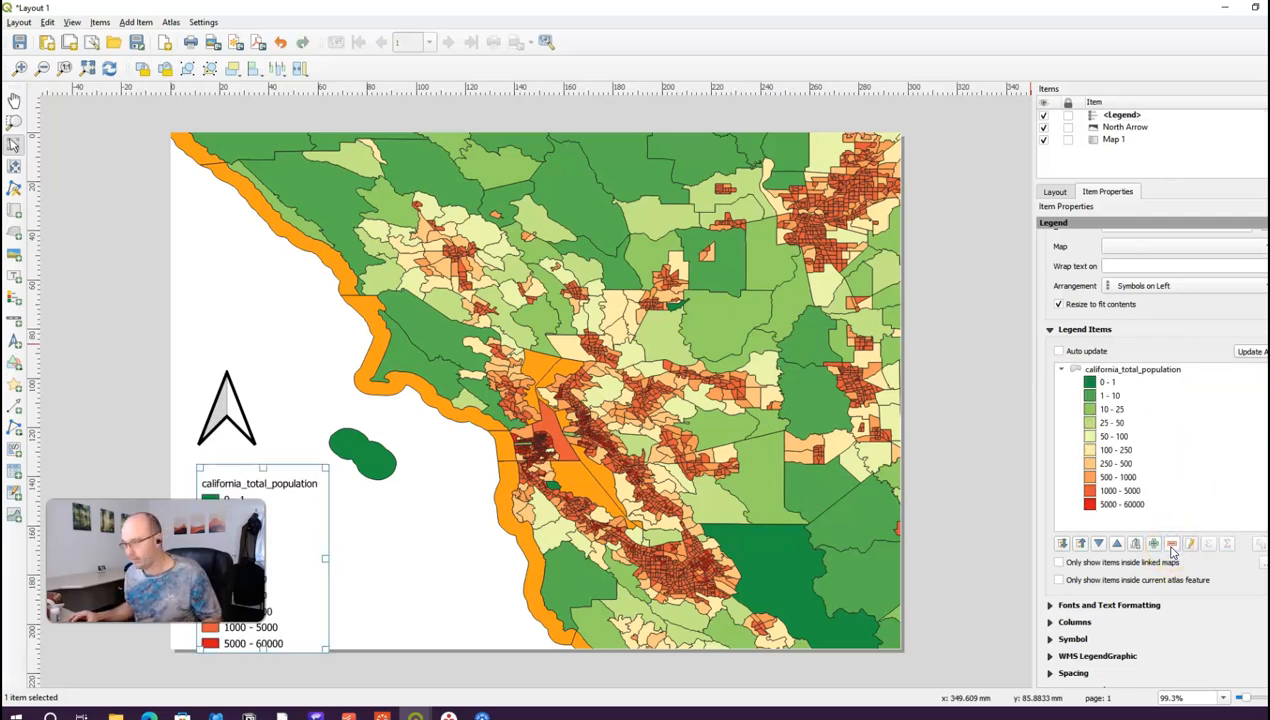
double_click(1113, 370)
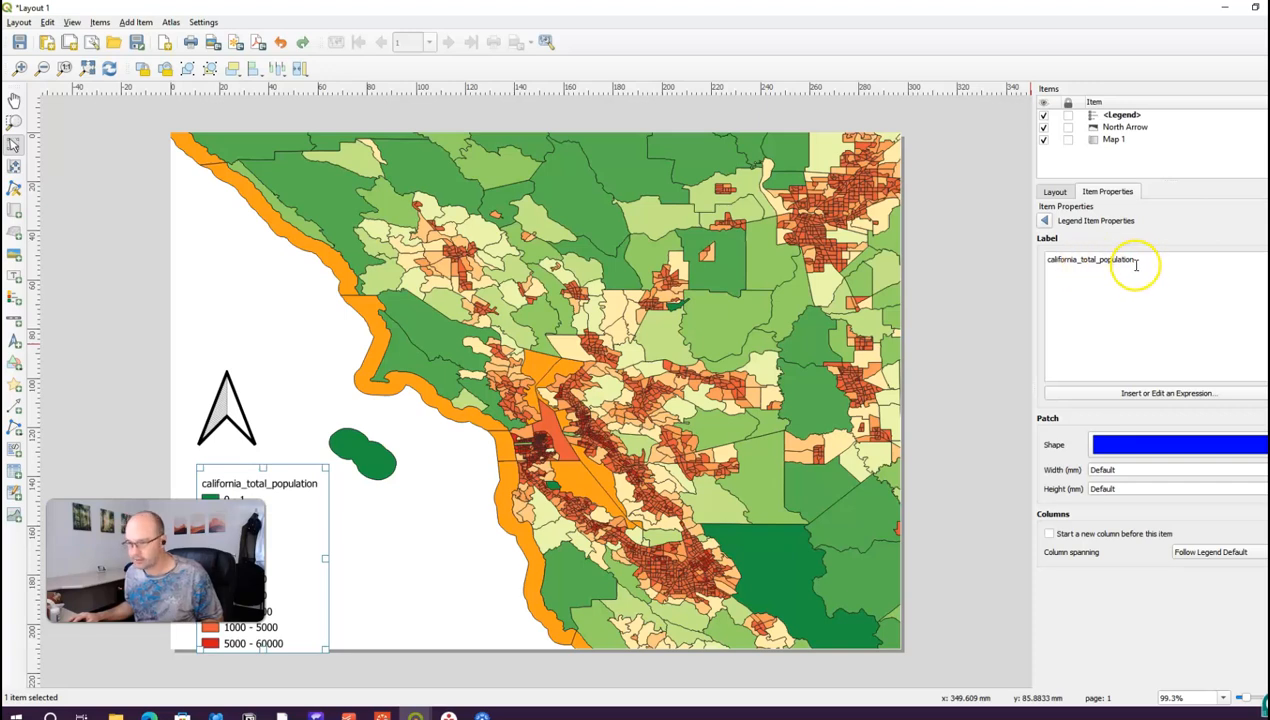
click(1134, 259)
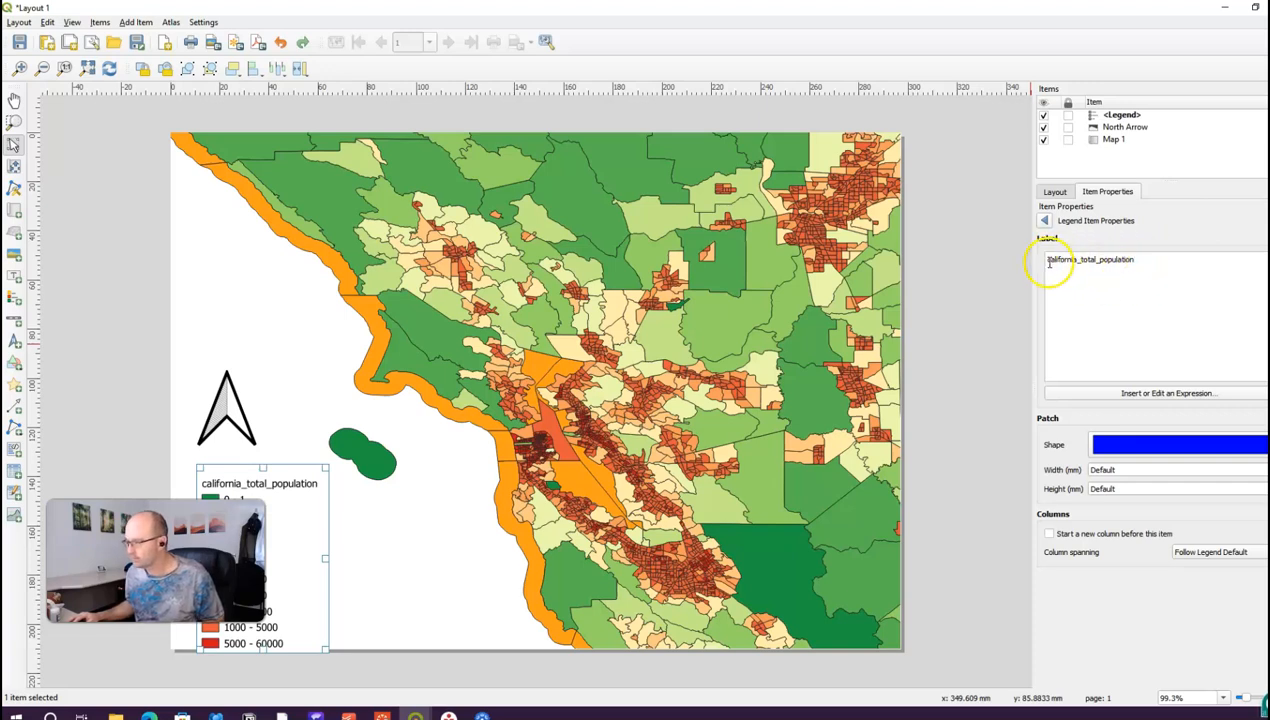
key(BackSpace)
text(C)
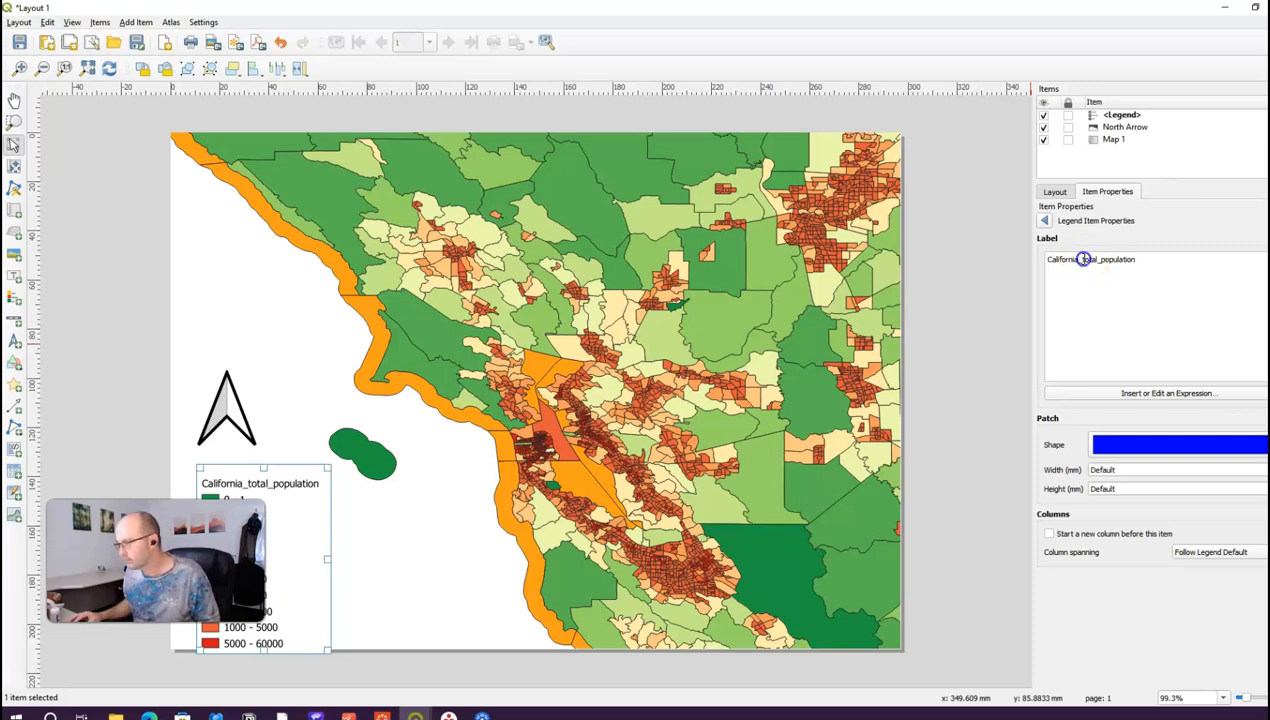
key(BackSpace)
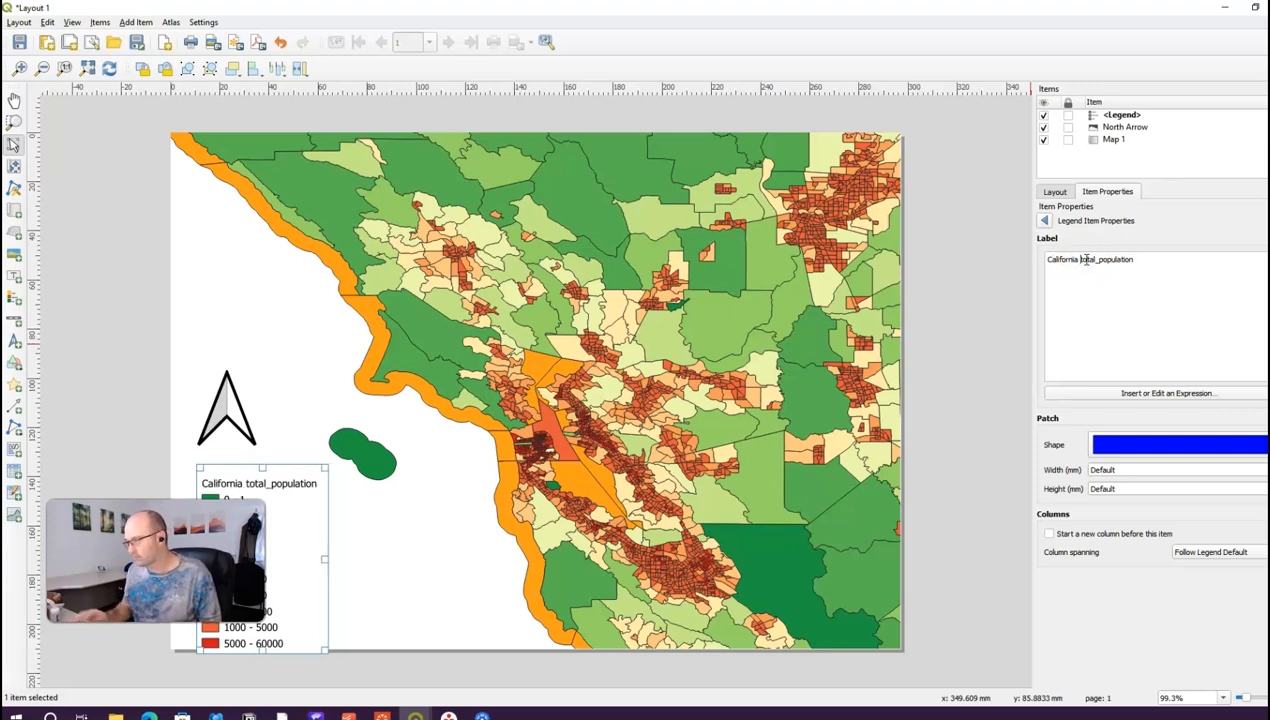
key(BackSpace)
text(T)
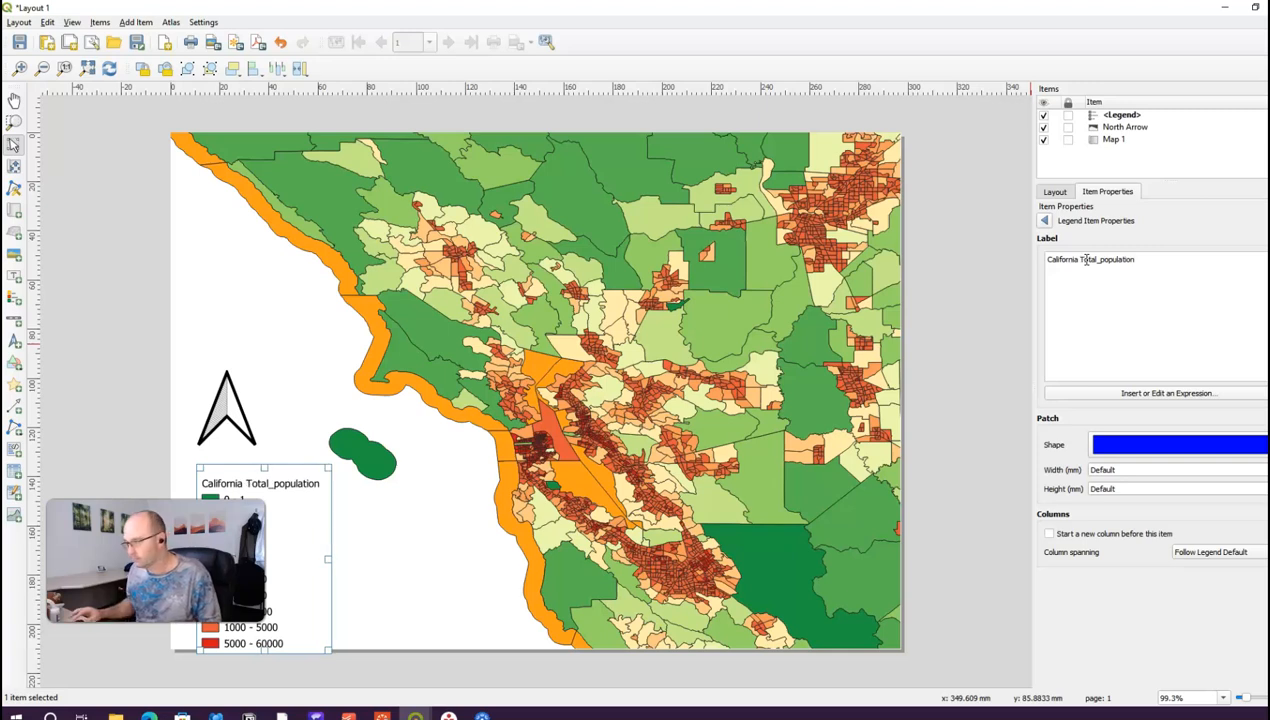
key(BackSpace)
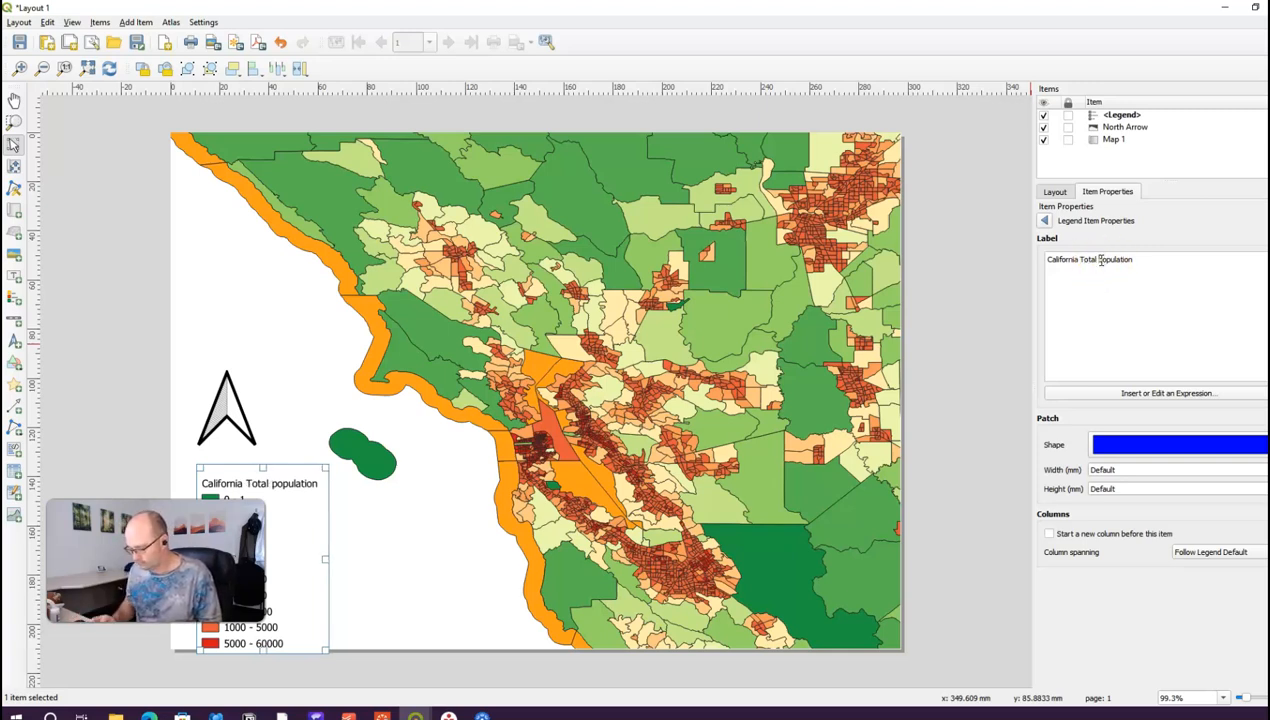
key(Delete)
text(P)
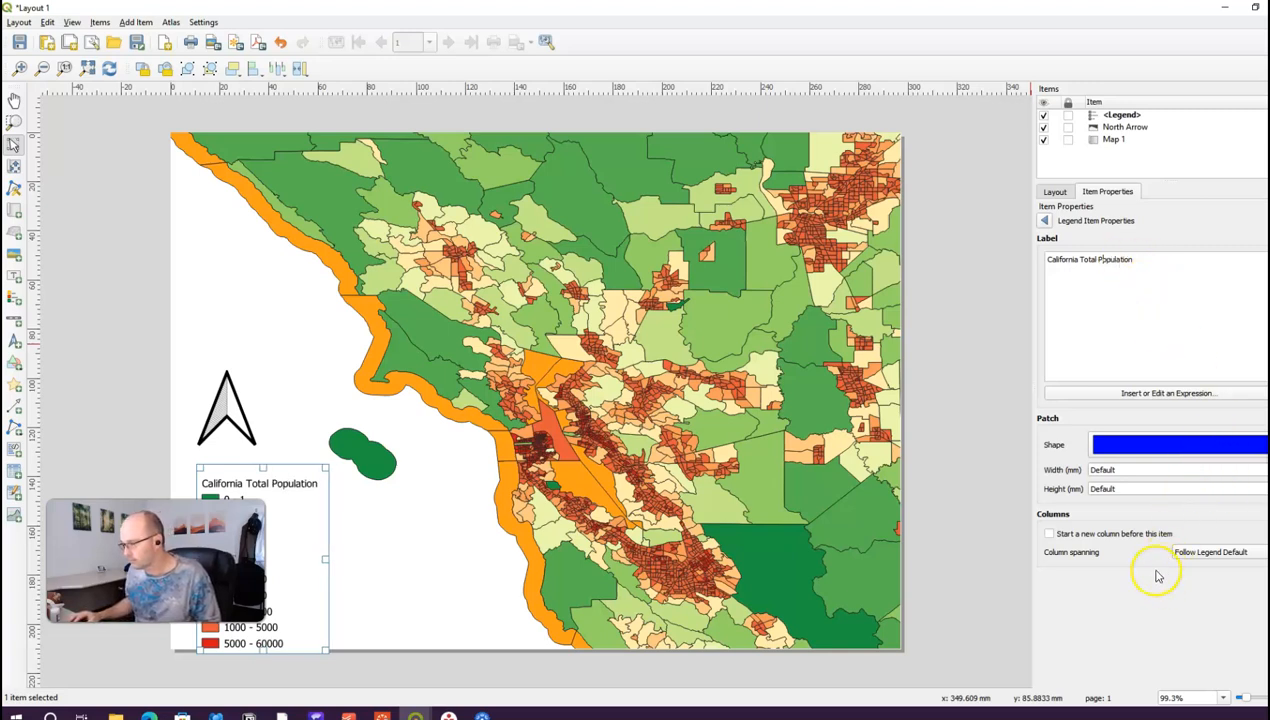
click(1040, 221)
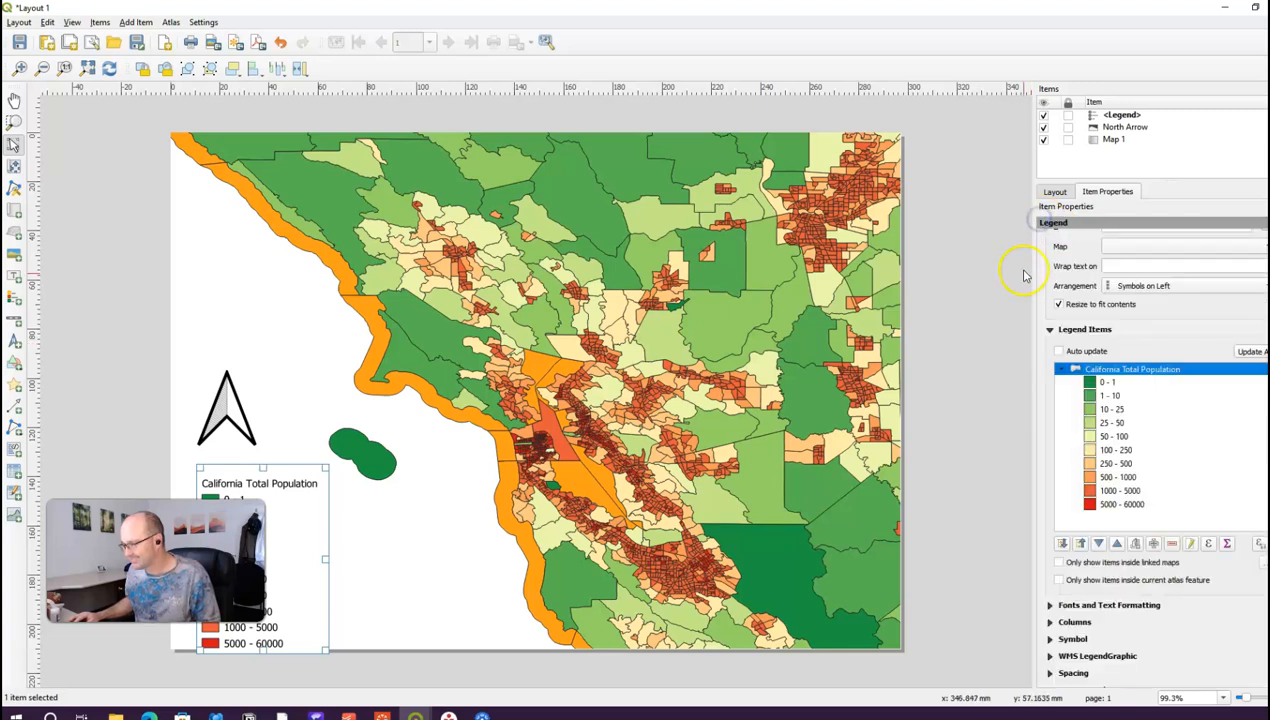
Step: Move the legend and north arrow slightly upward
mouse_move(290, 549)
mouse_down()
mouse_move(283, 518)
mouse_move(281, 532)
mouse_up()
mouse_move(248, 405)
mouse_down()
mouse_move(243, 372)
mouse_move(252, 391)
mouse_up()
click(398, 537)
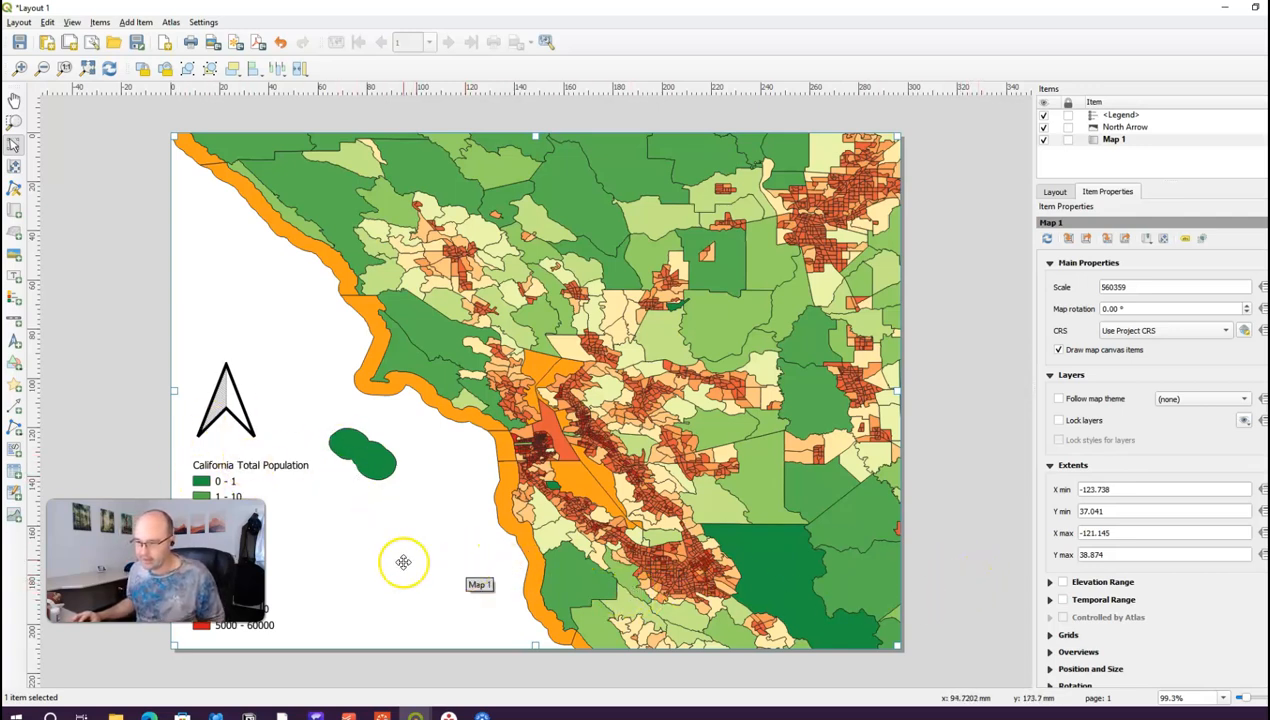
Step: Export the layout as CaliforniaTotalPopulation.pdf in Downloads, then close the PDF preview
click(19, 22)
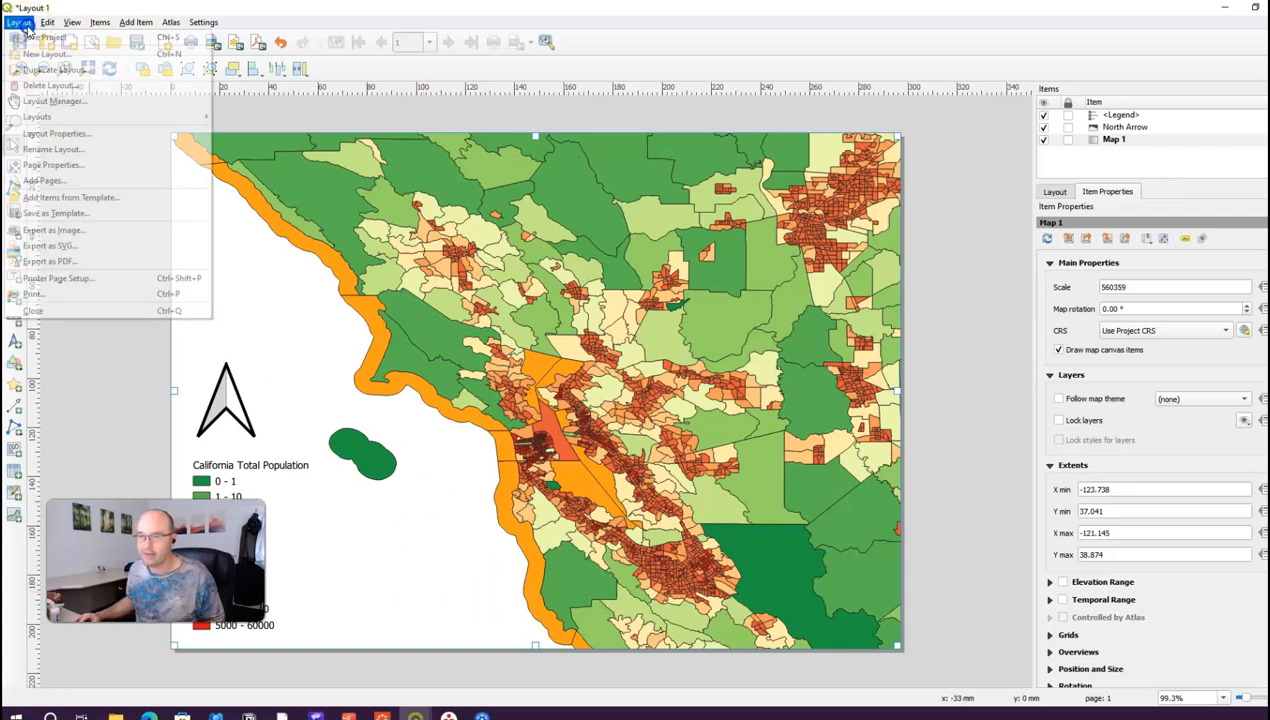
click(40, 262)
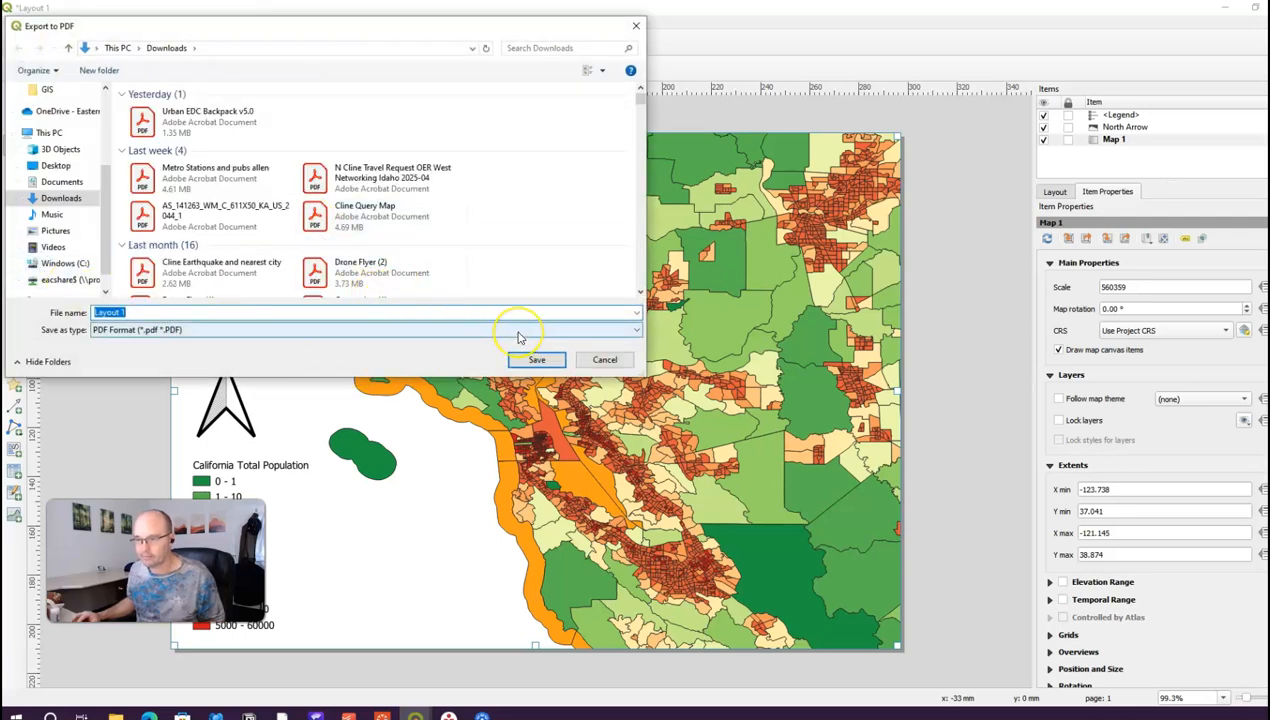
text(CaliforniaTotalPopulation)
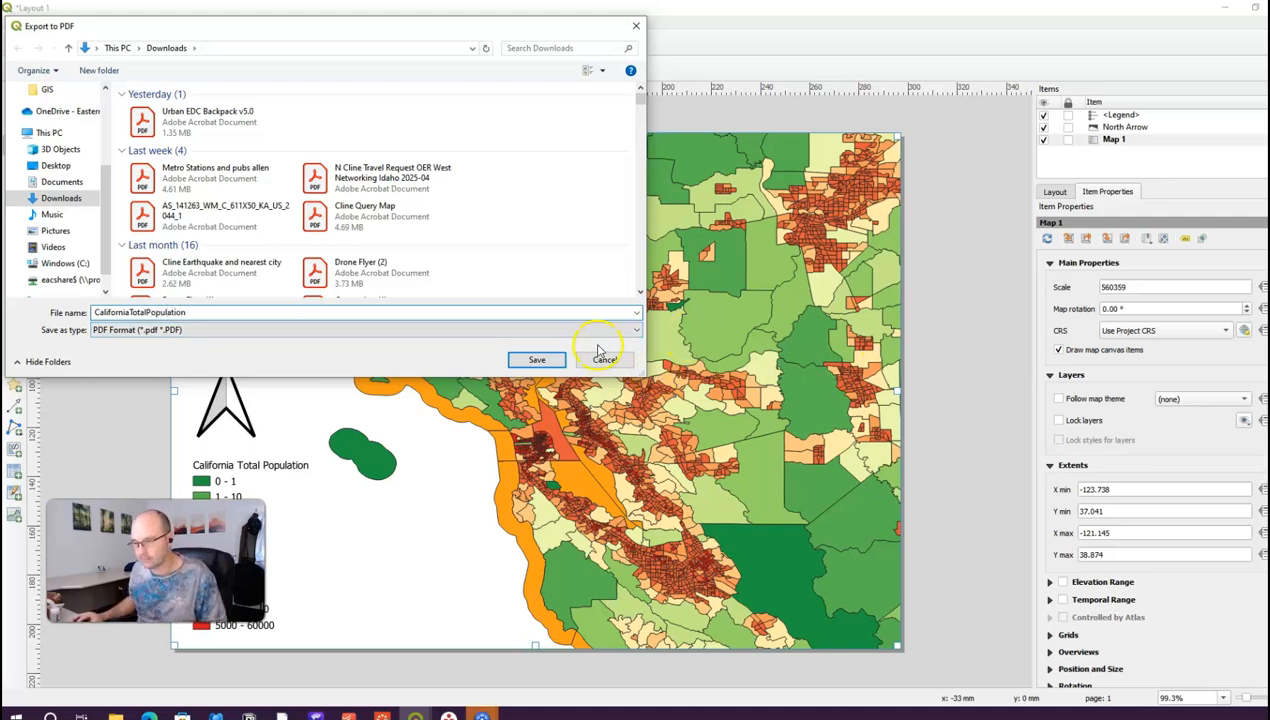
click(545, 360)
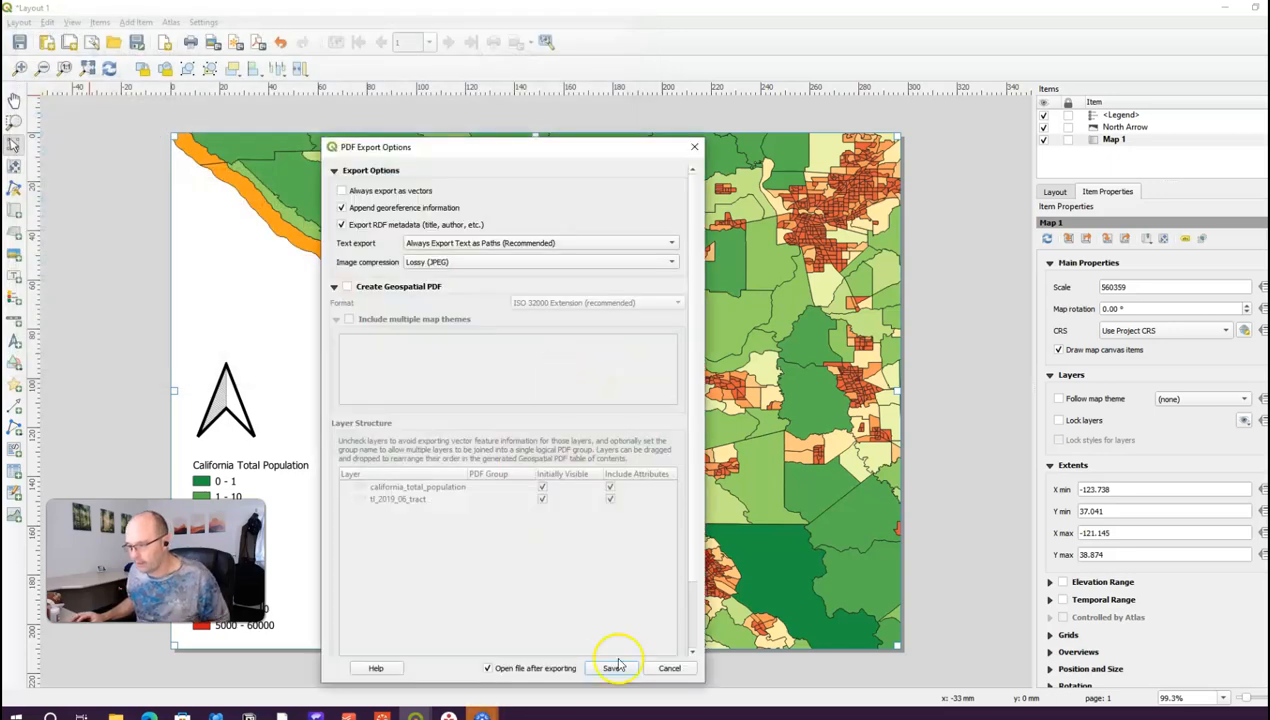
click(612, 669)
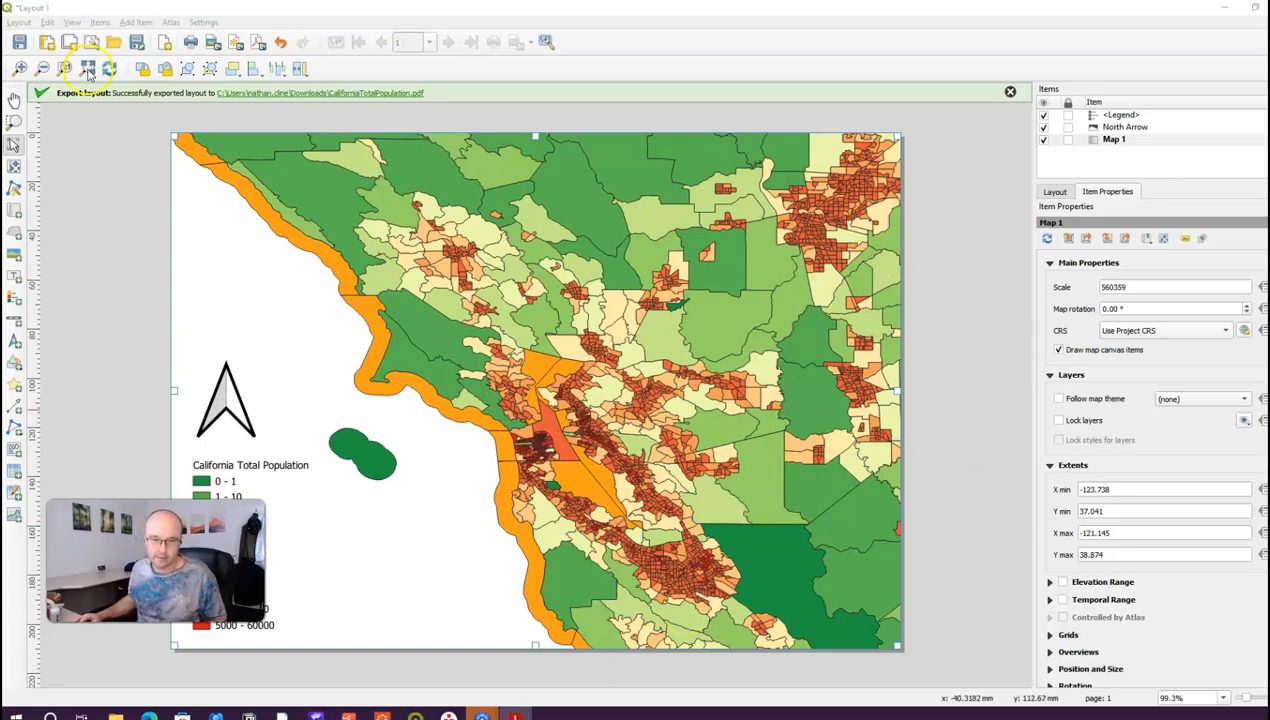
drag(1012, 179, 490, 99)
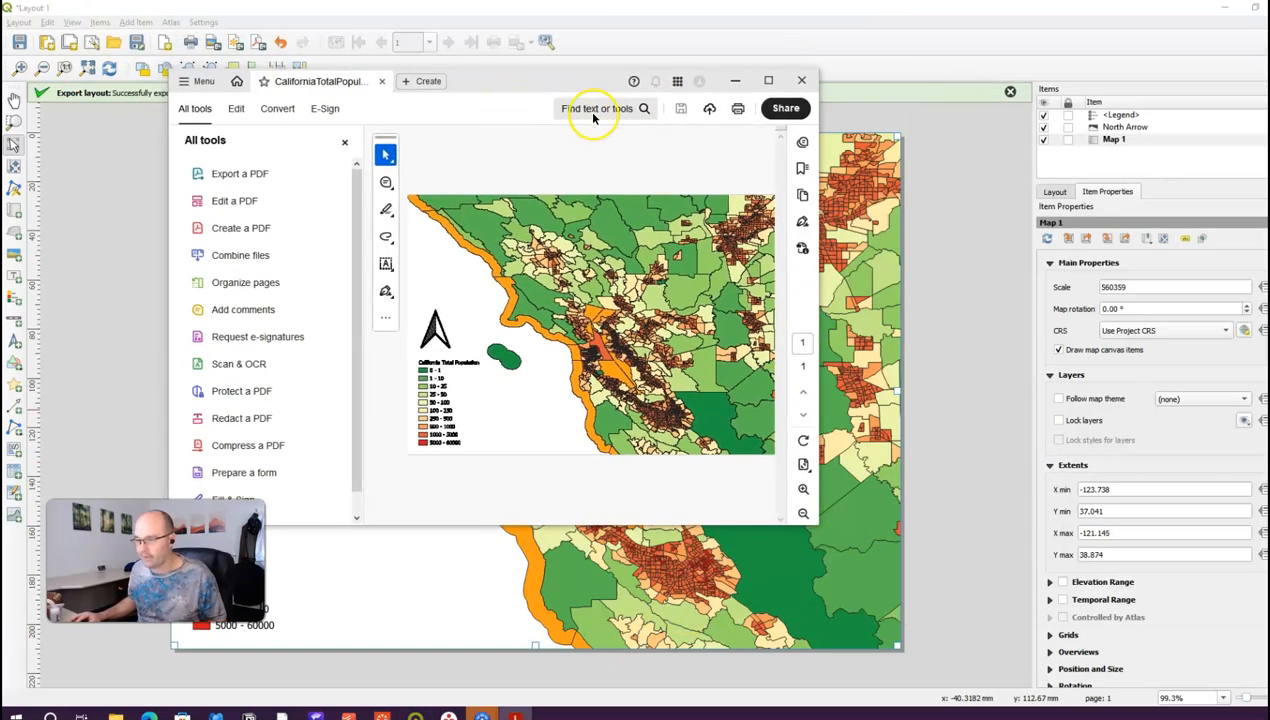
click(801, 80)
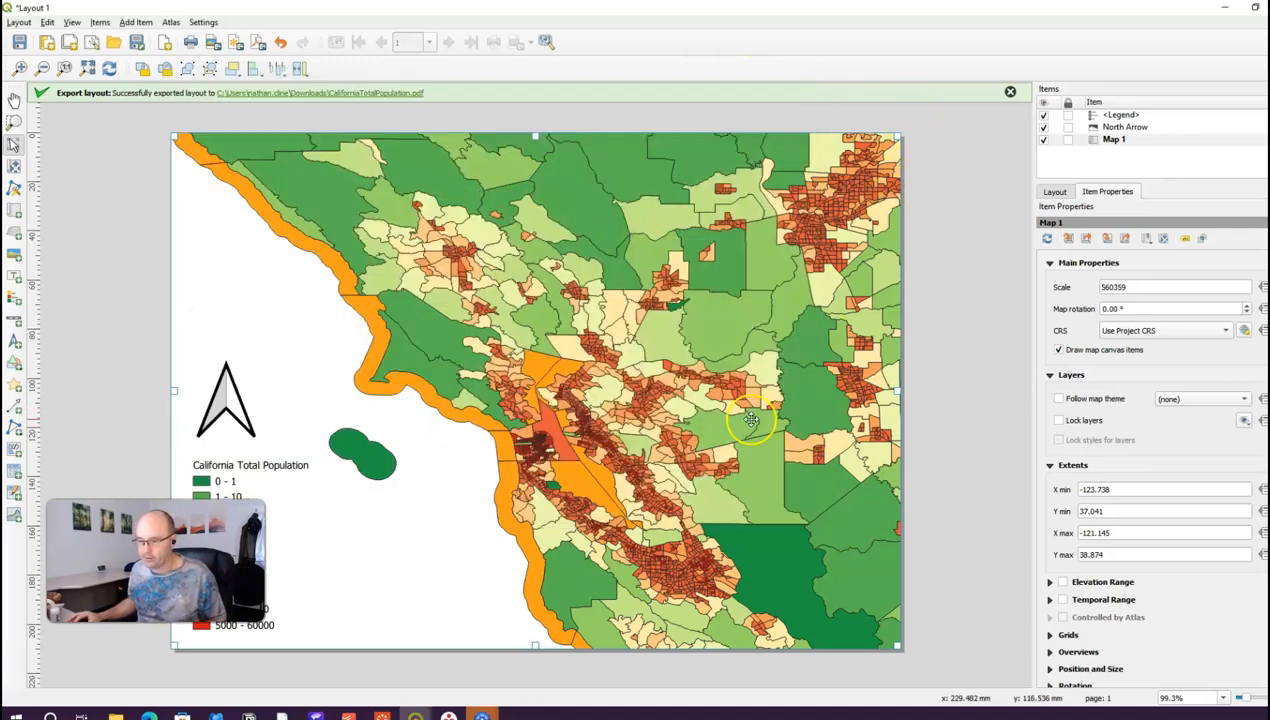